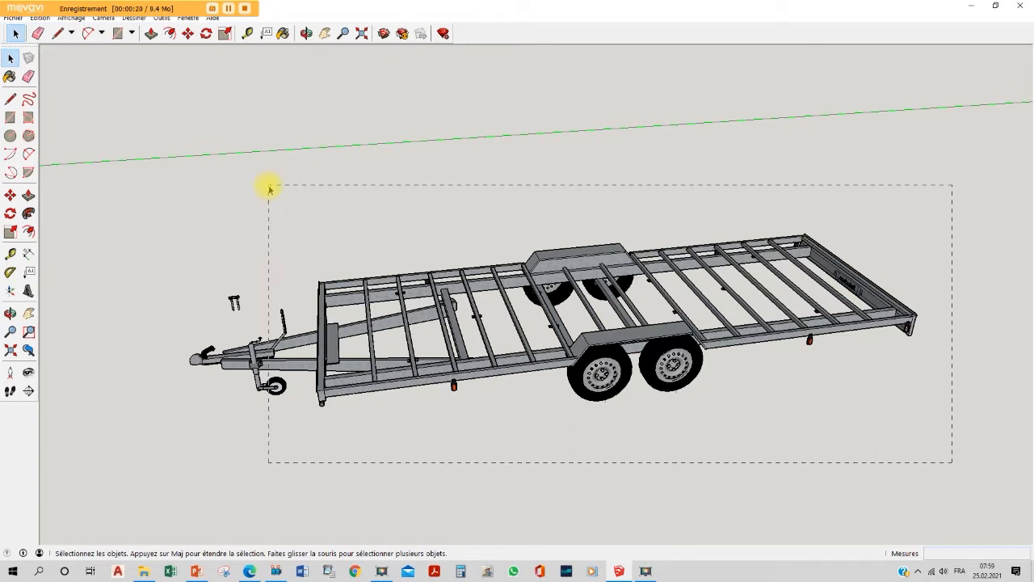
Select the whole trailer chassis and combine it into a single group.
mouse_move(381, 258)
mouse_down()
mouse_move(610, 265)
mouse_move(780, 322)
mouse_move(378, 372)
mouse_move(232, 303)
mouse_up()
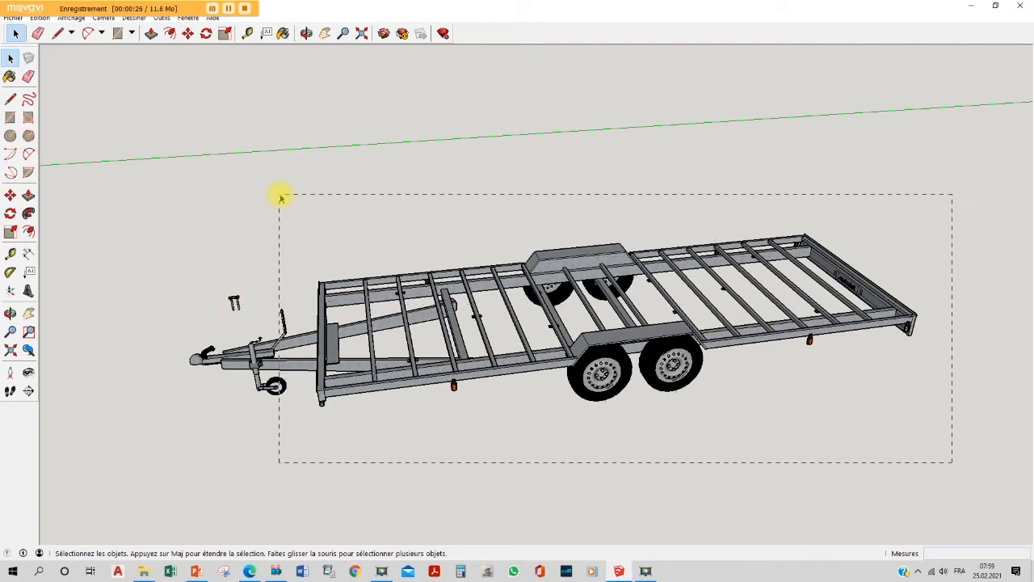
drag(280, 197, 281, 197)
right_click(392, 283)
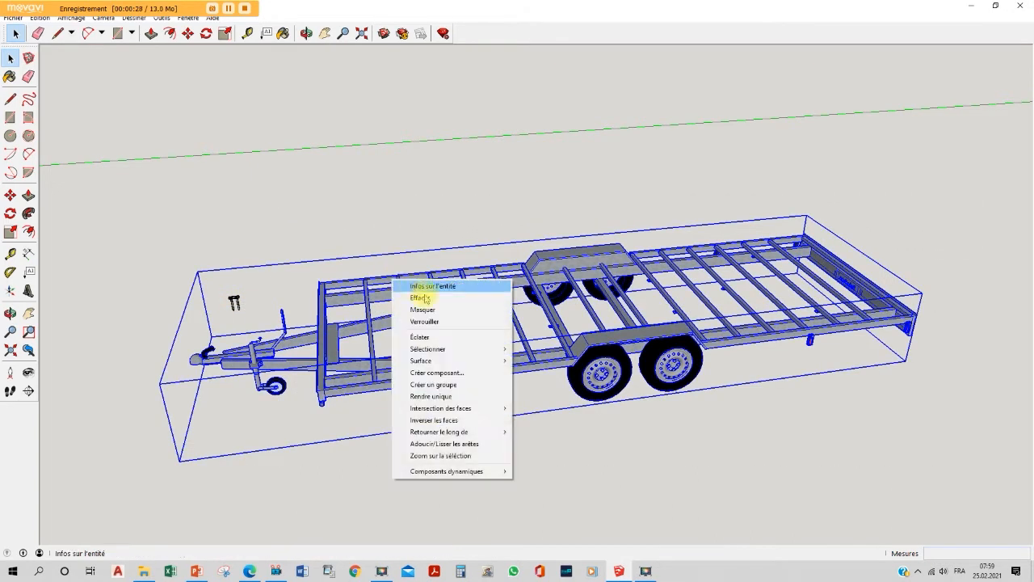
click(423, 384)
click(597, 458)
click(452, 387)
click(570, 496)
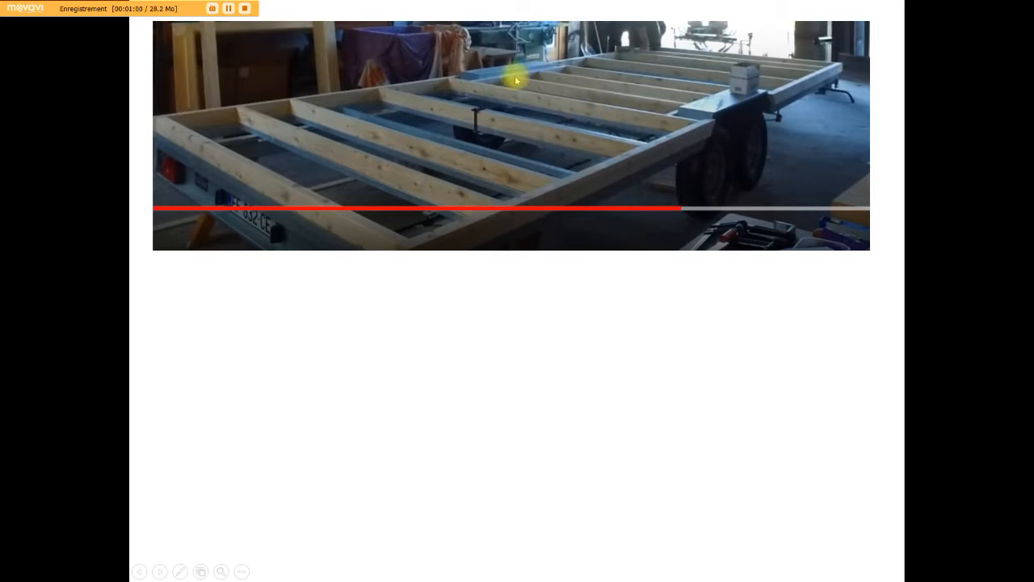
Examine the reference slide of the timber floor frame, revealing its exterior and interior beam section labels.
click(496, 125)
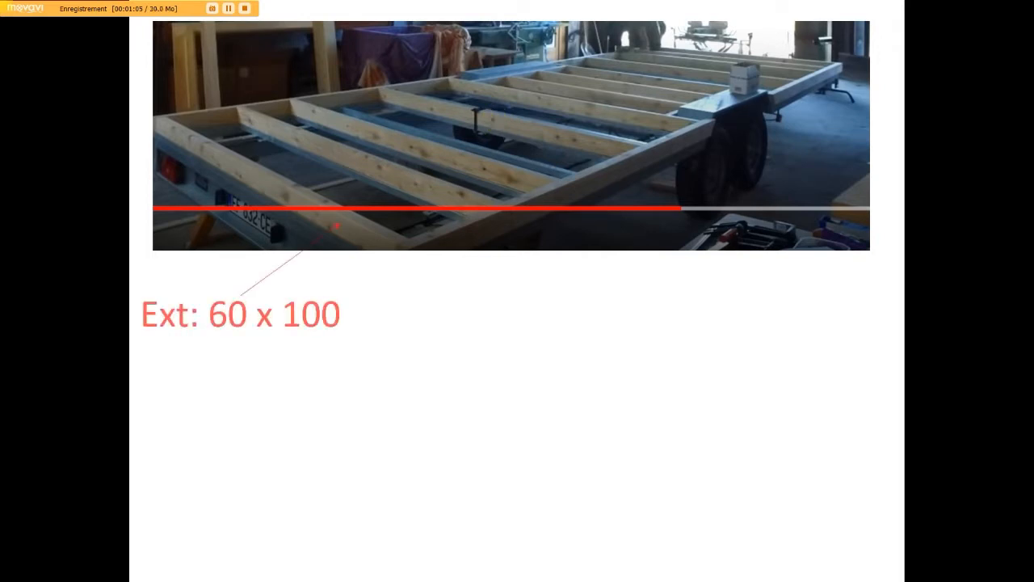
click(286, 319)
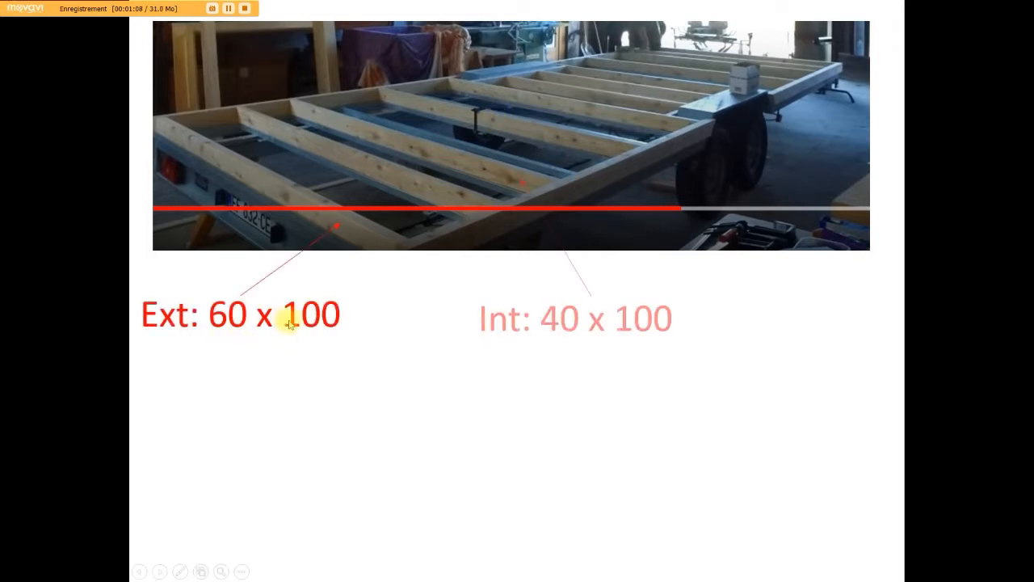
click(533, 172)
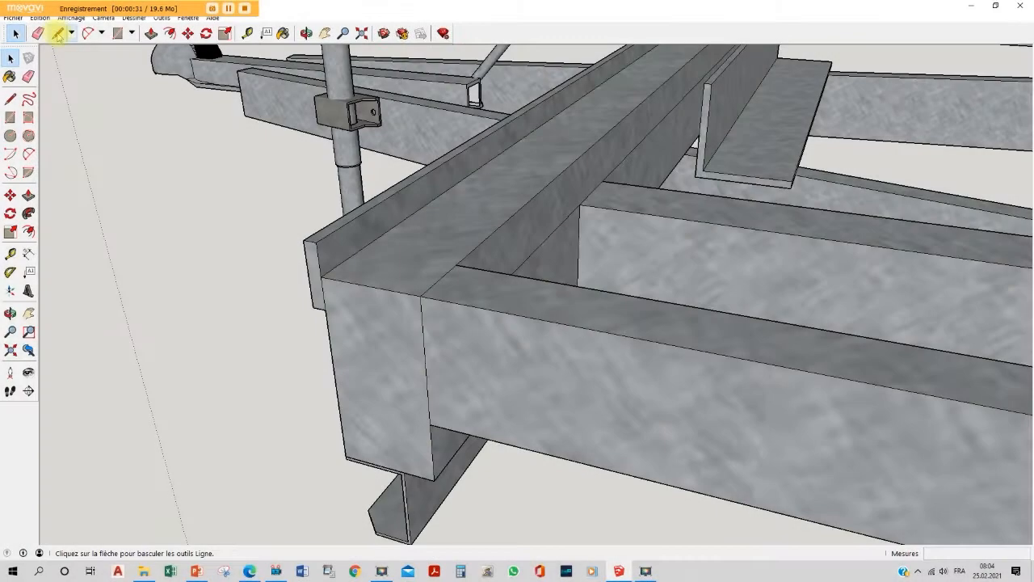
Draw a 30 mm line outward along the red axis from the front outer corner of the chassis.
click(58, 33)
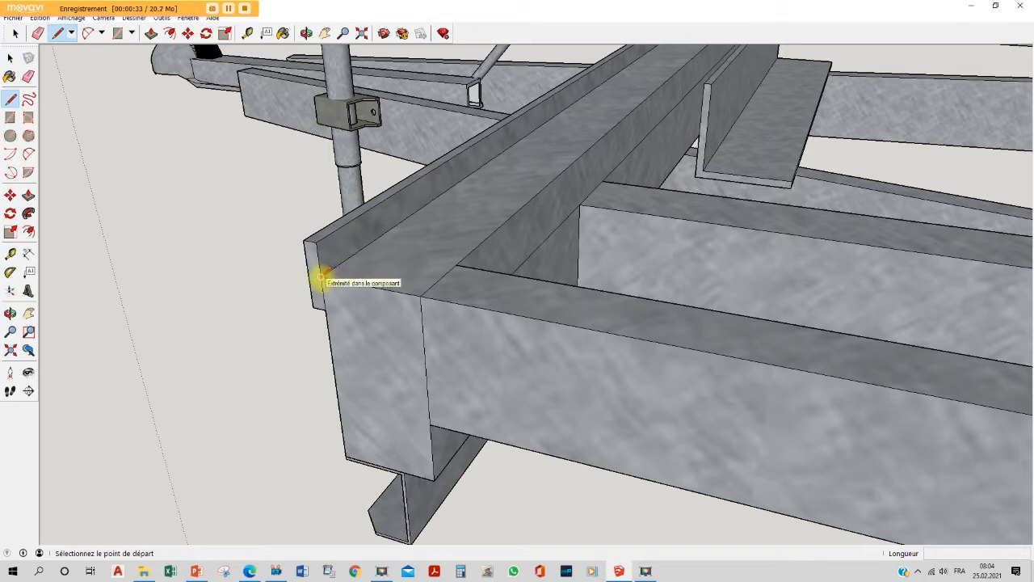
click(322, 277)
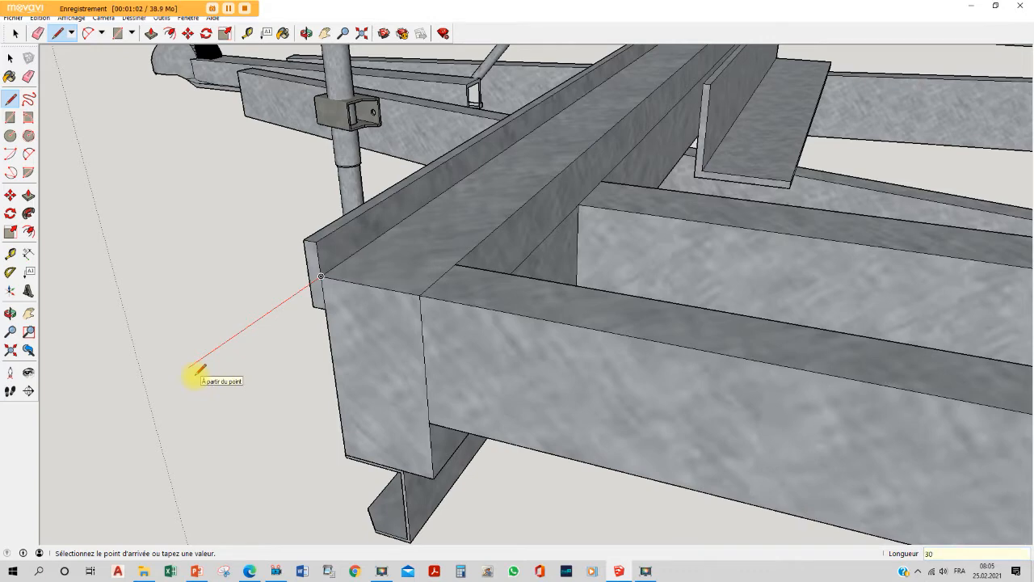
key(Return)
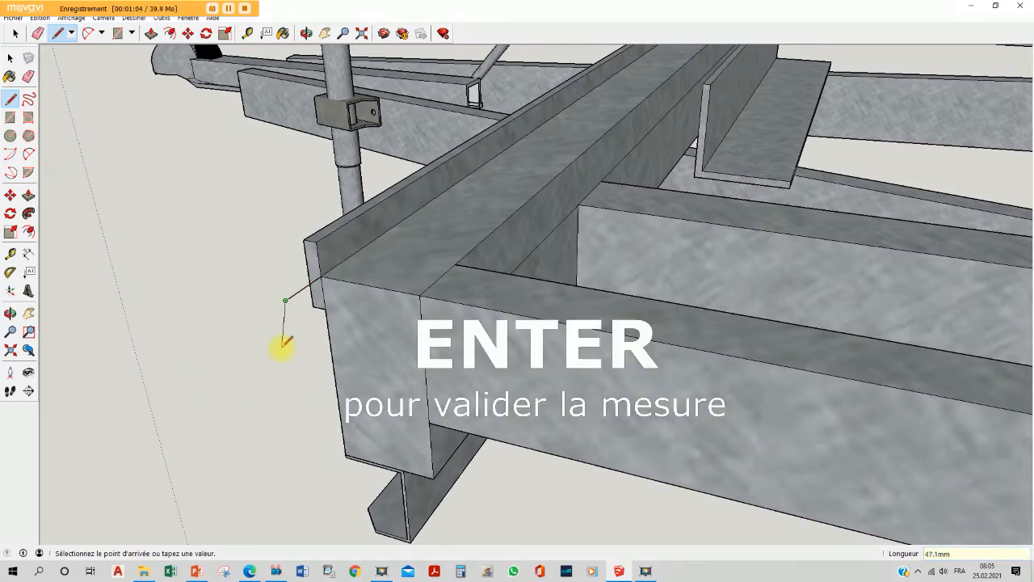
Continue the line parallel to the side rail for about 2571 mm, ending level with the rail's corner at the wheel arch.
scroll(279, 286, down, 4)
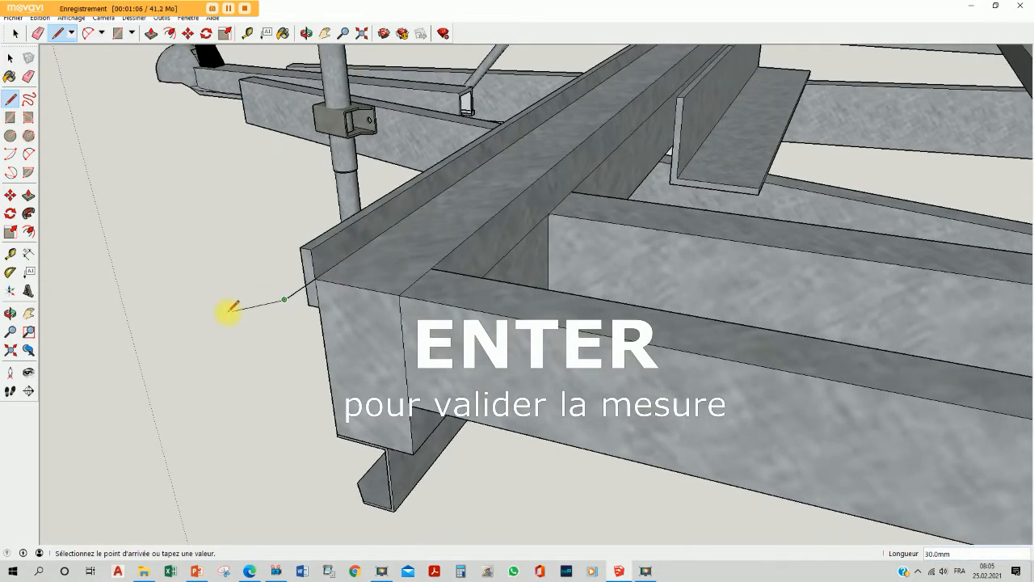
scroll(268, 327, down, 6)
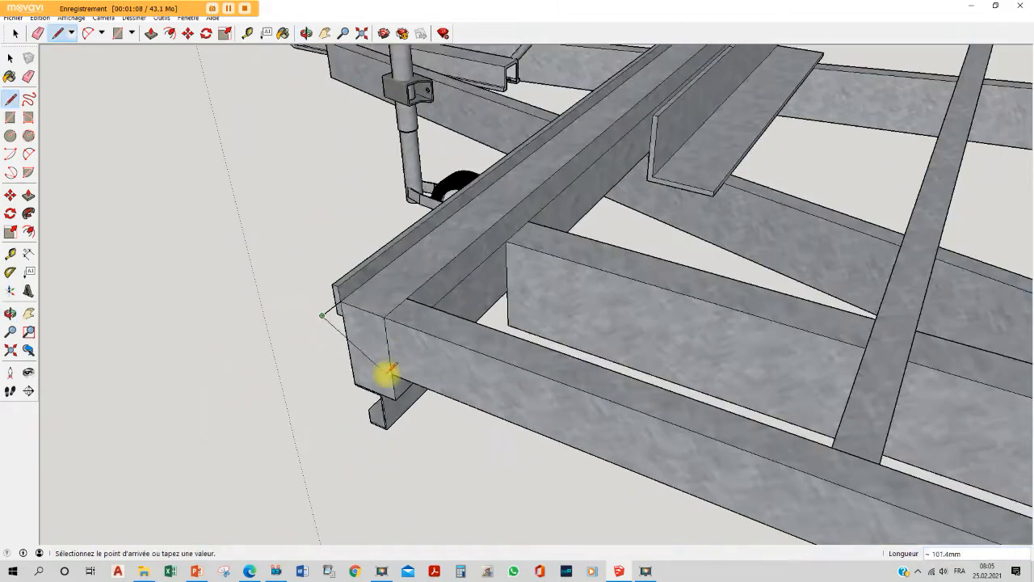
scroll(454, 345, down, 5)
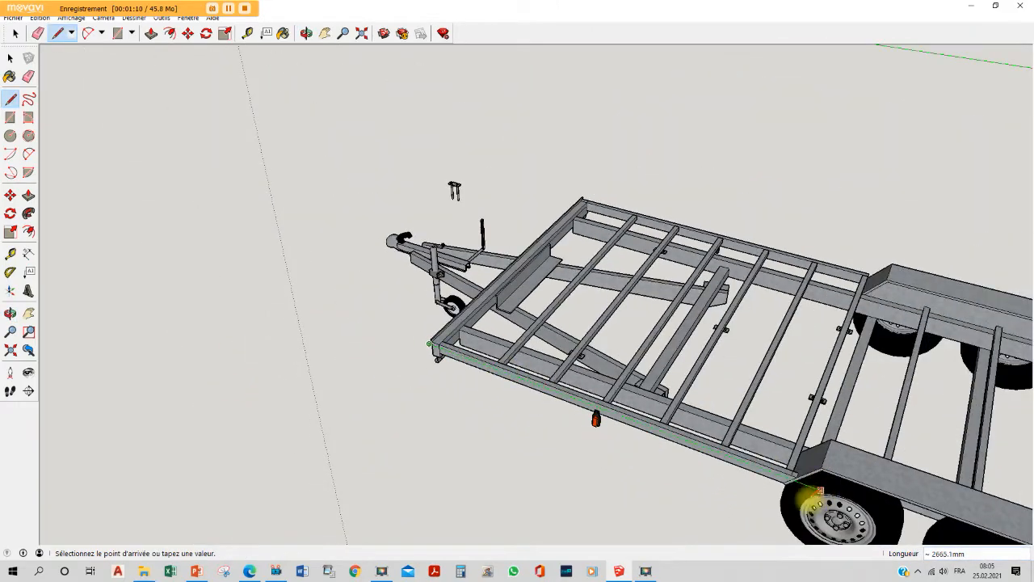
scroll(811, 495, up, 3)
scroll(796, 469, up, 4)
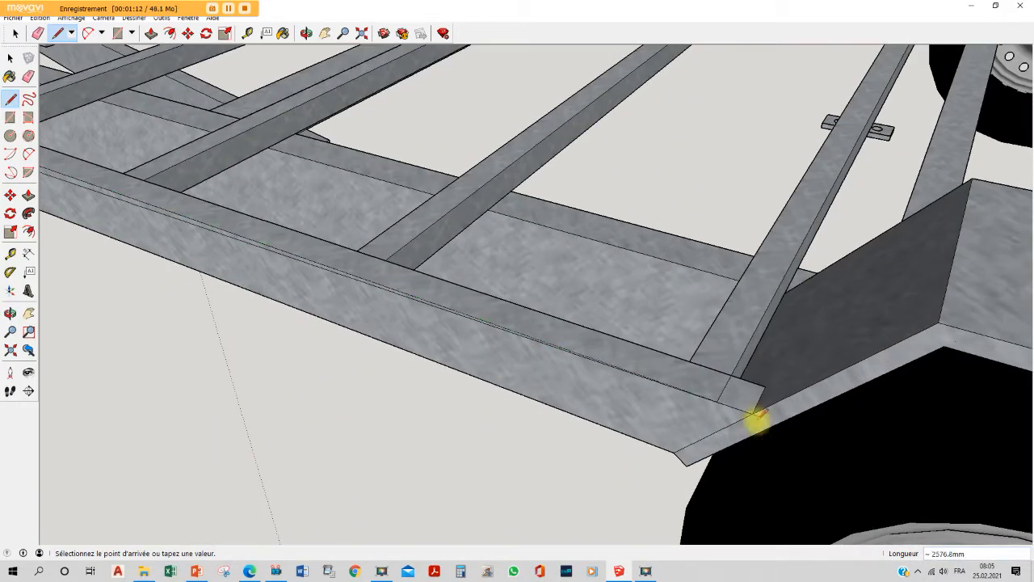
scroll(751, 413, up, 3)
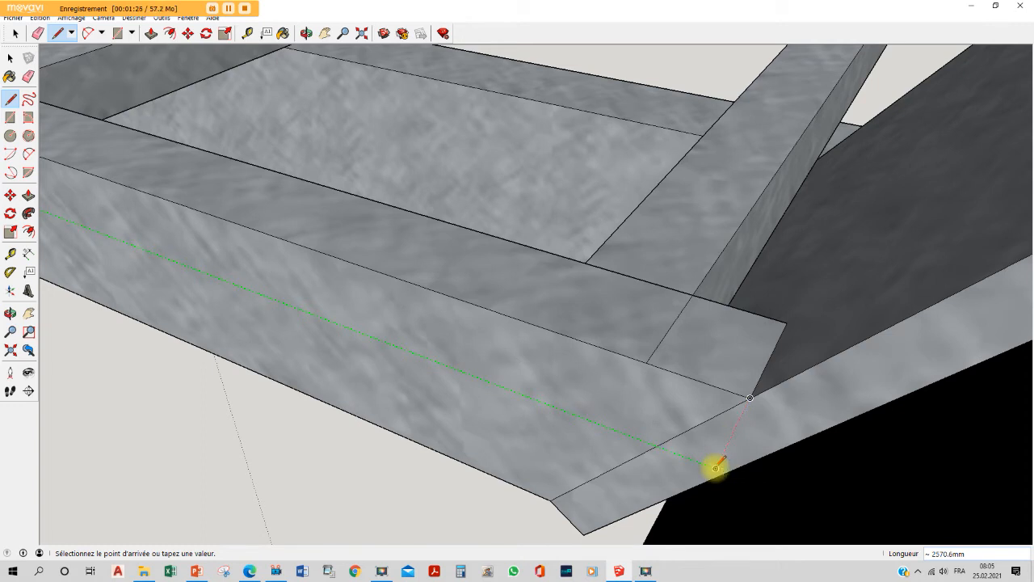
click(715, 468)
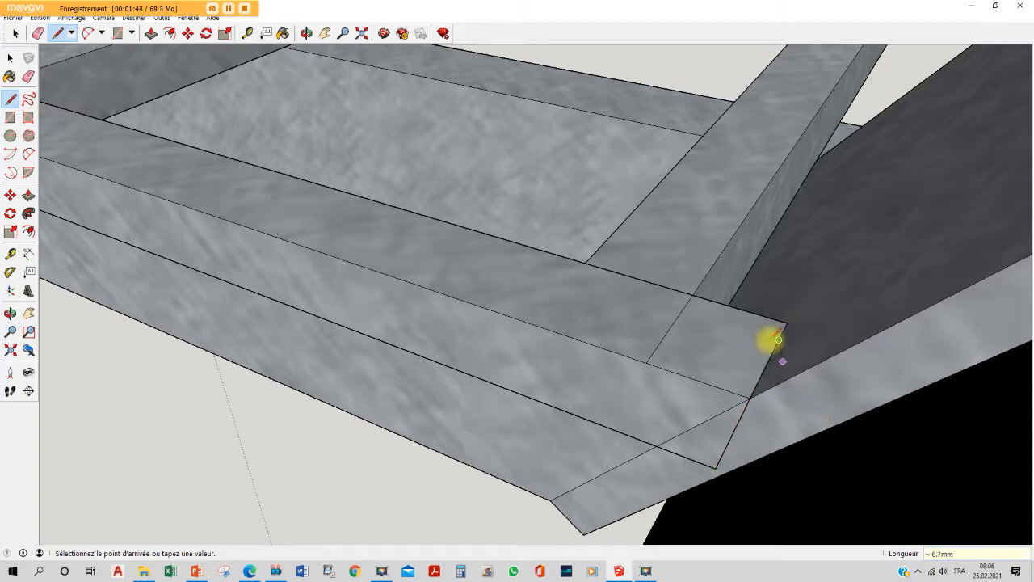
Close the 60 mm wide strip outline along the side rail back at the front corner of the chassis.
scroll(789, 342, down, 5)
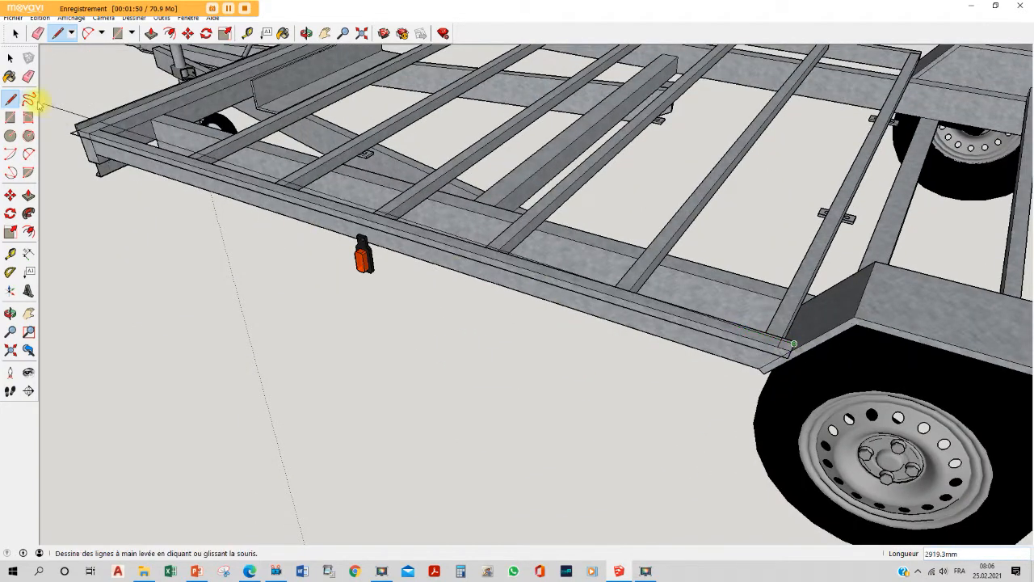
scroll(89, 123, up, 4)
click(84, 121)
click(52, 138)
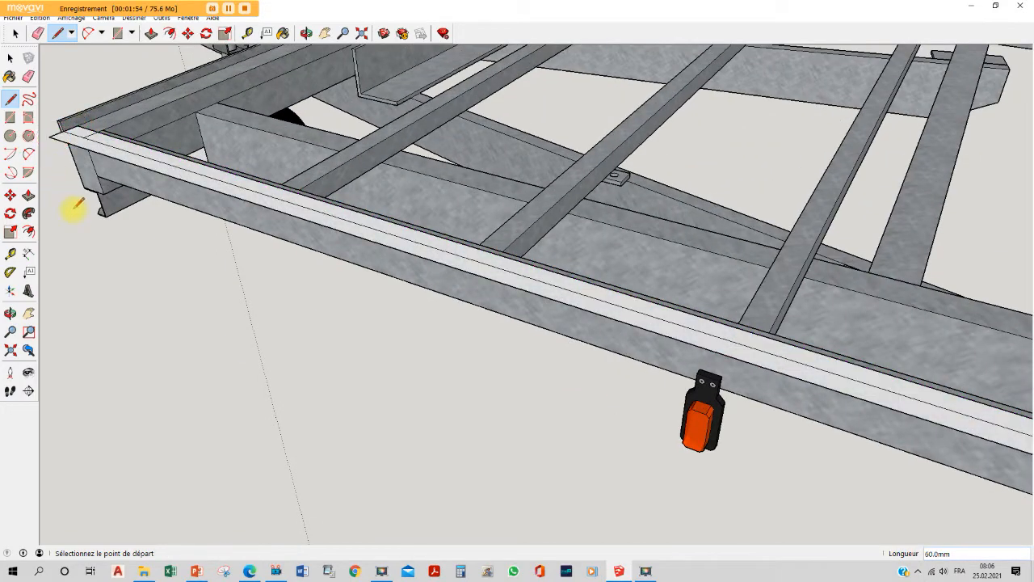
key(Escape)
Push/Pull the strip face on the side rail upward by 100 mm to form the exterior beam.
scroll(111, 161, down, 2)
scroll(110, 161, down, 1)
scroll(499, 246, down, 2)
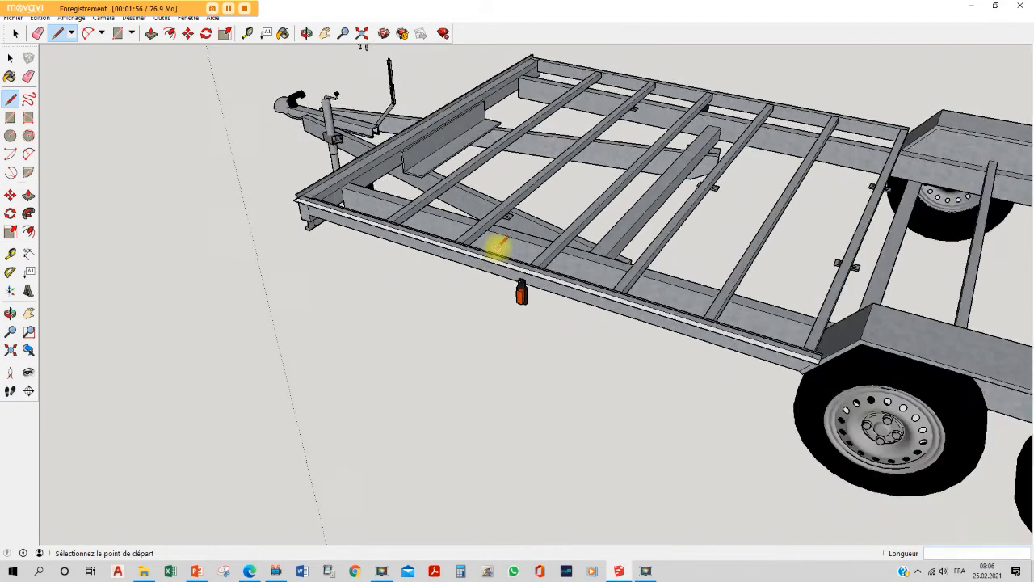
scroll(498, 246, down, 1)
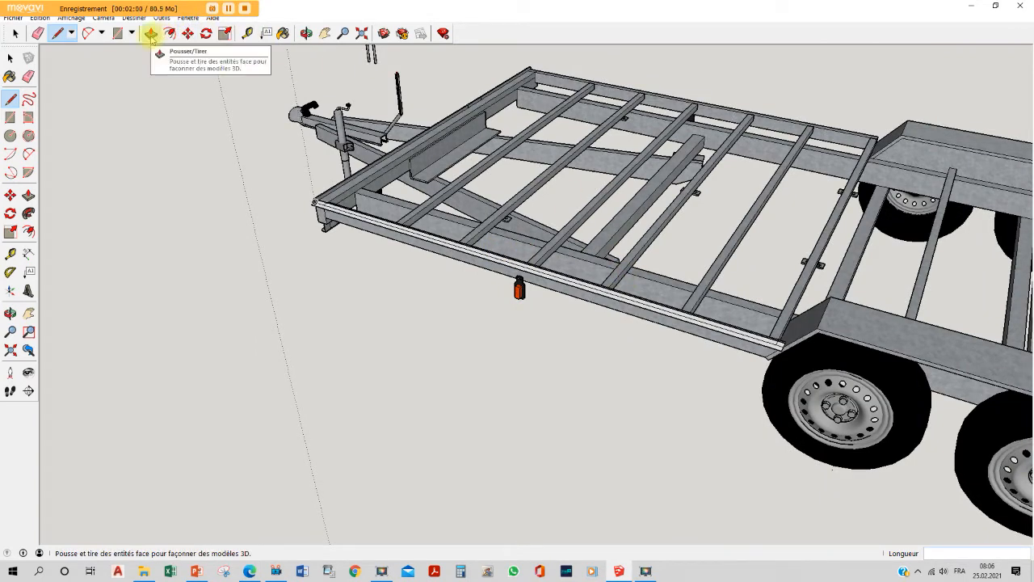
click(150, 36)
scroll(318, 200, up, 4)
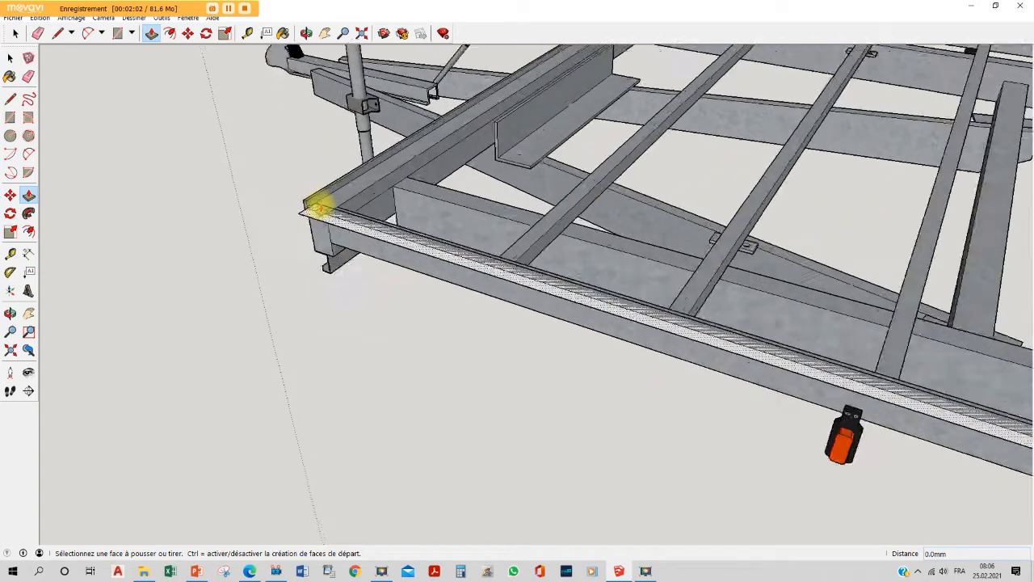
click(317, 216)
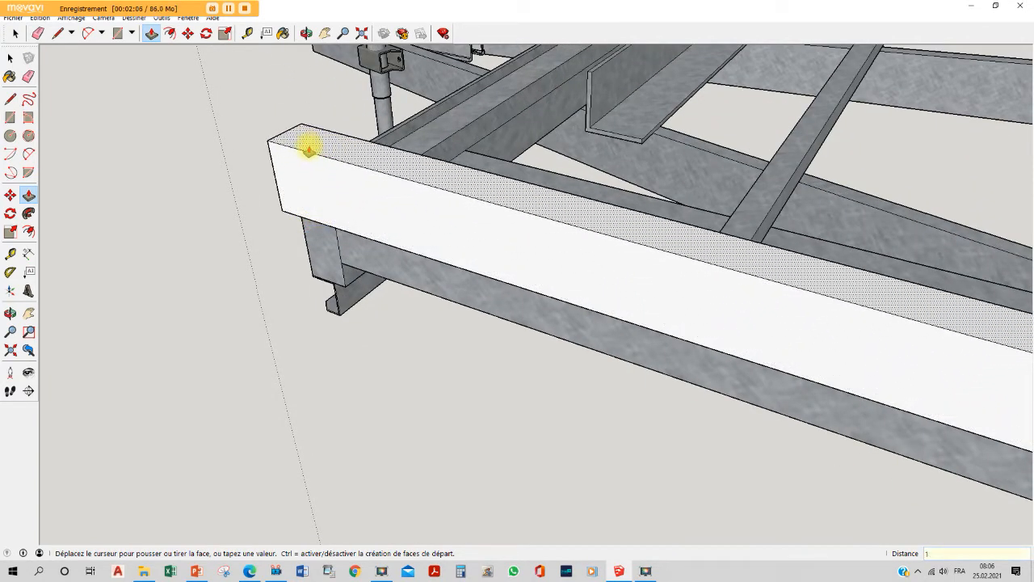
key(Return)
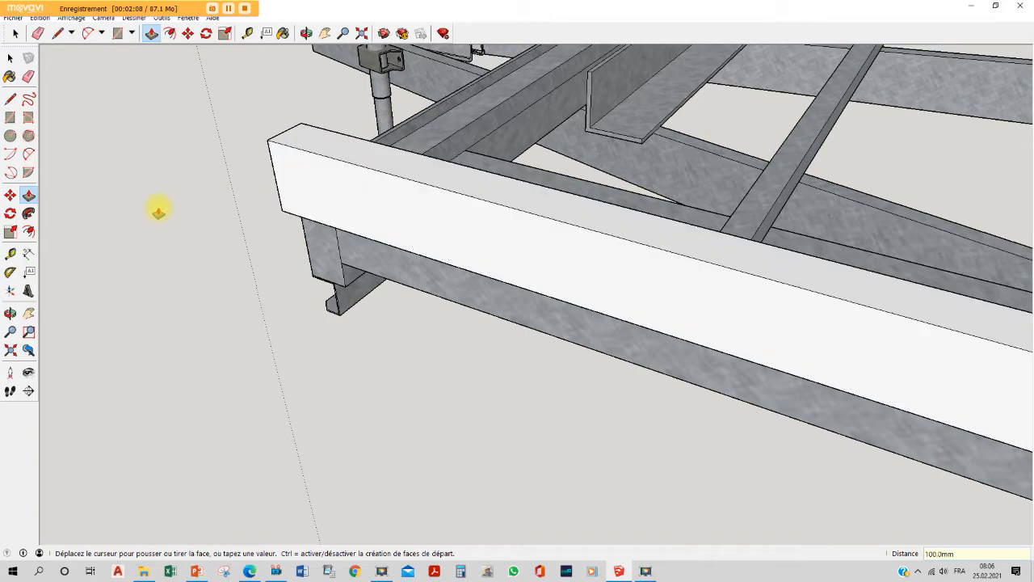
Push the beam's end face beside the wheel arch back by 10 mm.
scroll(303, 168, down, 6)
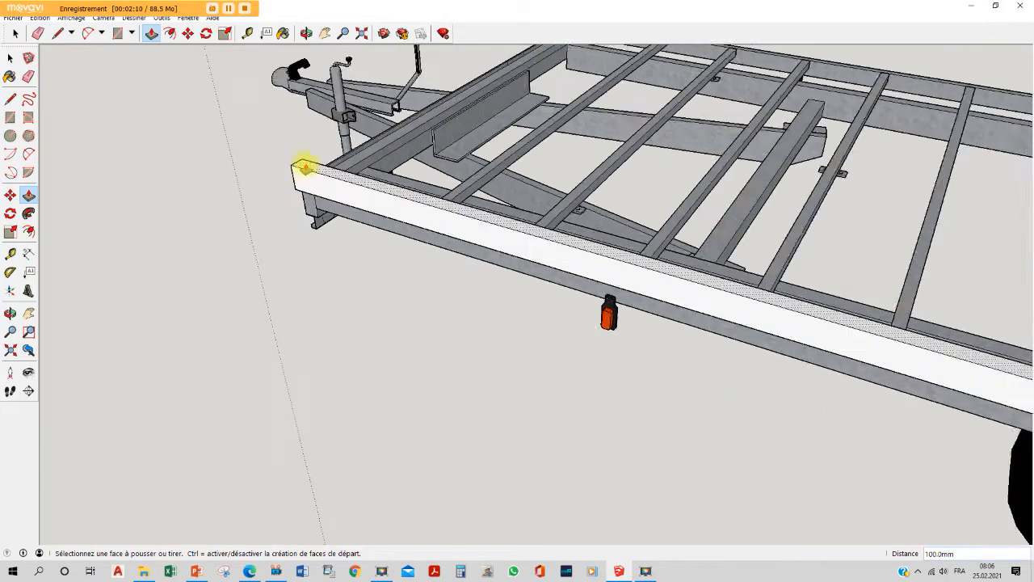
scroll(638, 263, up, 3)
scroll(638, 263, up, 5)
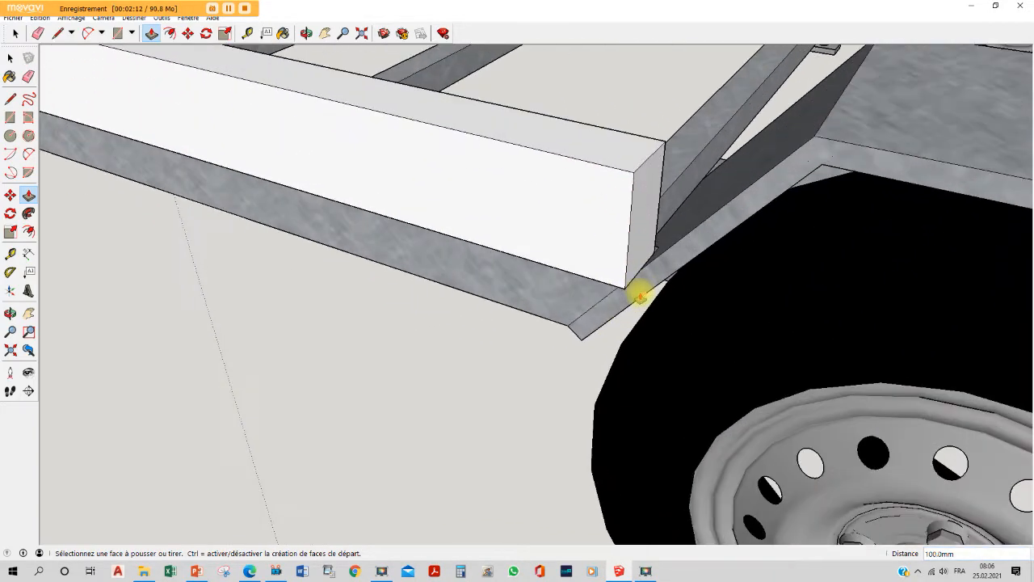
scroll(638, 296, up, 4)
mouse_move(636, 275)
middle_down()
mouse_move(673, 182)
mouse_move(667, 217)
mouse_move(552, 288)
mouse_move(353, 351)
mouse_move(552, 321)
middle_up()
key(p)
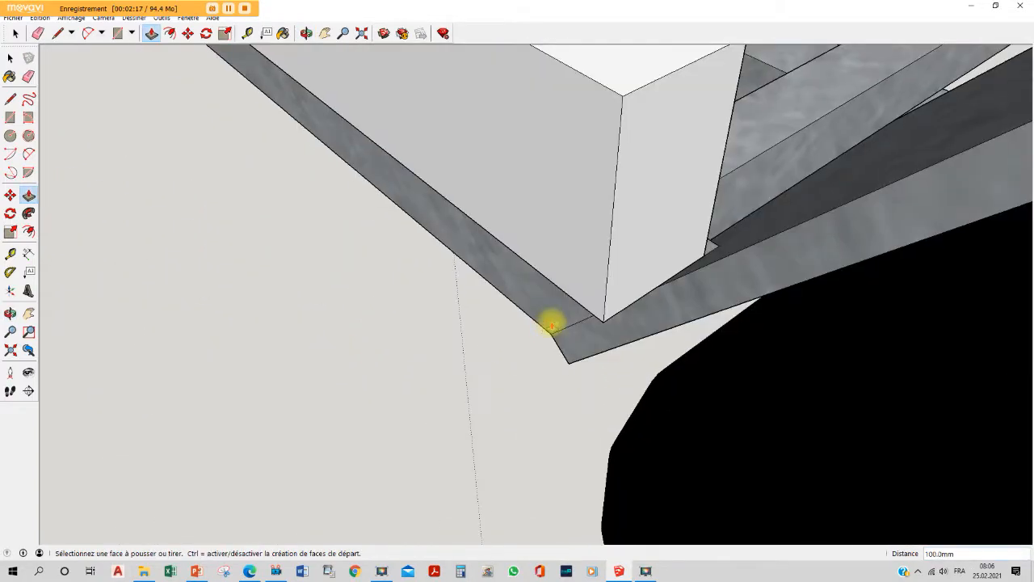
click(656, 274)
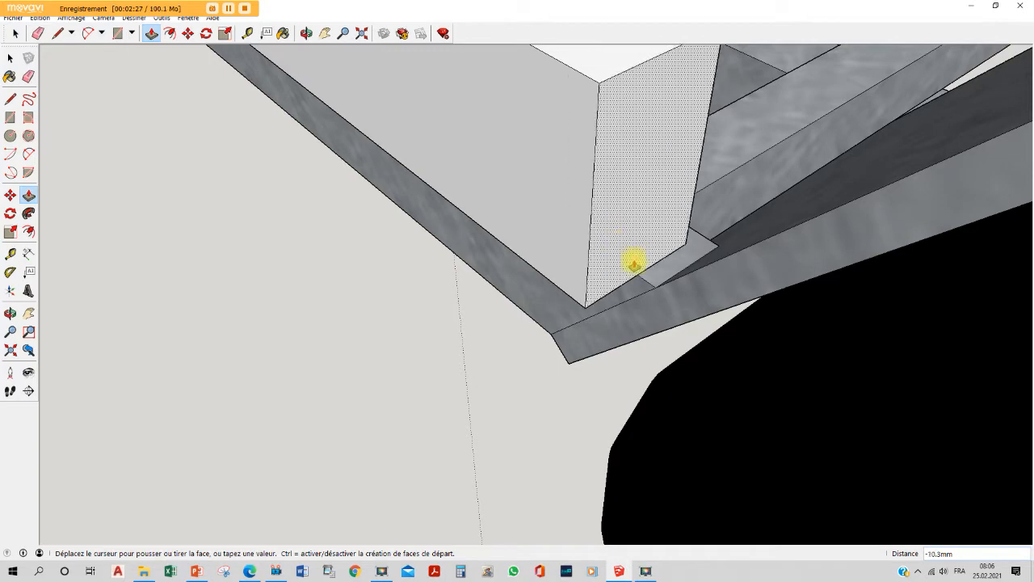
key(Return)
Draw a line along the green axis from the upper inner corner of the beam's end to the wheel arch's sloping face.
middle_drag(625, 295, 714, 251)
scroll(717, 249, down, 4)
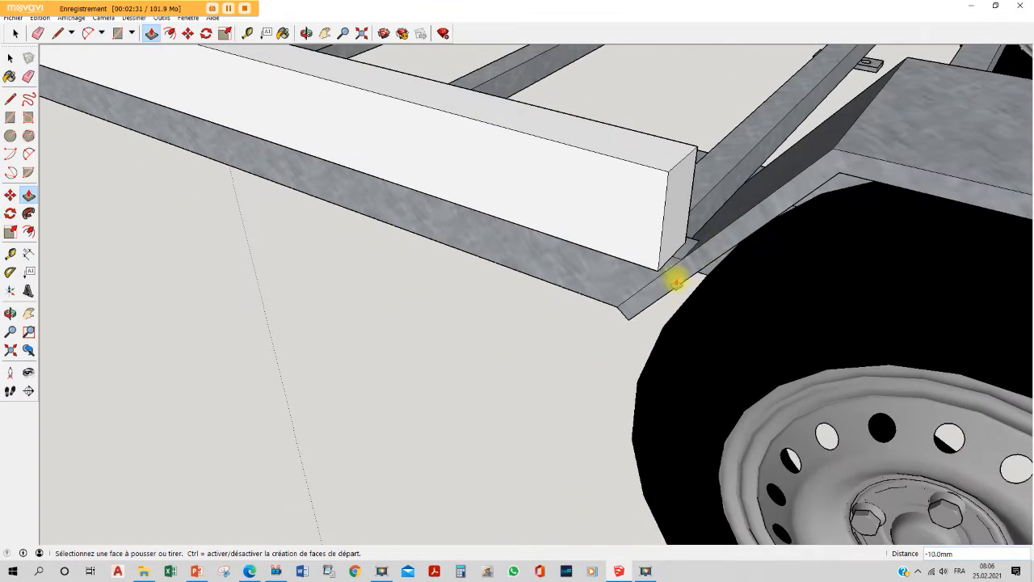
click(59, 34)
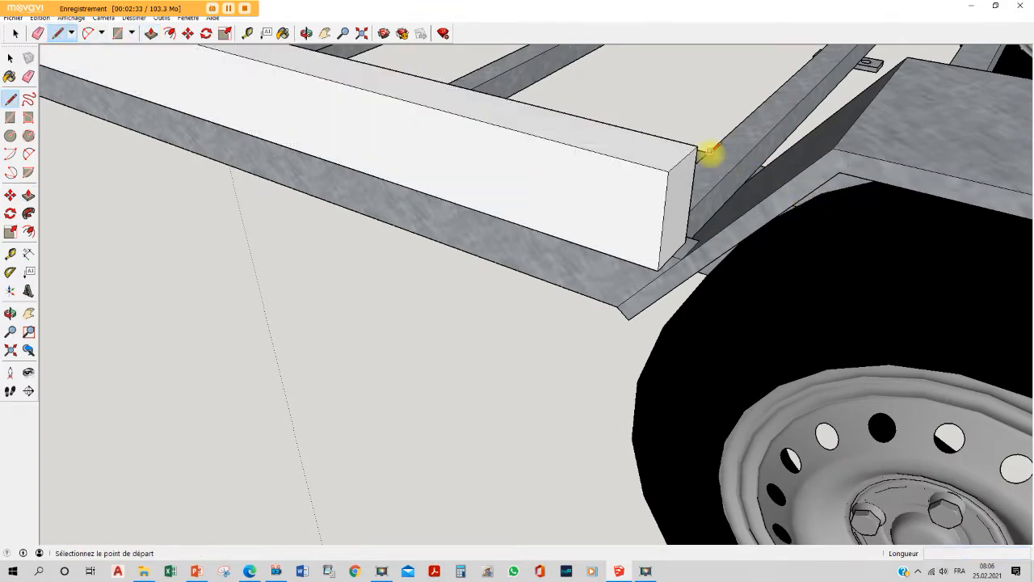
scroll(705, 148, up, 3)
click(686, 141)
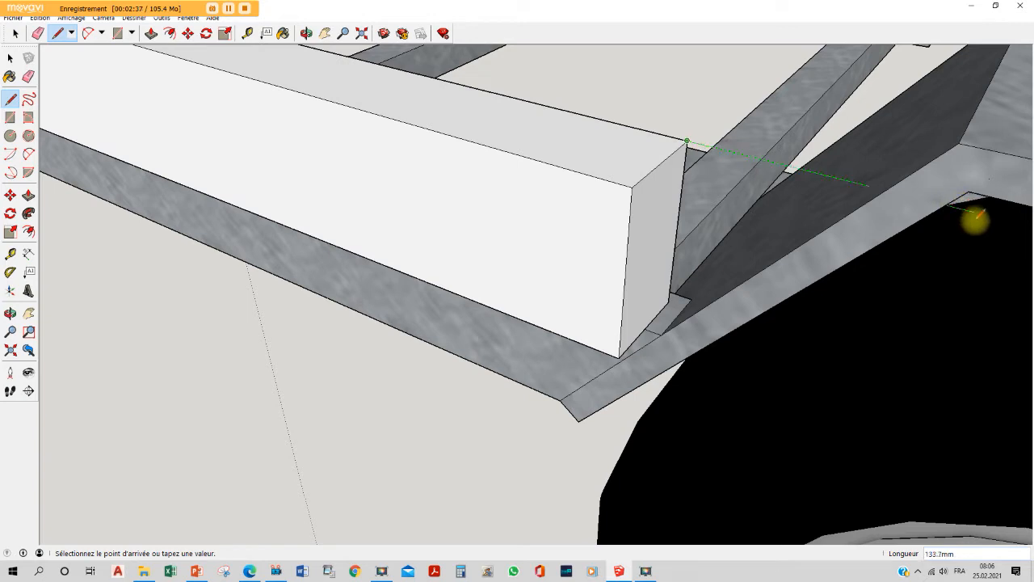
key(Escape)
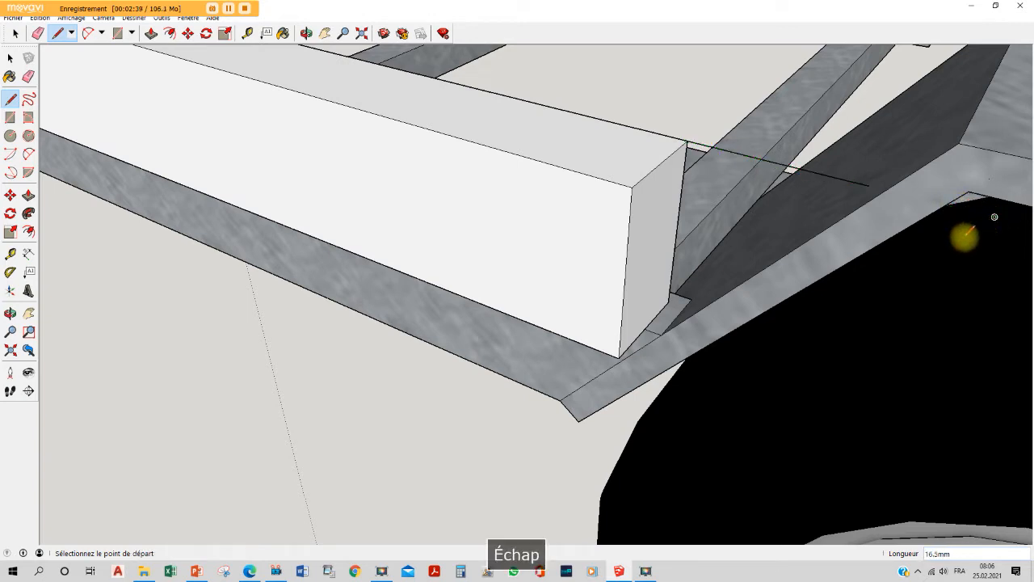
Mark a point 10 mm back from the line's wheel-arch end and join it to the beam's lower inner corner, closing a triangular face.
key(space)
click(57, 33)
scroll(910, 173, up, 3)
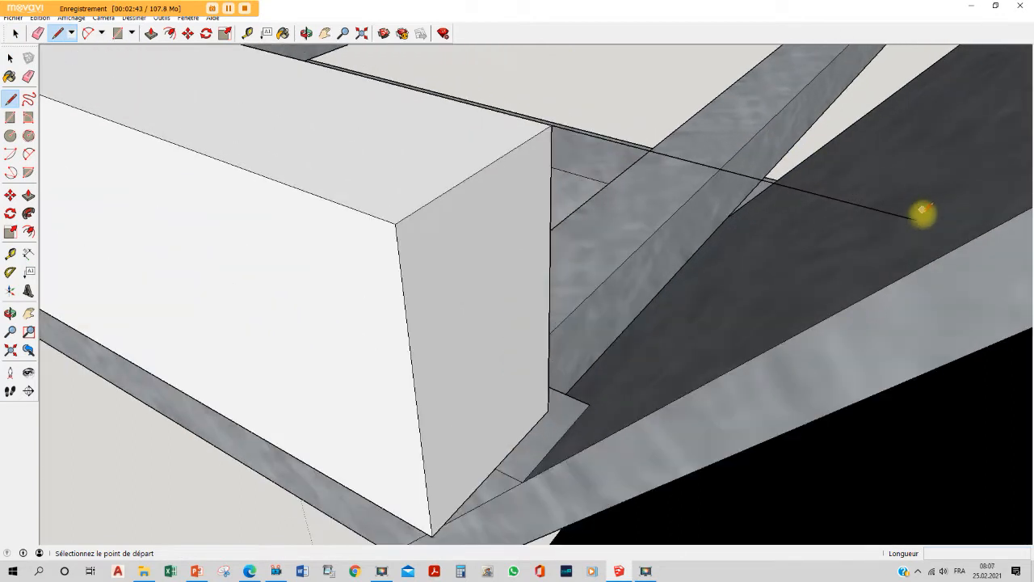
click(915, 219)
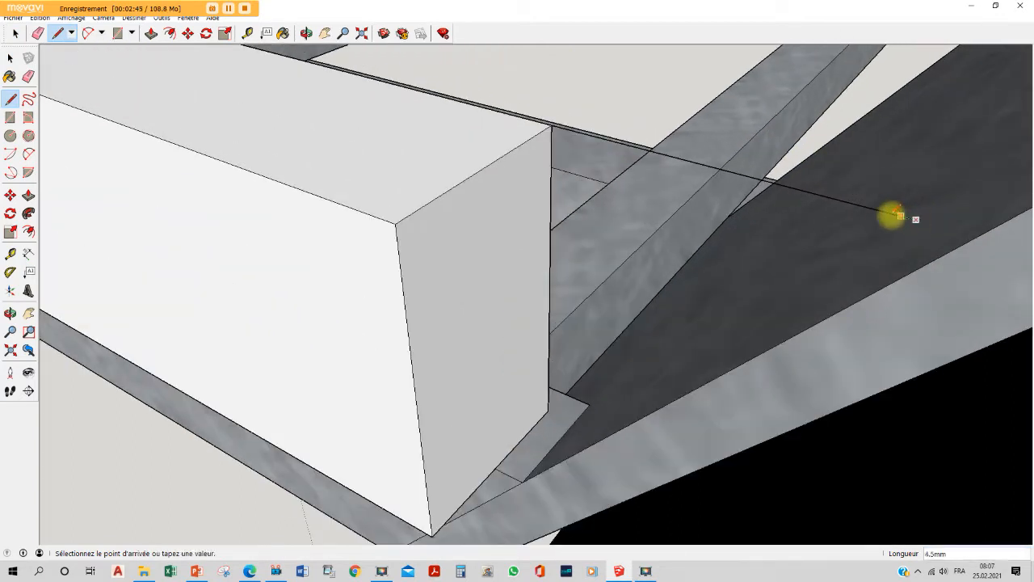
text(10)
key(Return)
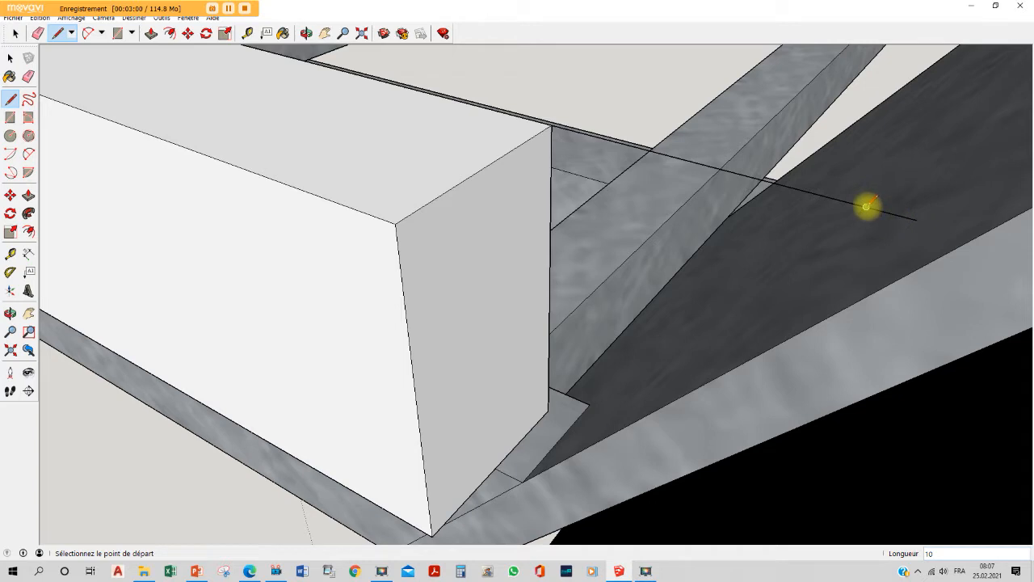
click(865, 207)
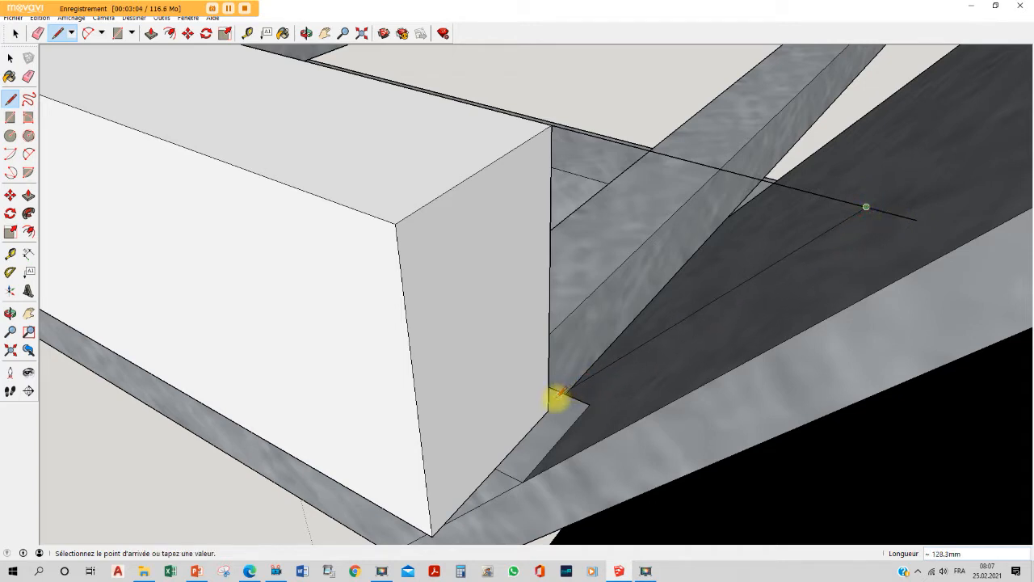
click(547, 410)
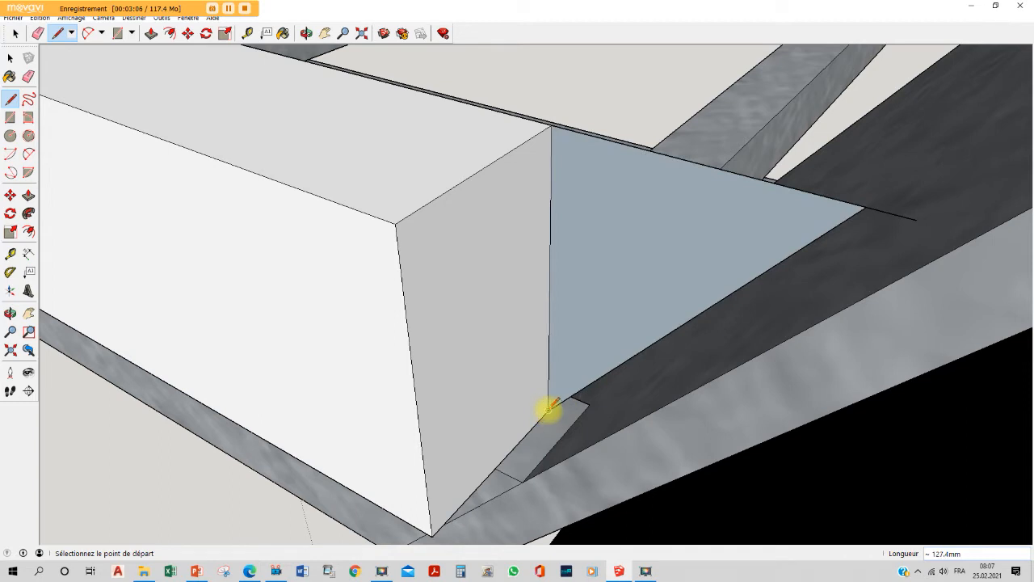
Push/Pull the triangular face outward by 60 mm so it is flush with the beam's outer face.
key(Escape)
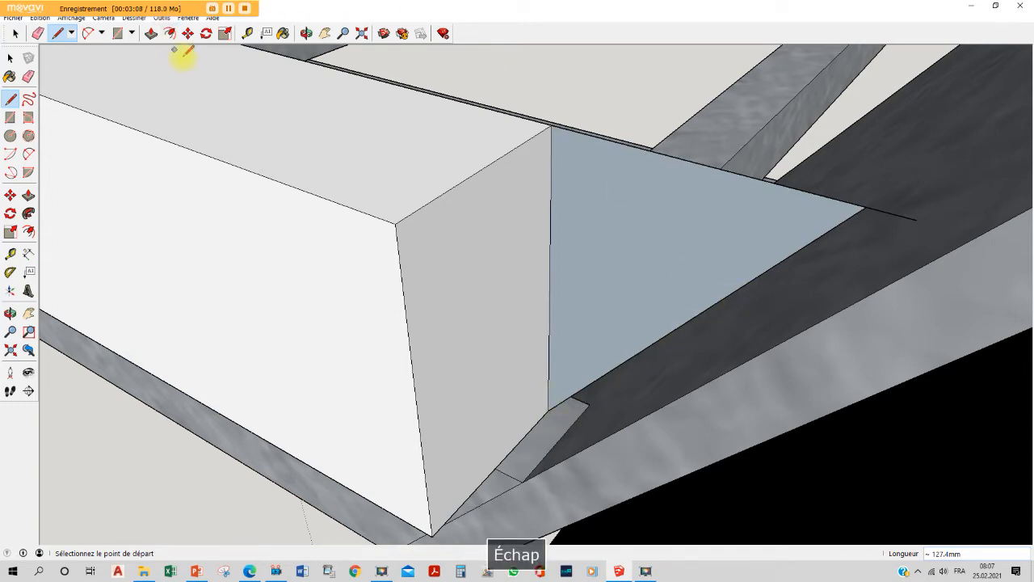
click(151, 33)
click(646, 199)
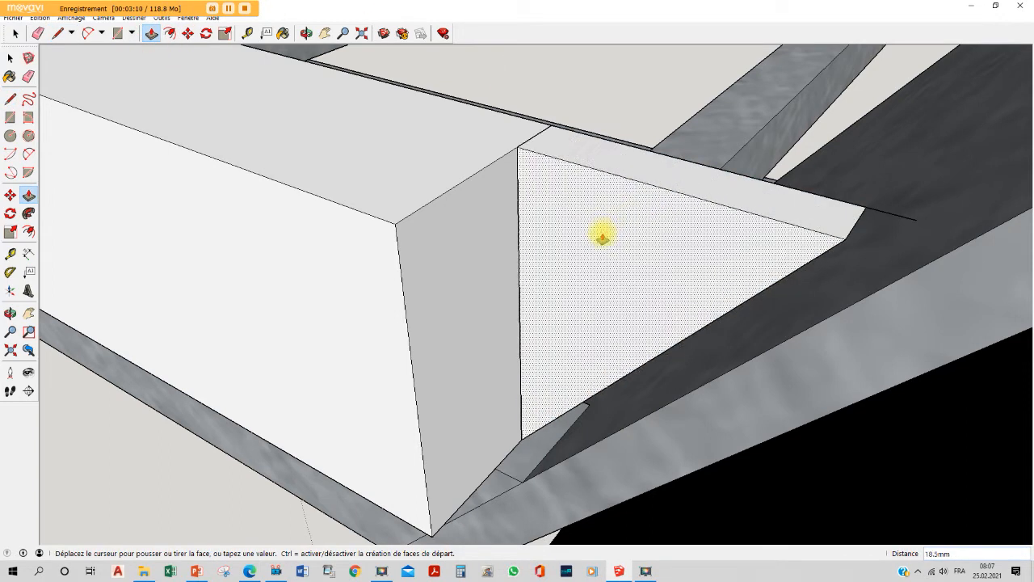
click(433, 206)
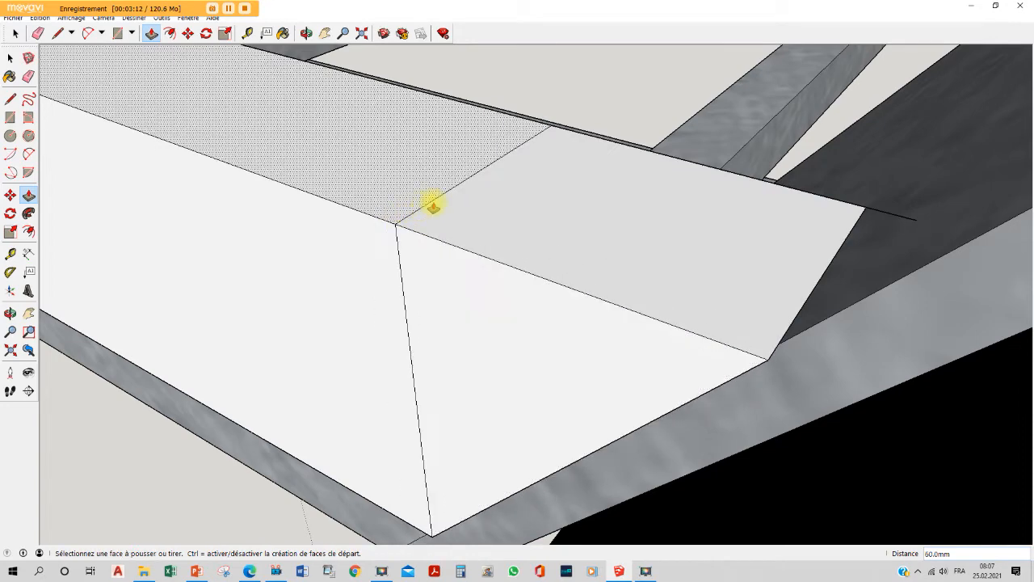
key(Escape)
Delete the two seam edges between the triangular piece and the beam on the top and outer faces.
key(space)
click(489, 167)
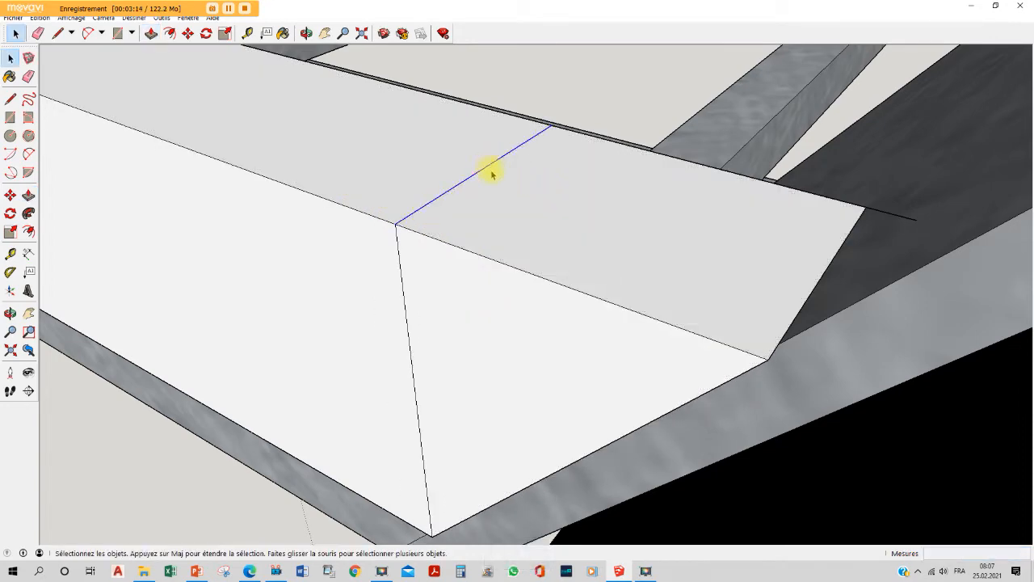
key(Delete)
click(398, 249)
key(Delete)
Delete the leftover line stub beyond the beam's pointed end and the seam edge on the beam's inner face.
middle_drag(596, 231, 445, 288)
click(679, 376)
key(Delete)
middle_drag(687, 374, 489, 346)
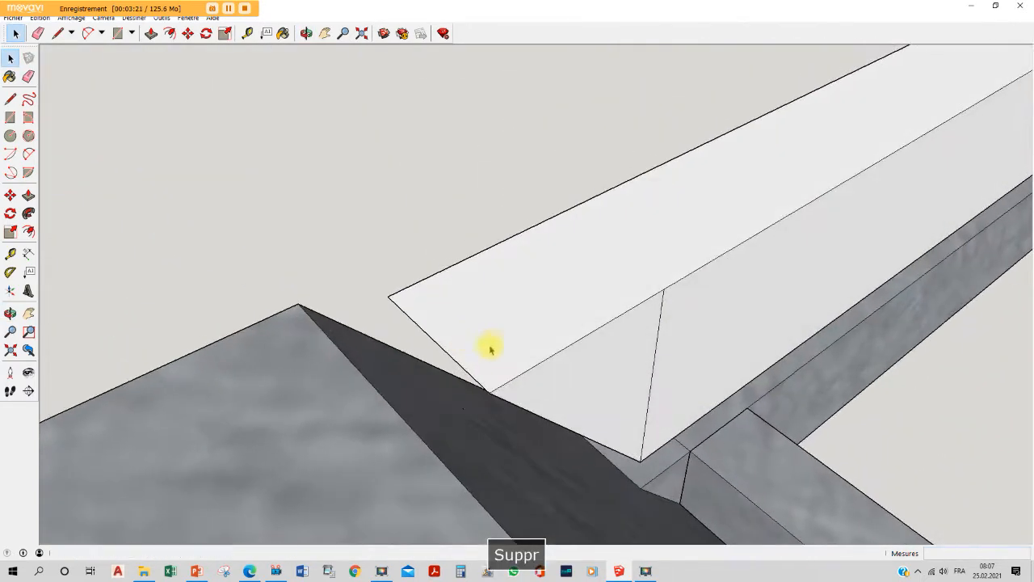
click(657, 339)
key(Delete)
middle_drag(670, 364, 678, 264)
middle_drag(655, 281, 547, 316)
scroll(547, 316, down, 8)
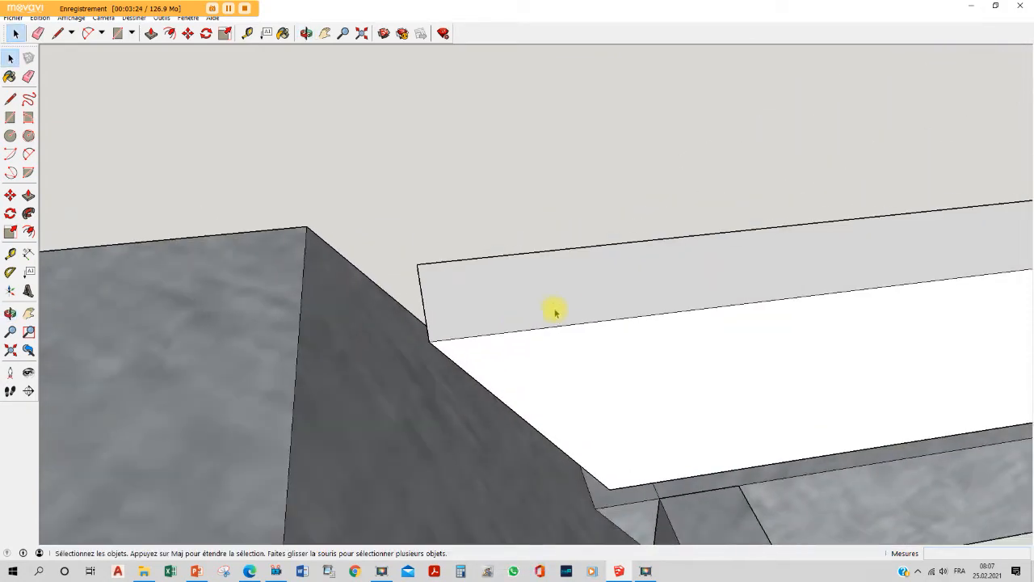
scroll(521, 309, down, 5)
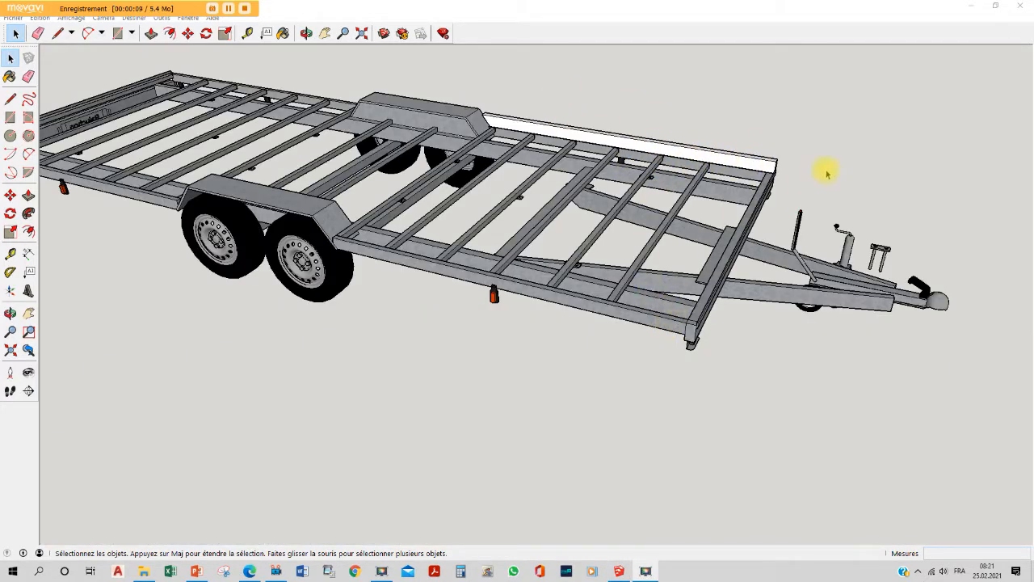
Select the whole beam with the trailer excluded from the selection, and turn it into a group.
drag(838, 190, 576, 111)
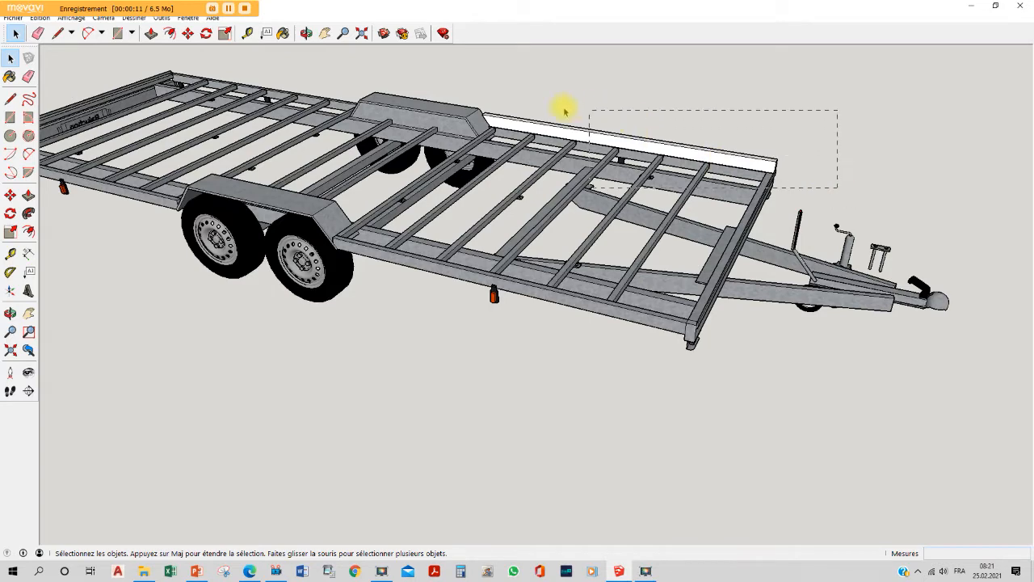
drag(460, 95, 459, 95)
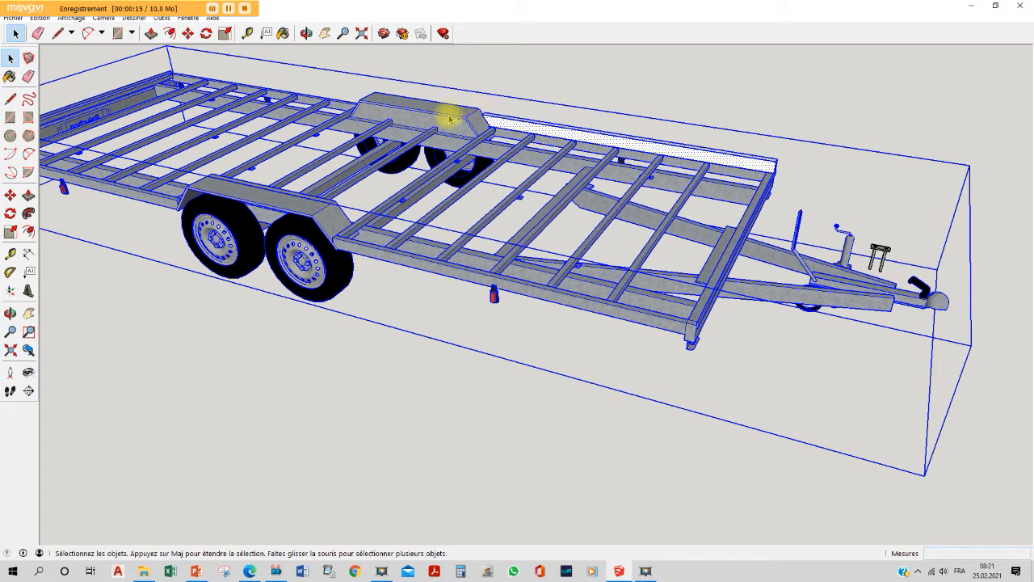
shift+click(414, 109)
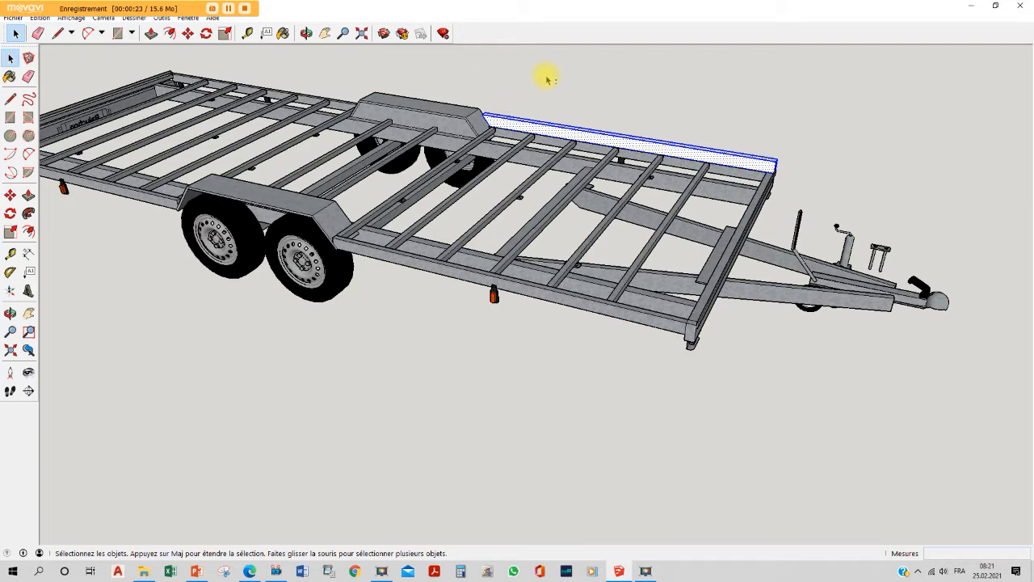
right_click(660, 150)
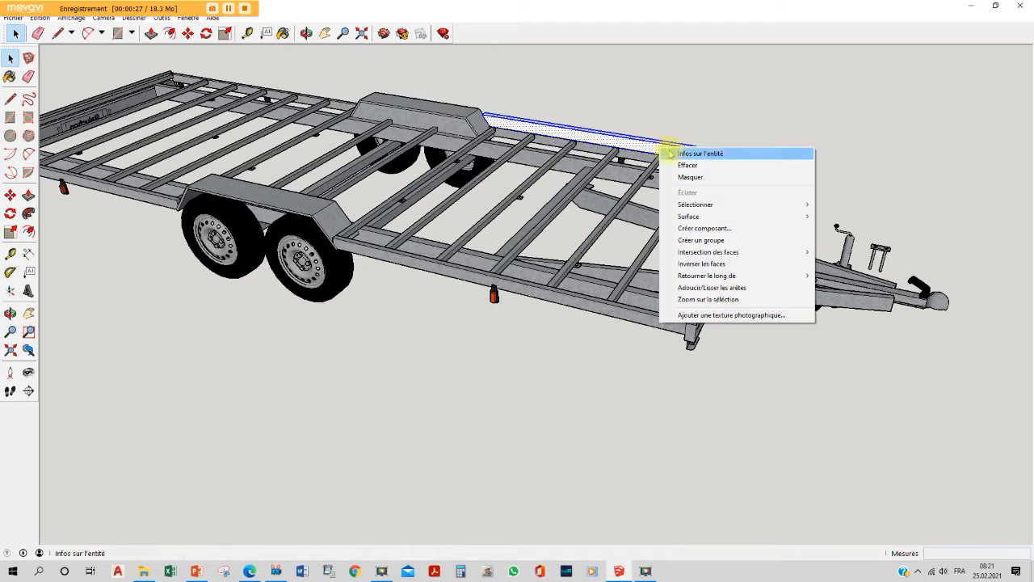
click(725, 240)
click(810, 148)
click(769, 162)
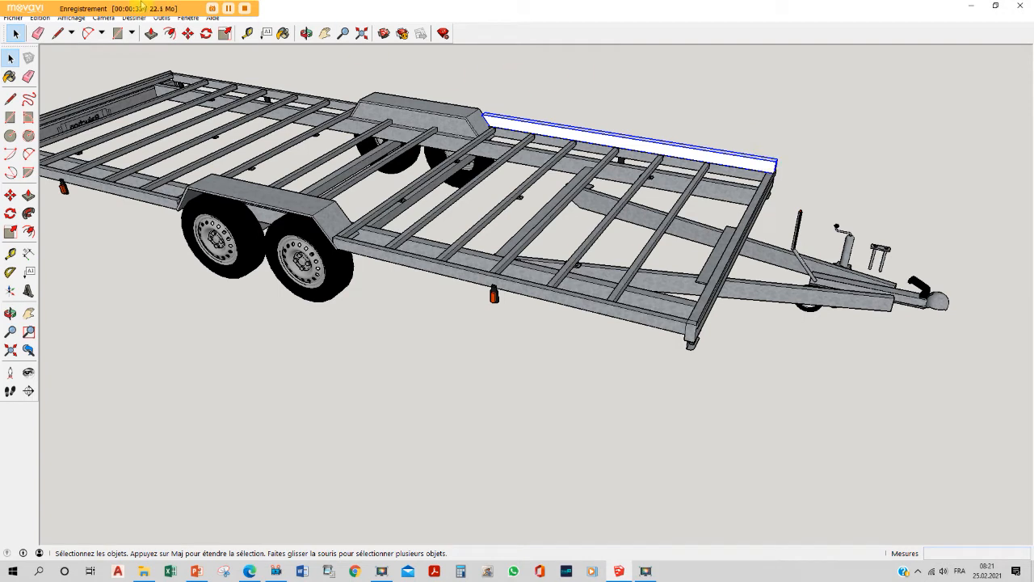
Copy the beam group and paste it on the opposite side rail, at the front corner of the chassis.
click(187, 33)
key(Escape)
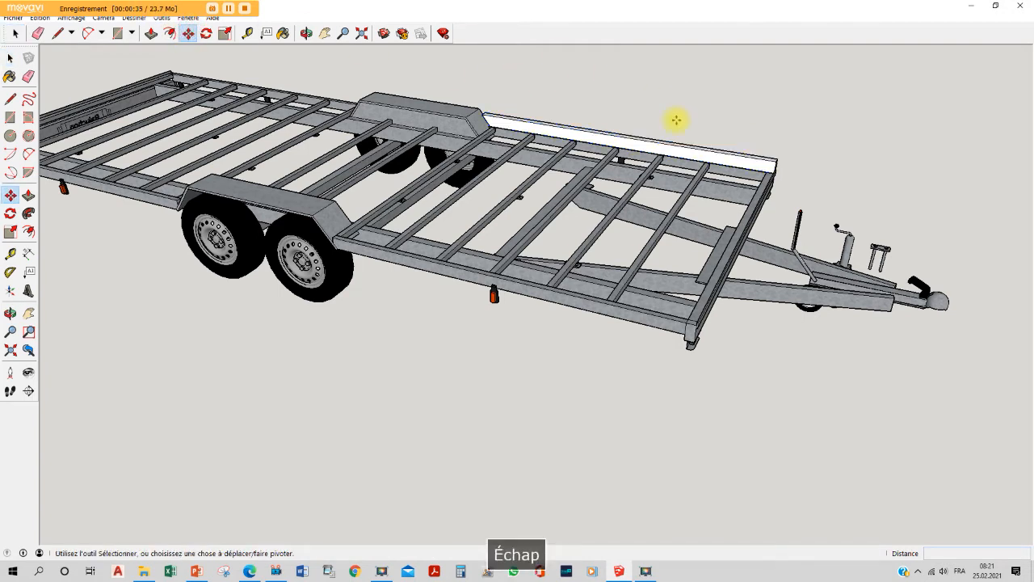
key(space)
click(703, 150)
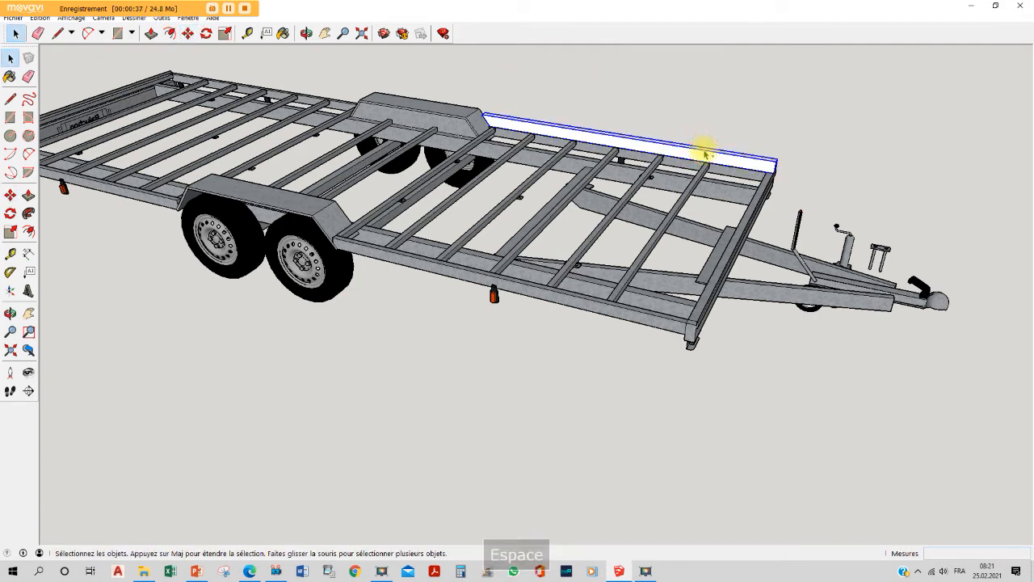
key(ctrl+c)
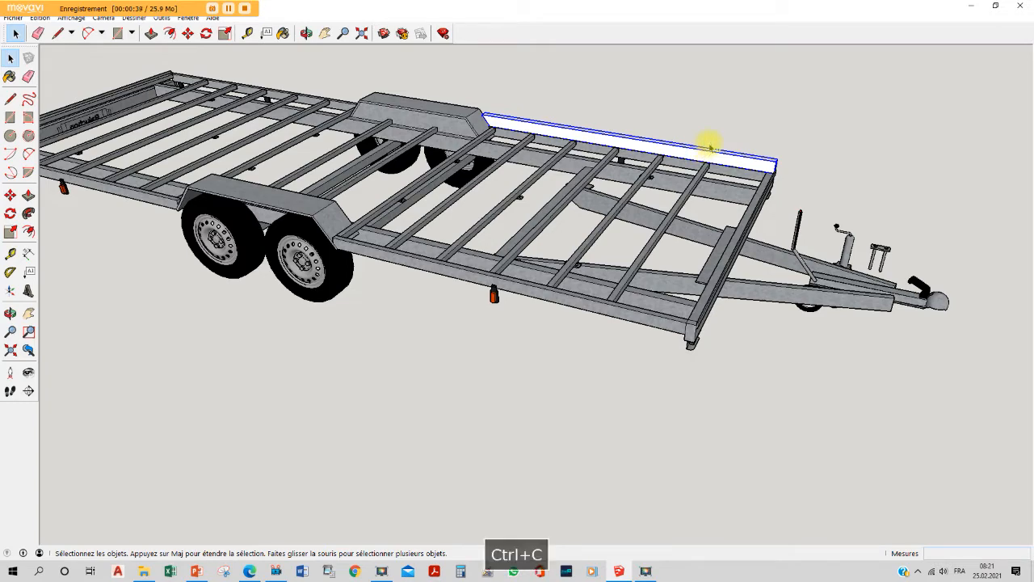
key(ctrl+v)
scroll(686, 323, up, 1)
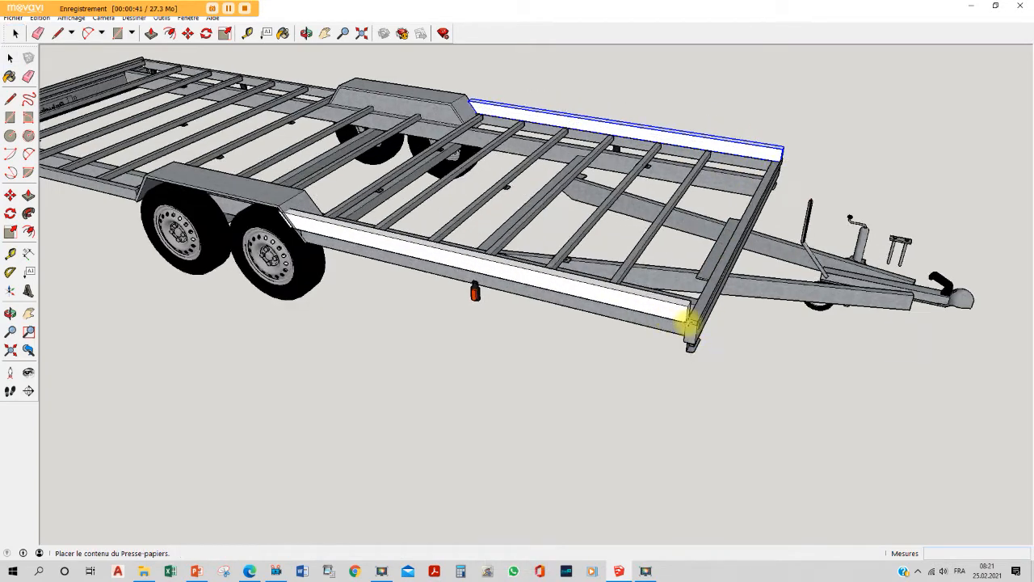
scroll(687, 324, up, 5)
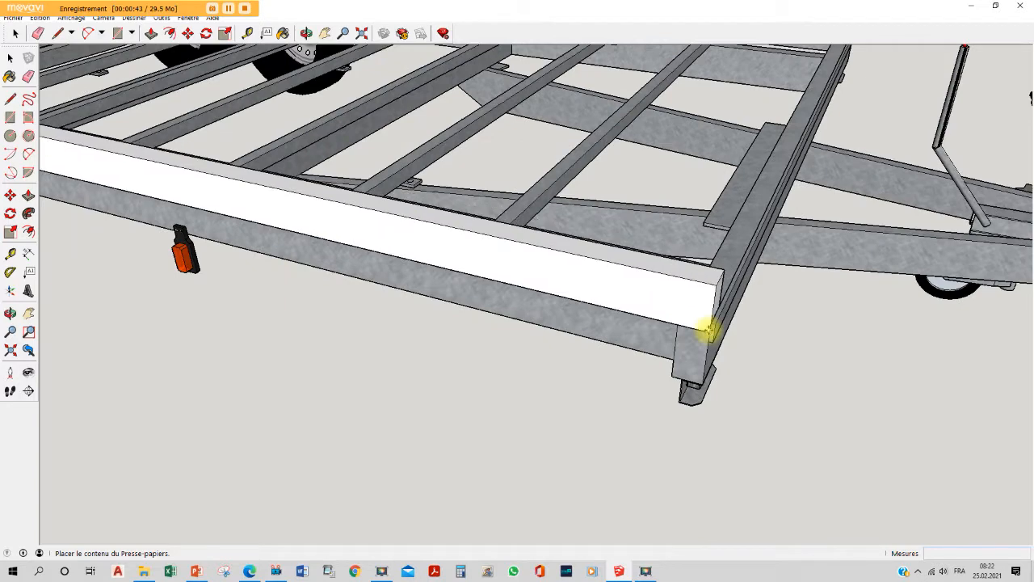
click(708, 331)
Move the pasted beam outward by 30 mm along the red axis, starting from the front corner of the chassis.
scroll(707, 331, up, 3)
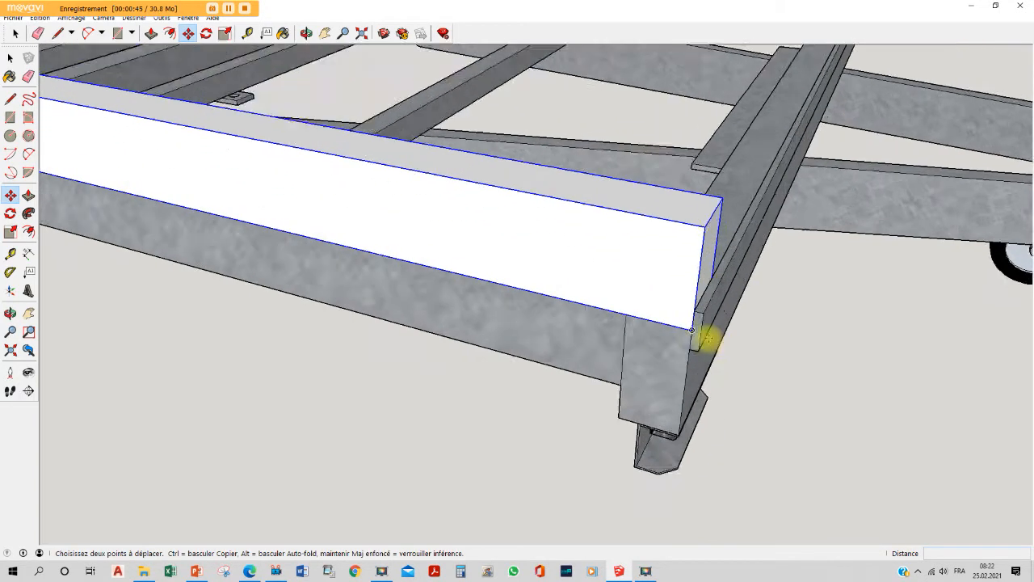
key(Escape)
click(682, 333)
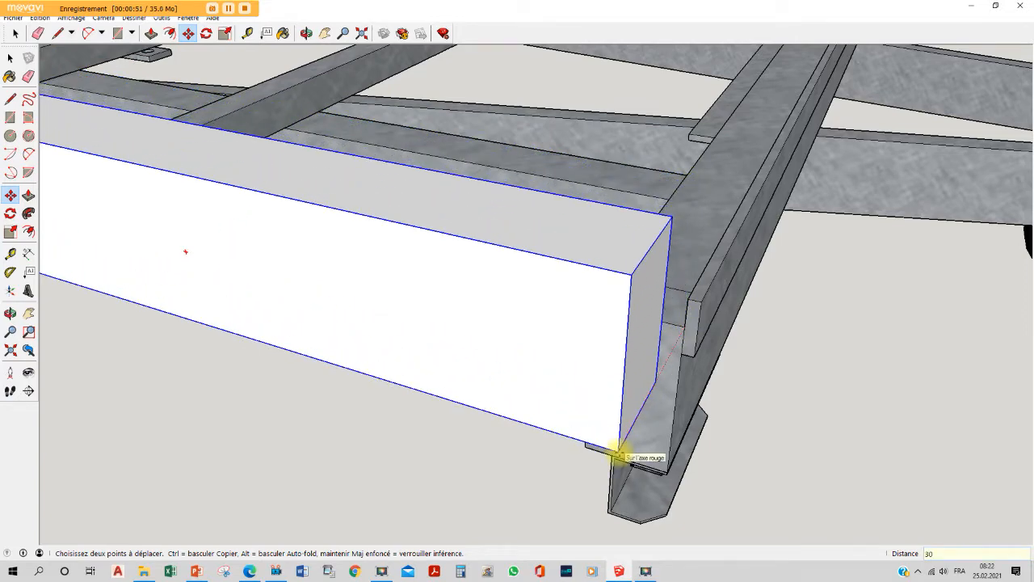
text(30)
key(Return)
Draw a 2340 x 60 mm strip face across the front, level with the tops of the two side beams and between them.
middle_drag(746, 219, 558, 309)
scroll(556, 291, down, 3)
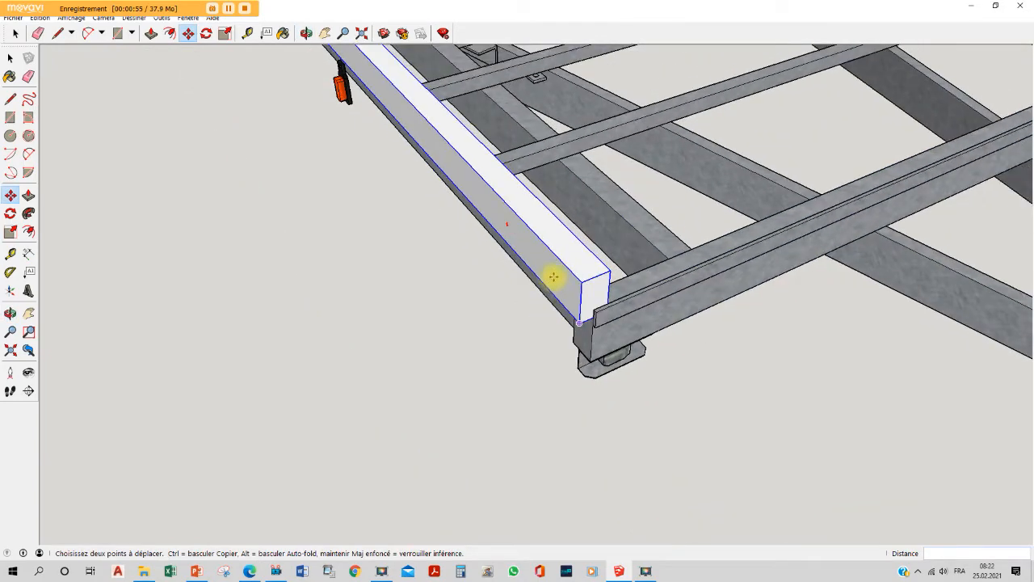
scroll(553, 277, down, 5)
click(57, 33)
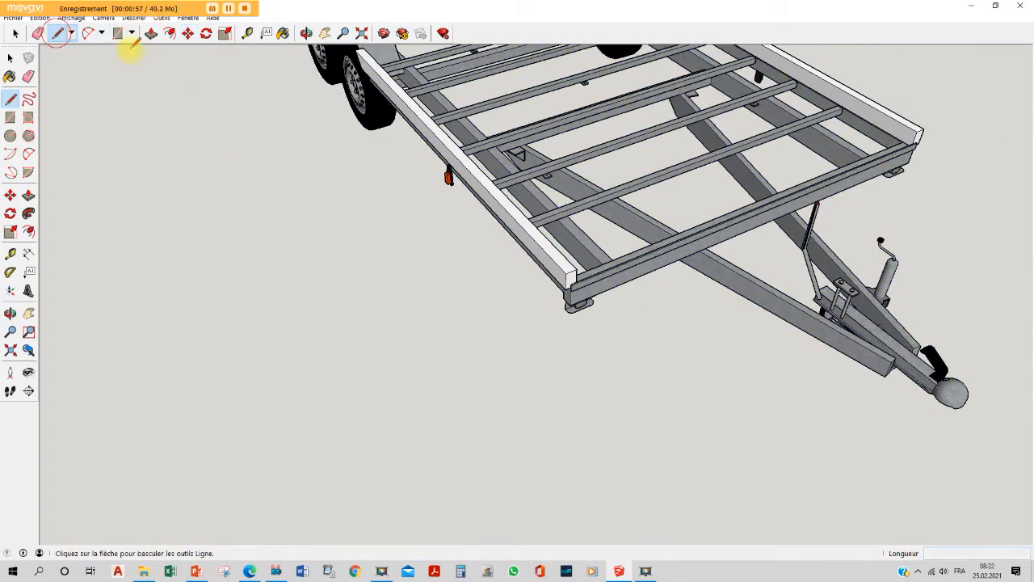
scroll(575, 272, up, 3)
click(576, 270)
scroll(756, 223, down, 4)
click(968, 130)
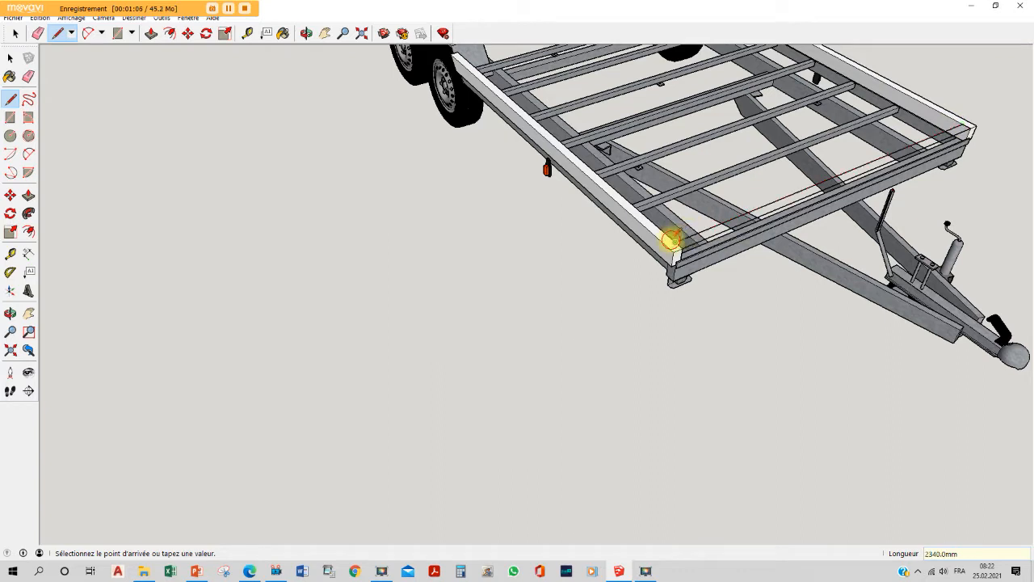
key(Escape)
click(676, 244)
click(678, 242)
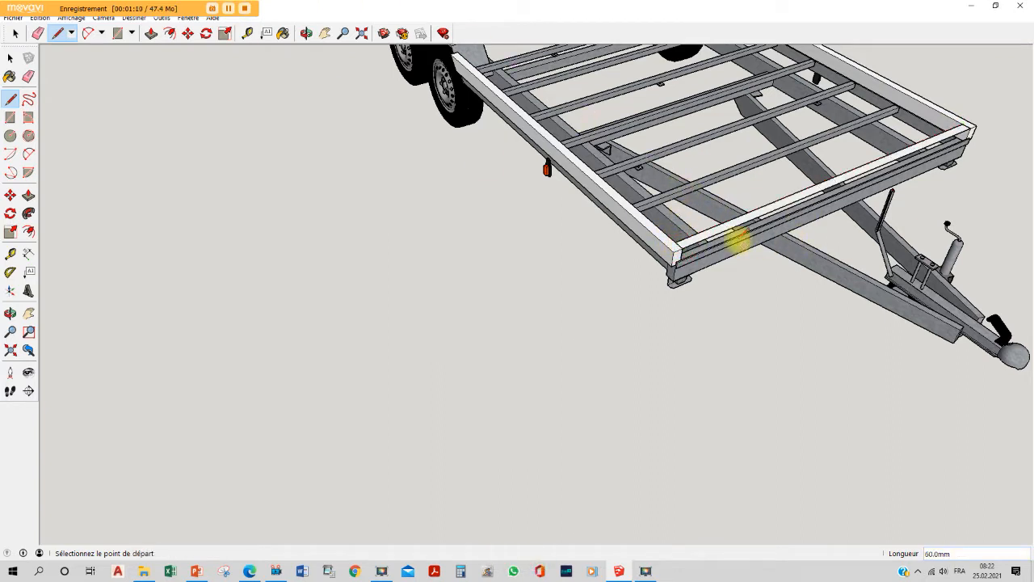
Push/Pull the front strip face downward by 100 mm to form the front beam.
click(150, 34)
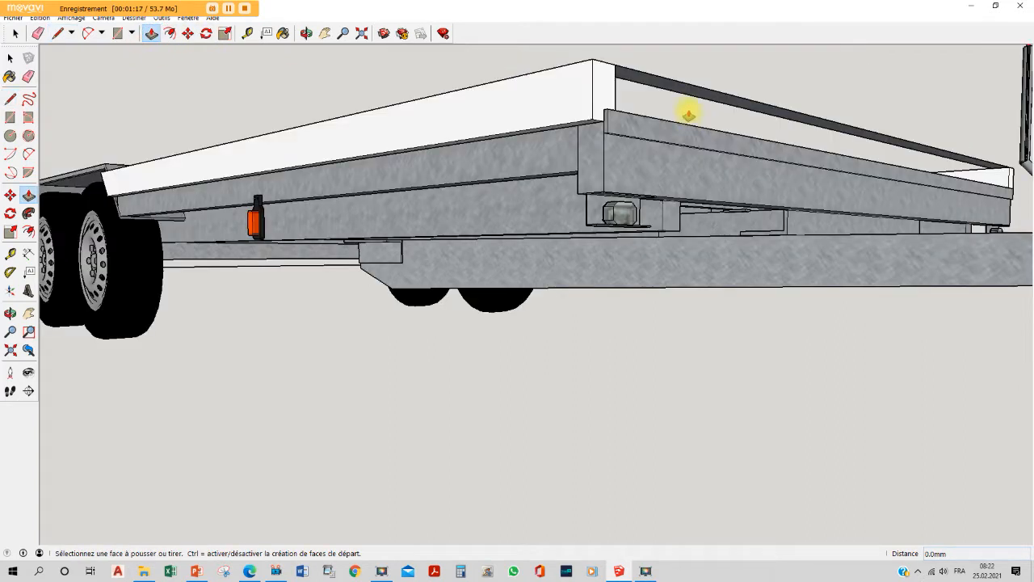
click(689, 96)
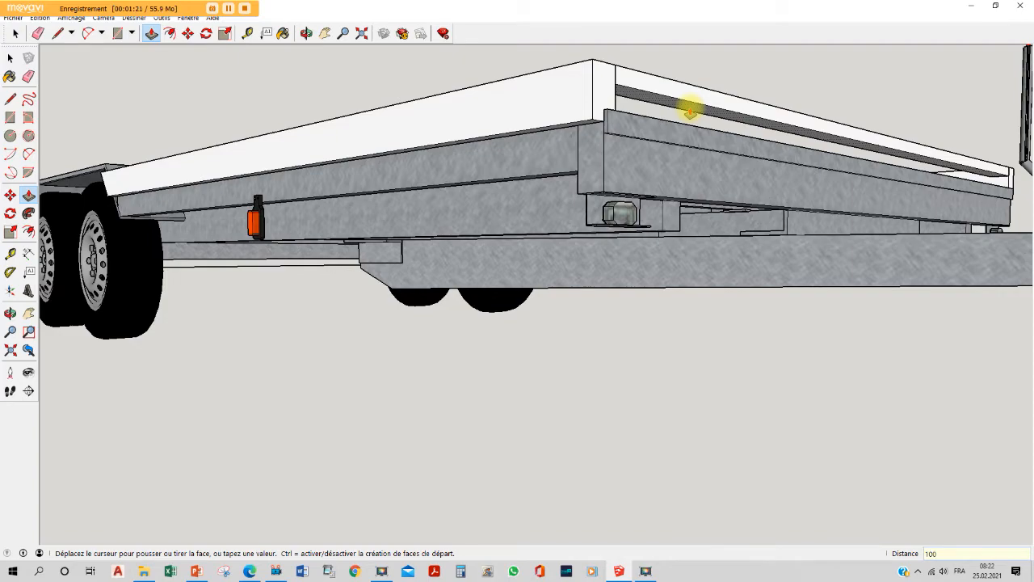
text(100)
key(Return)
Measure the width of the frontmost steel cross member where it meets the side rail.
middle_drag(604, 111, 472, 321)
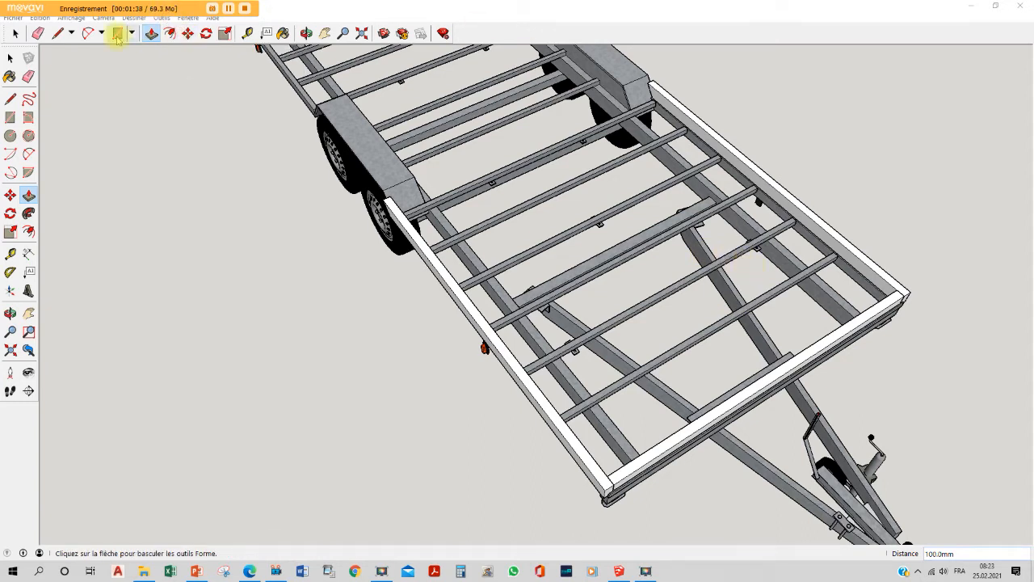
click(247, 33)
scroll(840, 250, up, 10)
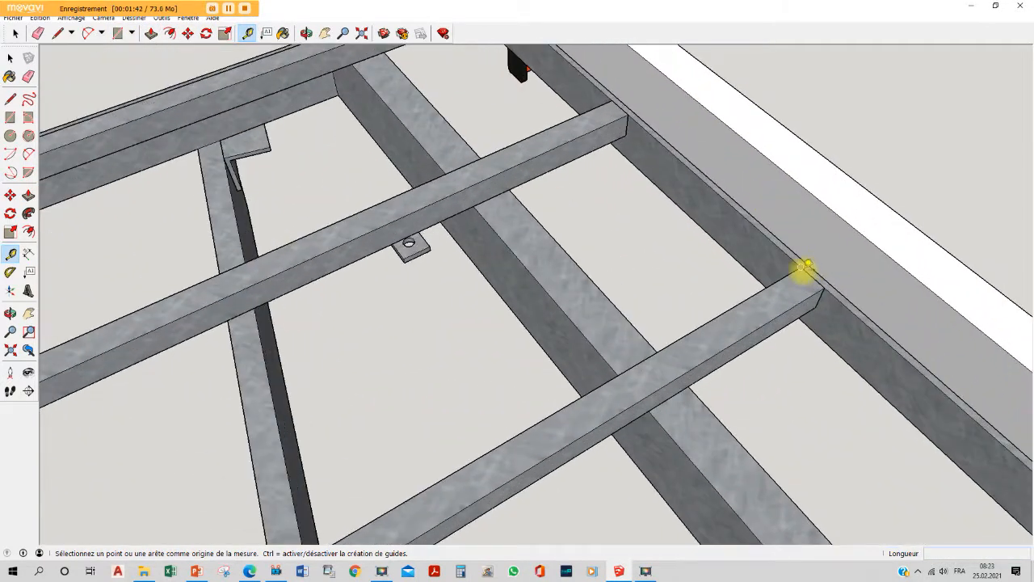
click(805, 267)
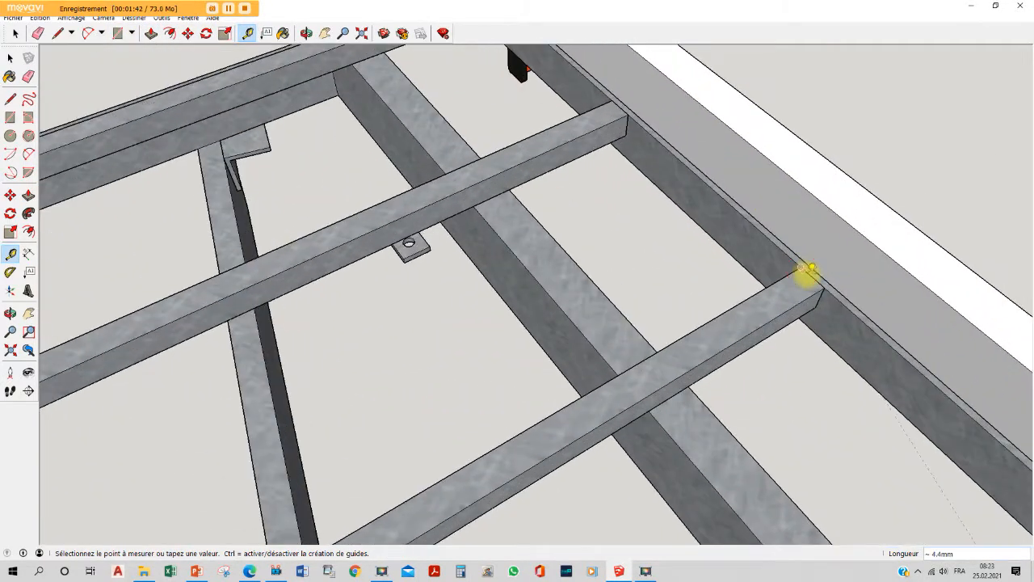
key(Escape)
click(806, 265)
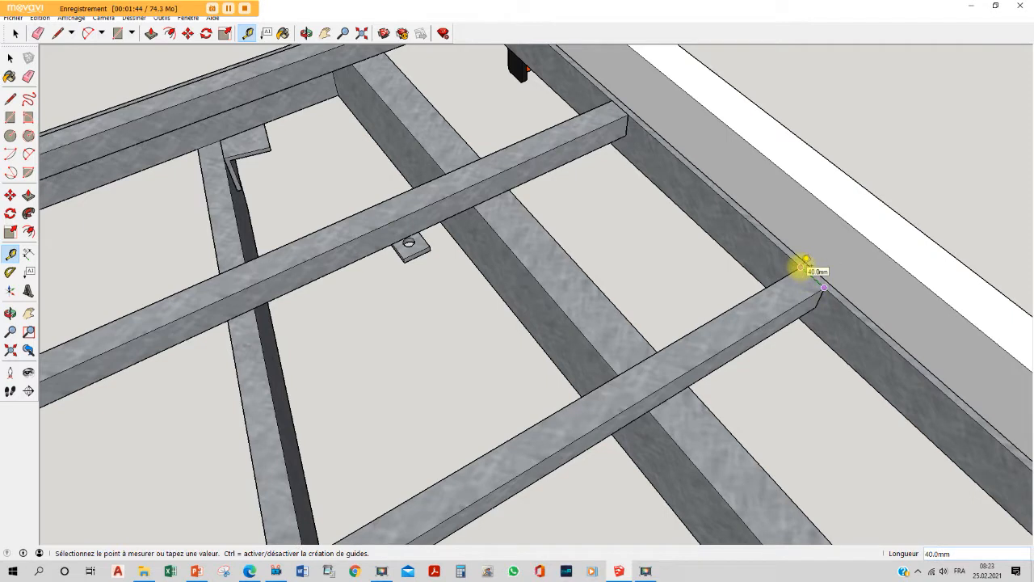
key(Escape)
Draw a rectangle 40 mm wide and 100 mm high on the side beam's inner face, at the frontmost cross member's end.
click(57, 33)
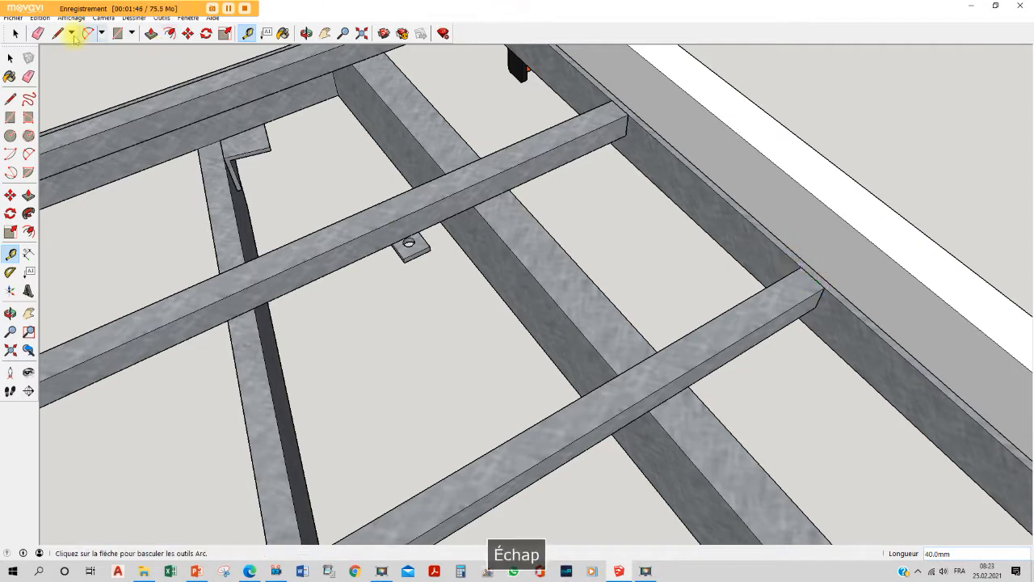
click(802, 267)
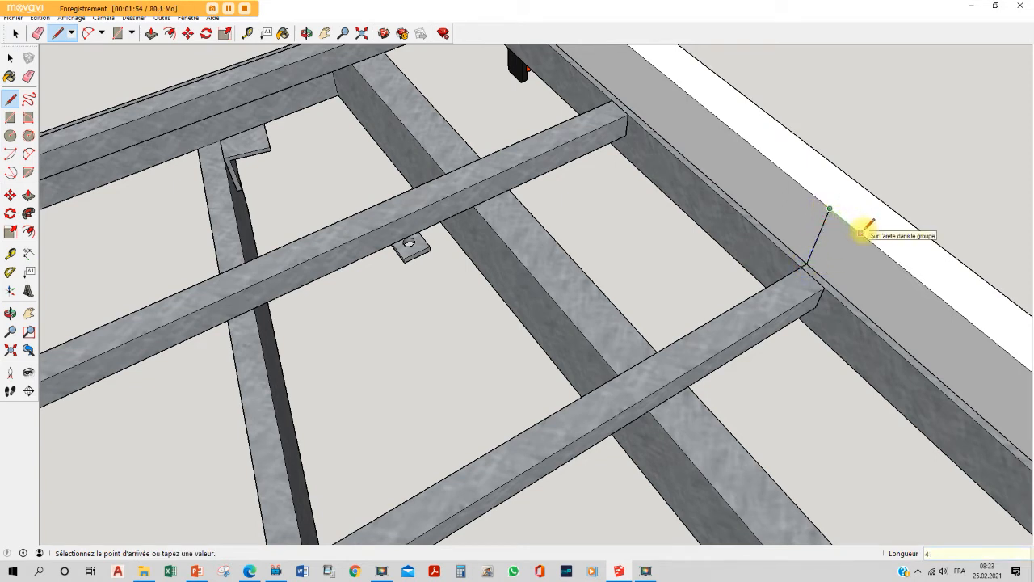
click(853, 232)
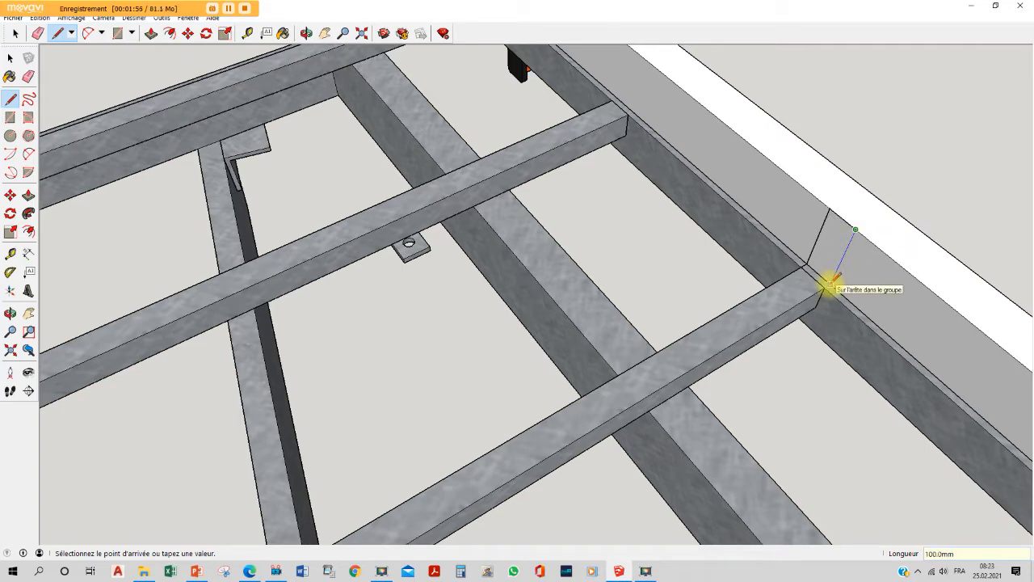
click(808, 262)
key(Escape)
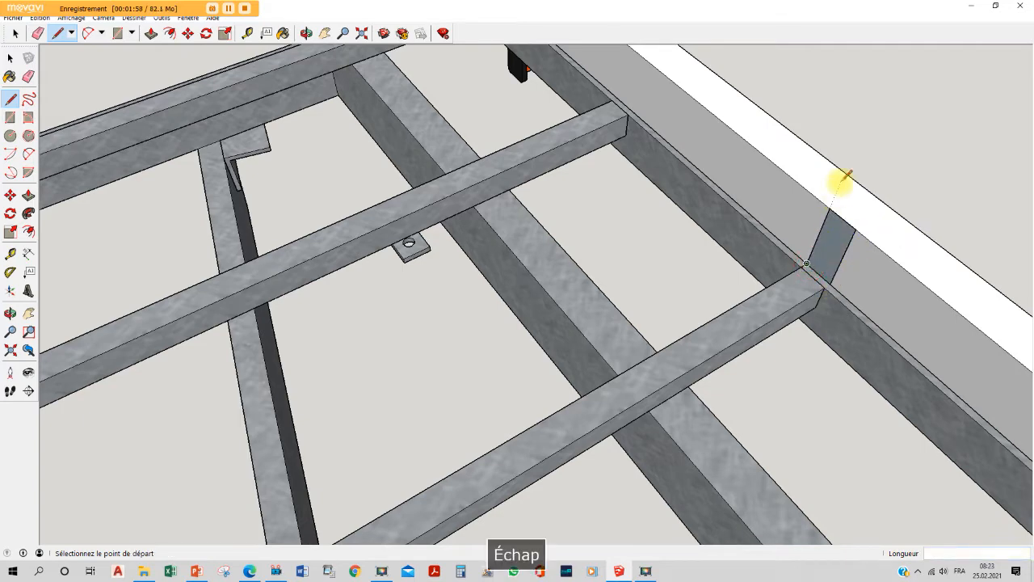
Push/Pull the 40 x 100 mm rectangle 2340 mm across to the opposite side beam to form the frontmost joist.
scroll(840, 178, down, 3)
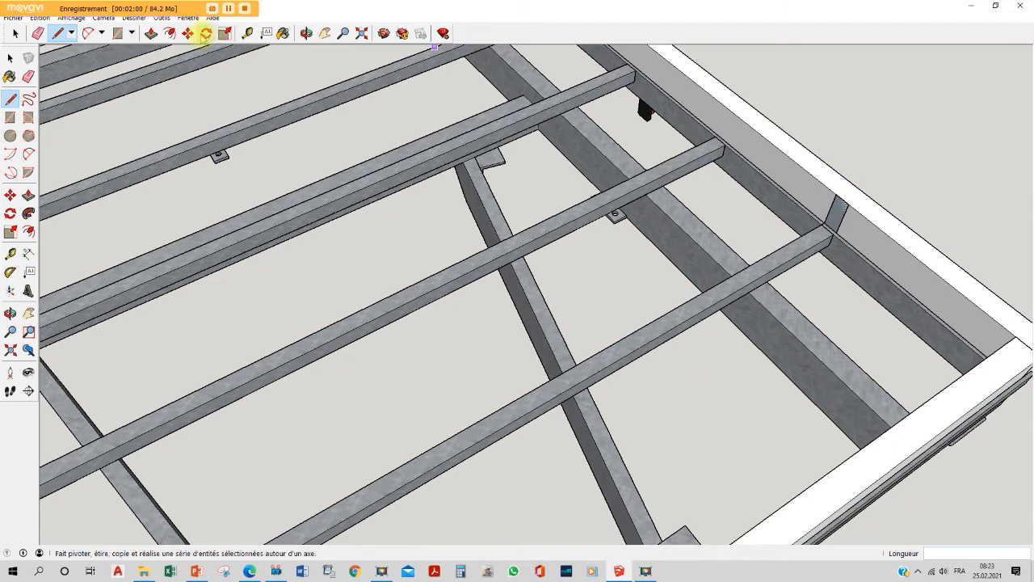
click(151, 33)
scroll(693, 143, down, 3)
scroll(759, 171, up, 2)
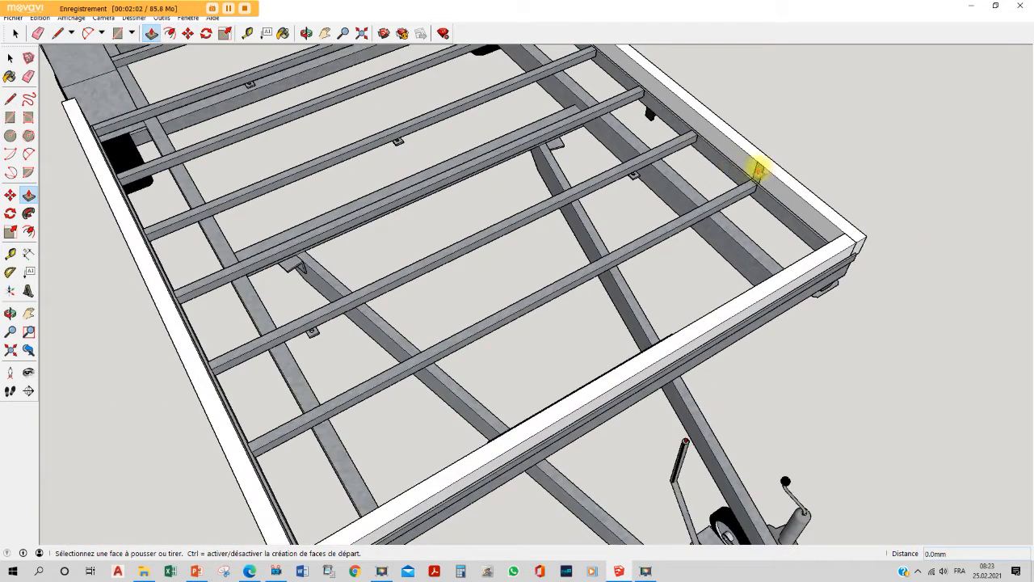
click(759, 170)
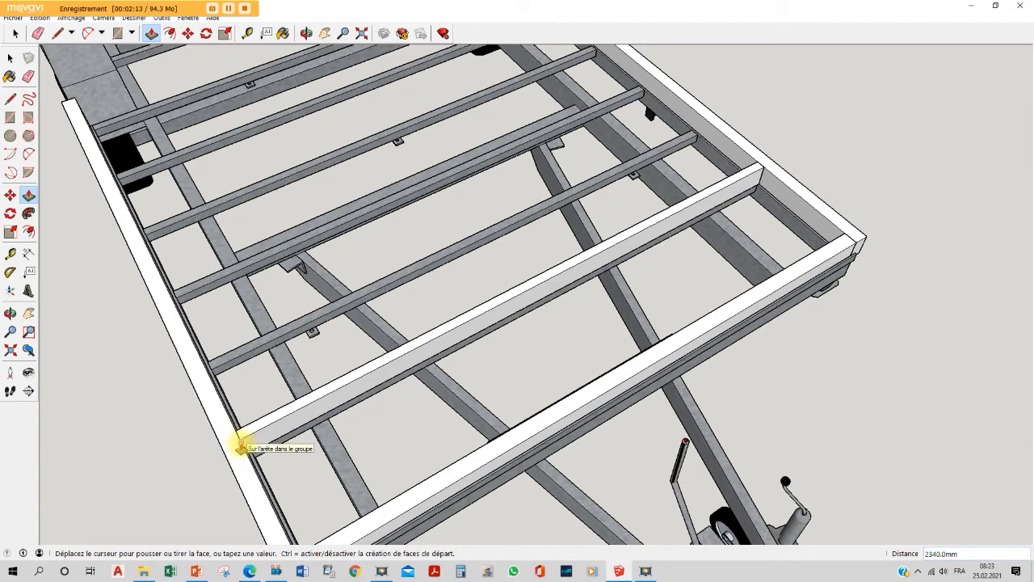
click(240, 446)
scroll(697, 249, down, 3)
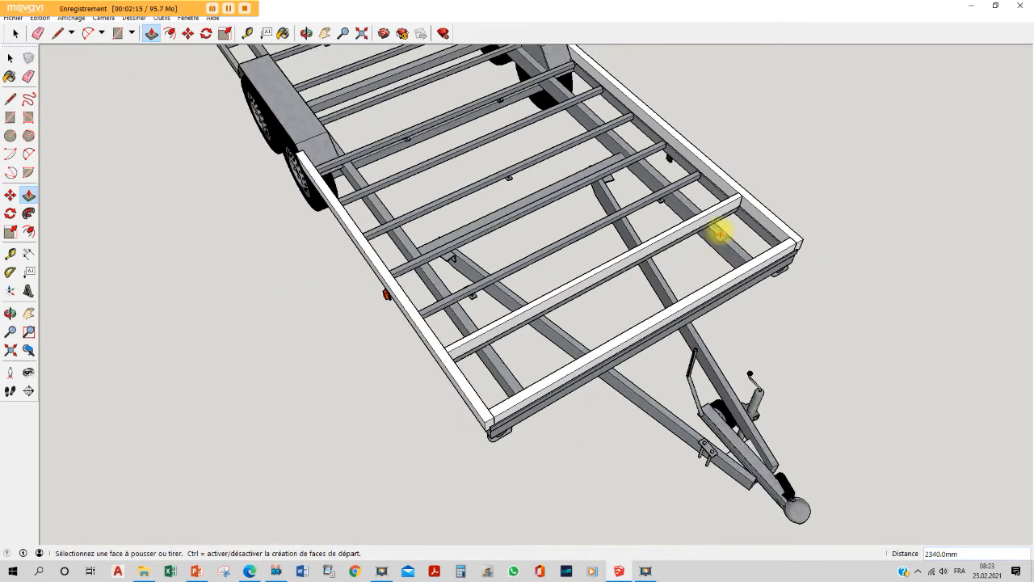
Select all faces and edges of the new joist and make them a group.
middle_drag(729, 248, 1030, 166)
middle_drag(563, 359, 587, 392)
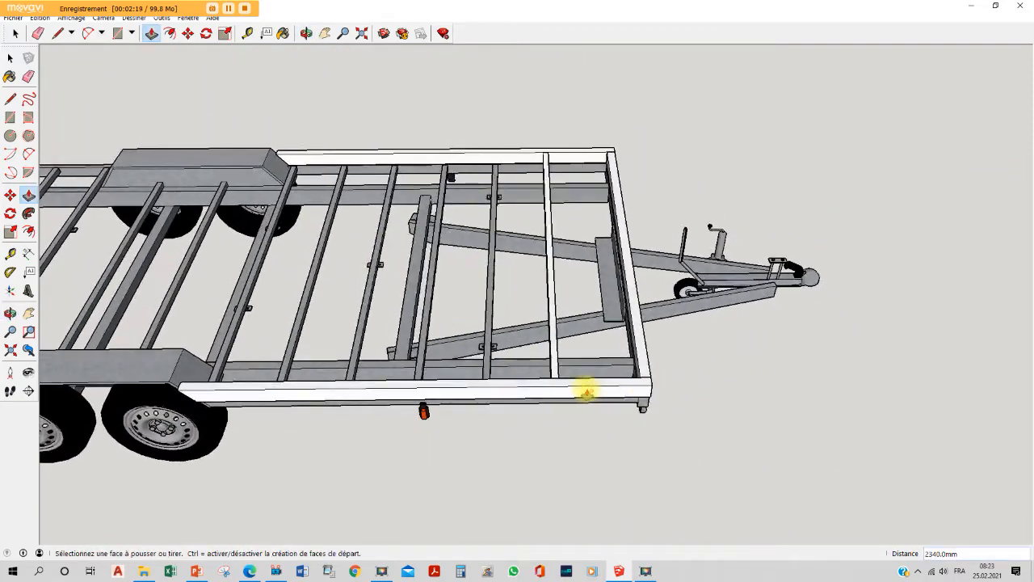
key(space)
drag(520, 169, 519, 126)
click(517, 155)
click(486, 396)
shift+click(494, 276)
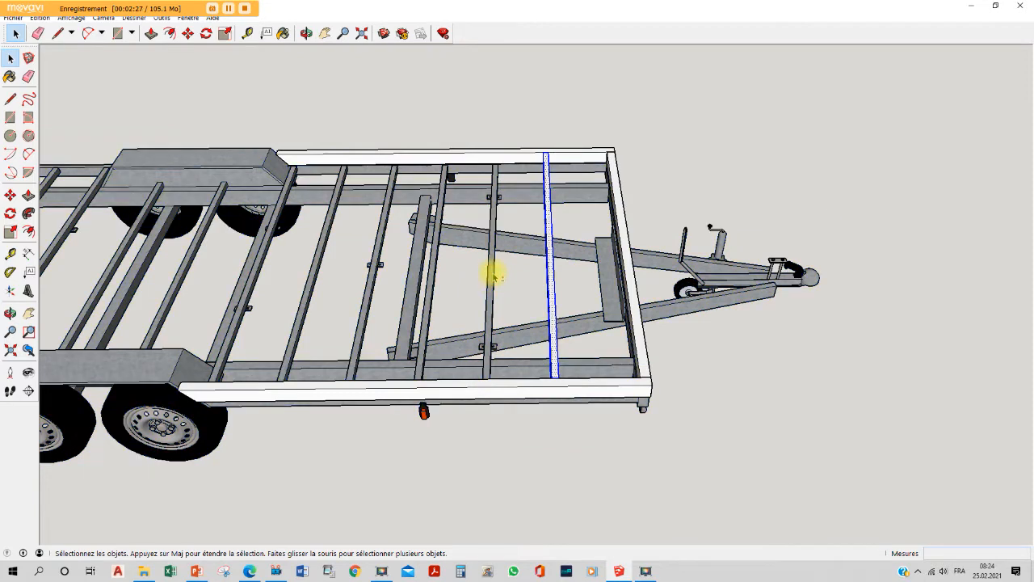
right_click(549, 260)
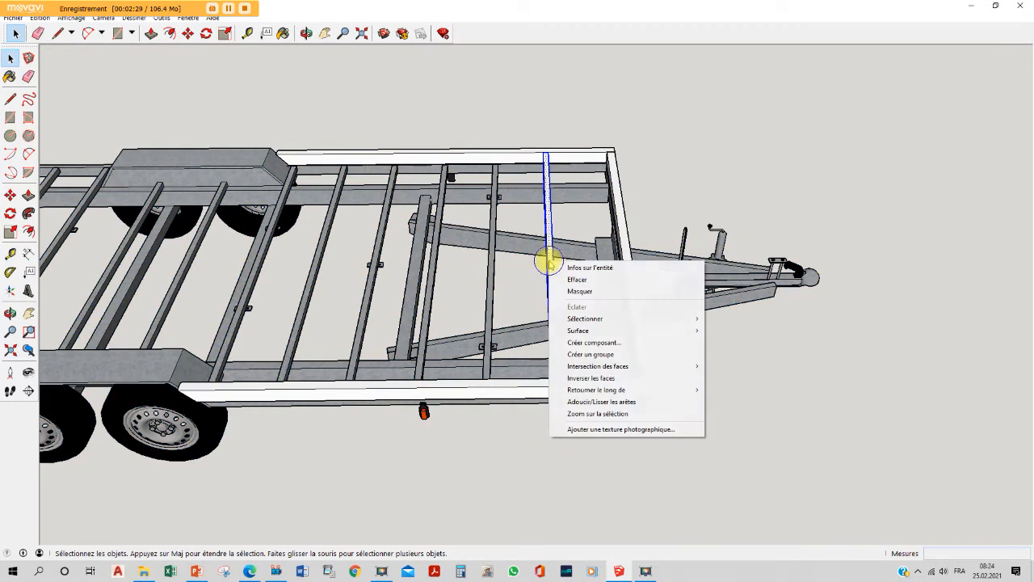
click(605, 354)
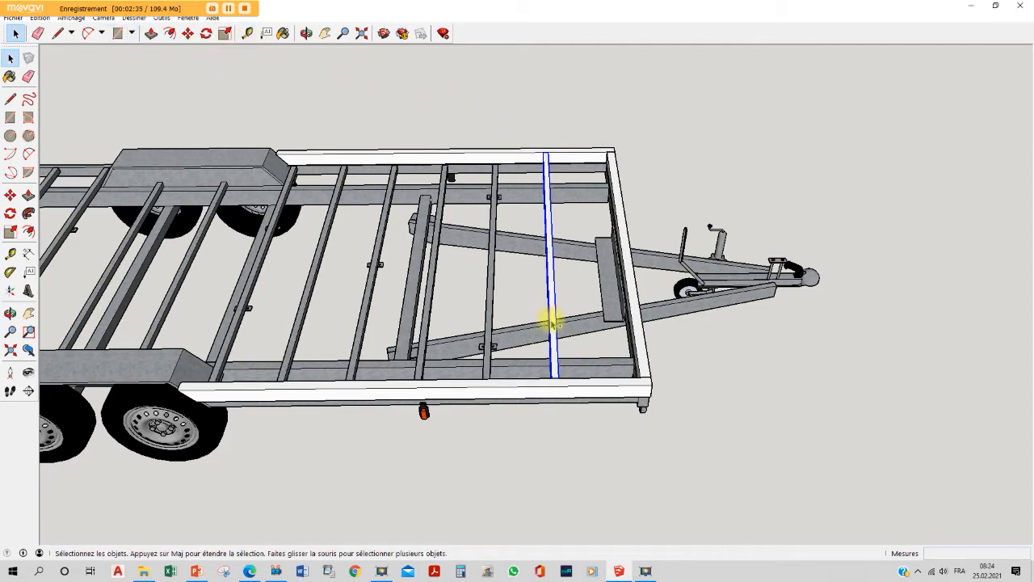
Copy the joist group onto the second cross member from the front and move it 10 mm against the side beam's inner face.
key(ctrl+c)
key(ctrl+v)
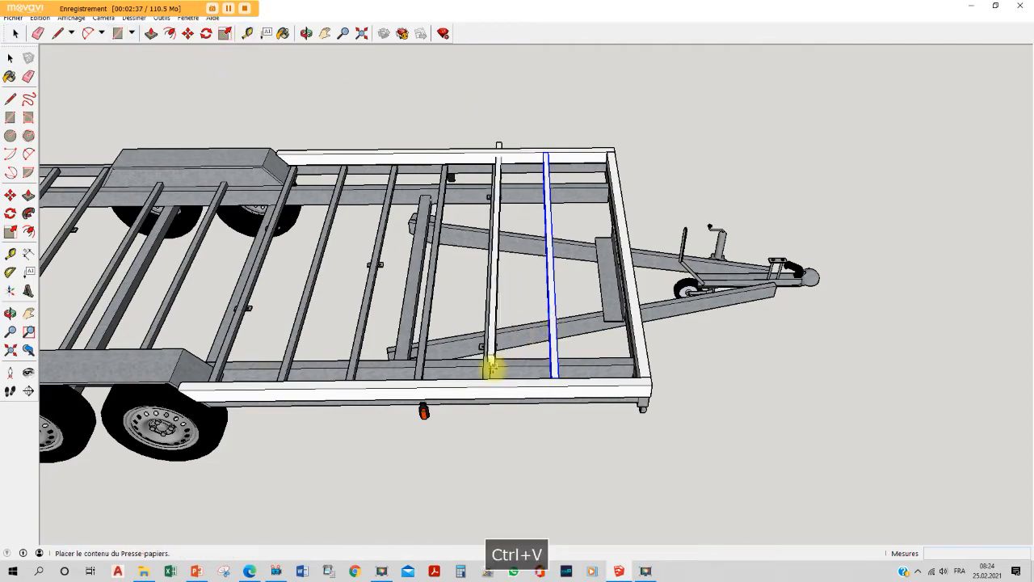
scroll(491, 370, up, 4)
middle_drag(498, 374, 73, 452)
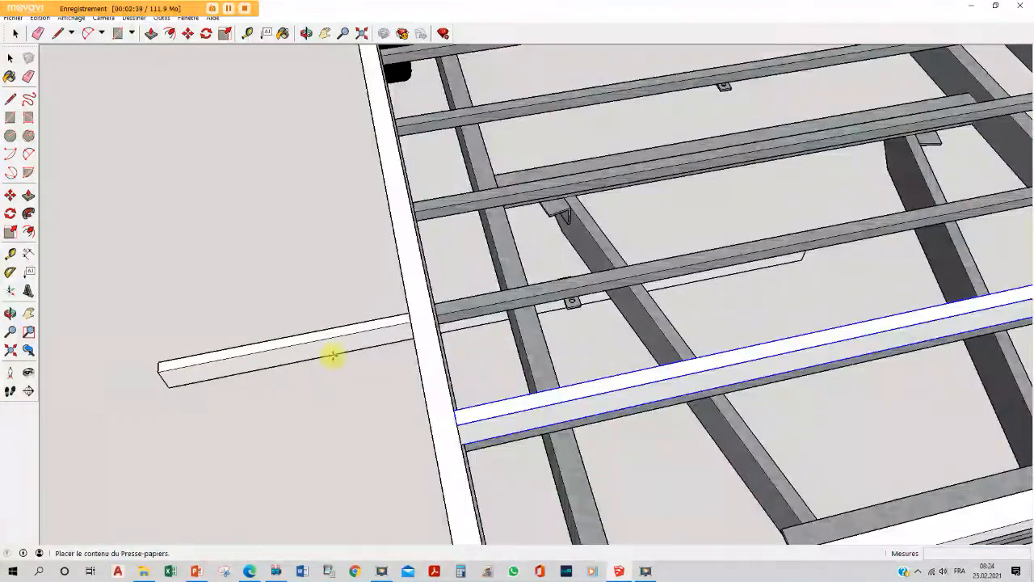
middle_drag(484, 303, 267, 300)
scroll(483, 268, up, 4)
scroll(480, 282, up, 2)
click(458, 301)
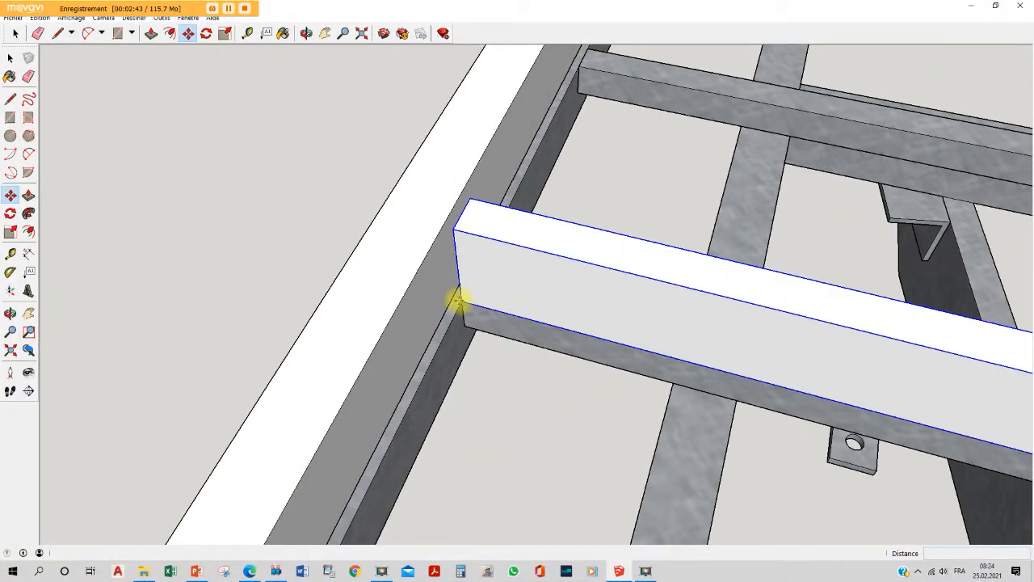
key(Escape)
click(461, 301)
click(452, 298)
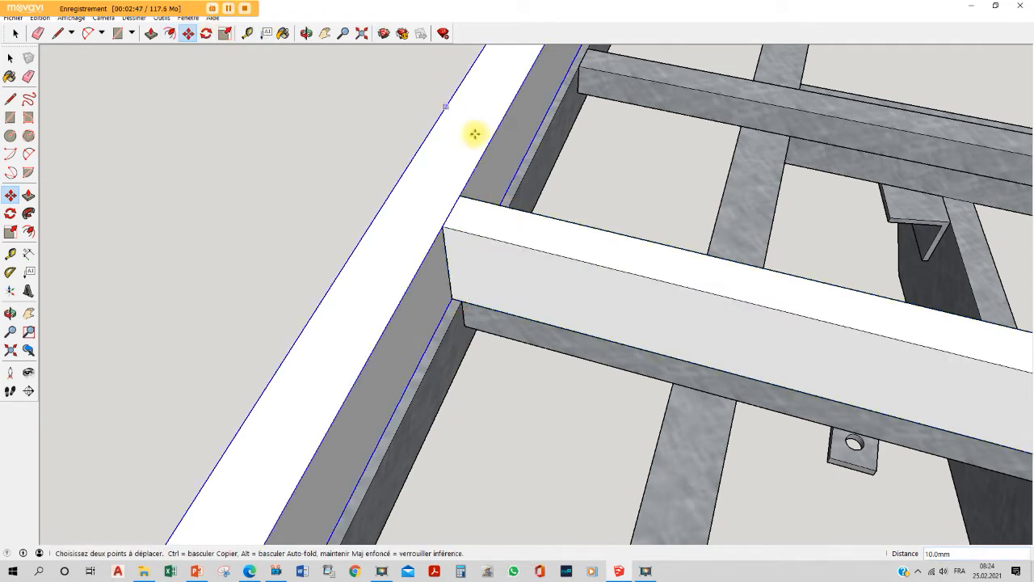
Paste joist copies onto the third, fourth and fifth cross members from the front, tight against the side beam's inner face.
key(ctrl+v)
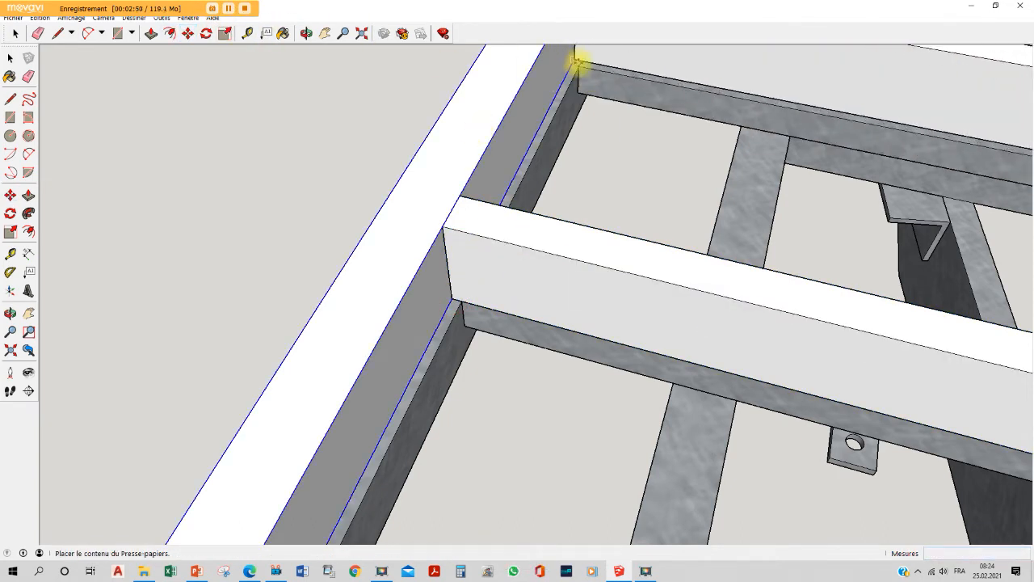
scroll(575, 61, down, 6)
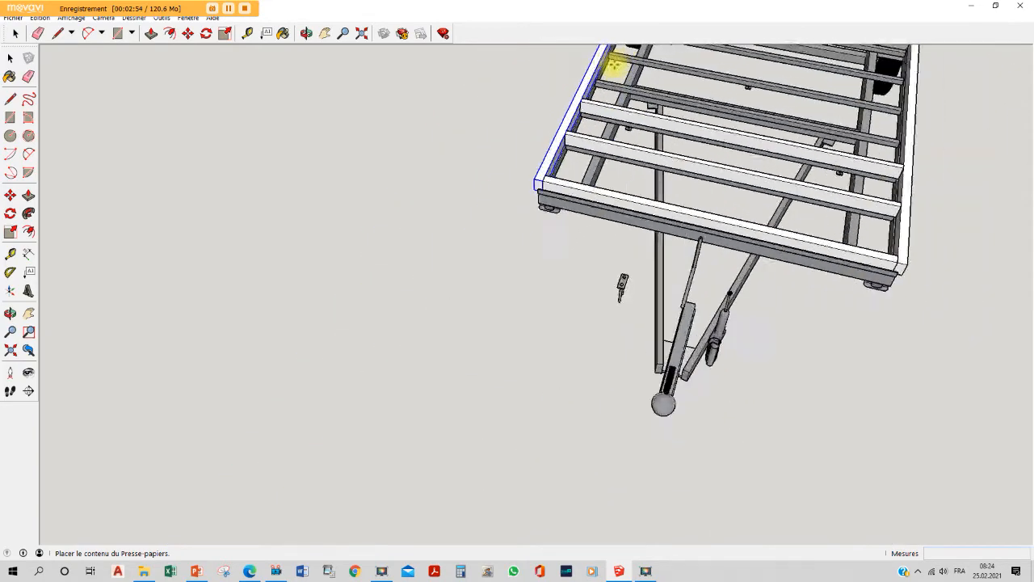
scroll(609, 77, up, 10)
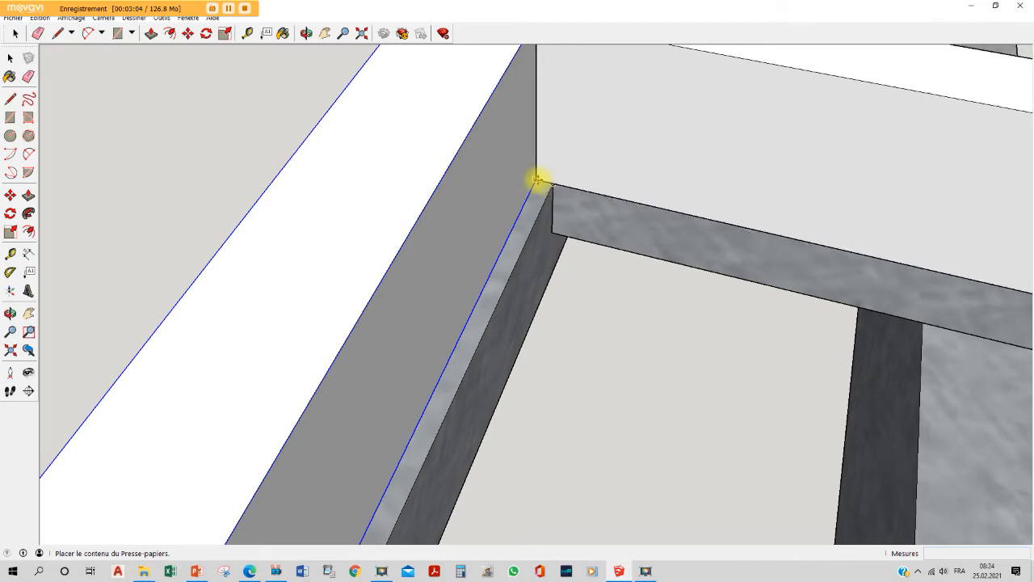
click(537, 179)
scroll(623, 194, down, 4)
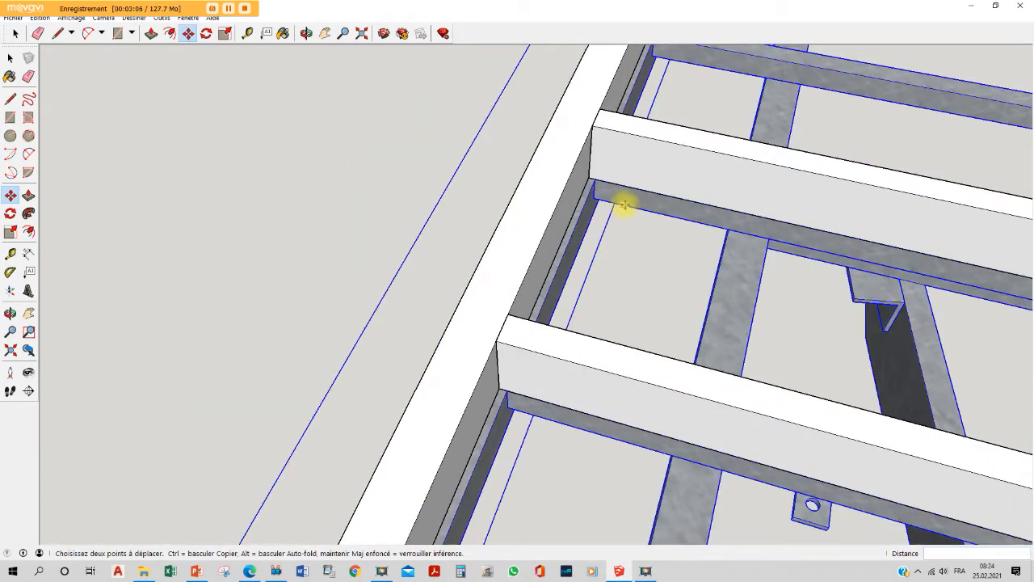
scroll(652, 81, up, 3)
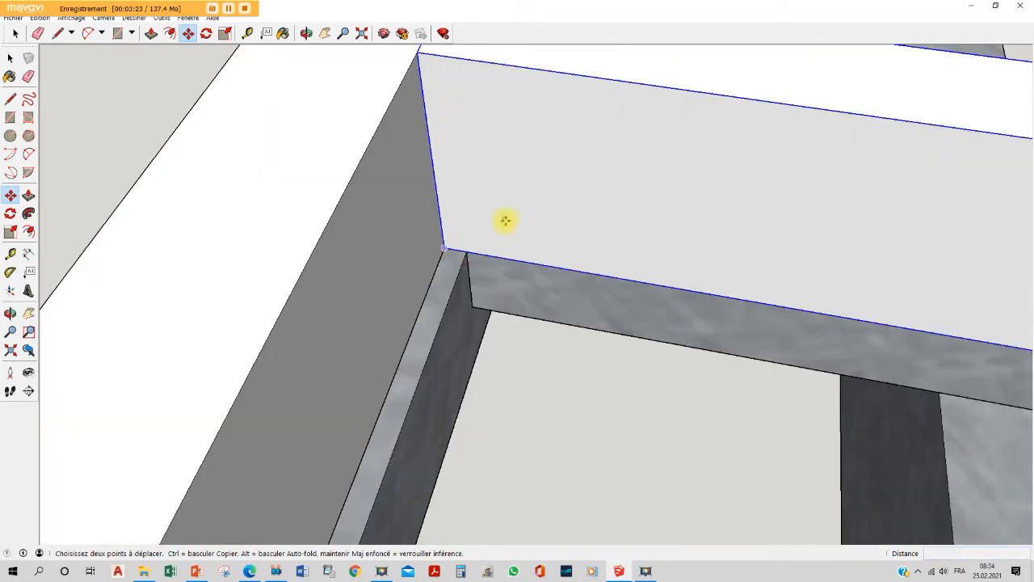
scroll(504, 219, down, 5)
scroll(551, 210, up, 5)
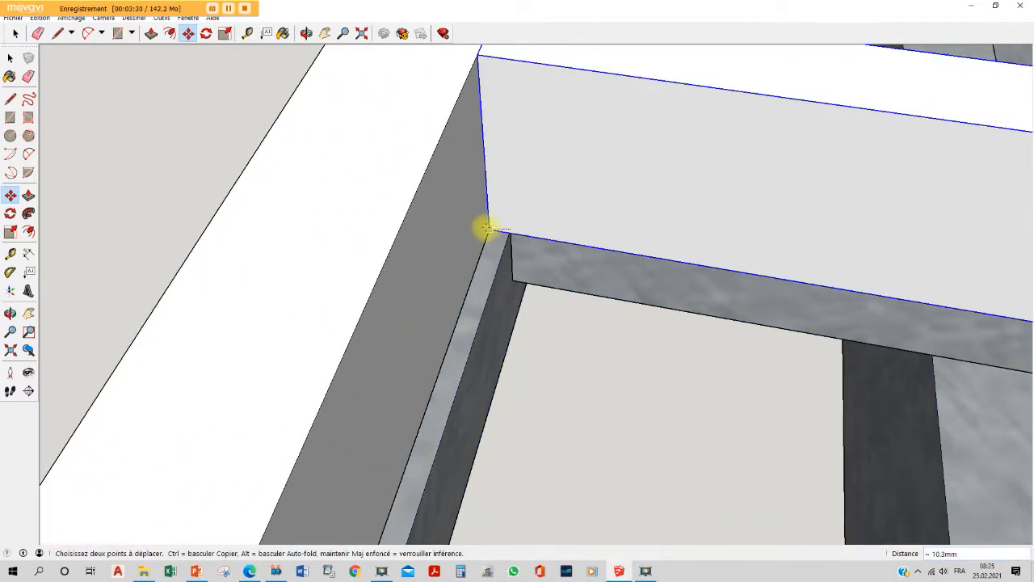
scroll(638, 105, down, 5)
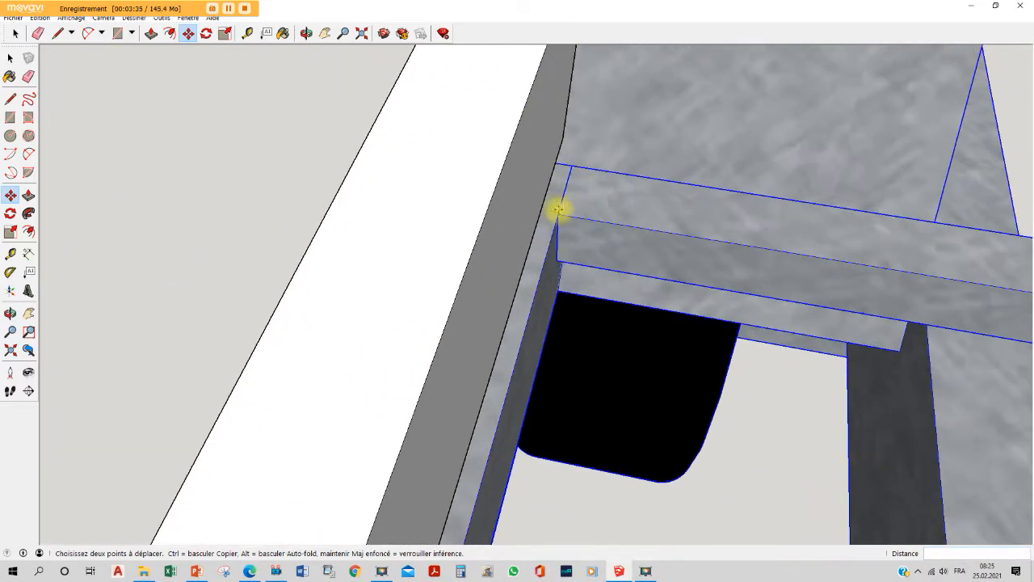
Paste another joist copy onto the cross member at the front of the wheel arches, tight against the side beam.
key(ctrl+v)
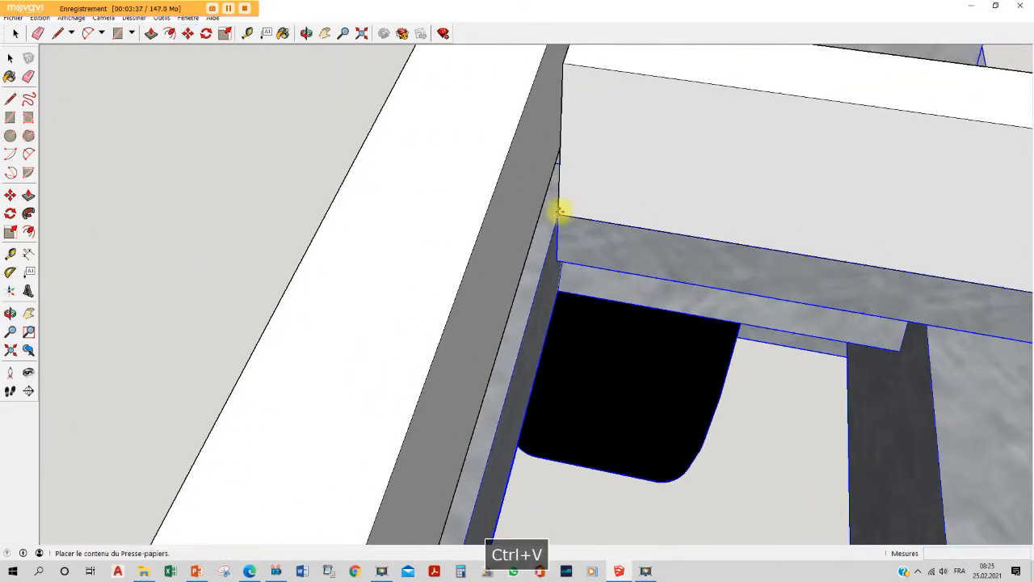
click(537, 209)
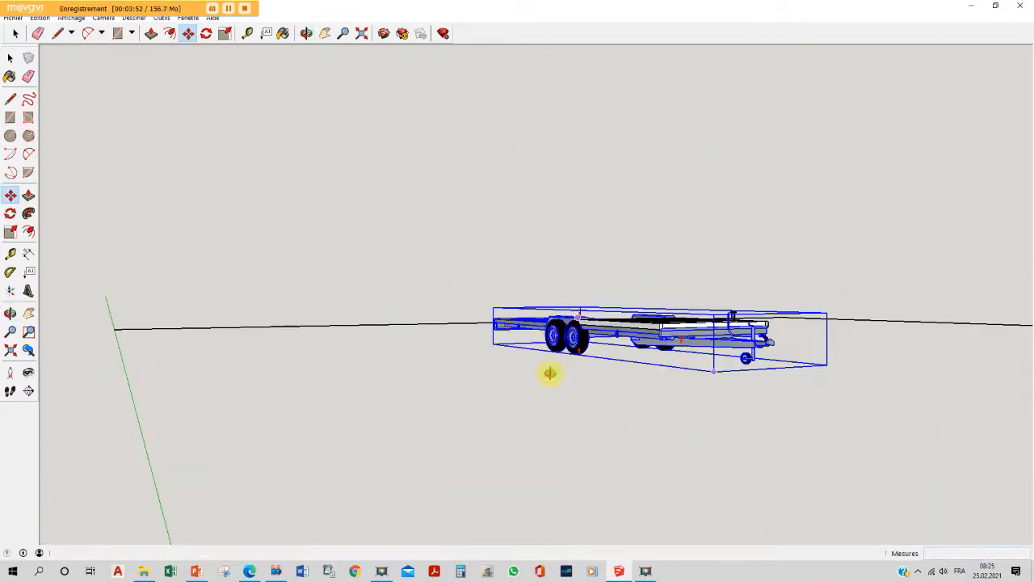
key(Escape)
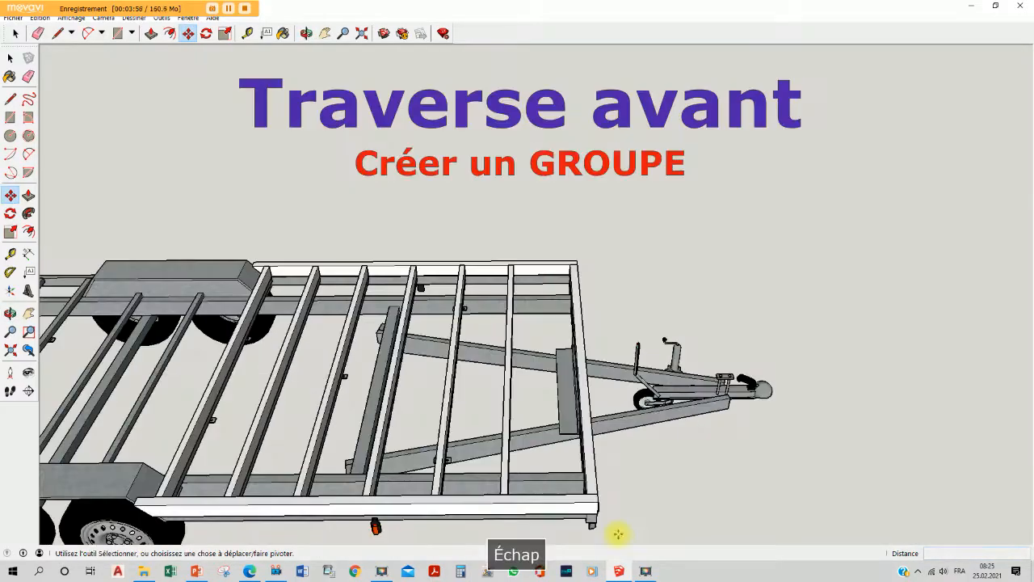
Select the geometry of the front beam alone and make it a group.
drag(617, 532, 566, 241)
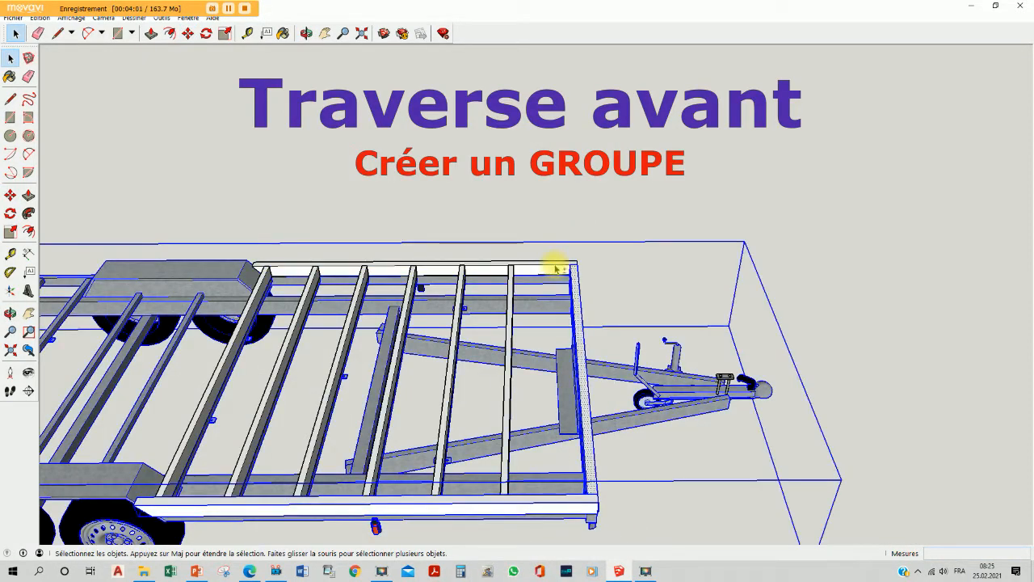
click(582, 348)
right_click(576, 342)
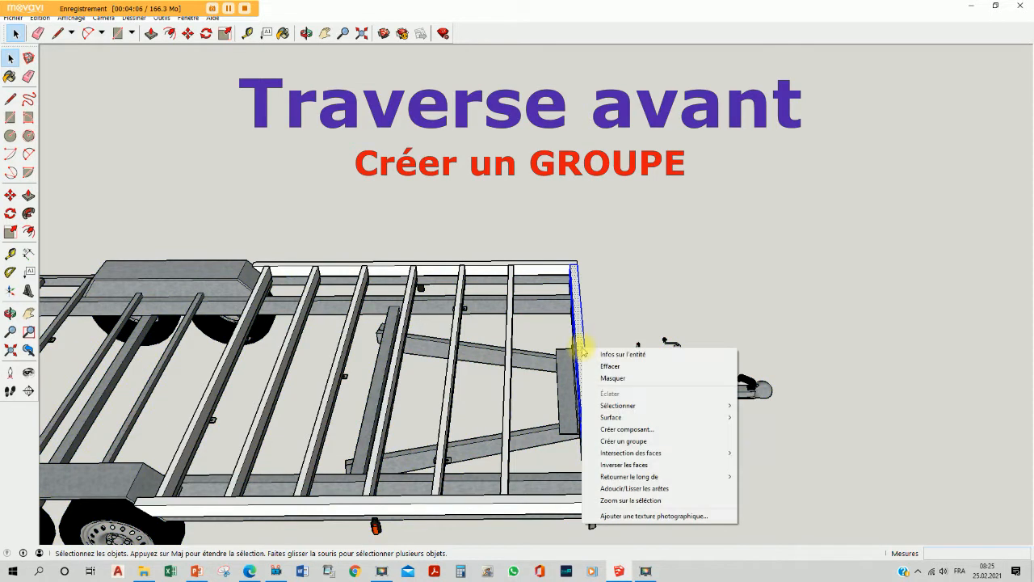
click(636, 441)
key(Escape)
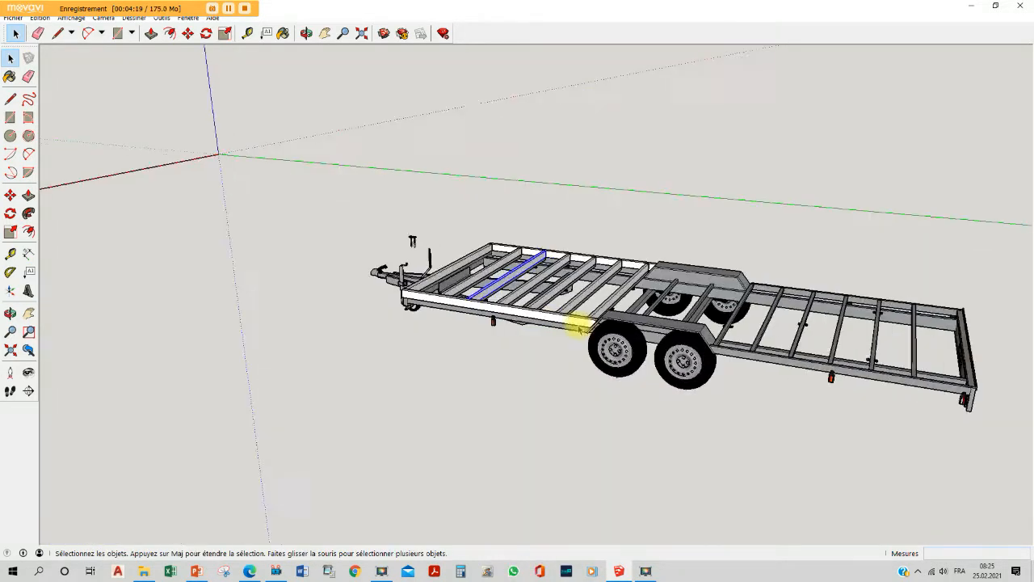
Copy the front side beam on the near side and place the copy in free space beside the trailer's rear half.
scroll(577, 323, up, 3)
click(475, 309)
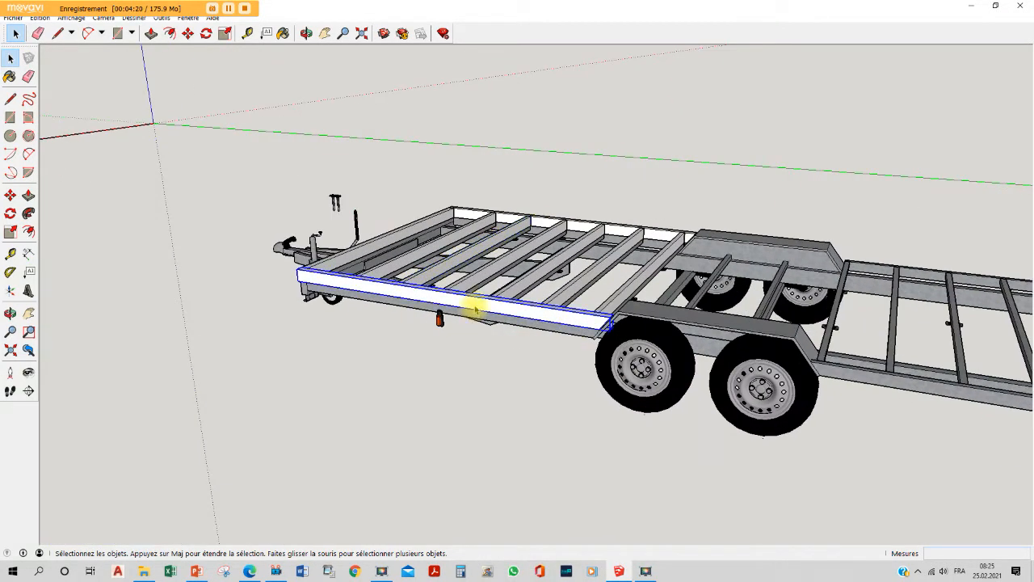
key(ctrl+c)
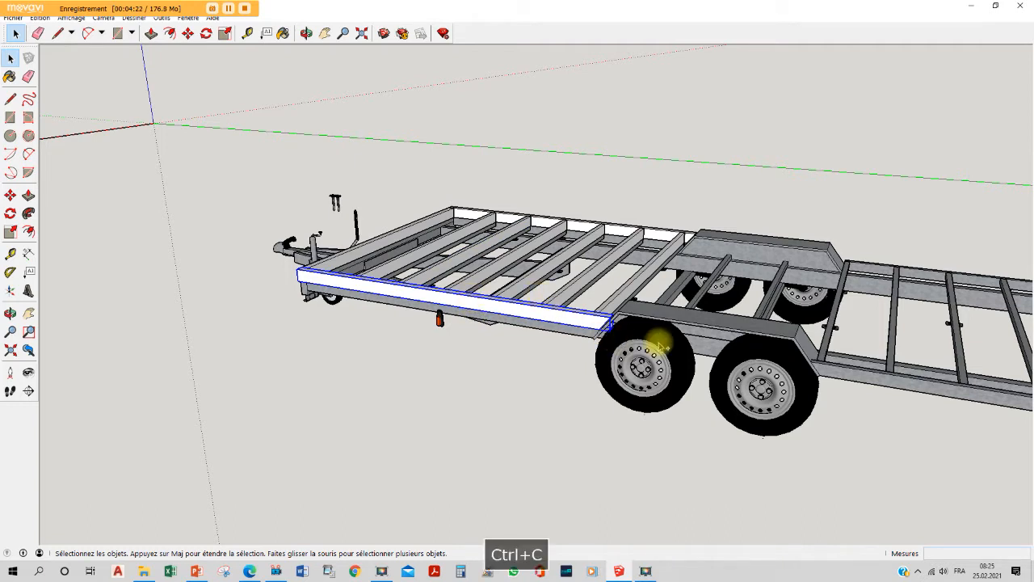
key(ctrl+v)
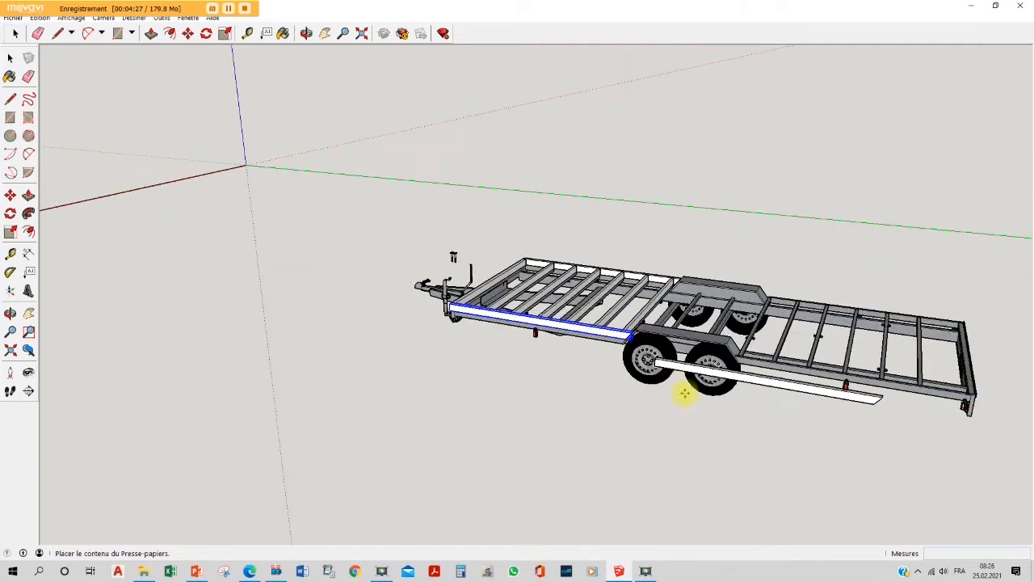
click(709, 416)
key(Escape)
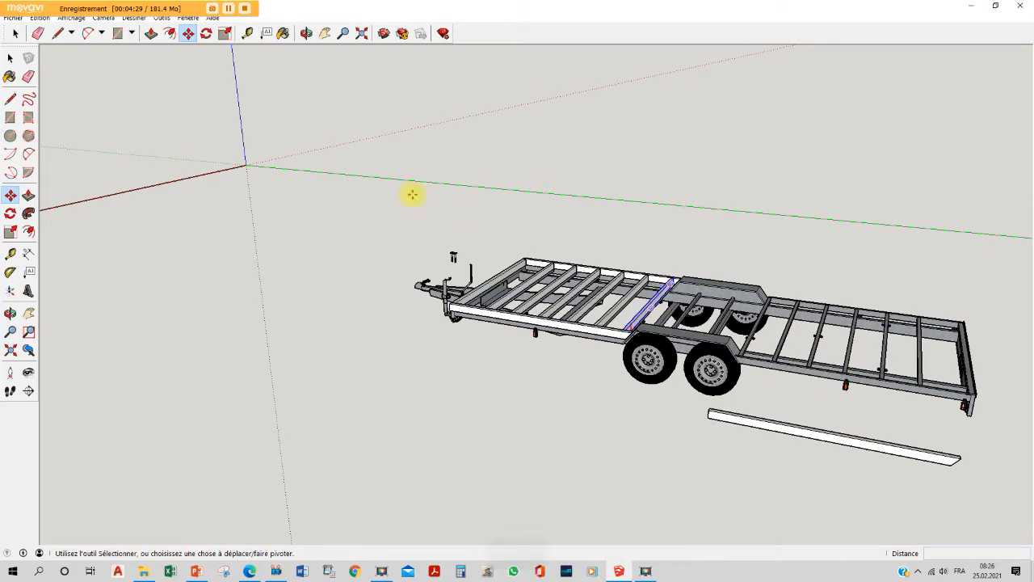
Rotate the loose side beam copy 180 degrees about a point on its upper edge so its angled end faces the wheels.
key(space)
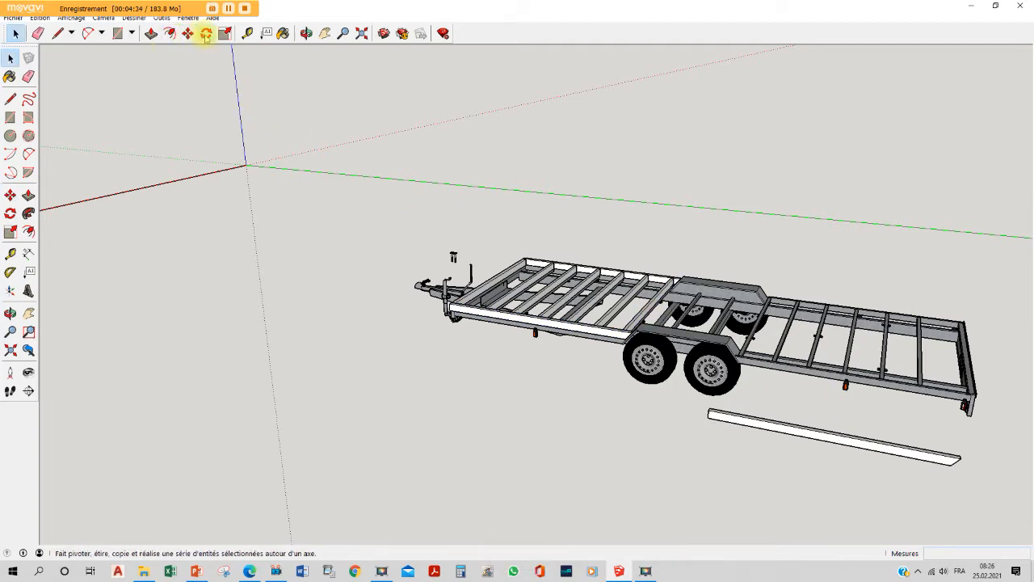
click(206, 33)
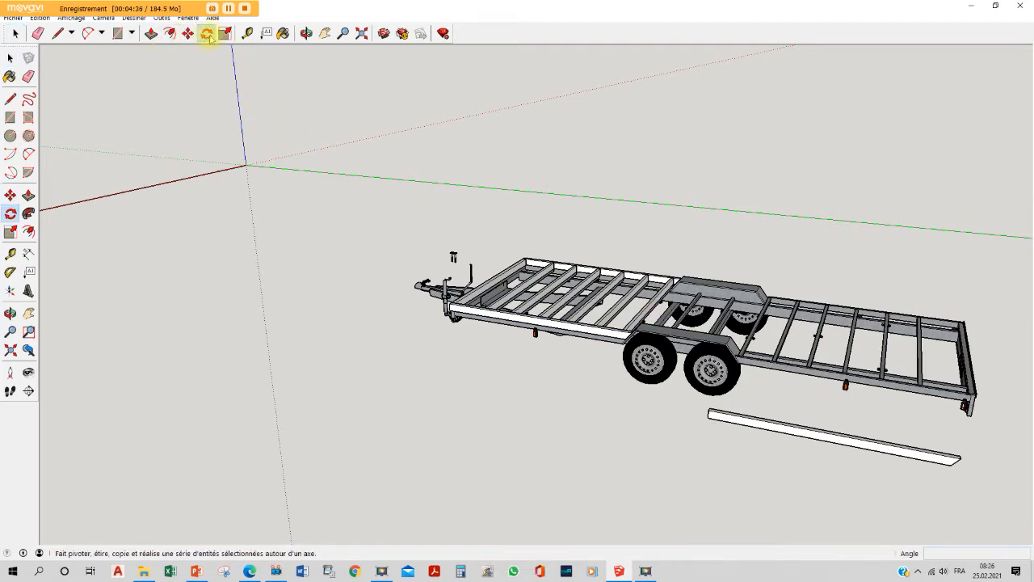
scroll(832, 440, up, 3)
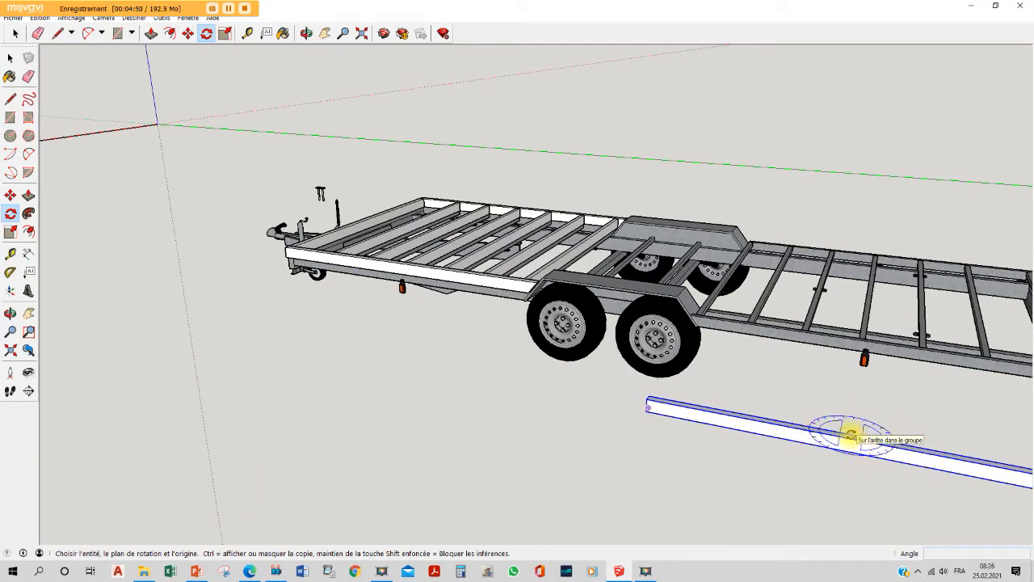
scroll(850, 436, up, 4)
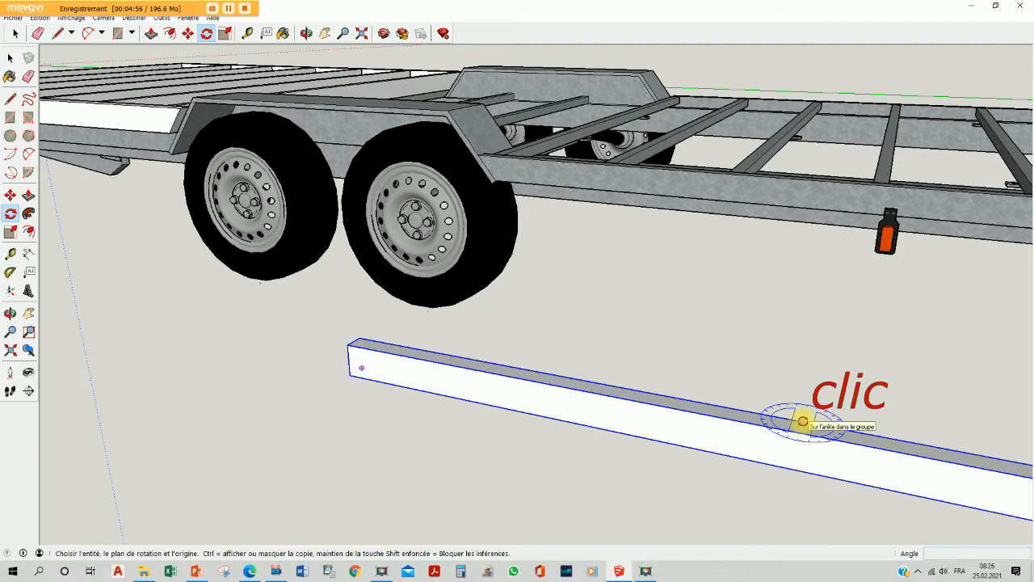
click(802, 420)
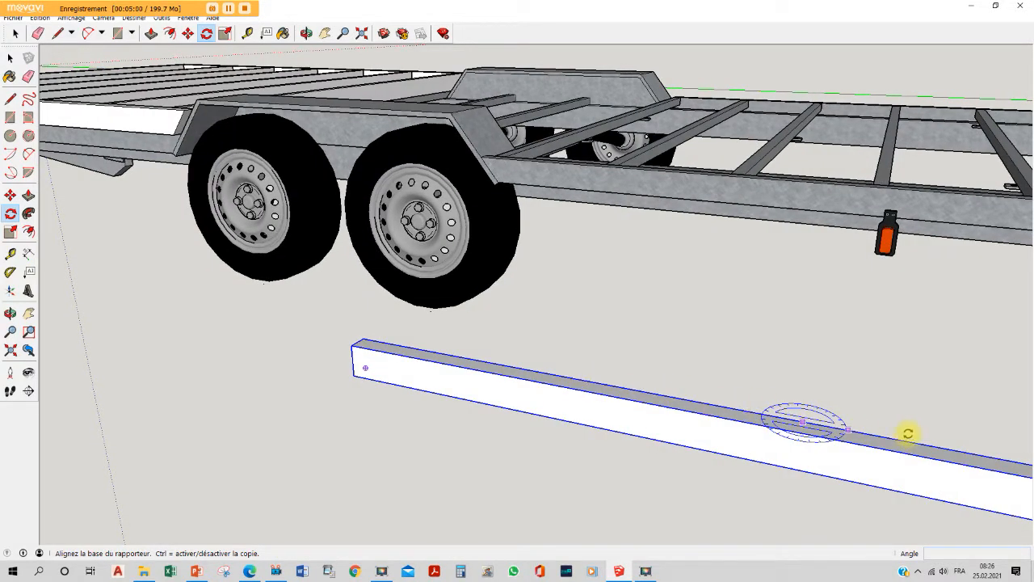
click(688, 402)
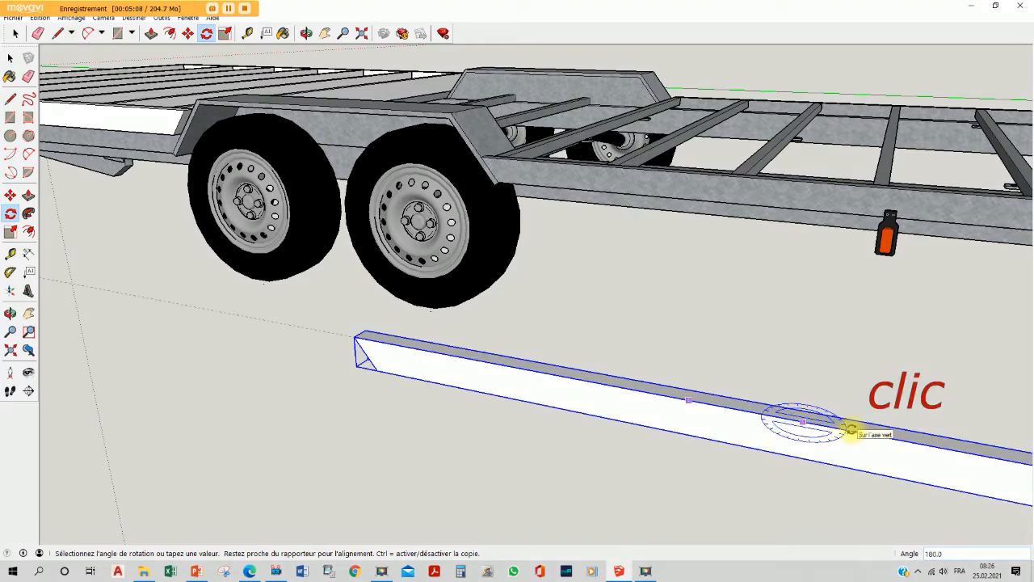
click(851, 428)
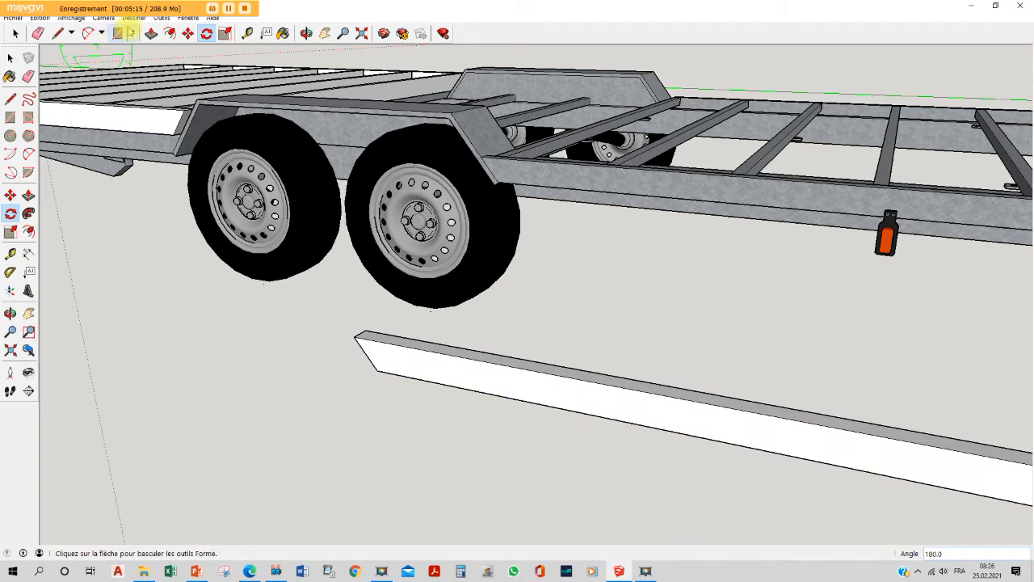
Move the rotated beam onto the near side rail of the trailer's rear half, its angled end fitted against the wheel arch.
click(188, 33)
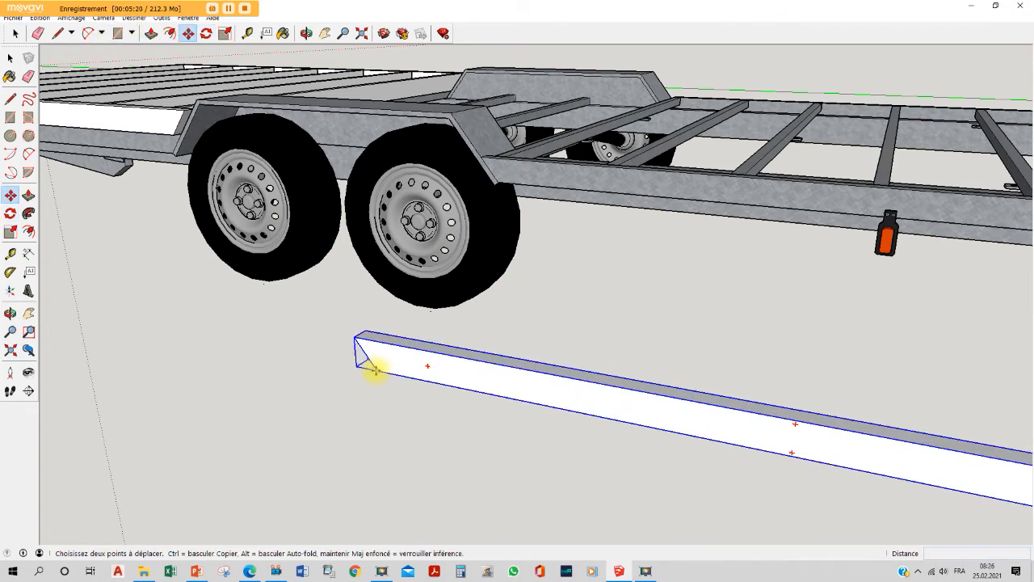
click(374, 368)
scroll(490, 131, up, 5)
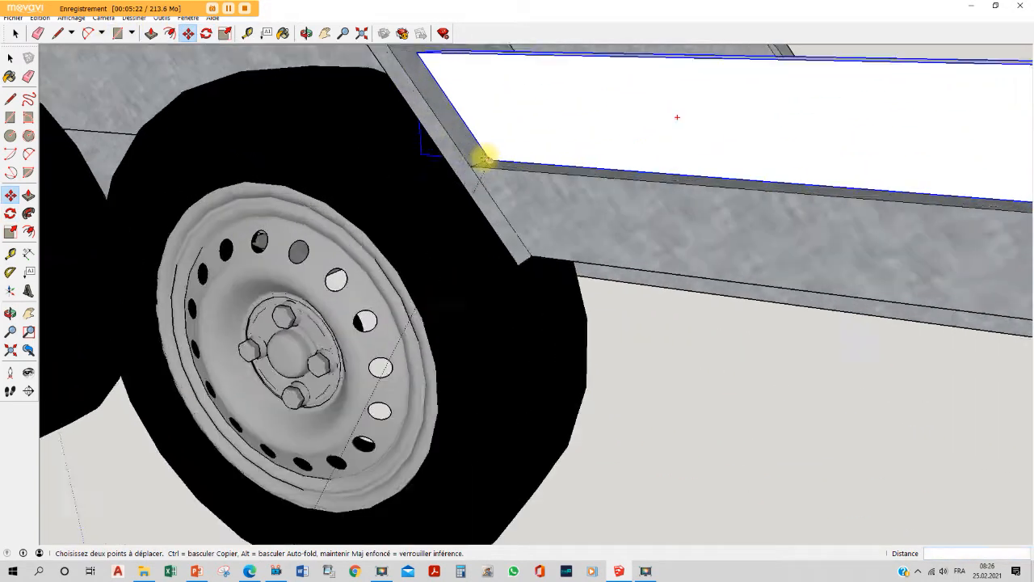
scroll(483, 157, up, 3)
click(461, 169)
click(461, 170)
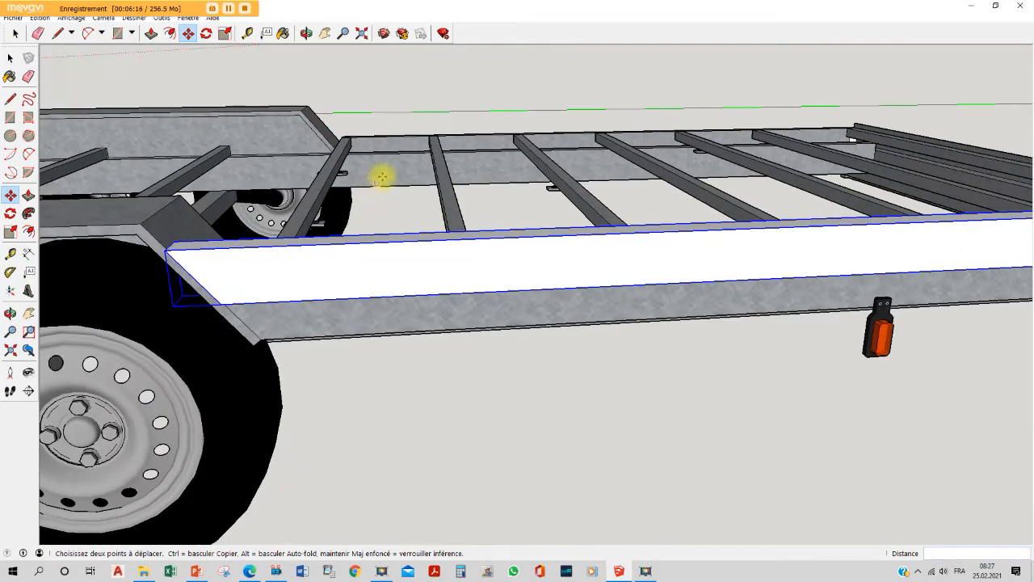
Paste a copy of the rear side beam and place it on the opposite side rail of the rear half.
scroll(381, 169, down, 6)
scroll(669, 197, up, 6)
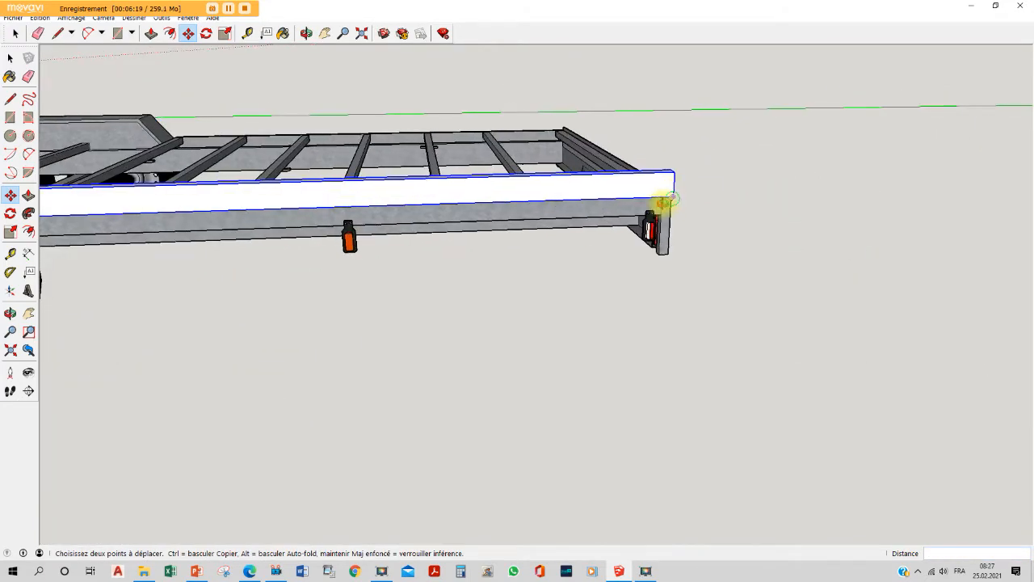
scroll(669, 198, up, 8)
middle_drag(665, 214, 635, 233)
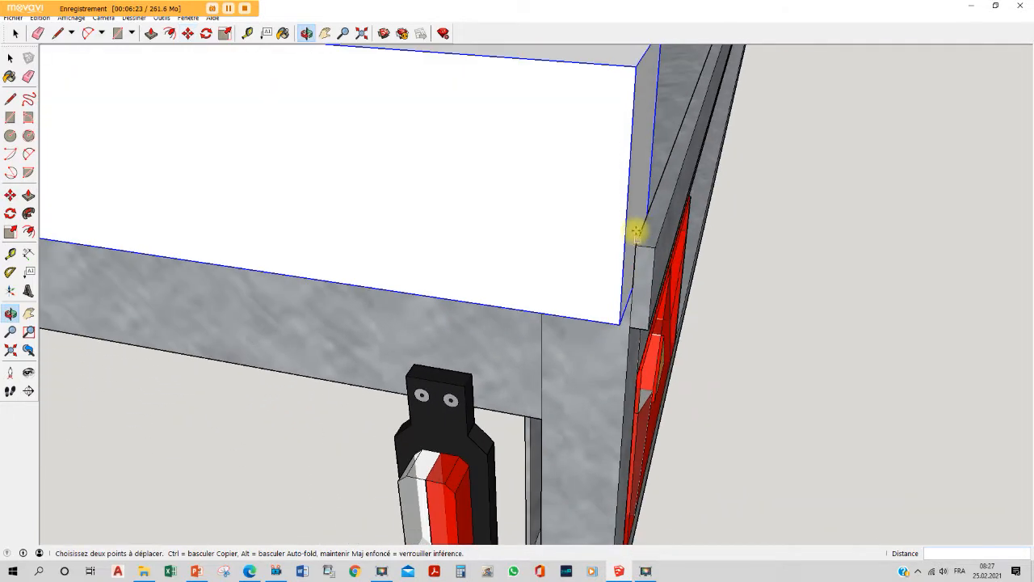
scroll(646, 226, down, 10)
mouse_move(777, 180)
middle_down()
mouse_move(432, 224)
mouse_move(484, 202)
mouse_move(537, 132)
mouse_move(935, 109)
mouse_move(824, 131)
mouse_move(695, 113)
middle_up()
scroll(565, 131, down, 10)
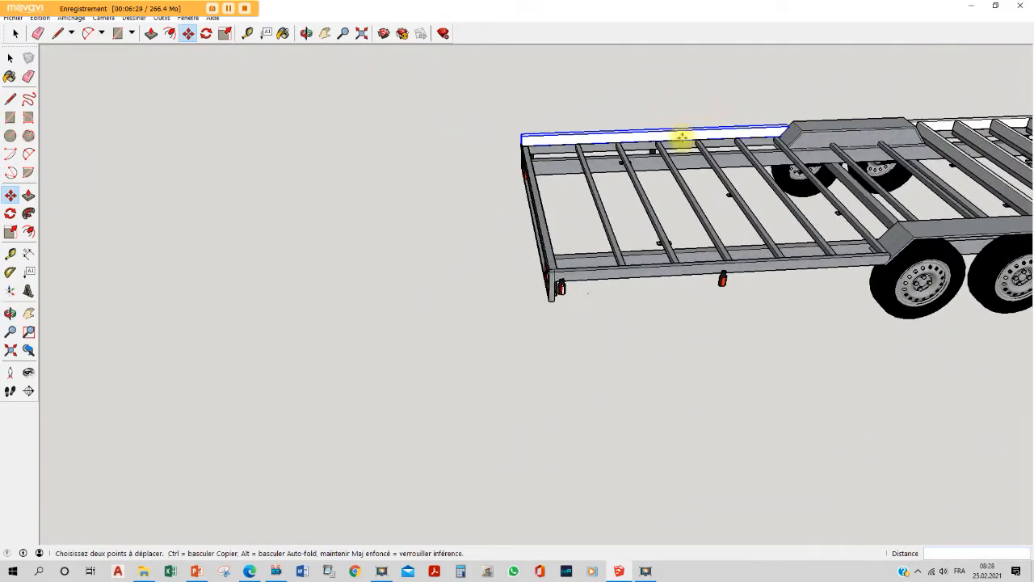
middle_drag(690, 193, 507, 170)
scroll(541, 145, up, 5)
key(ctrl+v)
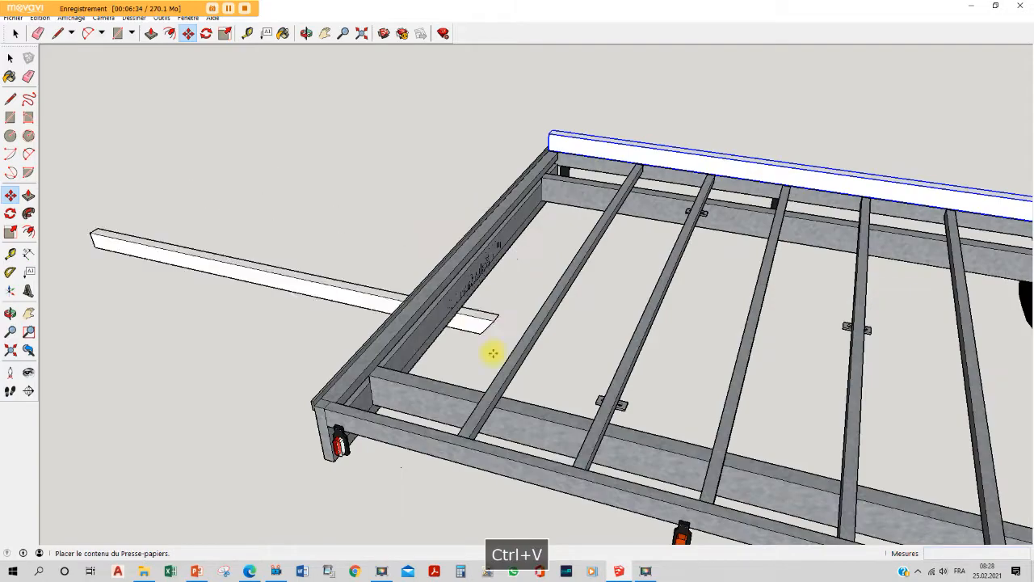
click(444, 304)
key(Escape)
click(439, 332)
click(432, 342)
scroll(355, 250, down, 8)
key(Escape)
scroll(764, 210, down, 2)
Paste a copy of the front beam and fit it across the trailer's rear end between the side beams.
key(ctrl+v)
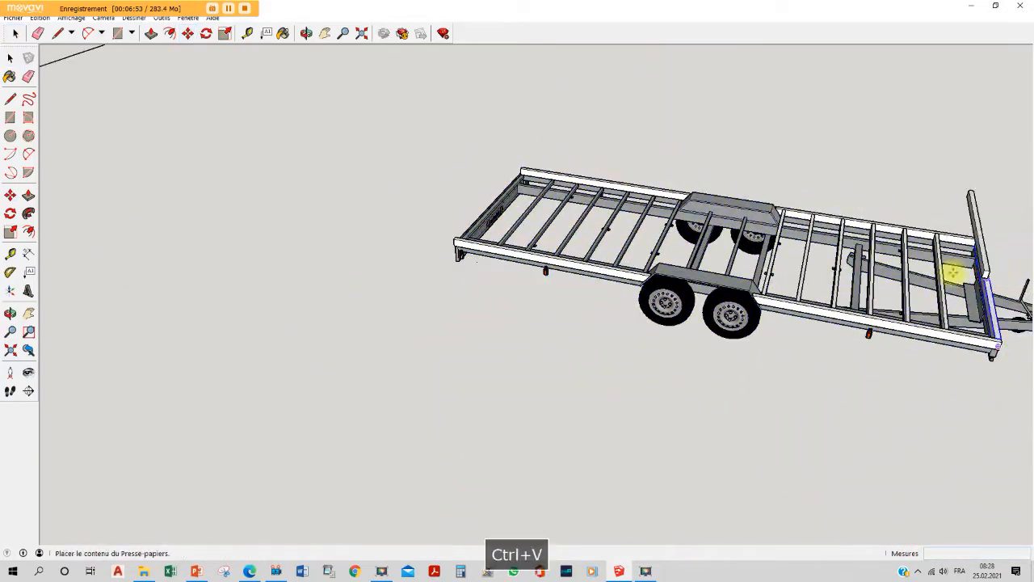
click(436, 197)
scroll(436, 194, up, 6)
click(441, 214)
click(540, 425)
Copy the joist in front of the wheel arches and paste it onto a cross member of the rear half.
scroll(496, 231, down, 4)
key(space)
click(861, 240)
key(ctrl+c)
key(ctrl+v)
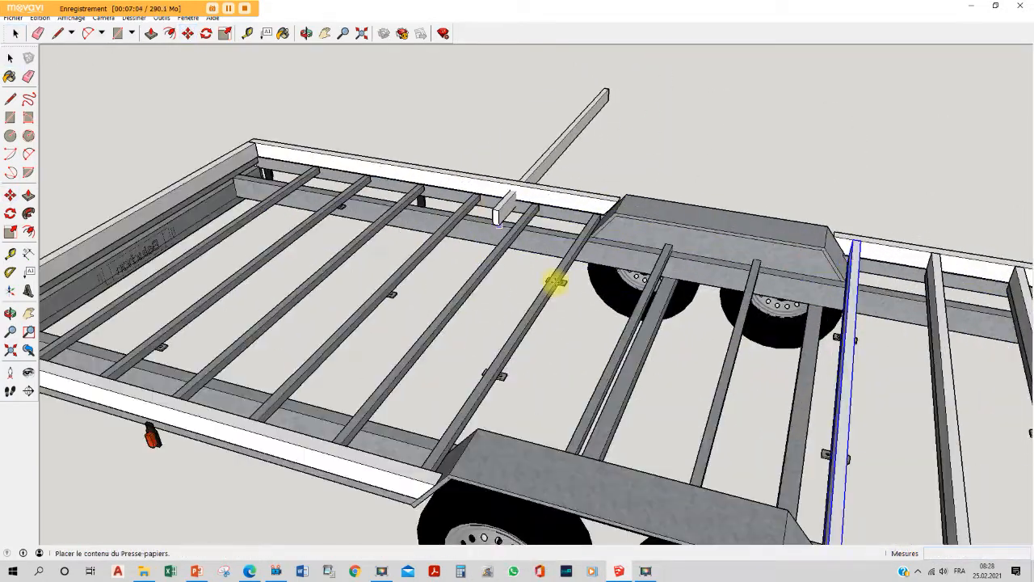
middle_drag(554, 282, 266, 271)
scroll(133, 164, up, 4)
middle_drag(517, 161, 356, 173)
scroll(678, 84, up, 4)
click(680, 83)
Paste joist copies onto two more rear cross members, shifting the last one tight against the side beam's inner face.
scroll(819, 95, down, 3)
key(ctrl+v)
click(927, 78)
scroll(929, 145, down, 5)
scroll(897, 194, up, 5)
middle_drag(897, 193, 803, 136)
scroll(680, 103, down, 5)
scroll(803, 137, up, 5)
key(ctrl+v)
click(778, 185)
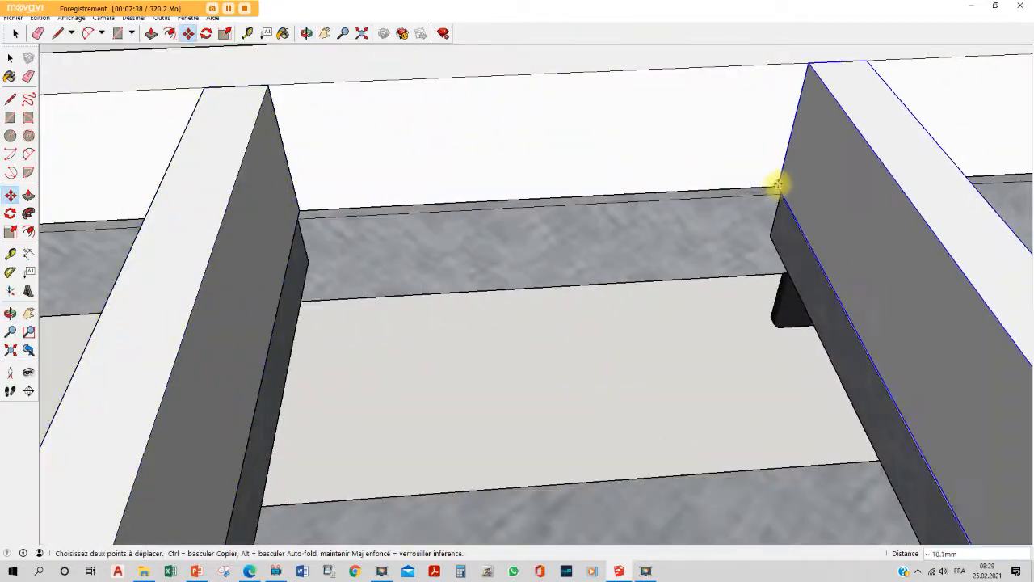
scroll(778, 185, up, 4)
middle_drag(777, 185, 674, 153)
click(675, 153)
click(671, 149)
Paste joist copies onto further rear cross members, moving the first by 10 mm to sit tight against the side beam.
scroll(668, 151, down, 5)
scroll(741, 140, up, 5)
key(ctrl+v)
click(741, 141)
click(729, 132)
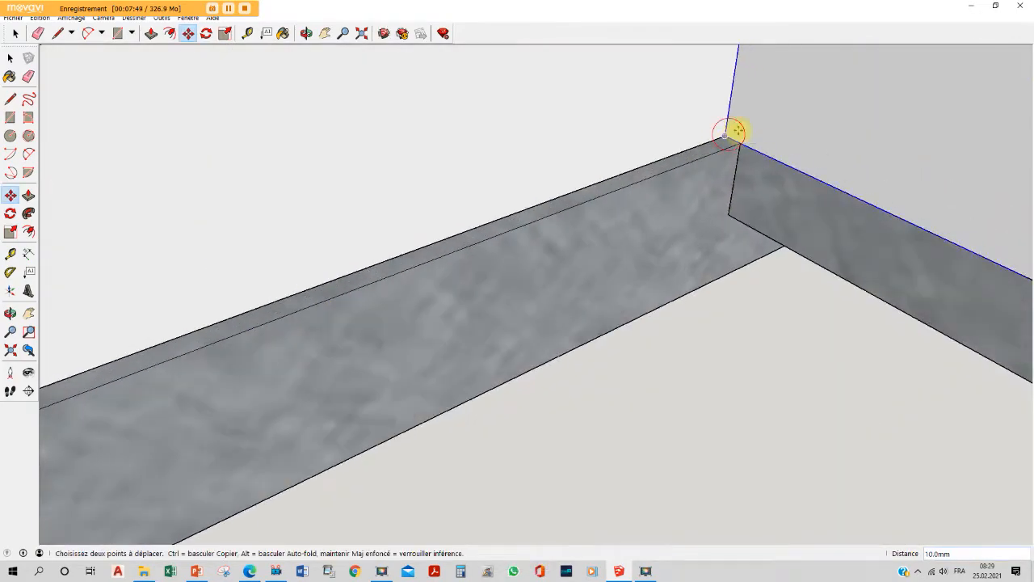
click(738, 137)
scroll(739, 137, down, 5)
key(ctrl+v)
click(832, 113)
scroll(833, 113, down, 5)
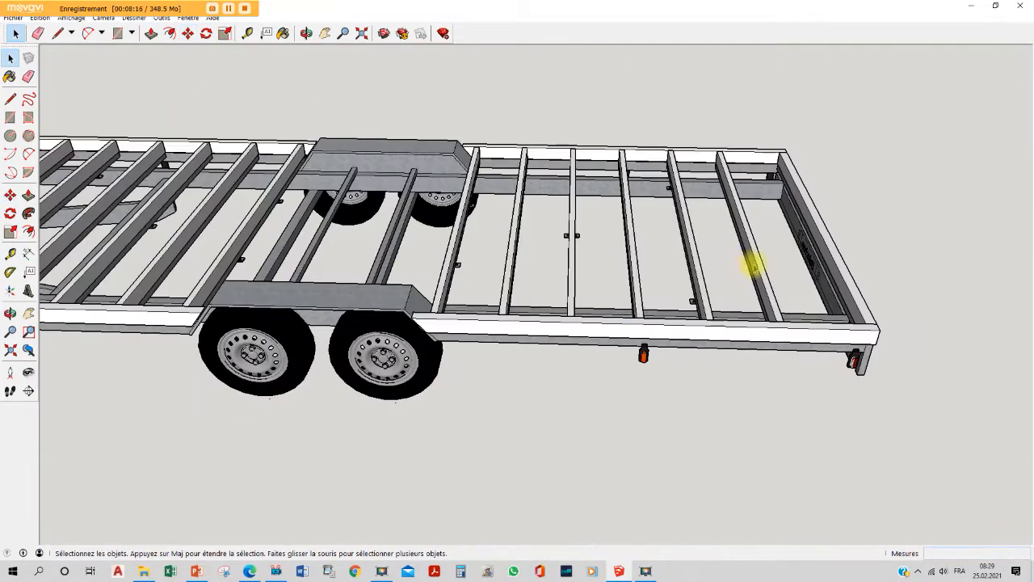
Select the rear half's beams and joists without the trailer chassis and make them one group.
scroll(667, 244, down, 1)
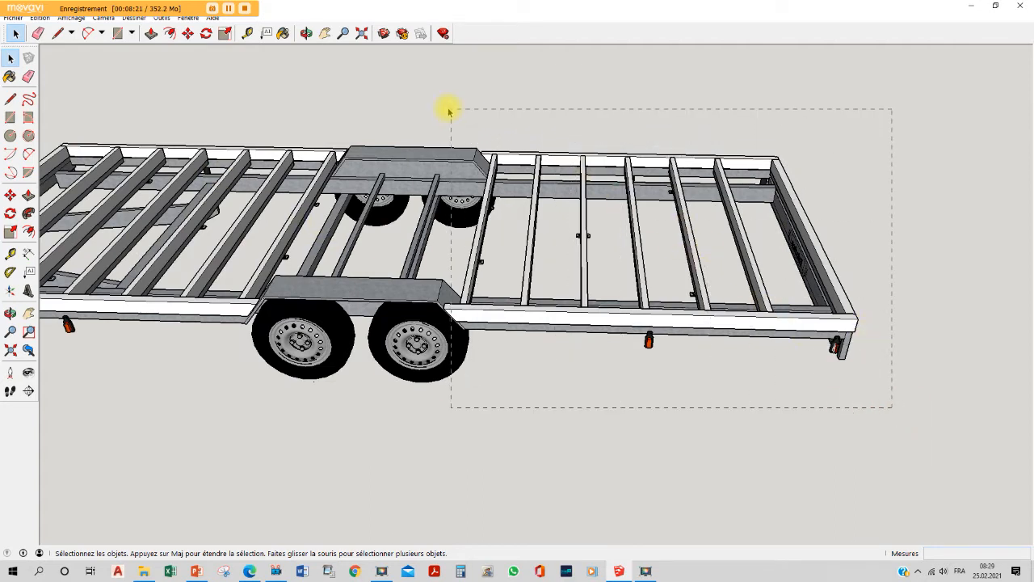
drag(433, 102, 433, 102)
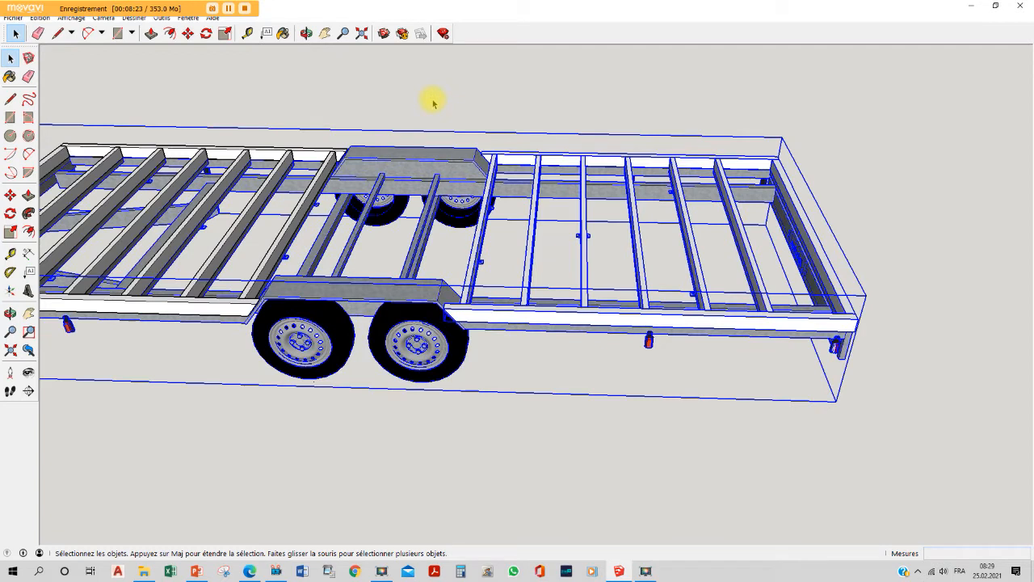
click(462, 158)
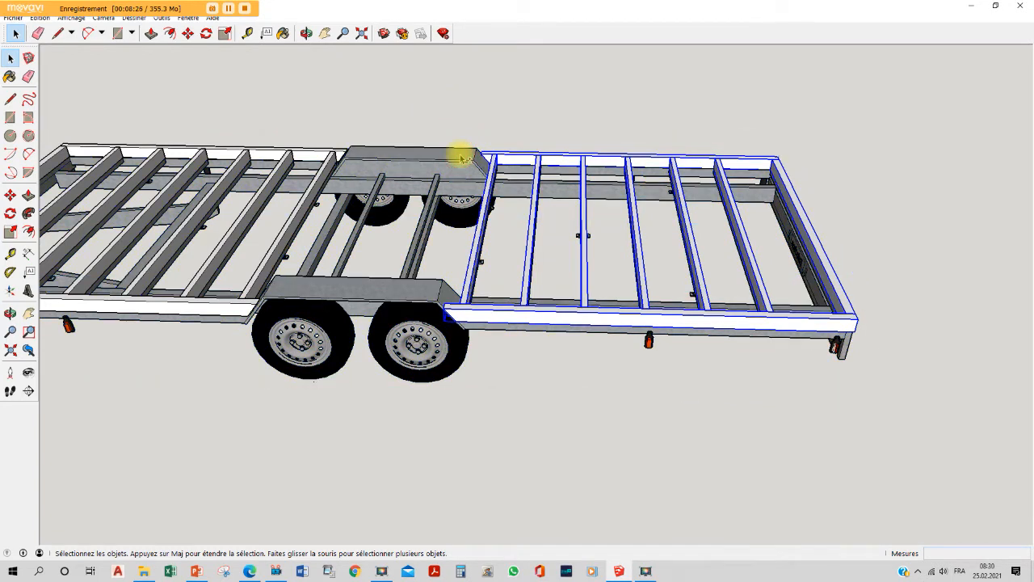
right_click(683, 208)
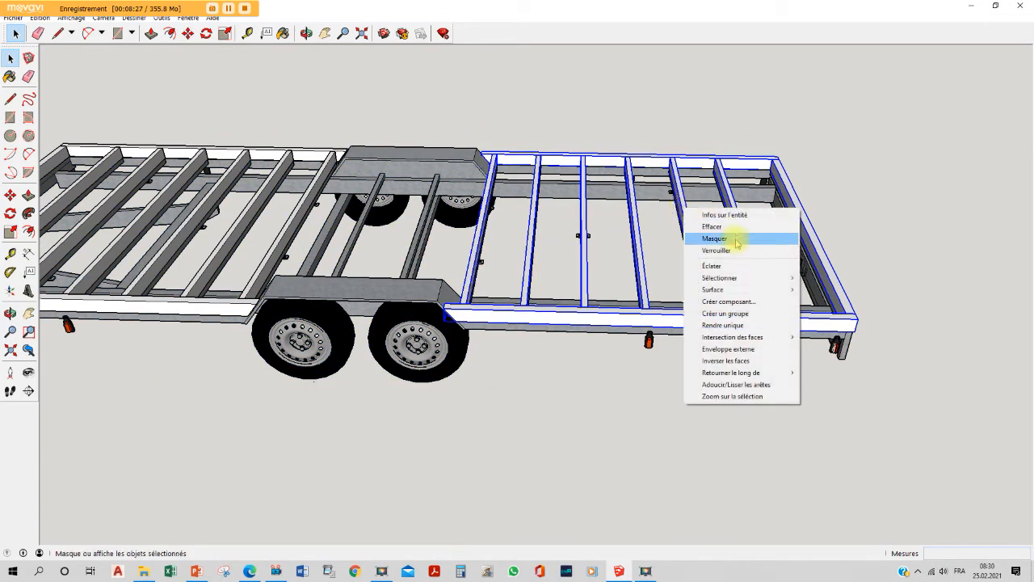
click(735, 313)
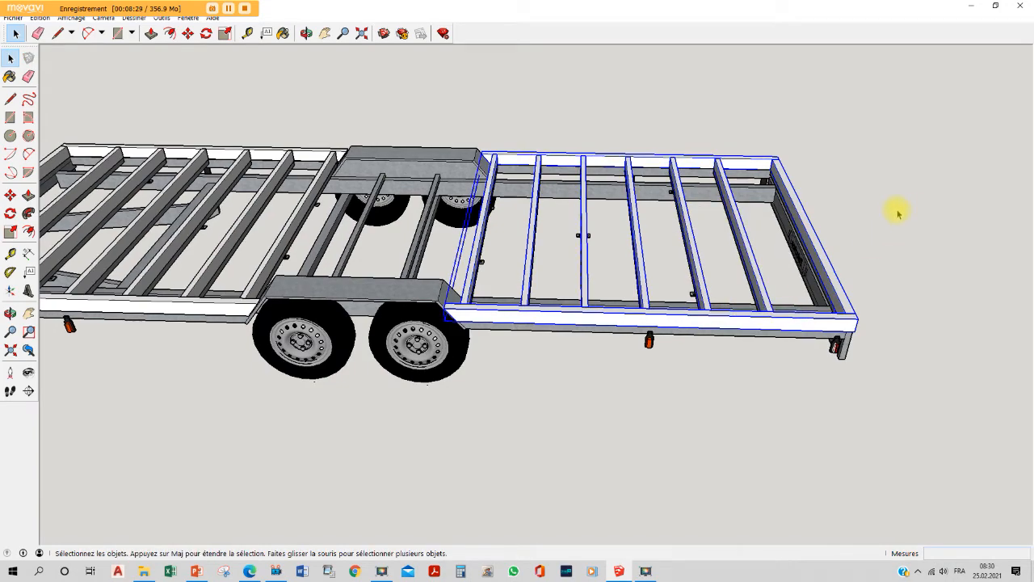
Select the front half's beams and joists without the trailer chassis and make them one group.
scroll(563, 315, down, 5)
middle_drag(540, 337, 526, 354)
scroll(527, 353, up, 3)
drag(254, 199, 256, 198)
shift+click(524, 215)
right_click(465, 260)
click(502, 366)
key(Escape)
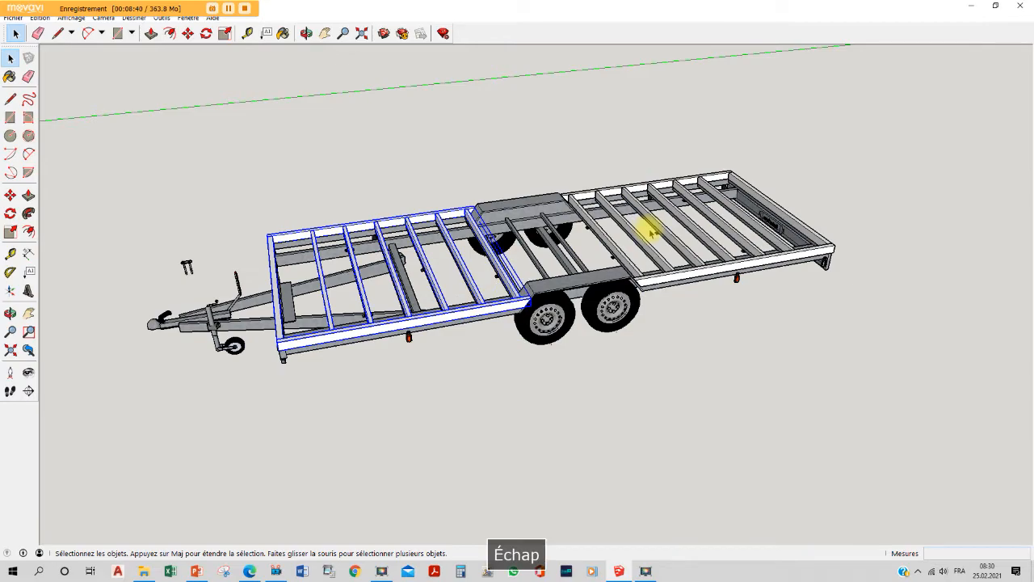
Draw a 60 mm wide rectangle on the rear face of the joist before the wheel arches, offset 10 mm from the arch corner.
middle_drag(649, 232, 611, 185)
key(space)
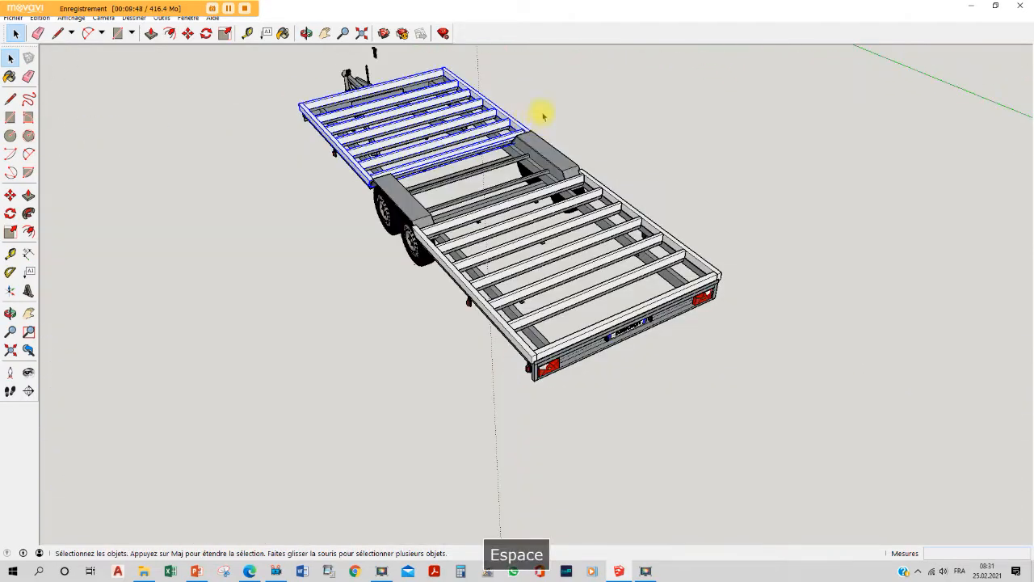
click(542, 116)
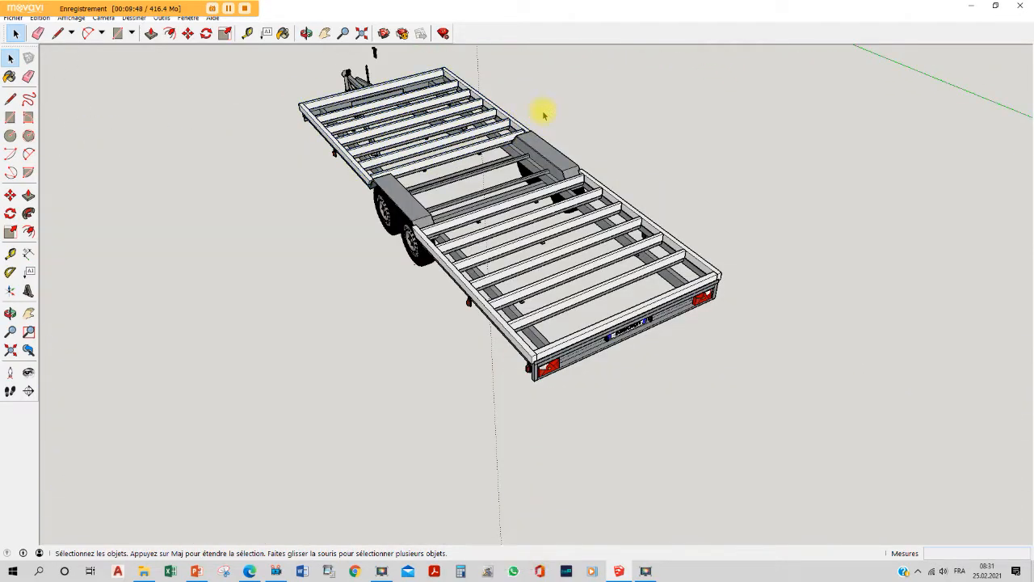
scroll(503, 111, up, 3)
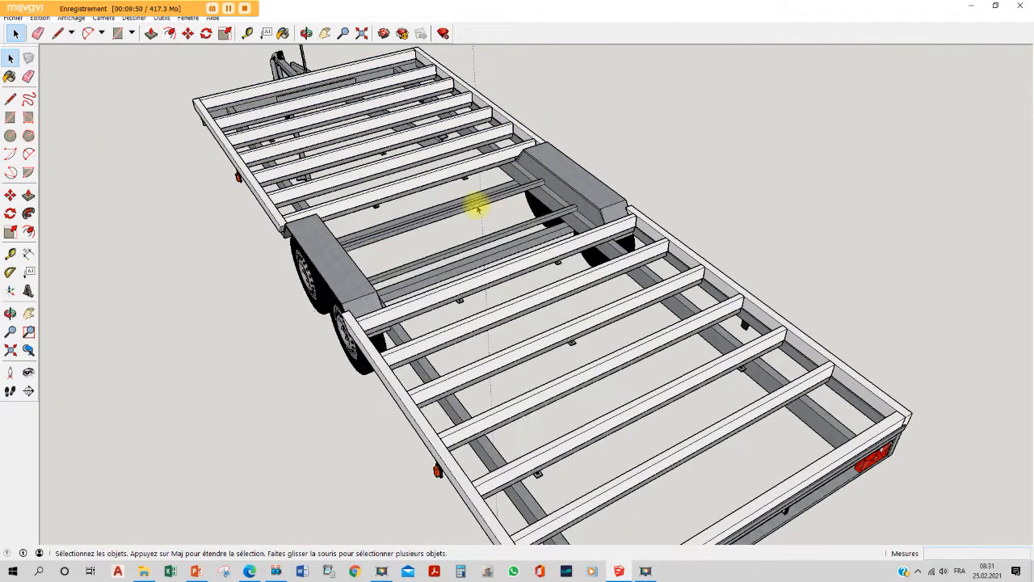
scroll(517, 154, up, 10)
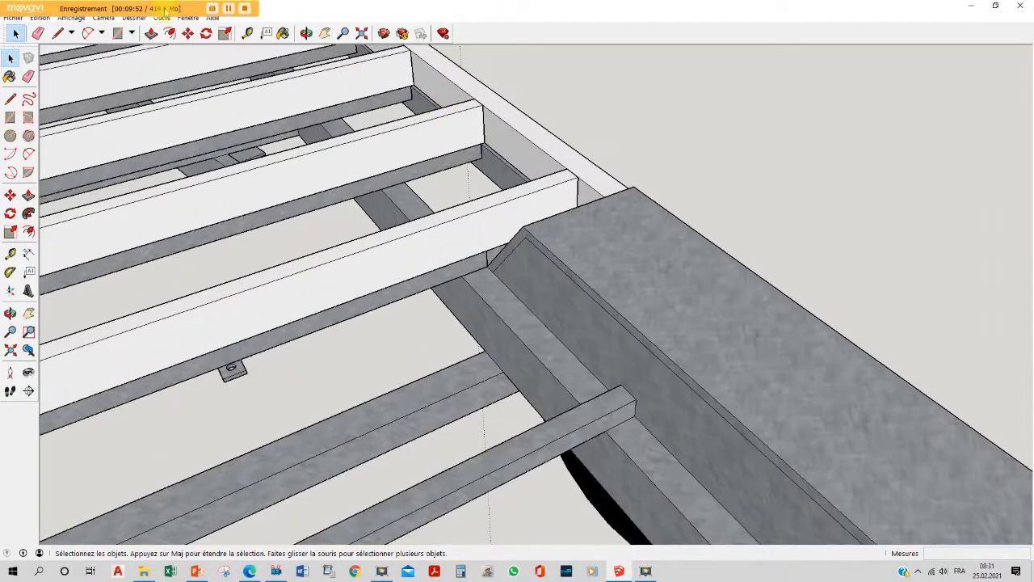
click(54, 33)
scroll(525, 254, up, 5)
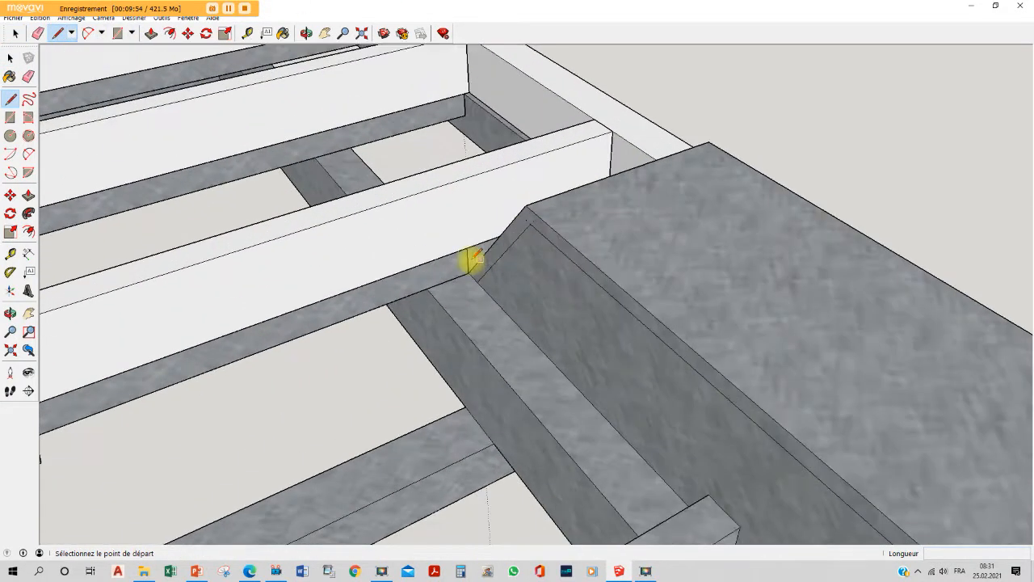
click(468, 279)
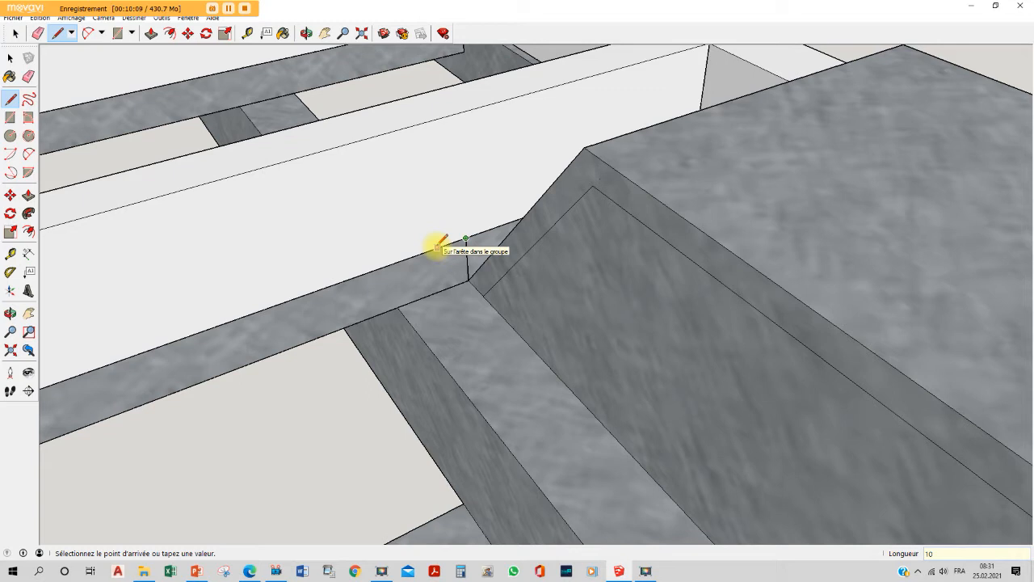
click(453, 241)
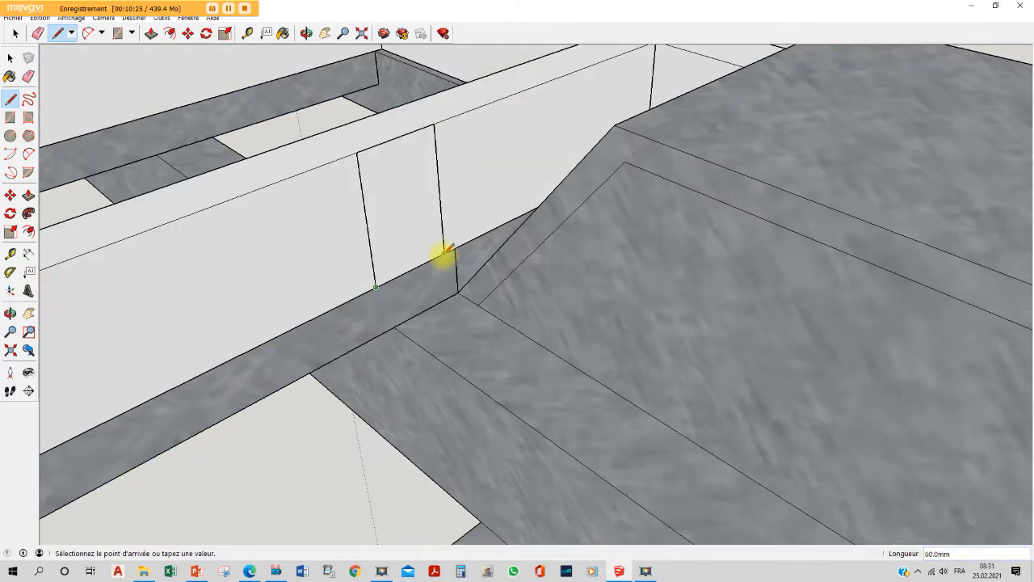
key(Escape)
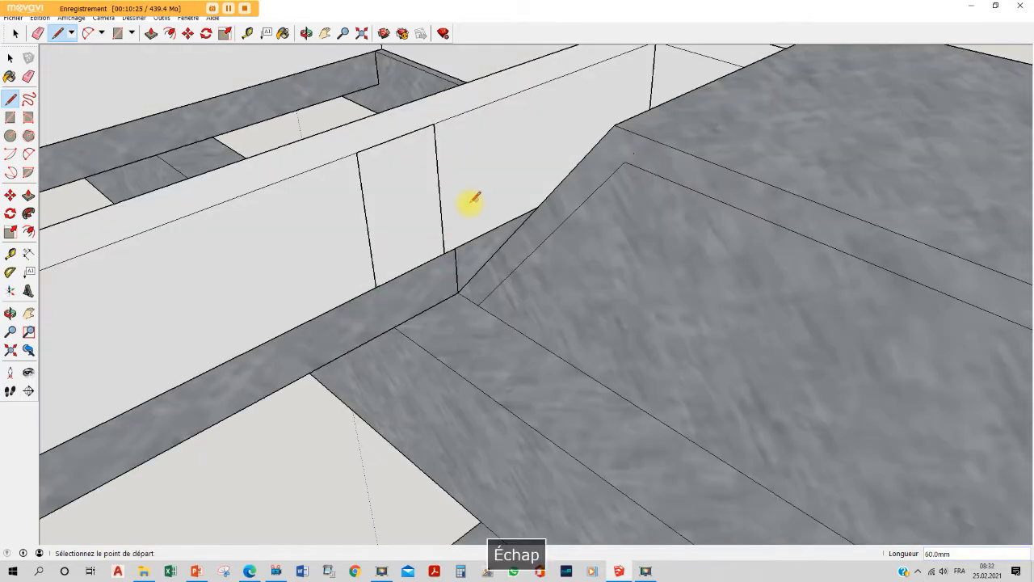
Extrude the 60 mm wide rectangle along the wheel arch until it meets the first joist behind the arches.
key(space)
click(426, 156)
key(p)
click(387, 181)
scroll(432, 185, down, 6)
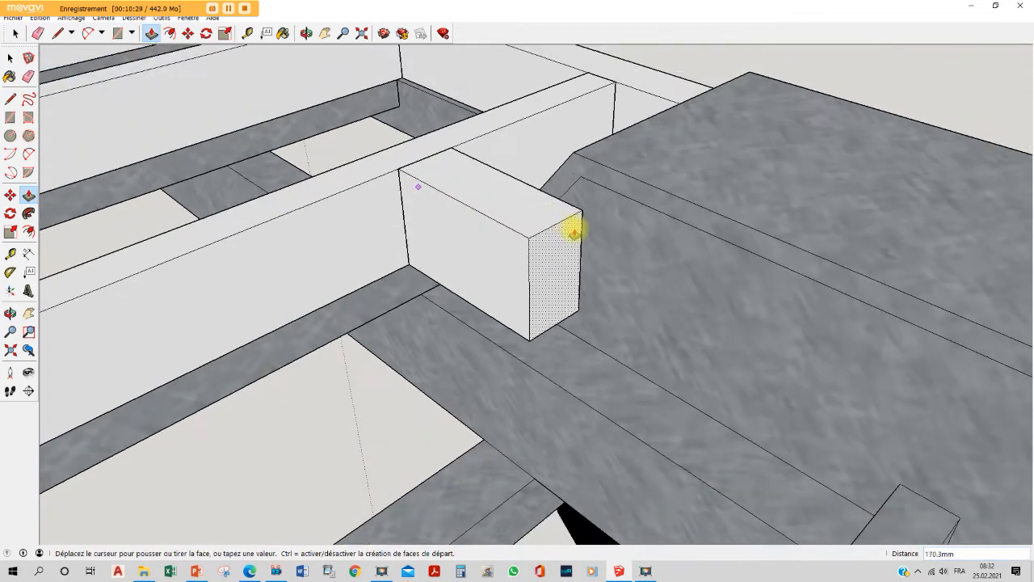
scroll(768, 319, down, 6)
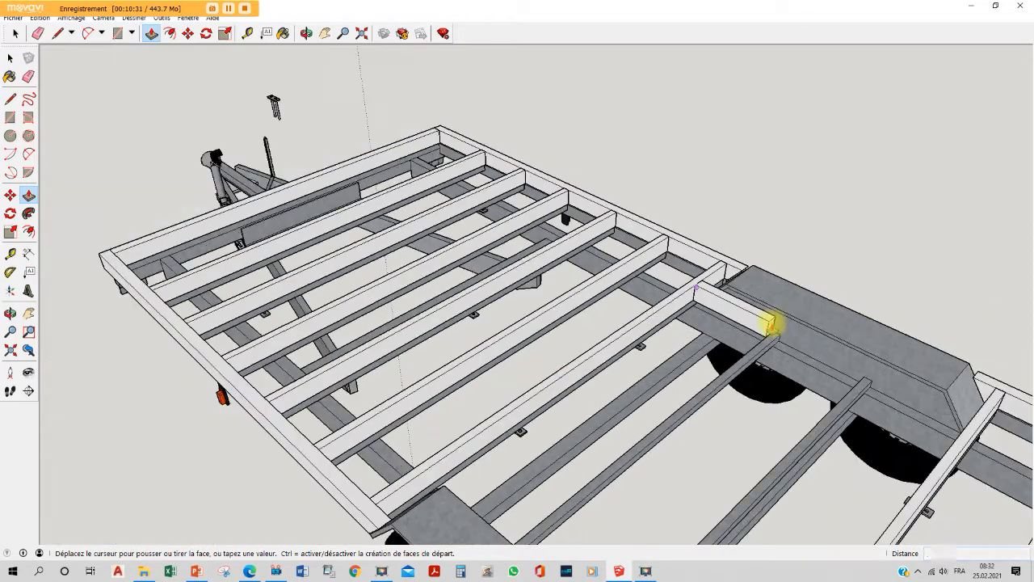
scroll(892, 364, up, 4)
scroll(902, 376, up, 2)
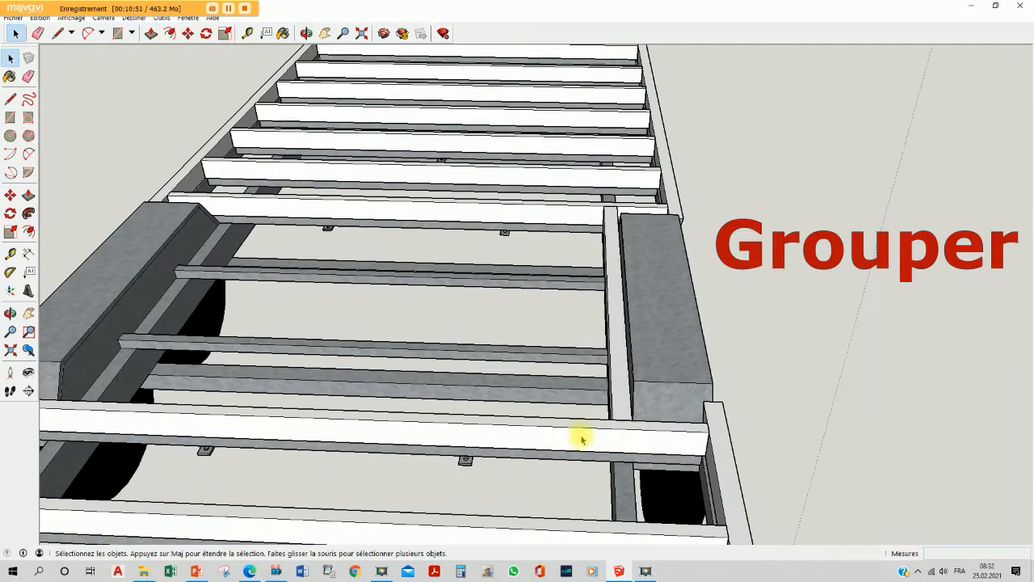
Select only the new beam beside the wheel arch, excluding the surrounding parts, and make it a group.
drag(589, 177, 588, 178)
shift+click(557, 208)
shift+click(542, 435)
shift+click(657, 316)
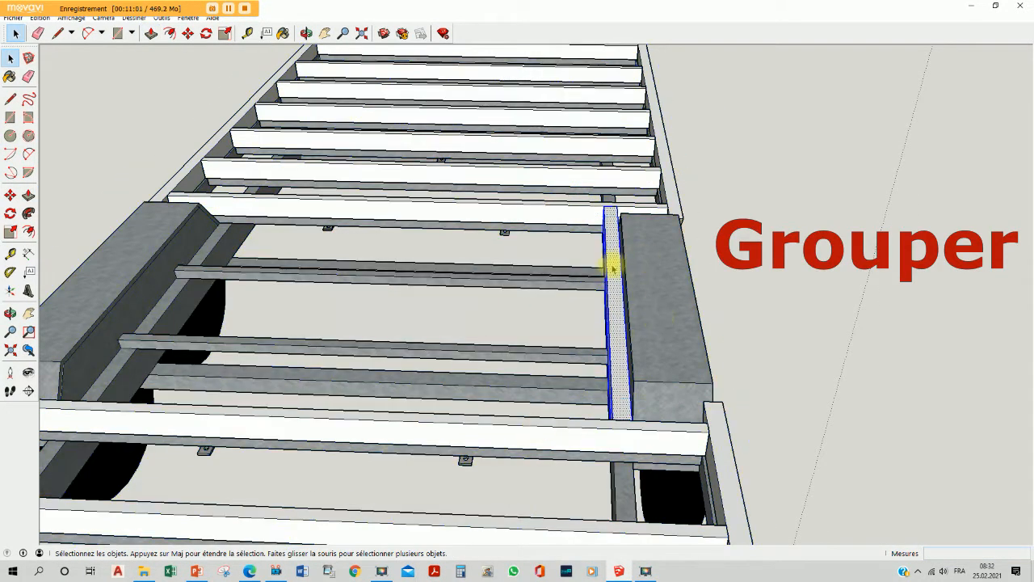
right_click(616, 266)
click(665, 358)
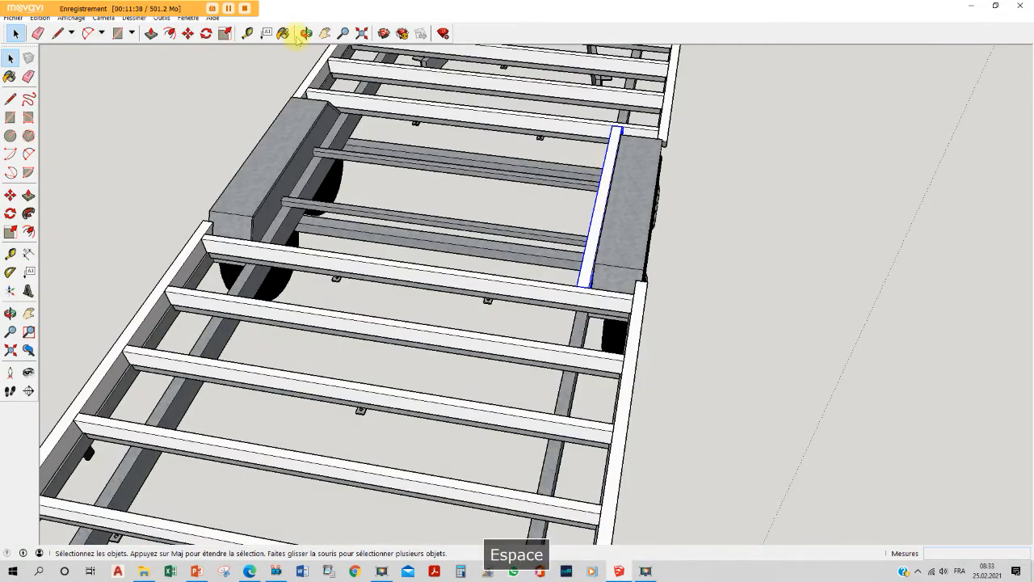
Paste a copy of the beam along the opposite wheel arch and draw a 10 mm reference line from the arch corner to the joist.
key(ctrl+c)
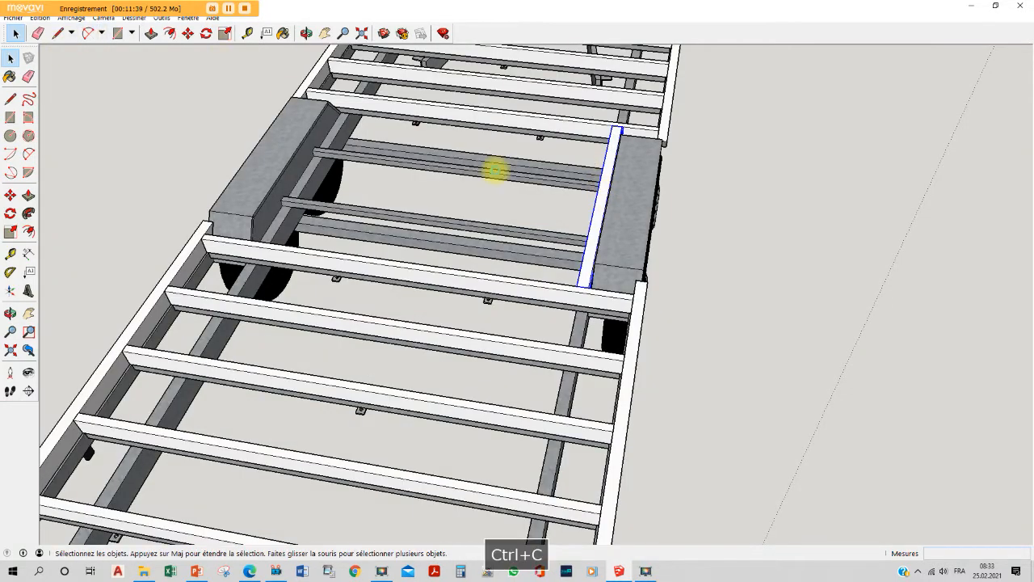
key(ctrl+v)
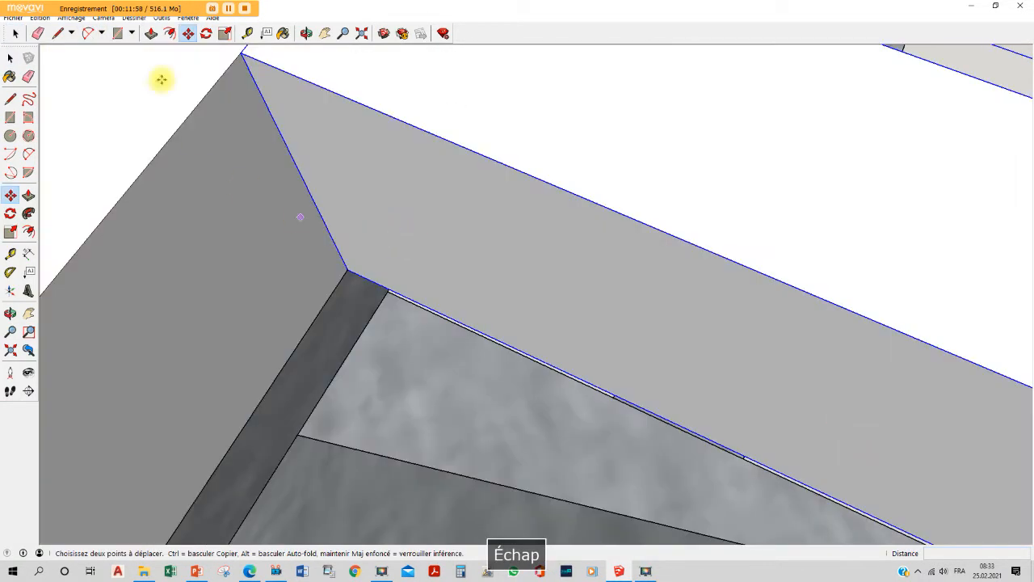
click(58, 33)
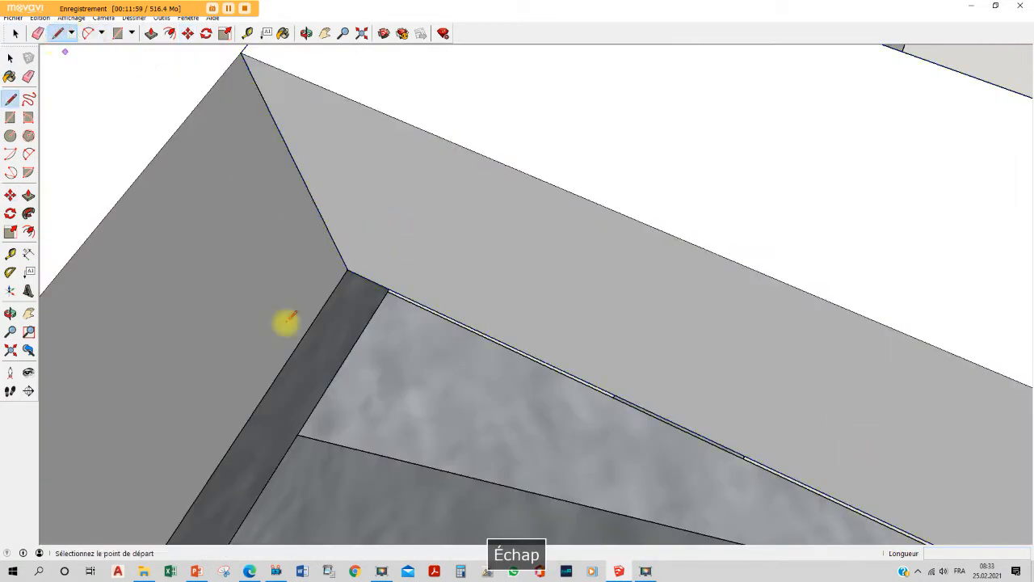
click(298, 435)
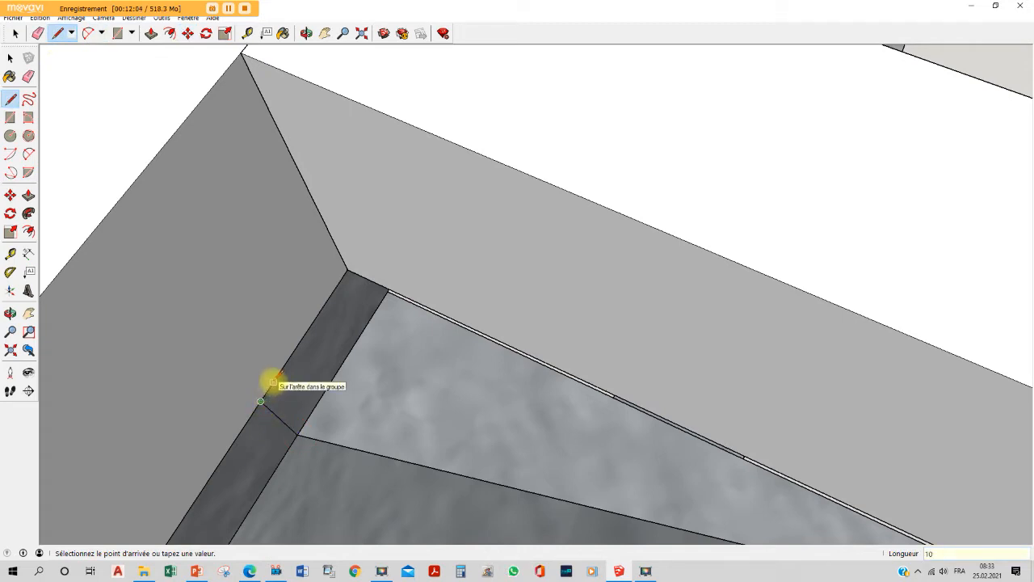
key(Escape)
key(space)
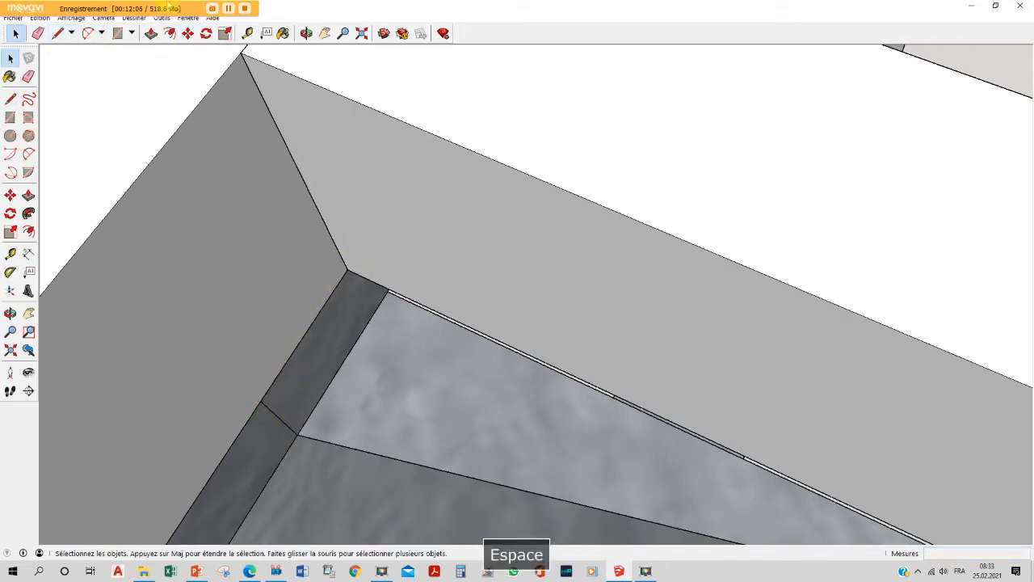
Move the copied beam by its lower corner to the end of the reference line, keeping it clear of the arch, and delete the line.
click(287, 92)
click(190, 33)
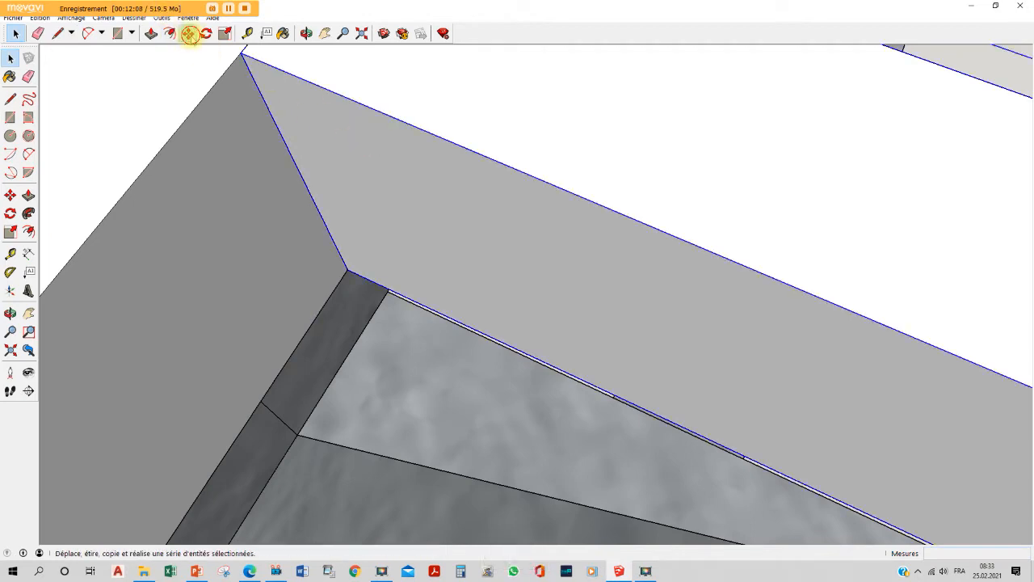
click(349, 268)
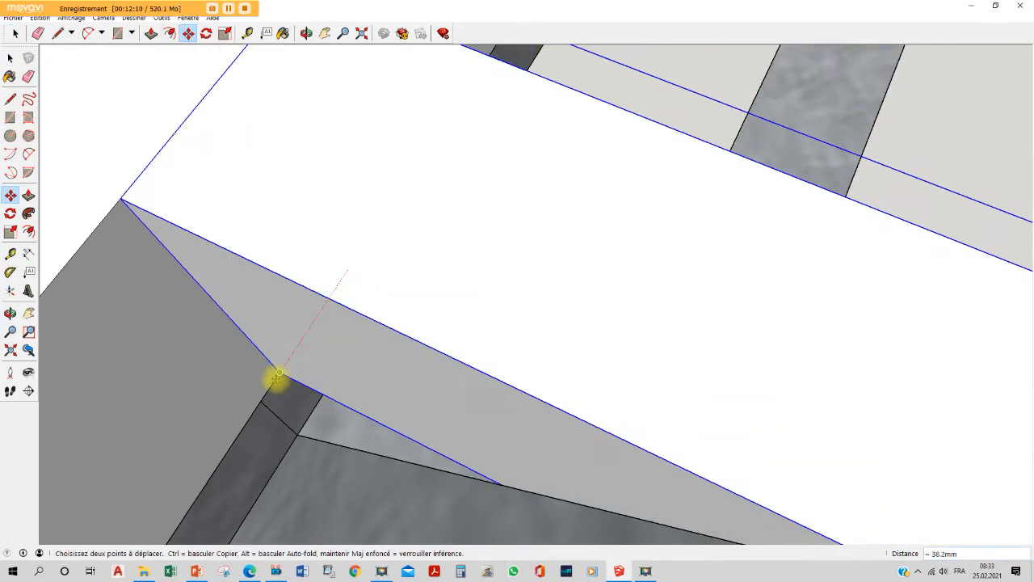
key(space)
key(Delete)
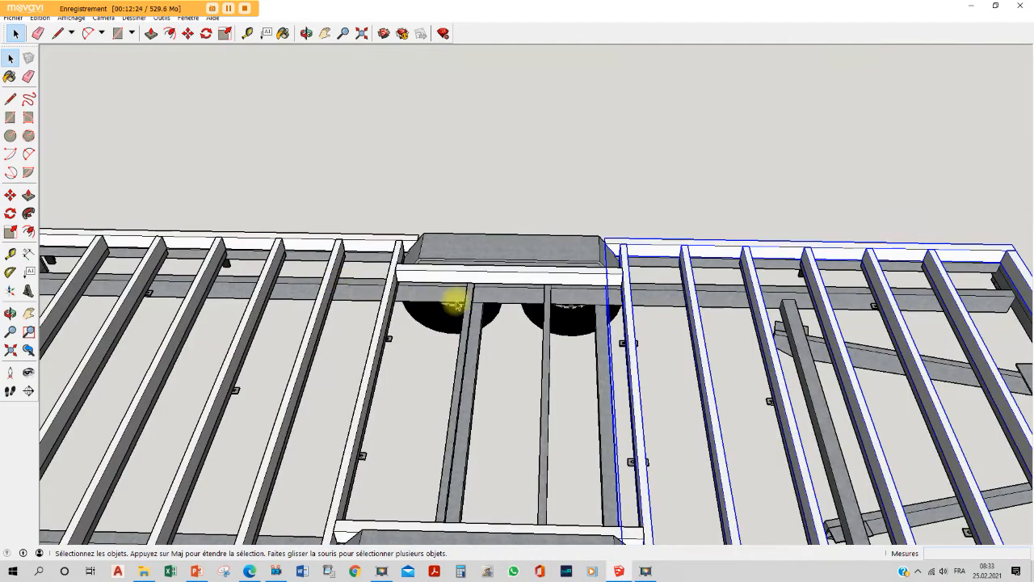
Draw a joist cross-section on the inner face of the arch-side beam, aligned with the edges of the rear cross member between the arches.
scroll(450, 296, up, 3)
key(Escape)
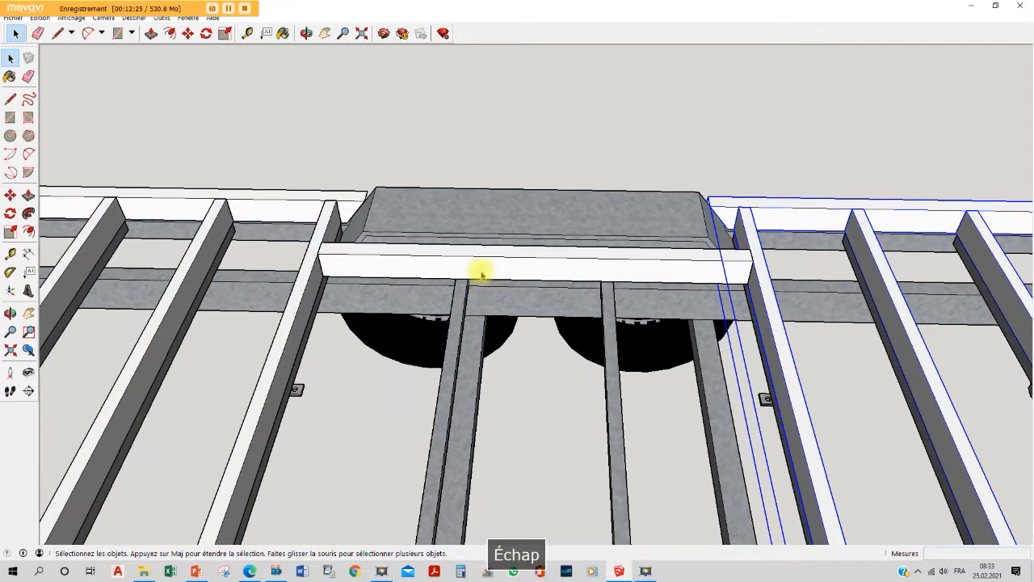
click(57, 33)
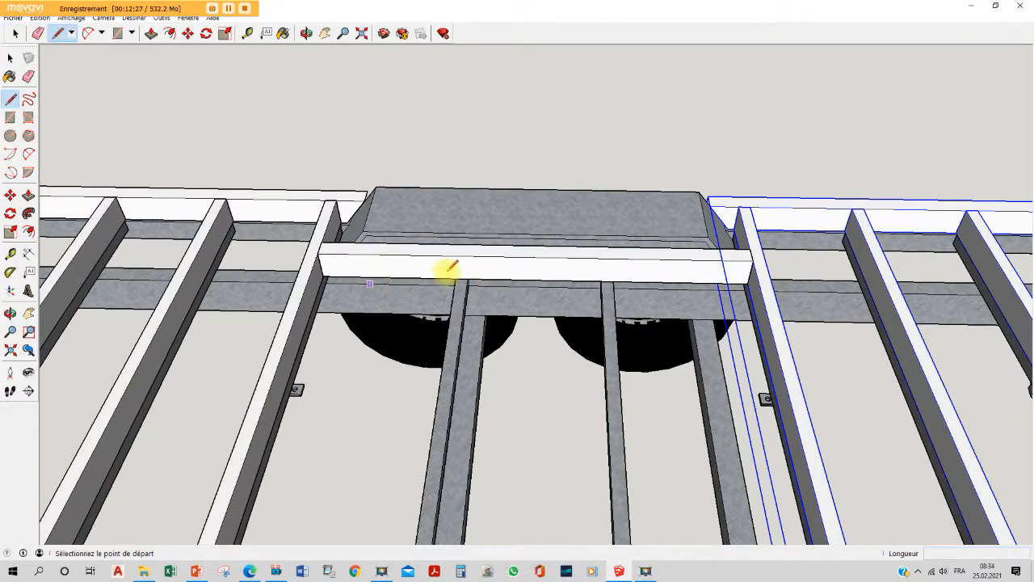
scroll(437, 275, up, 5)
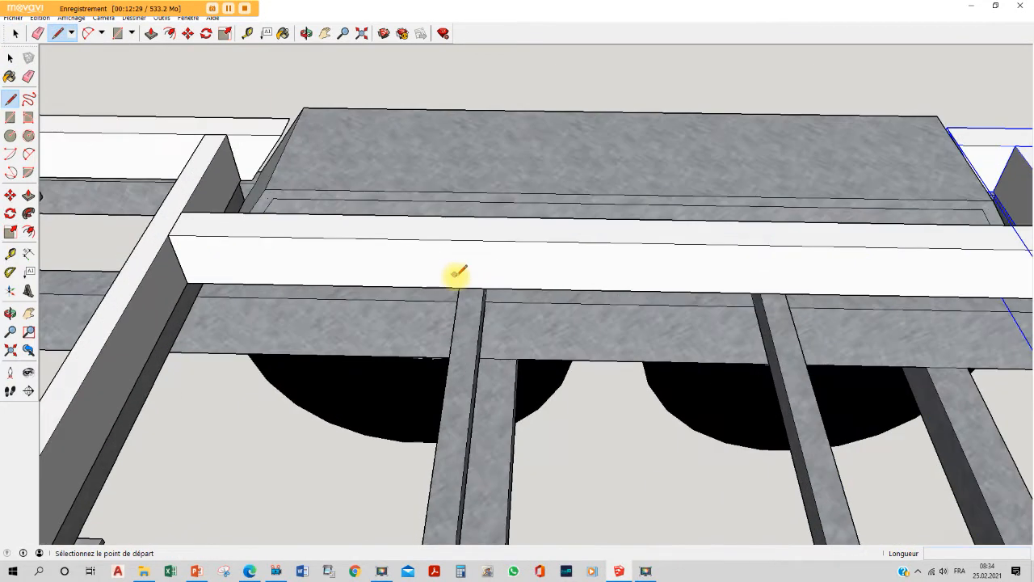
click(461, 293)
click(454, 219)
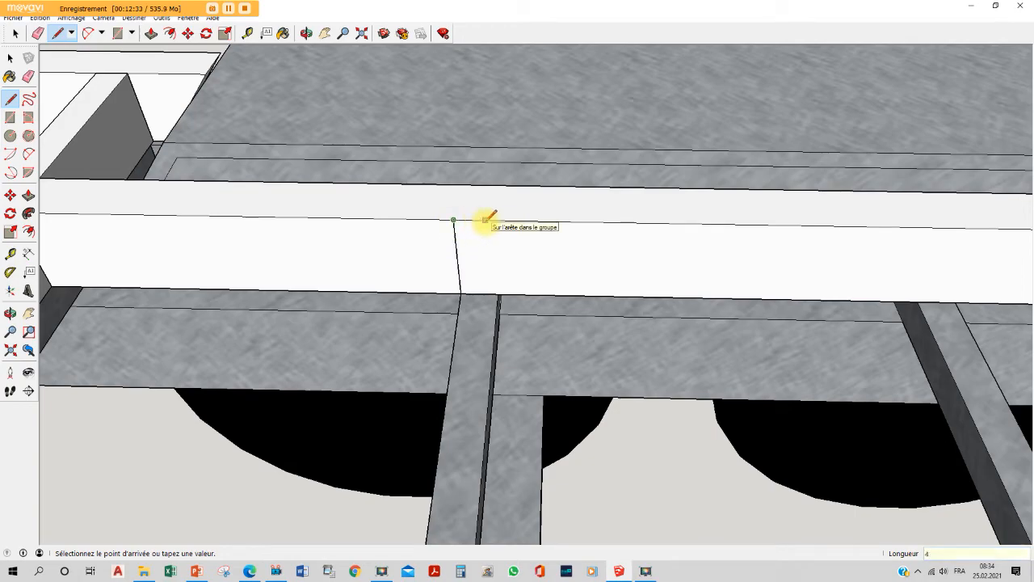
click(490, 220)
Extrude the joist cross-section across to the opposite arch-side beam and make the joist a group.
scroll(501, 293, down, 5)
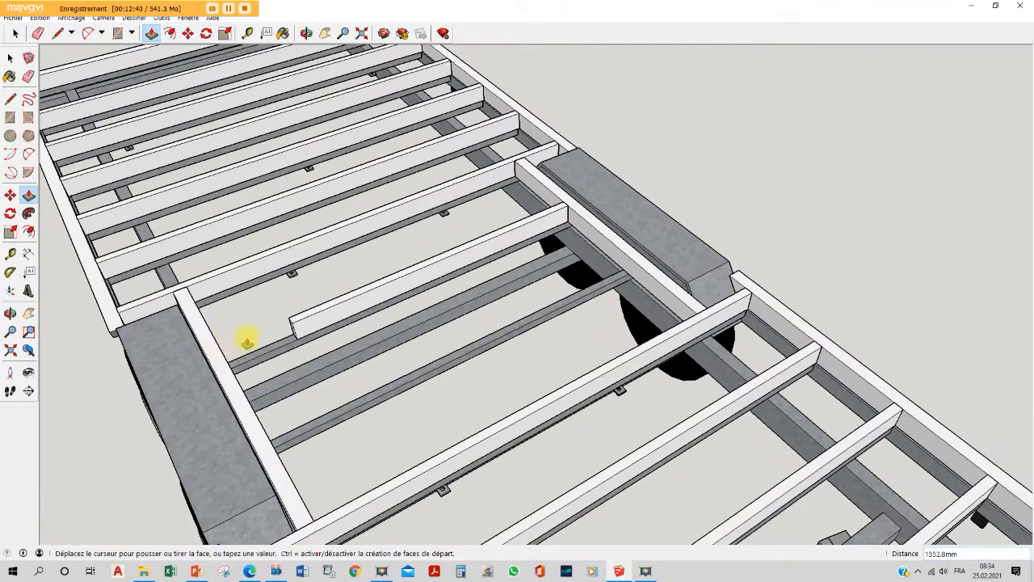
middle_drag(242, 335, 462, 370)
key(space)
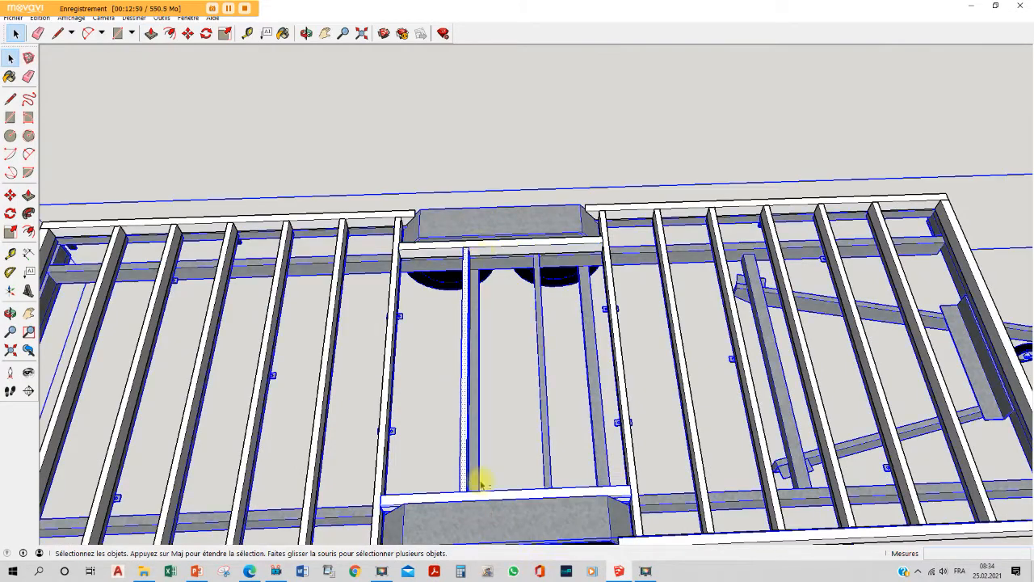
click(461, 331)
right_click(466, 332)
click(517, 425)
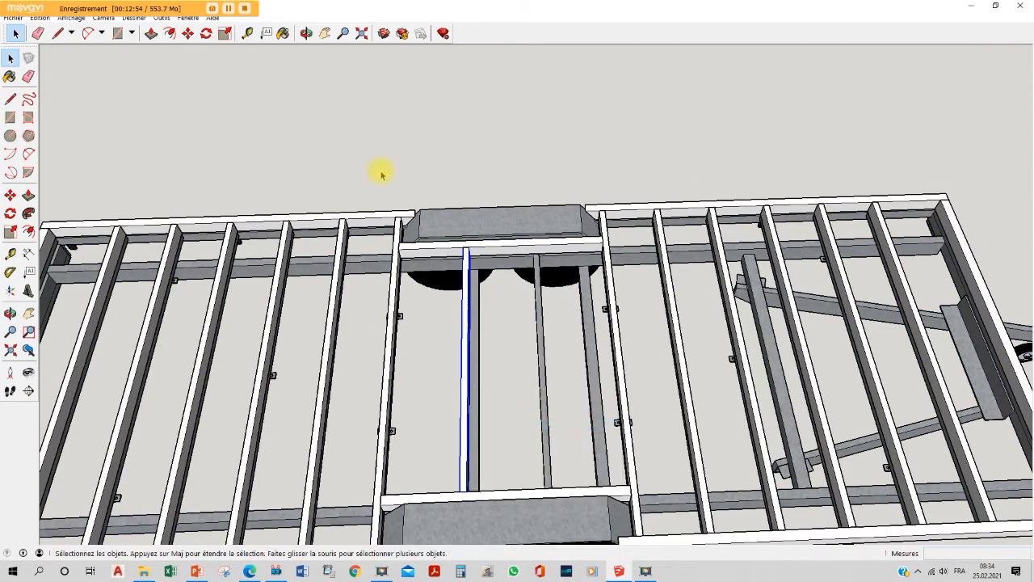
Paste a copy of the joist onto the next cross member between the wheel arches, fitted between the two side beams.
key(ctrl+v)
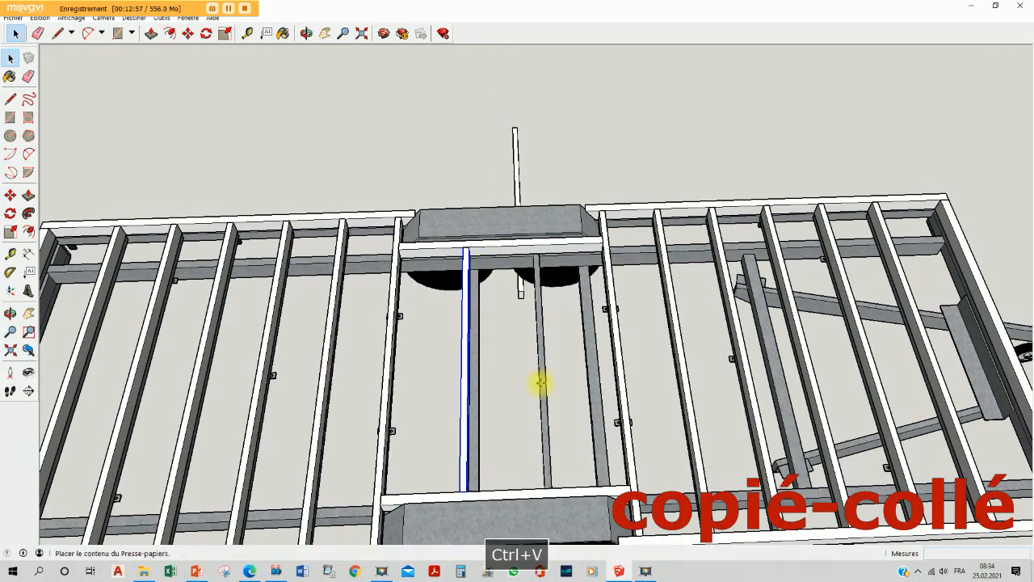
middle_drag(538, 385, 335, 422)
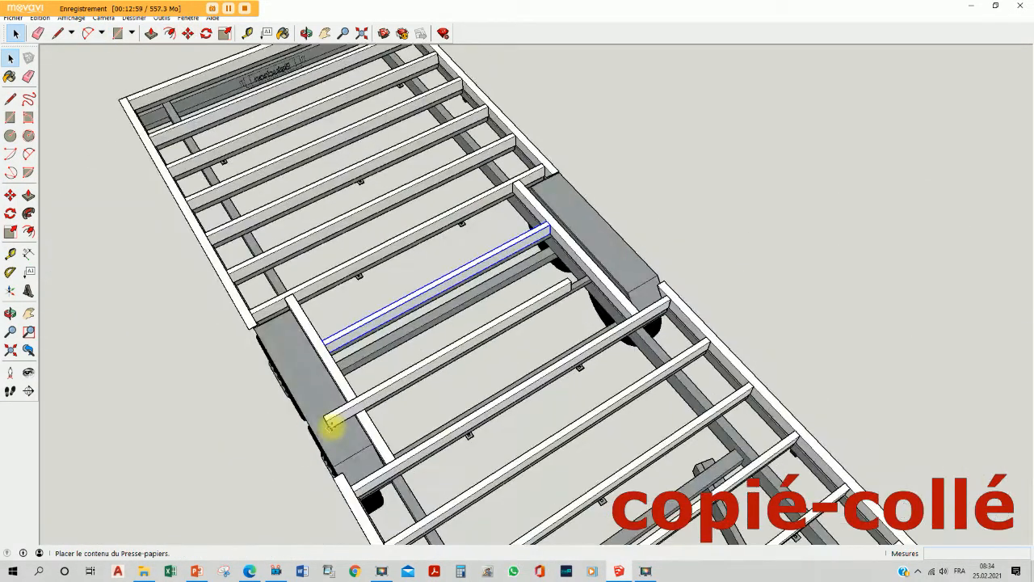
scroll(335, 422, up, 6)
click(341, 318)
key(Escape)
scroll(342, 316, down, 6)
middle_drag(385, 296, 713, 454)
mouse_move(592, 452)
middle_down()
mouse_move(573, 461)
mouse_move(576, 450)
middle_up()
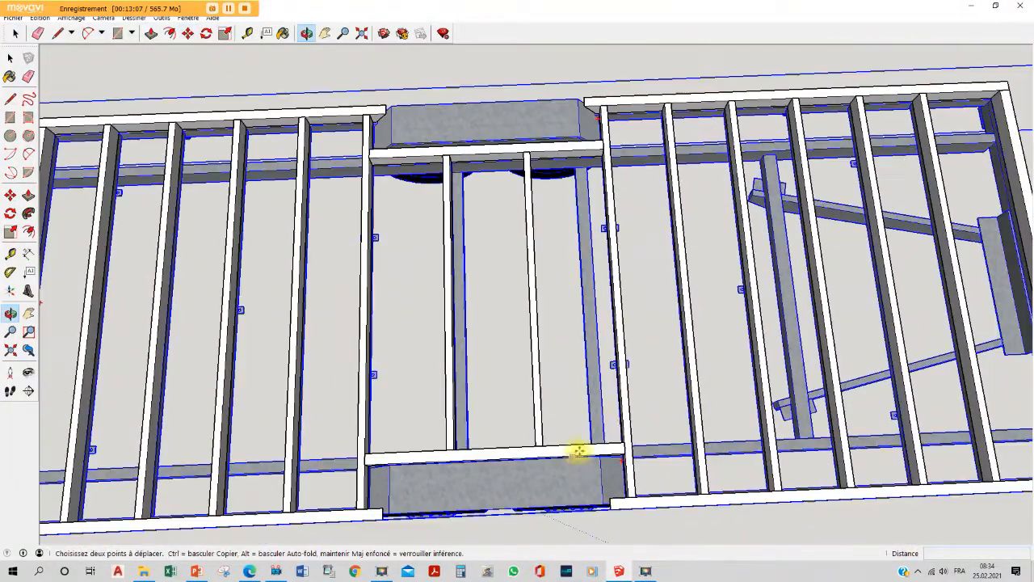
Select the two side beams and two joists between the wheel arches and make them one group.
key(space)
click(601, 475)
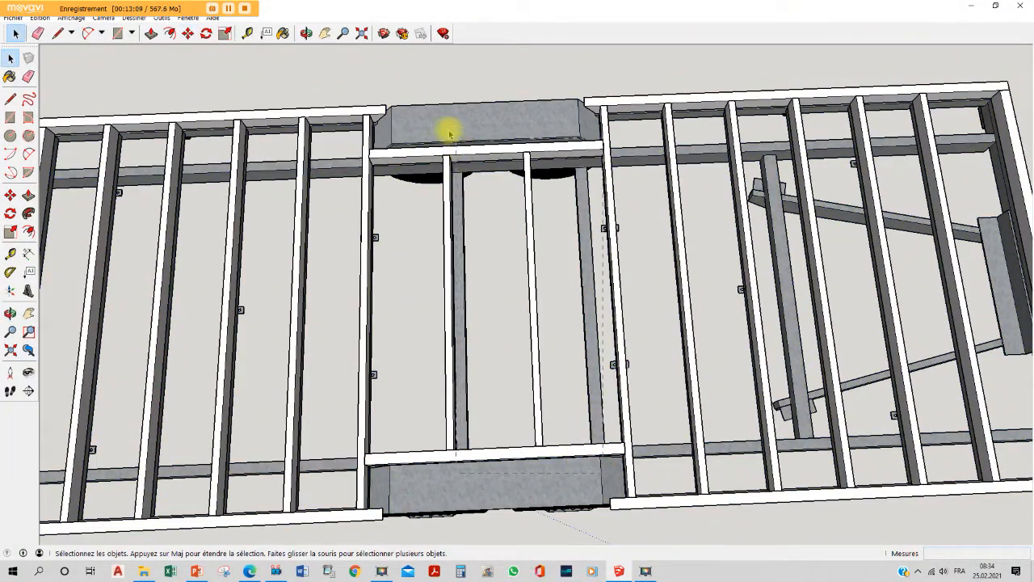
drag(427, 122, 427, 122)
key(Escape)
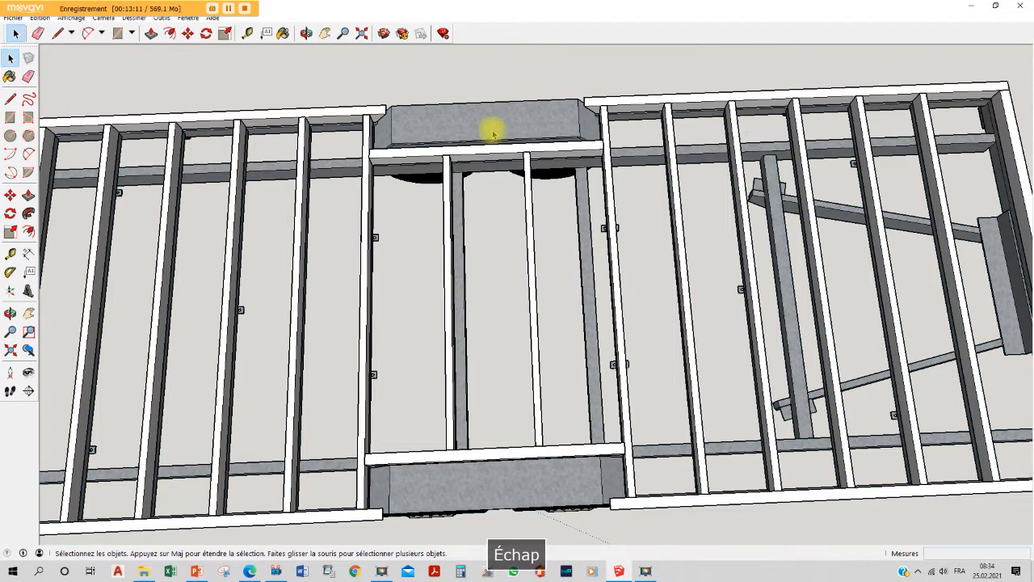
click(490, 148)
ctrl+click(447, 182)
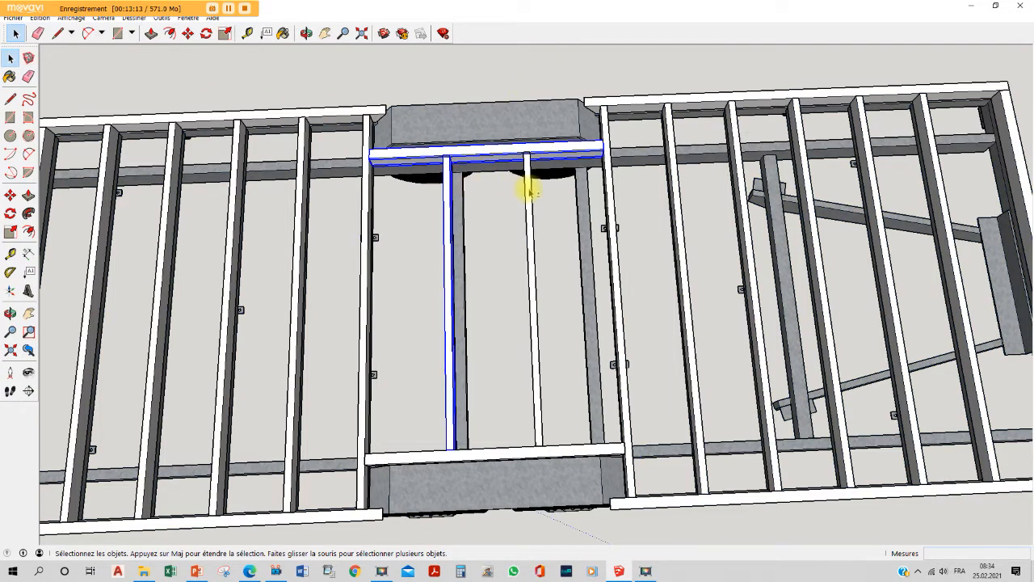
right_click(500, 457)
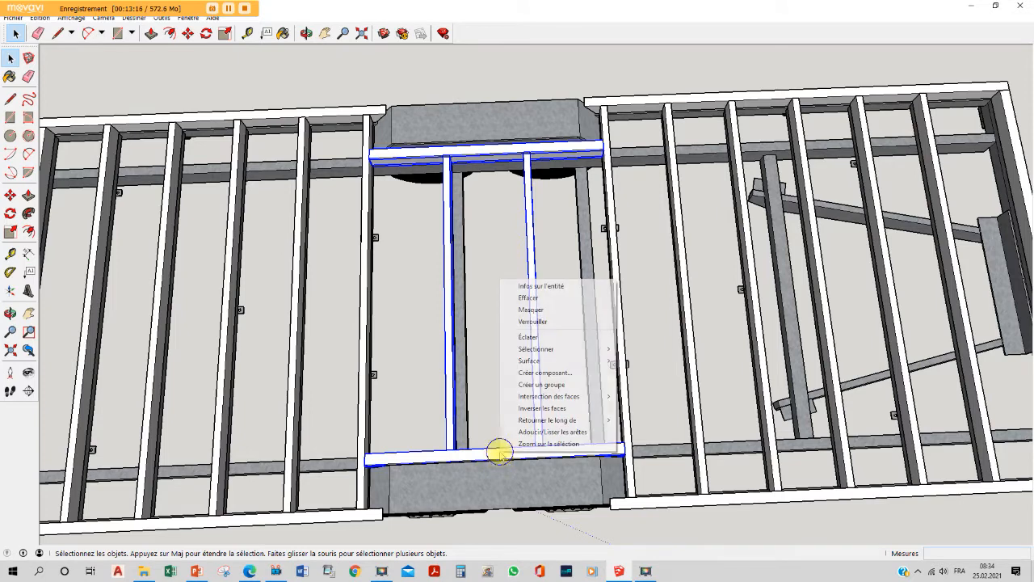
click(563, 384)
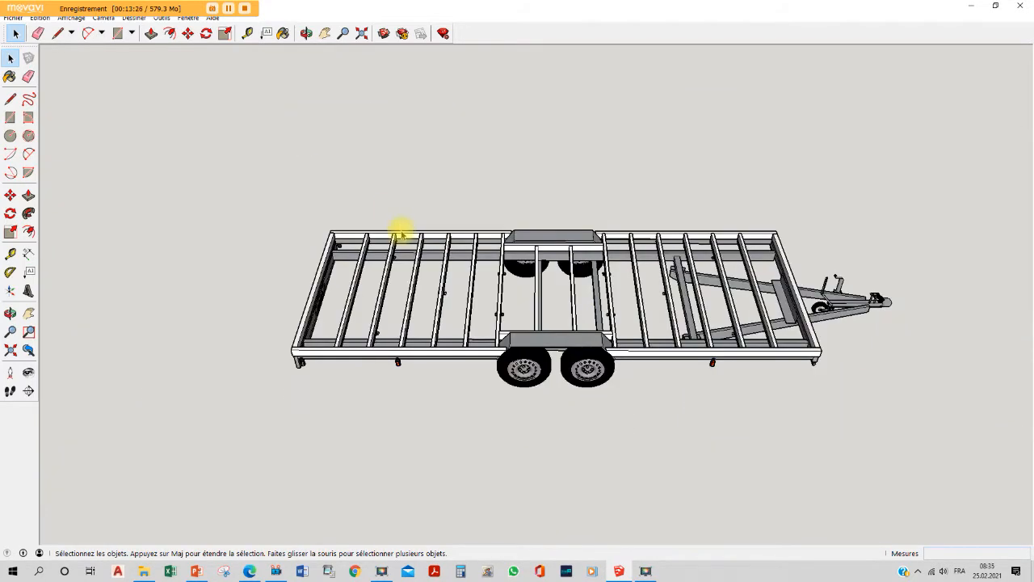
Select the rear floor frame group and display the default tray with the materials.
click(402, 236)
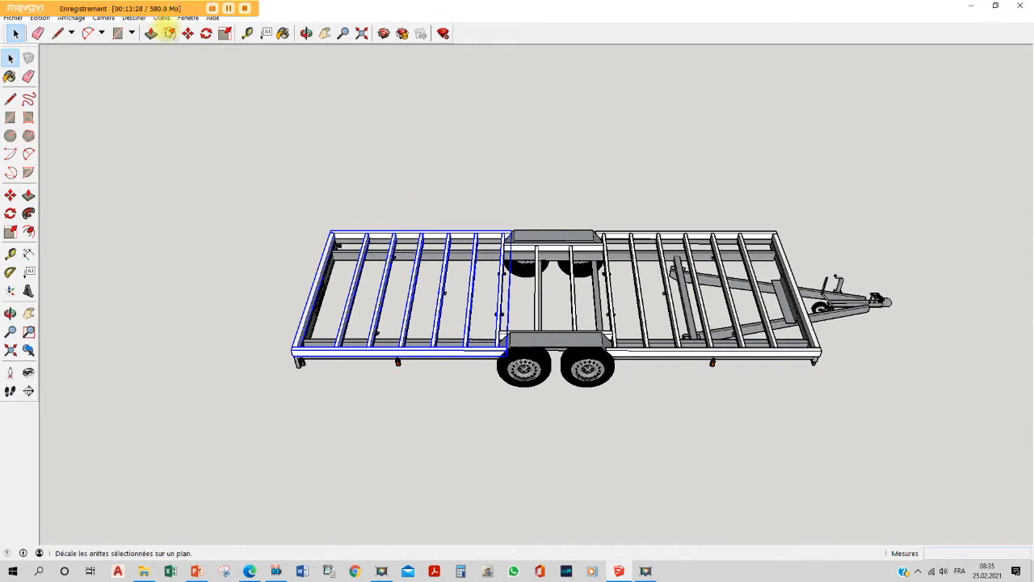
click(188, 17)
mouse_move(214, 31)
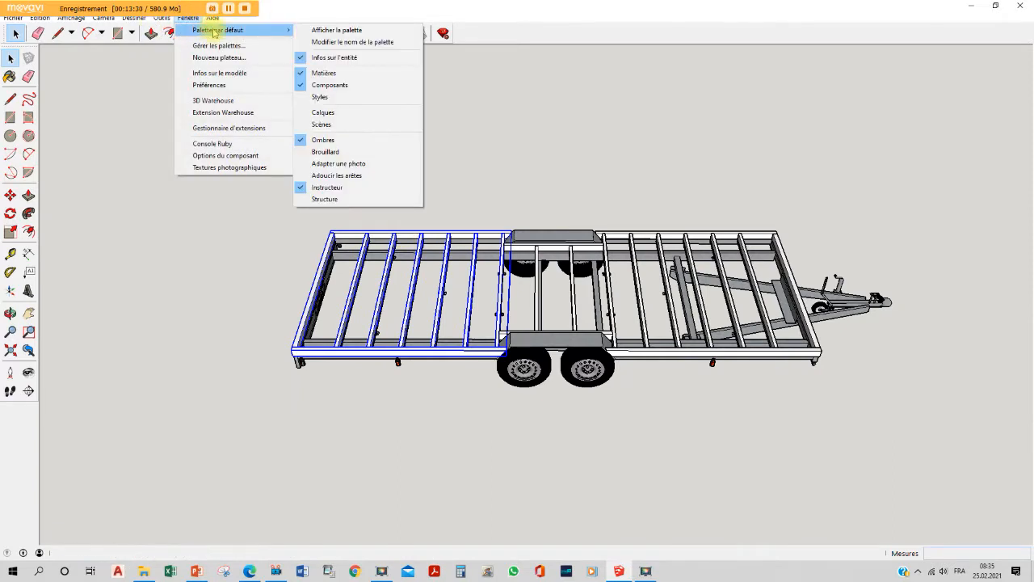
click(326, 30)
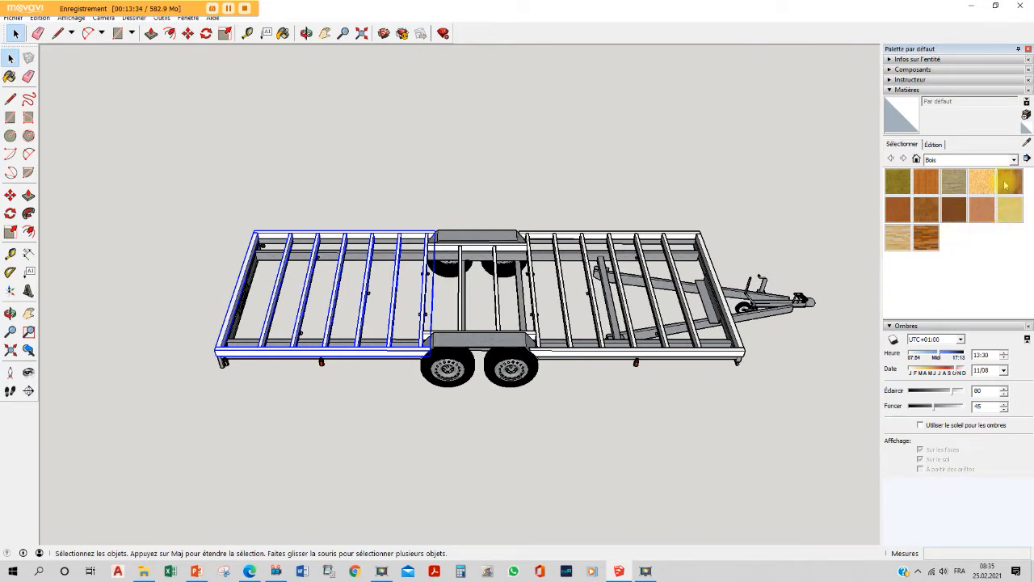
Paint the rear, middle and front floor frame groups with the wood material Bois contreplaqué à nœuds.
click(902, 186)
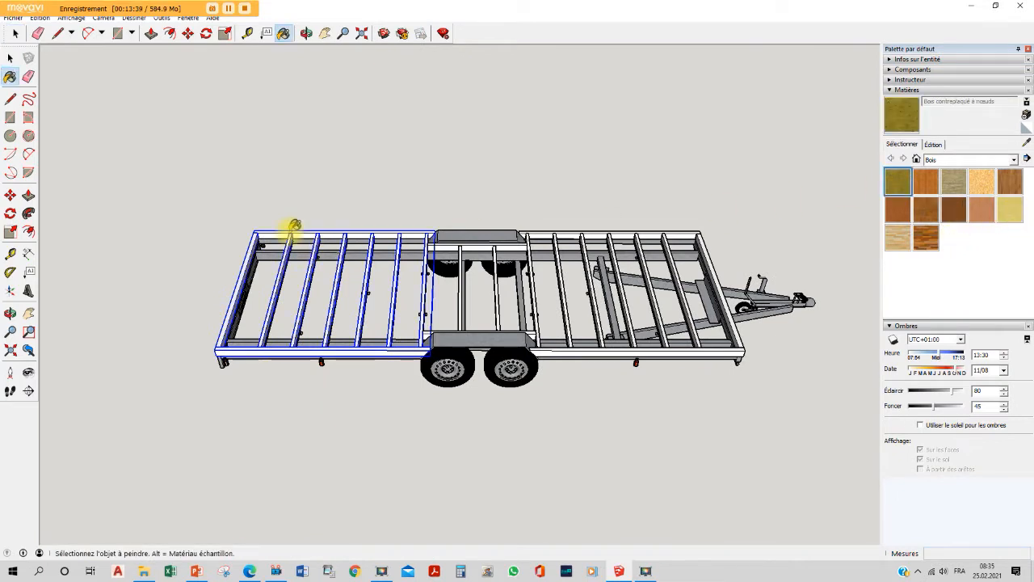
scroll(304, 226, up, 2)
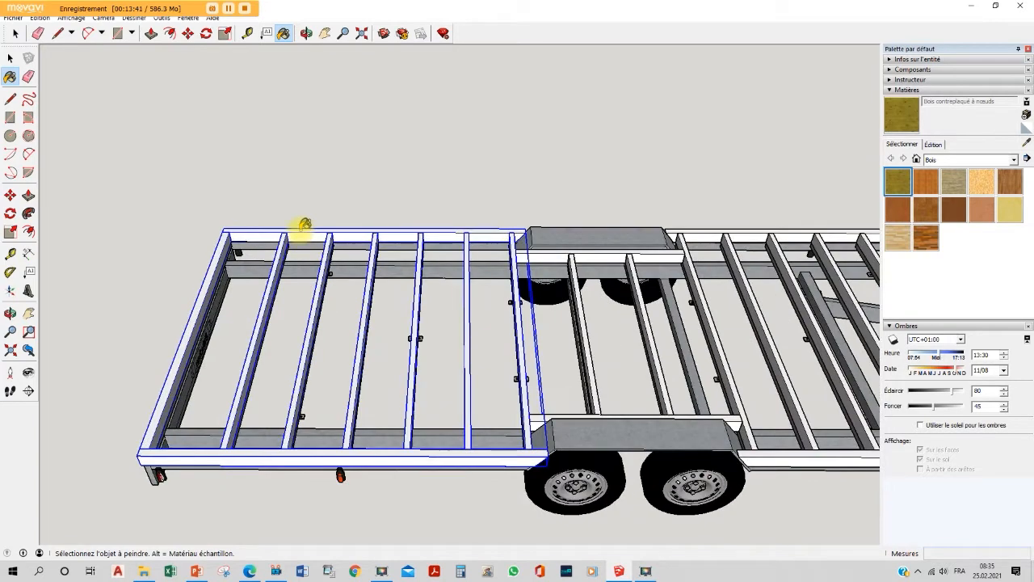
click(304, 224)
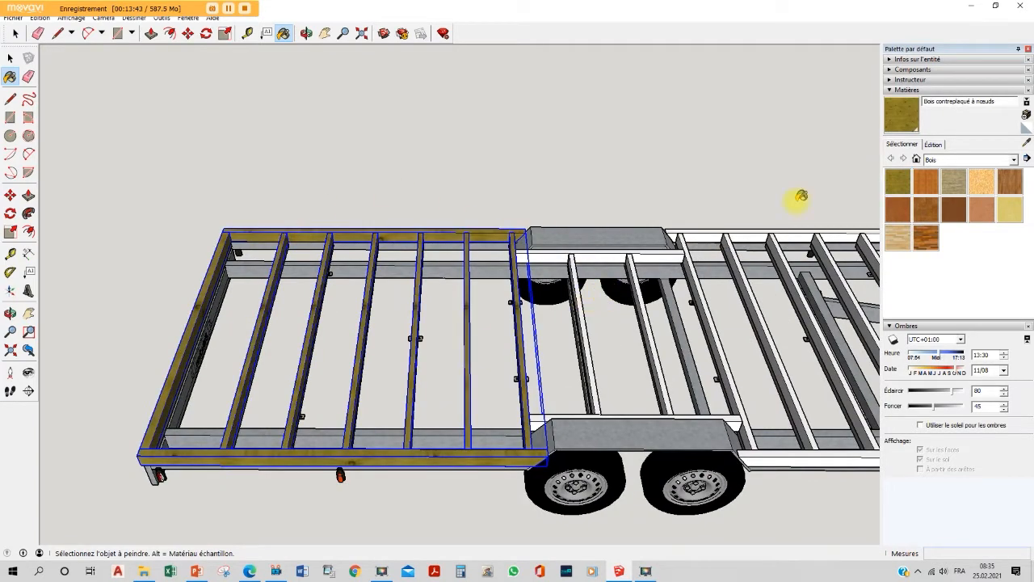
click(627, 249)
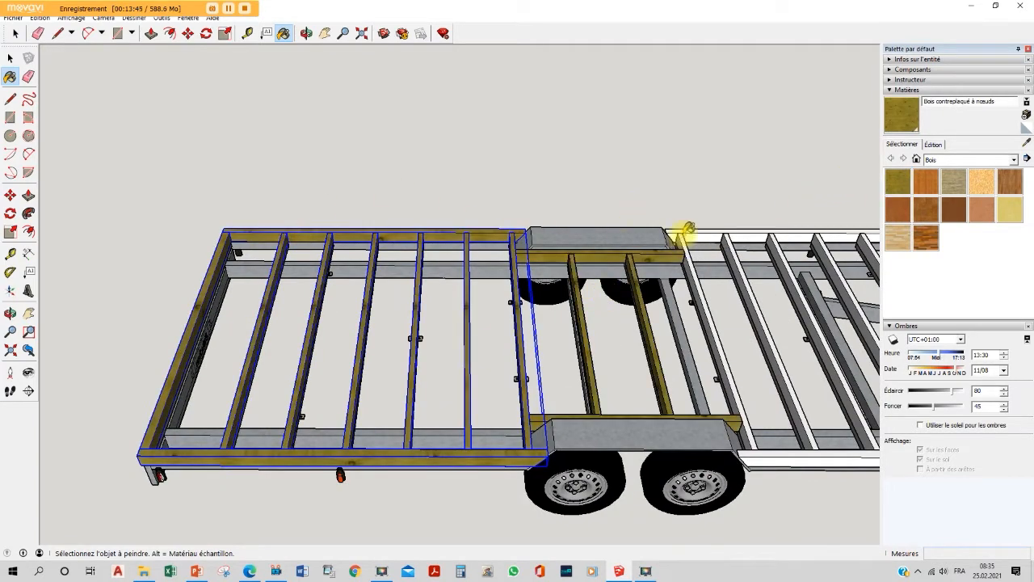
click(686, 231)
scroll(547, 174, down, 3)
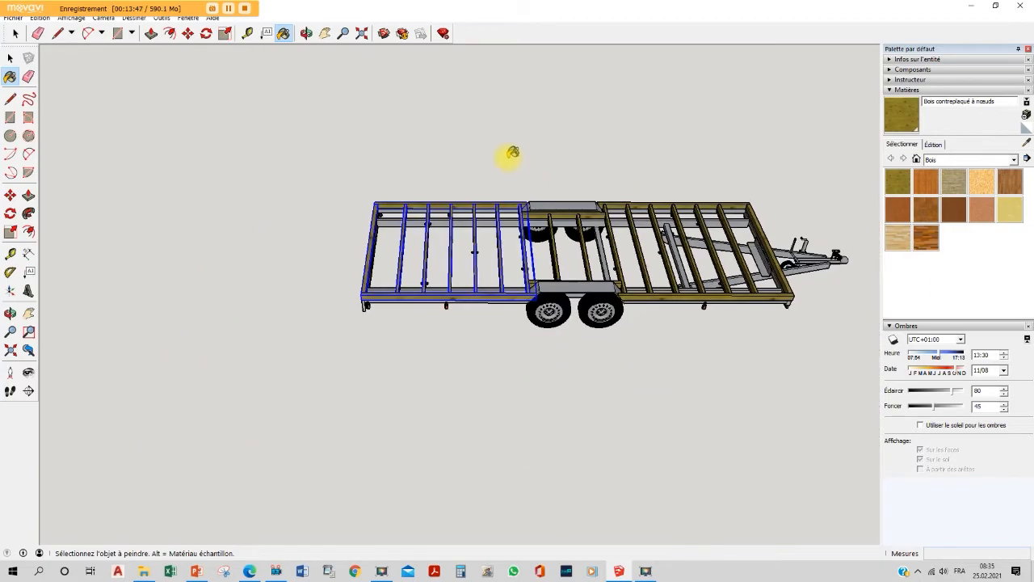
middle_drag(508, 154, 679, 166)
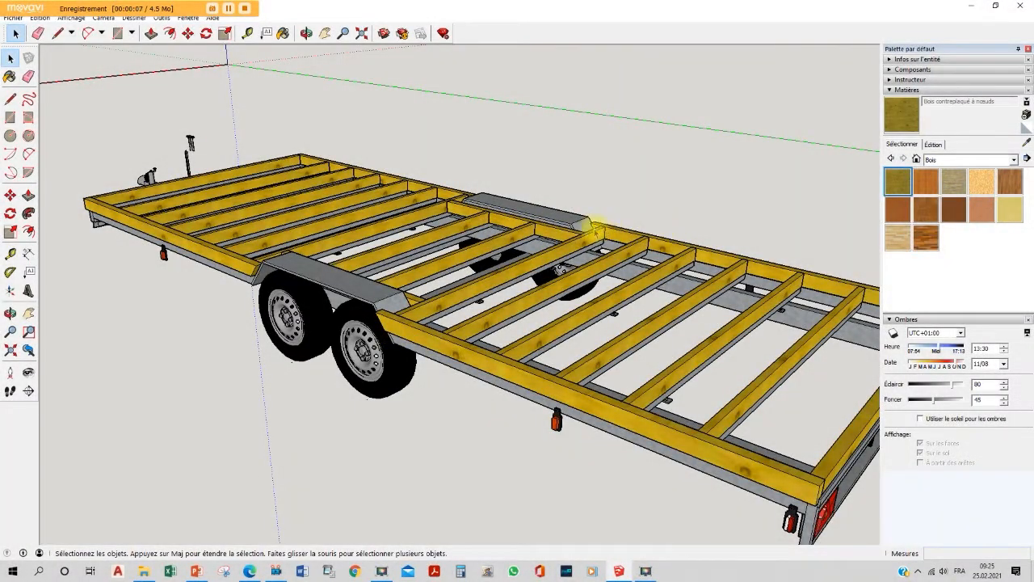
Draw a vertical guide line on the rear side beam's outer face, up from the lower corner of its angled end at the wheel arch.
scroll(595, 230, down, 3)
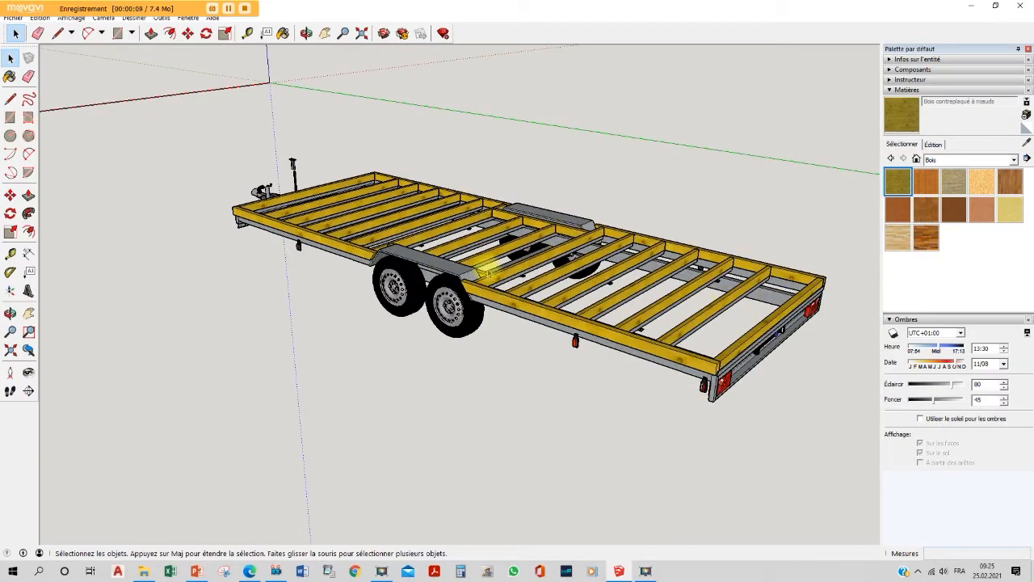
scroll(459, 306, up, 10)
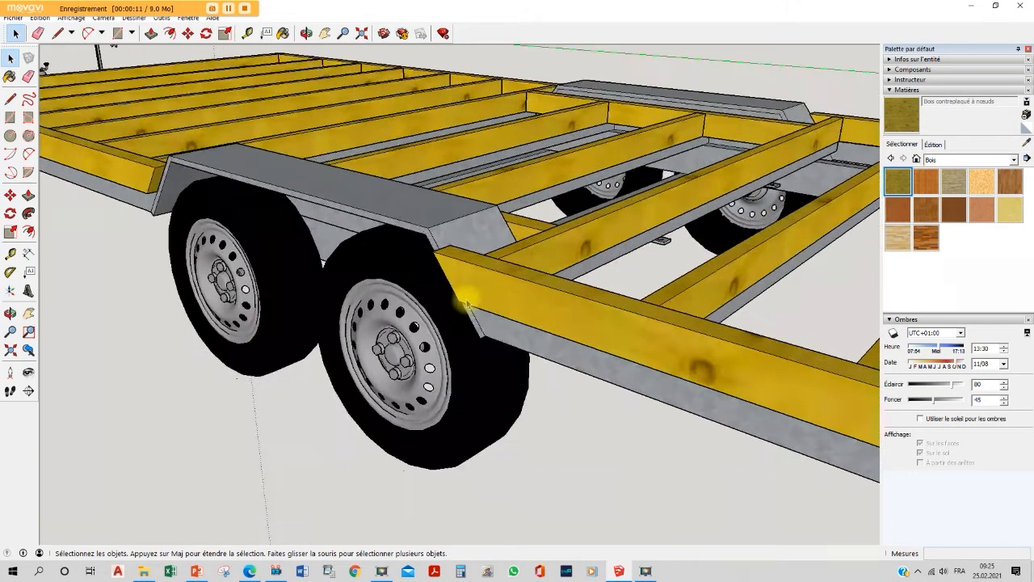
scroll(624, 236, up, 6)
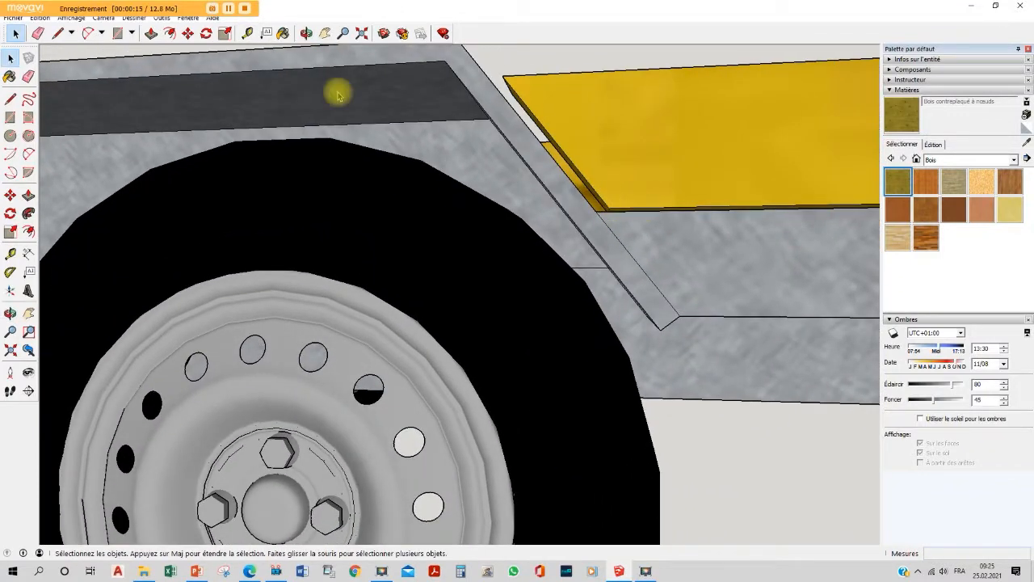
key(l)
click(609, 207)
middle_drag(610, 70, 535, 214)
key(Escape)
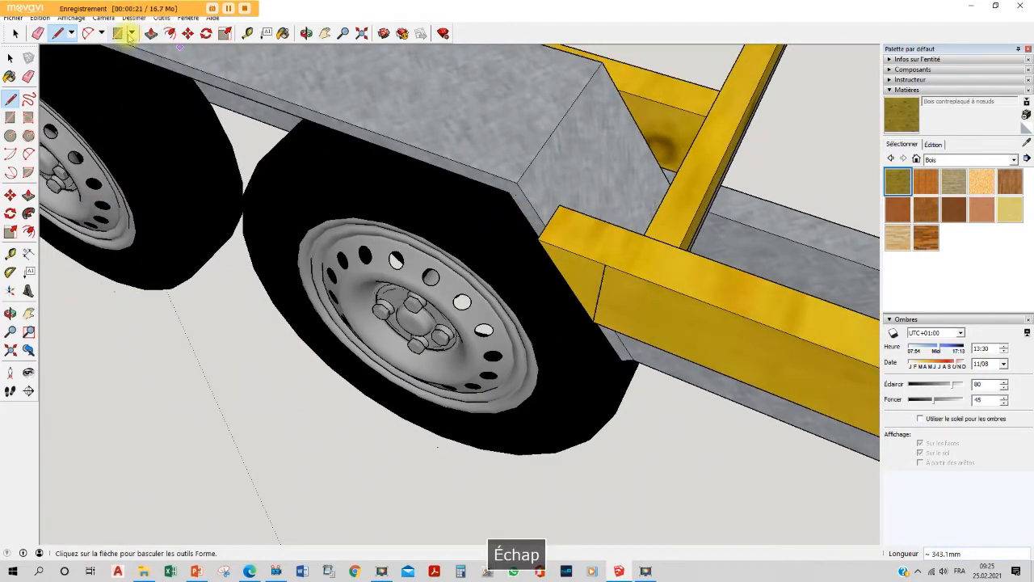
Draw a rectangle of about 2460 × 2560.6 mm over the rear floor frame, from the guide line's upper end to the opposite rear corner.
click(130, 33)
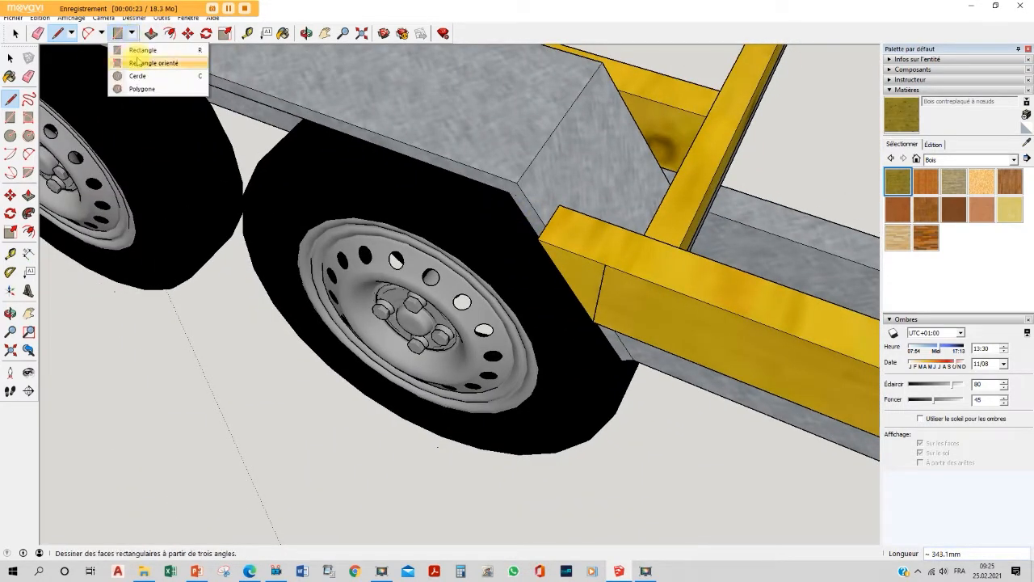
click(139, 51)
click(131, 34)
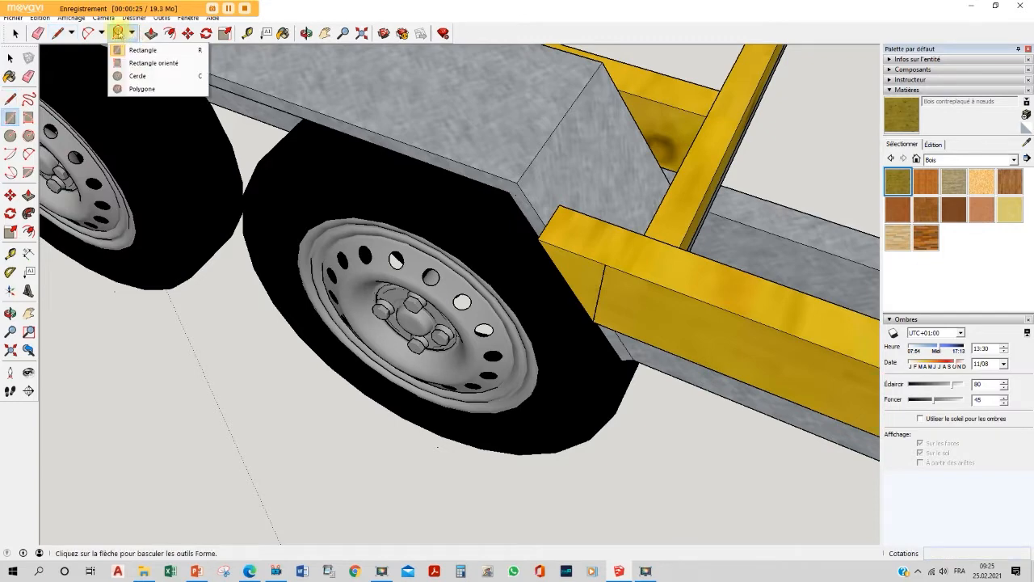
click(605, 264)
scroll(602, 263, down, 10)
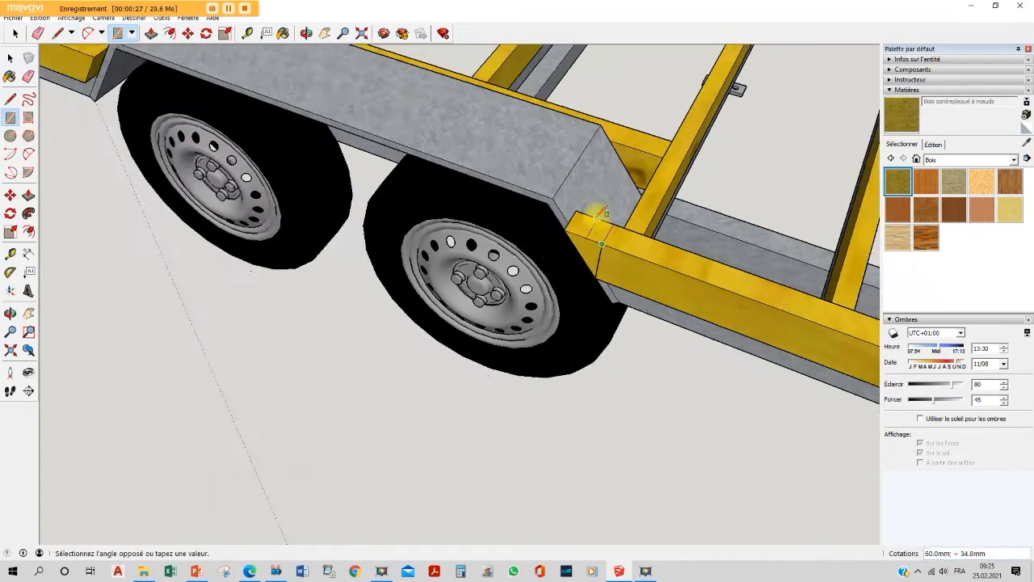
scroll(451, 259, down, 5)
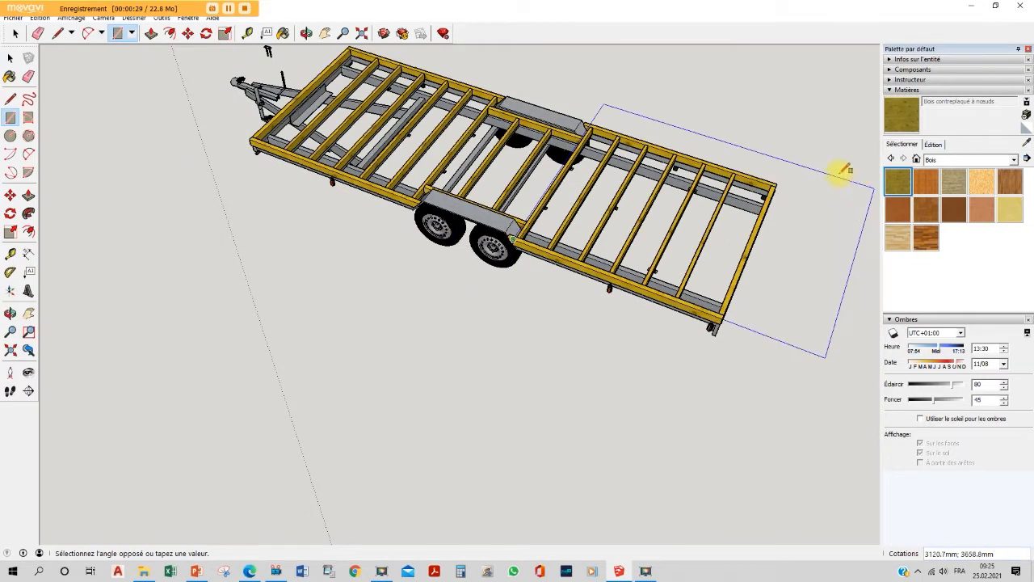
scroll(799, 173, up, 4)
scroll(782, 176, up, 2)
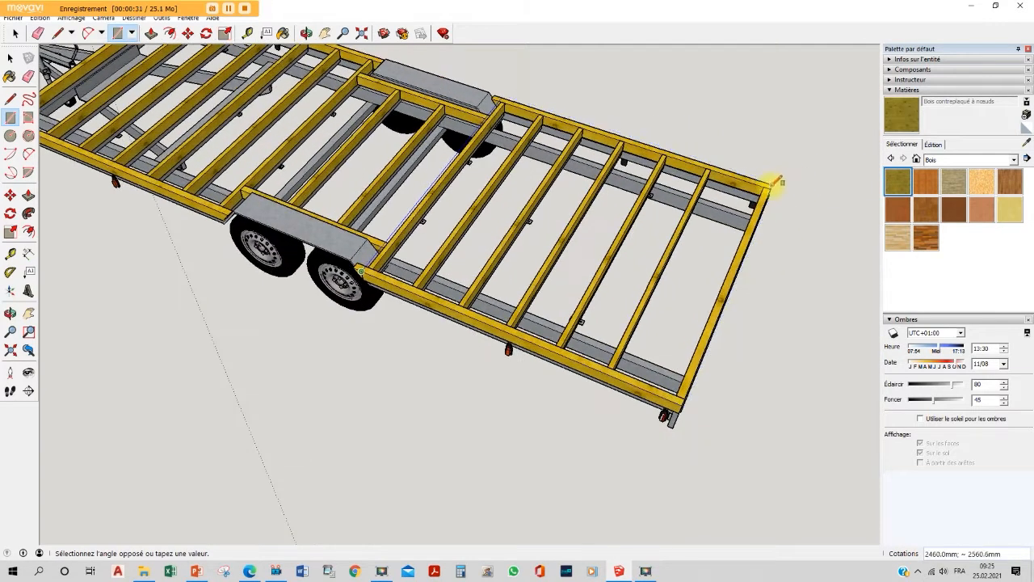
click(776, 182)
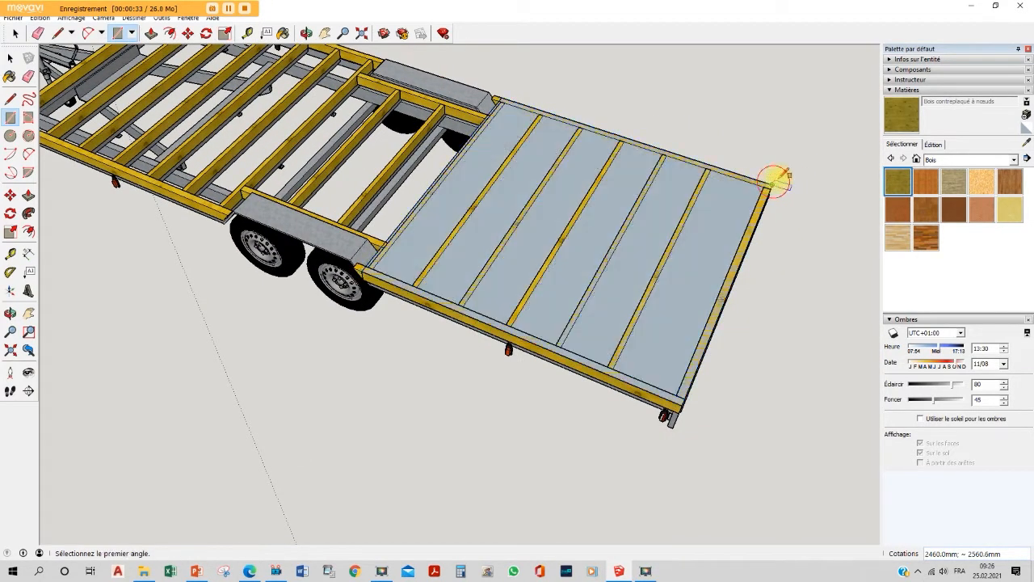
key(Escape)
Delete the vertical guide line on the side beam beside the wheel arch.
scroll(372, 292, up, 4)
key(space)
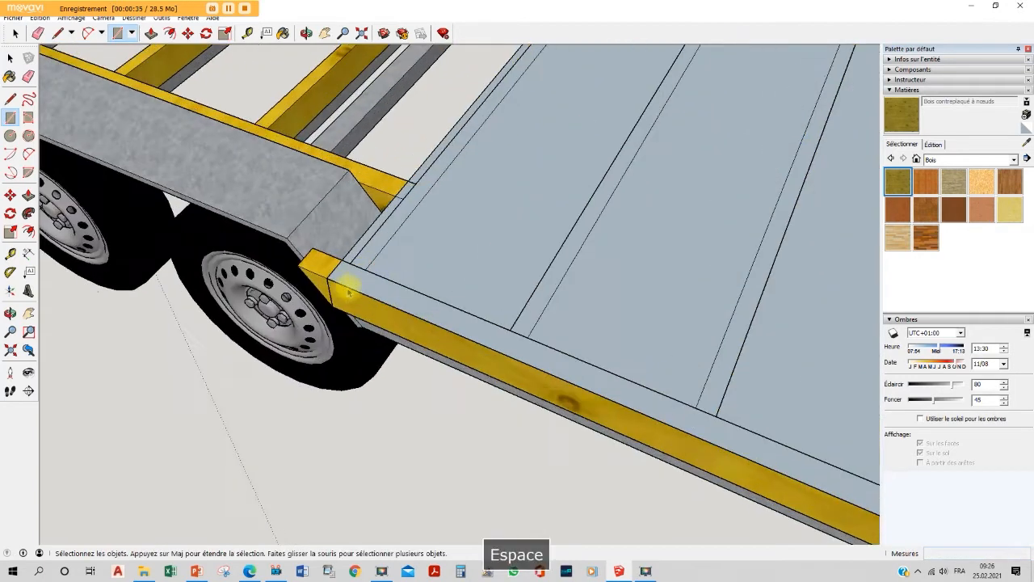
key(Delete)
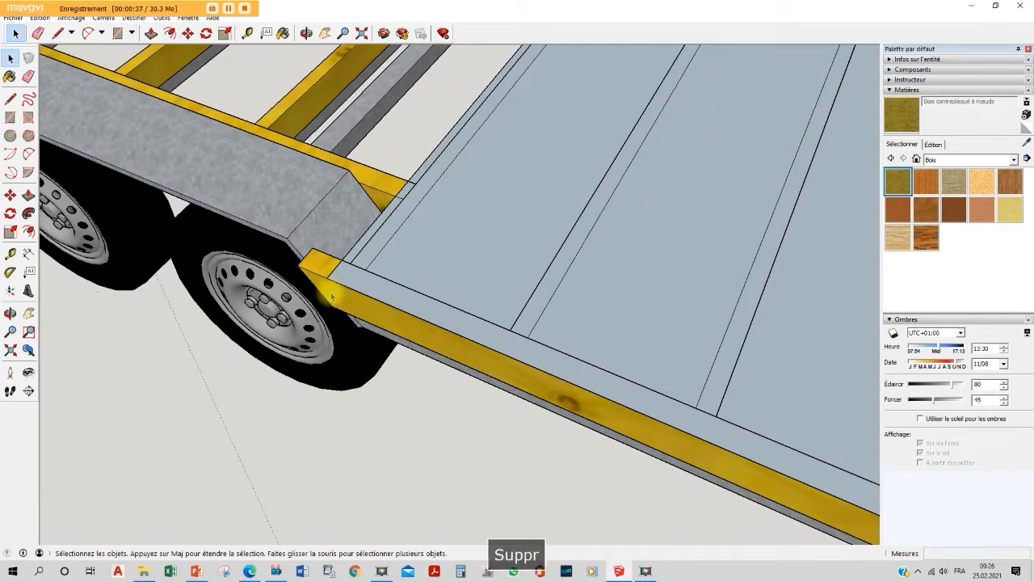
Extrude the rectangle on the rear floor frame into a thin sheet with Push/Pull.
click(151, 33)
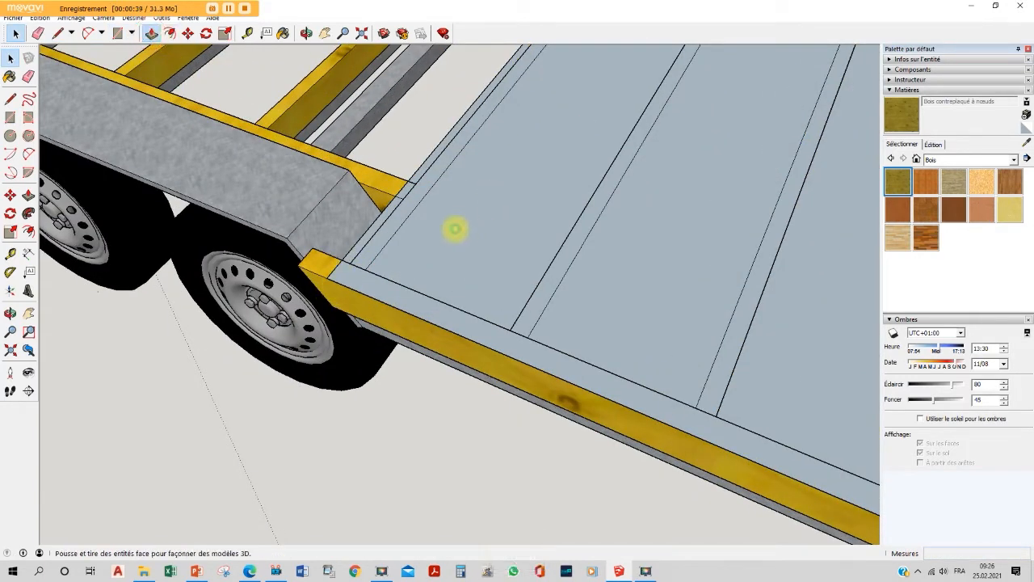
click(455, 233)
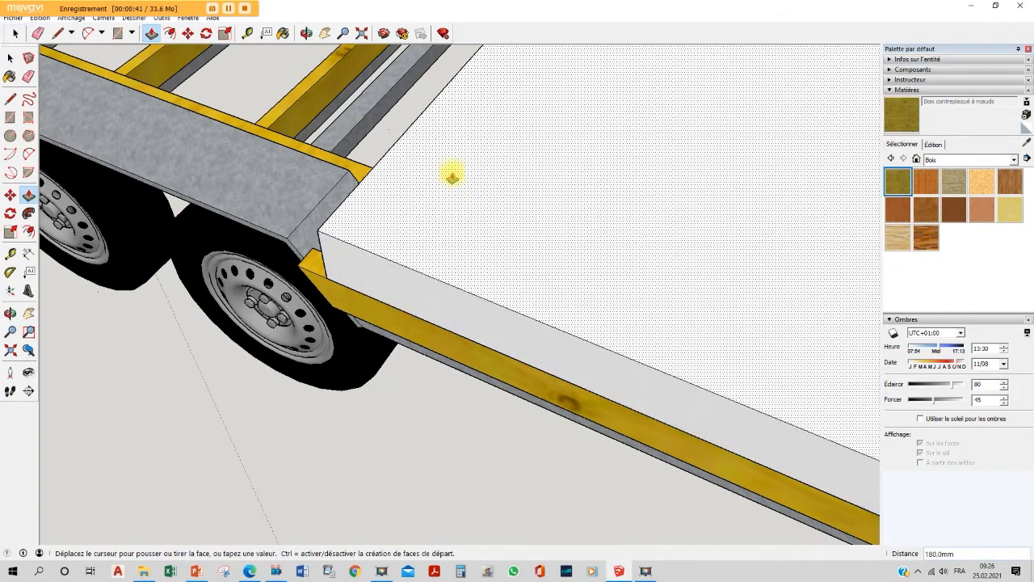
key(Return)
Move the rear floor frame group 1000 mm down along the blue axis, leaving the thin sheet in place.
scroll(426, 345, down, 3)
middle_drag(425, 345, 517, 170)
scroll(450, 201, down, 3)
middle_drag(832, 246, 796, 282)
key(space)
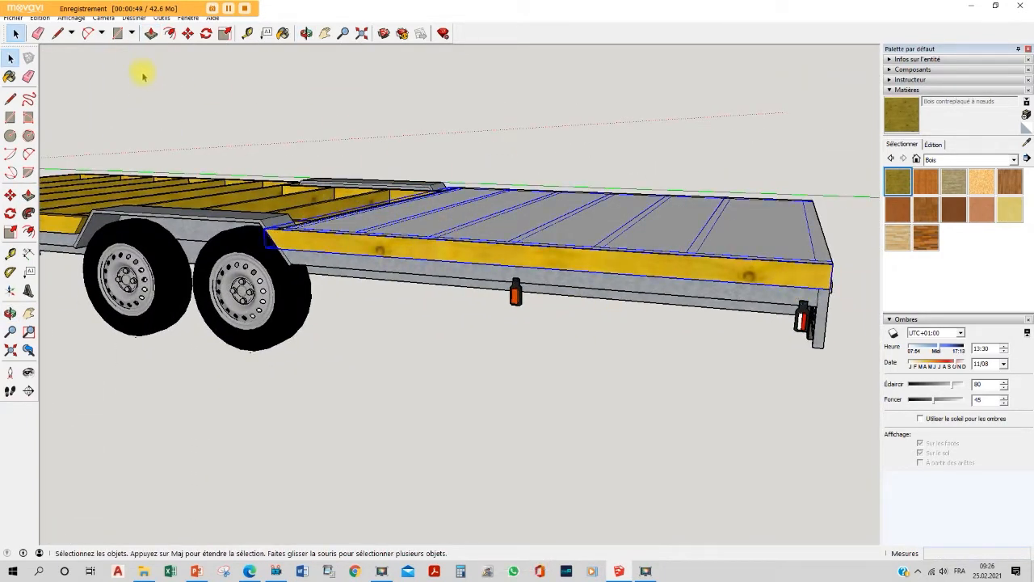
click(188, 33)
drag(359, 247, 360, 380)
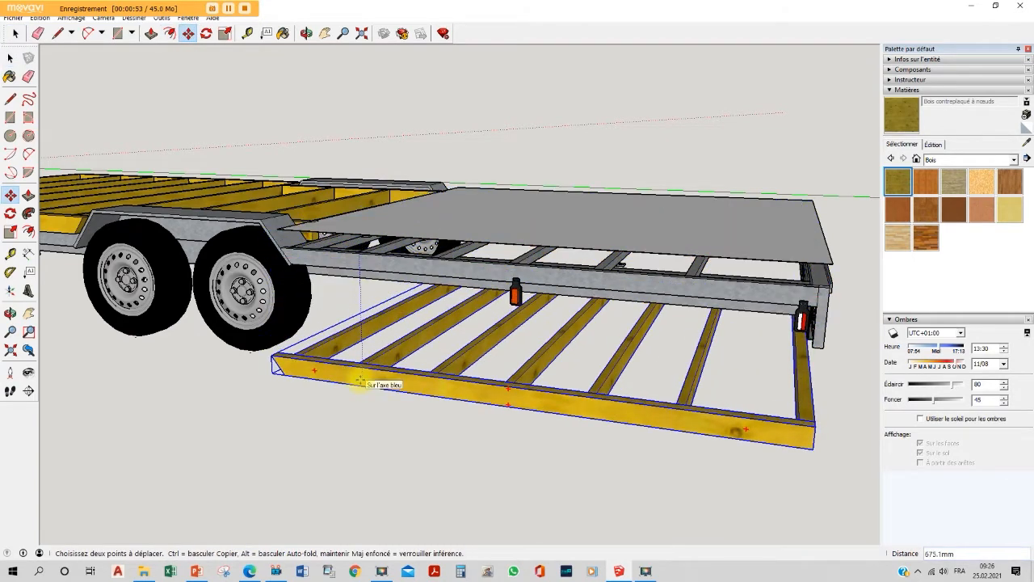
text(100)
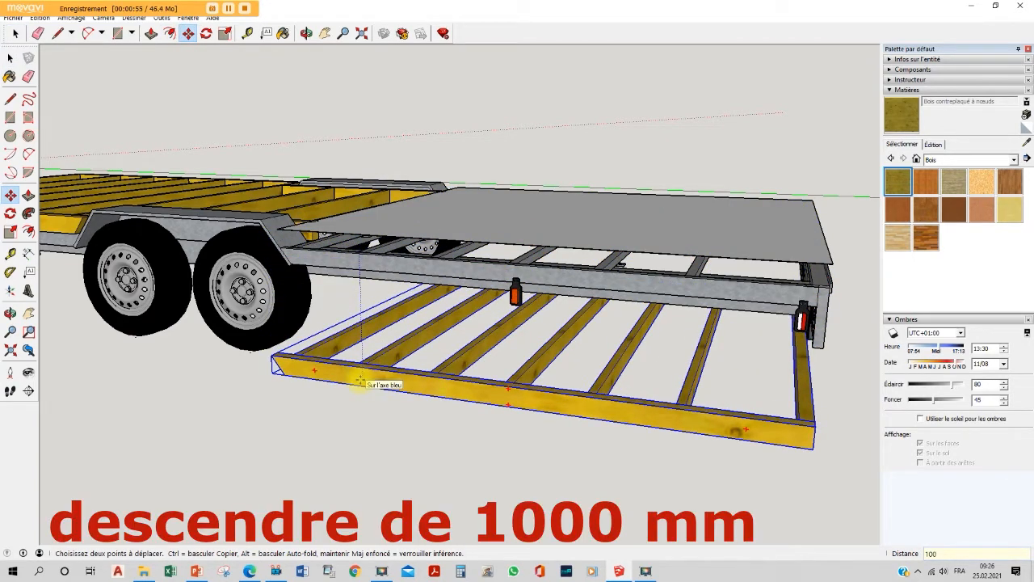
text(0)
key(Return)
key(Escape)
key(space)
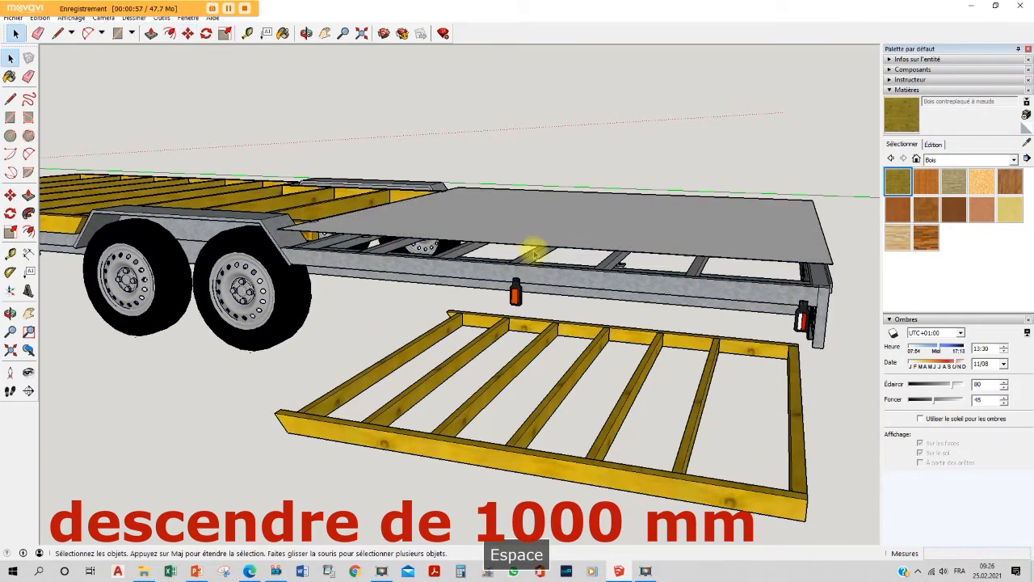
Select the whole thin sheet without the trailer chassis and make it a group.
middle_drag(376, 207, 508, 197)
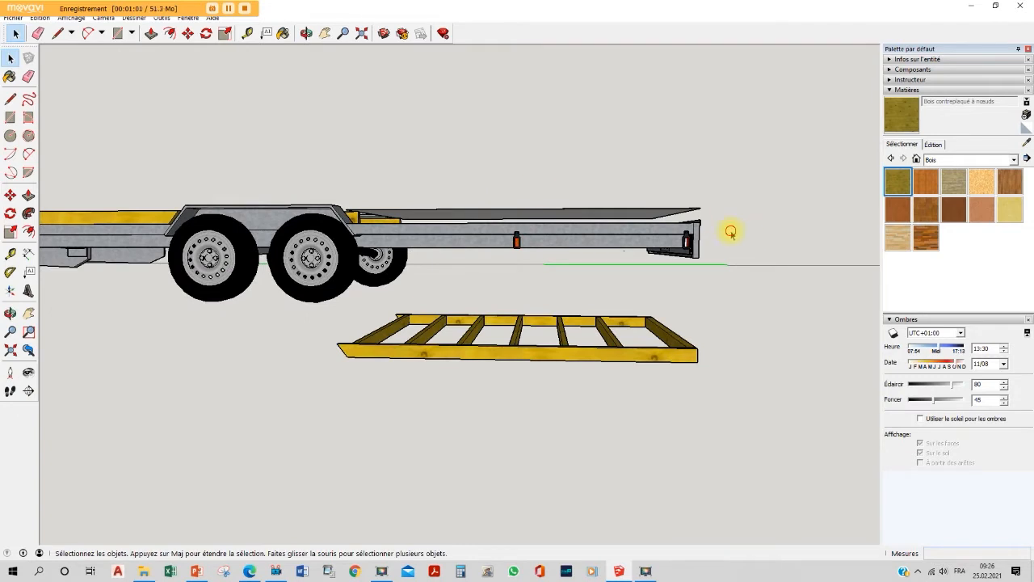
drag(340, 129, 341, 130)
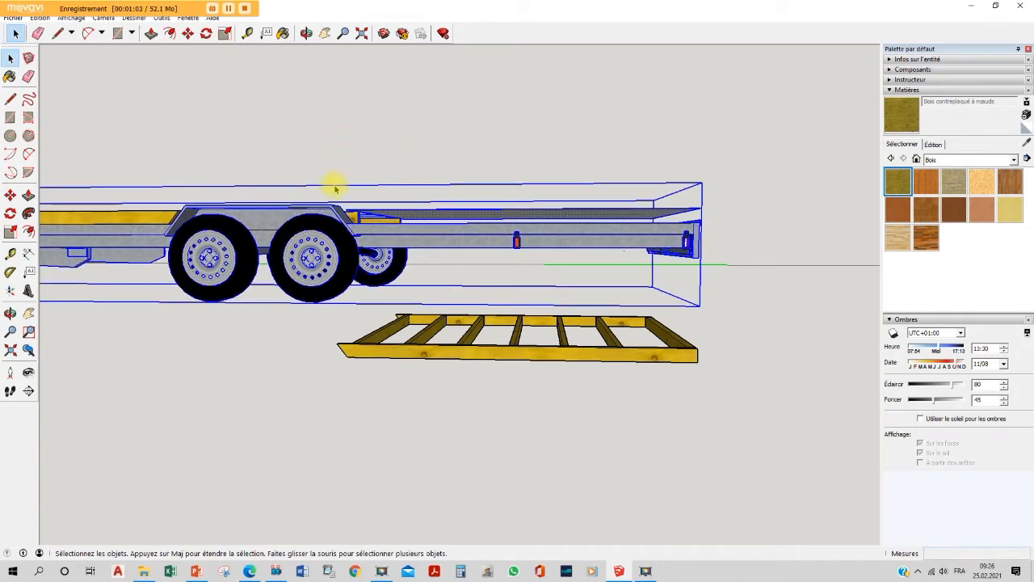
click(347, 215)
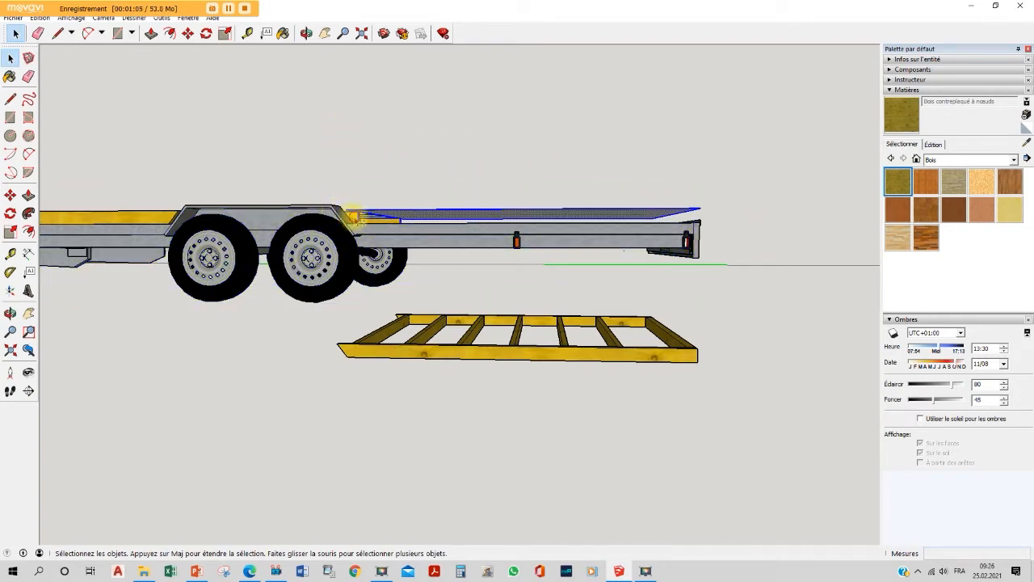
right_click(511, 211)
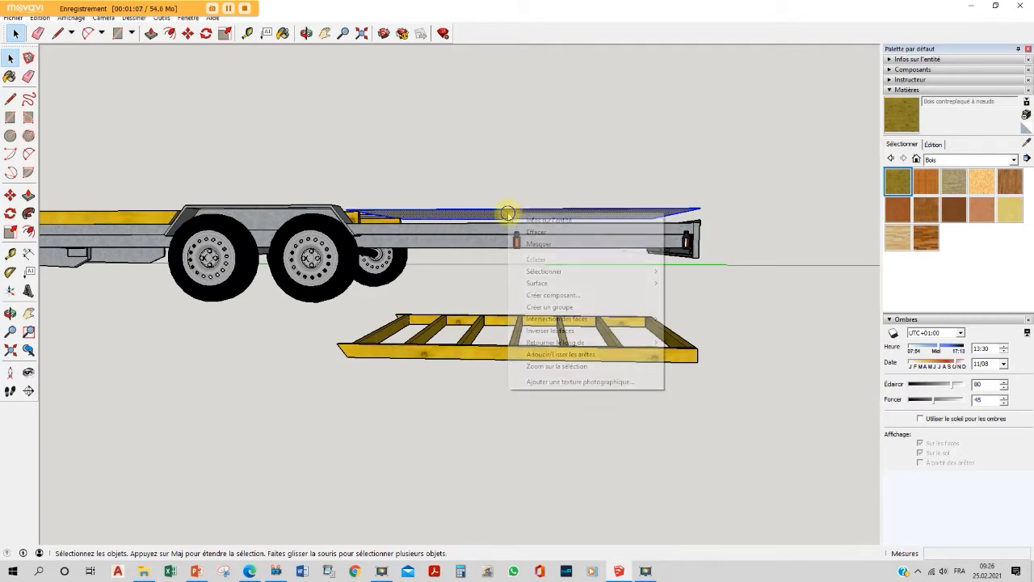
click(564, 306)
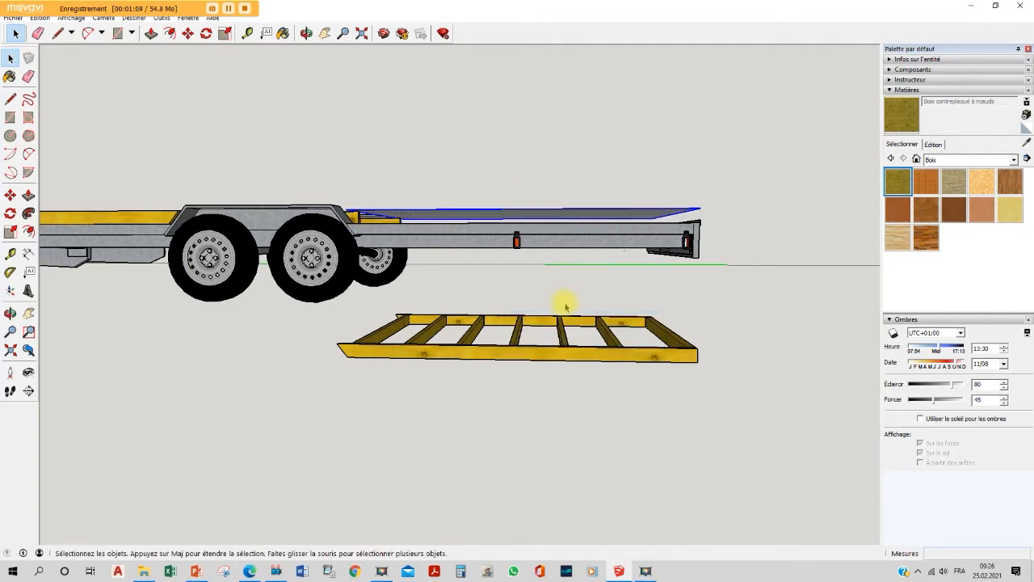
Paint the rear sheet group with the metal material Acier inoxydable brossé.
middle_drag(702, 200, 1021, 125)
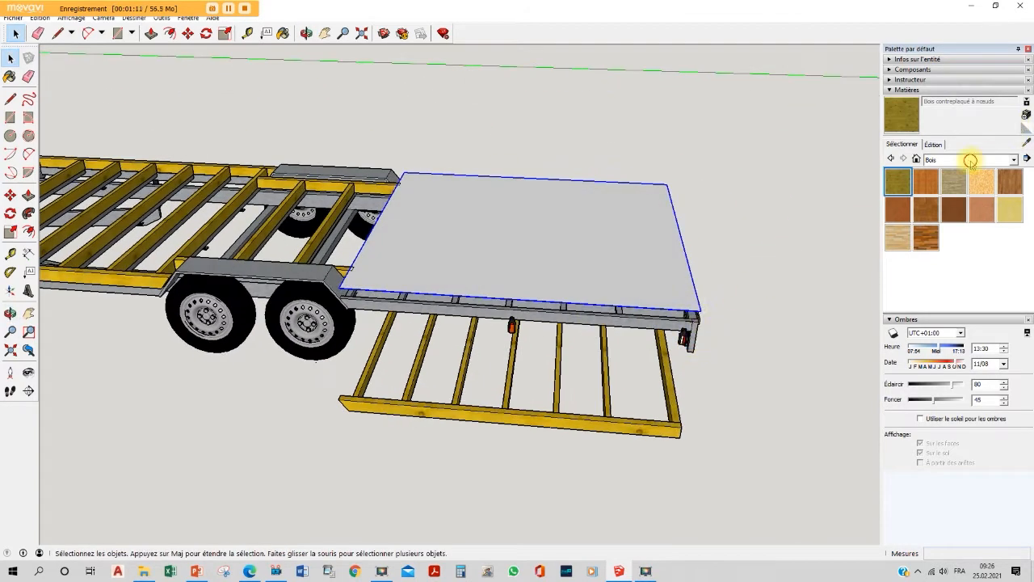
click(970, 160)
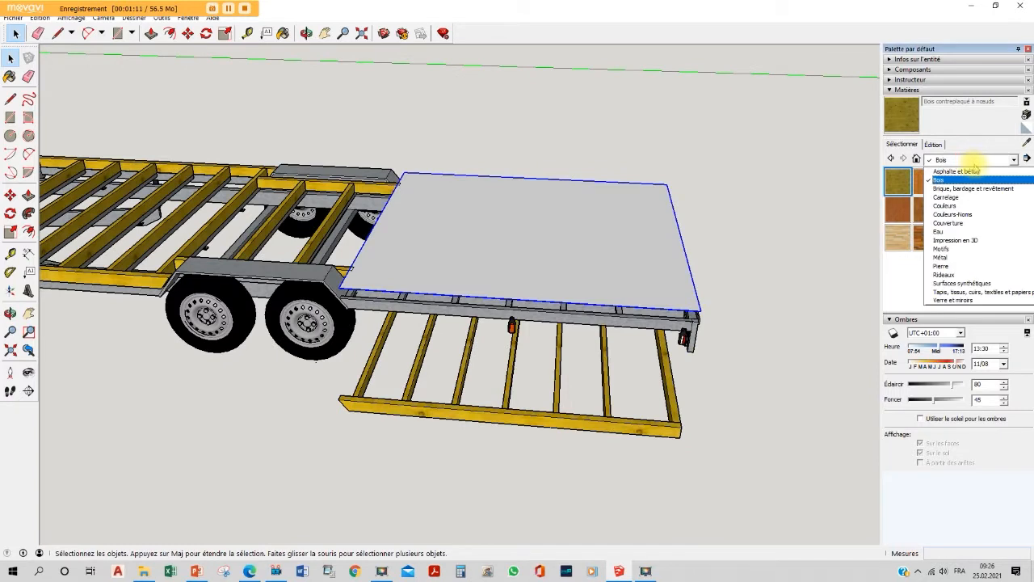
click(961, 258)
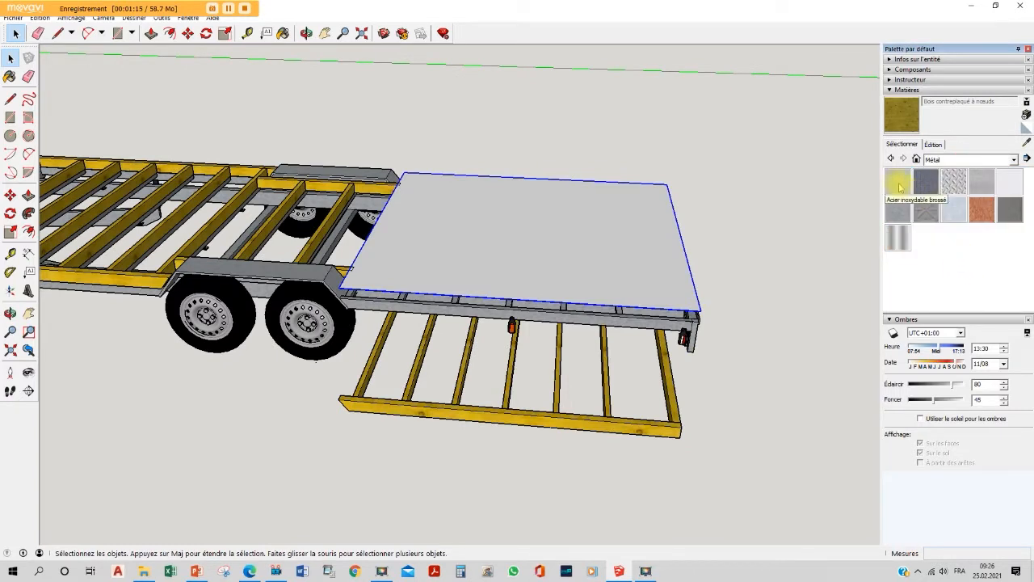
click(899, 186)
click(533, 235)
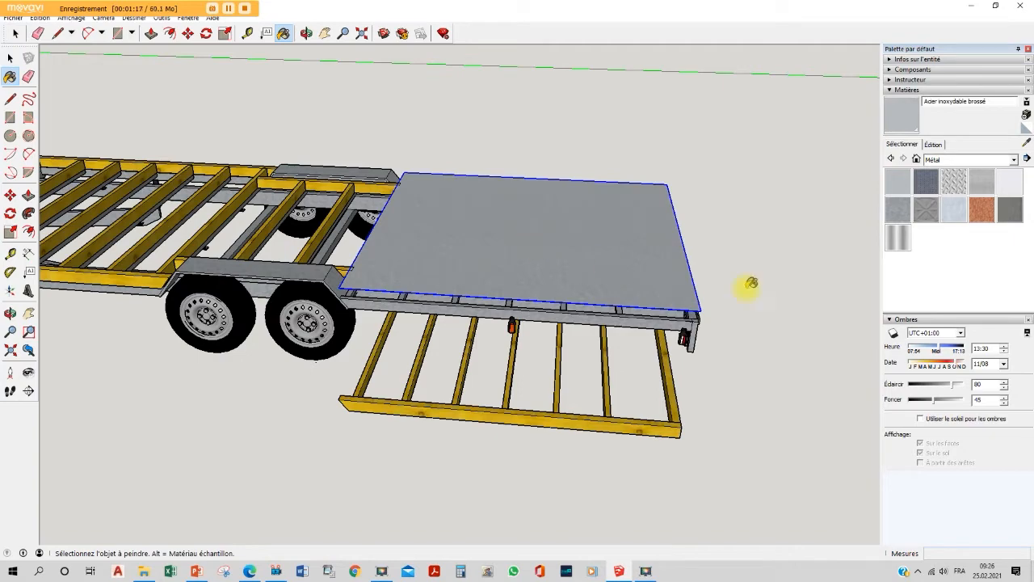
key(Escape)
key(space)
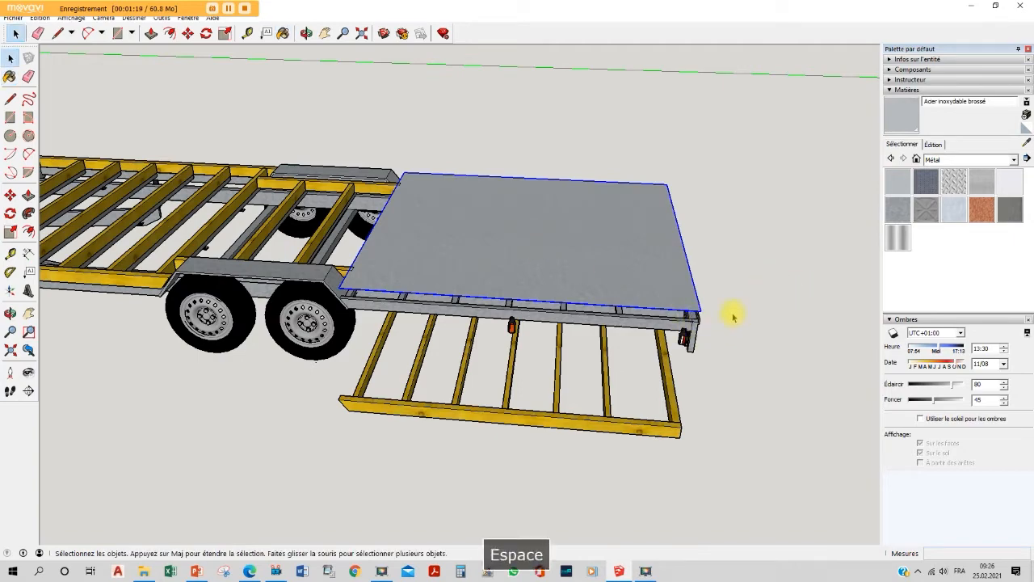
Move the rear stainless steel sheet group 100 mm down along the blue axis onto the trailer chassis.
middle_drag(616, 243, 620, 190)
scroll(355, 239, up, 5)
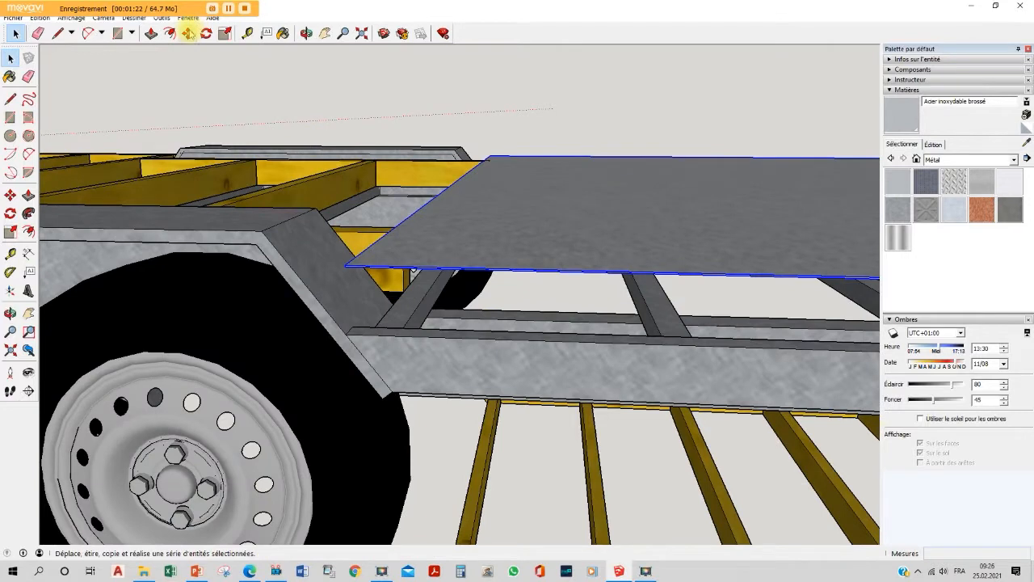
click(189, 33)
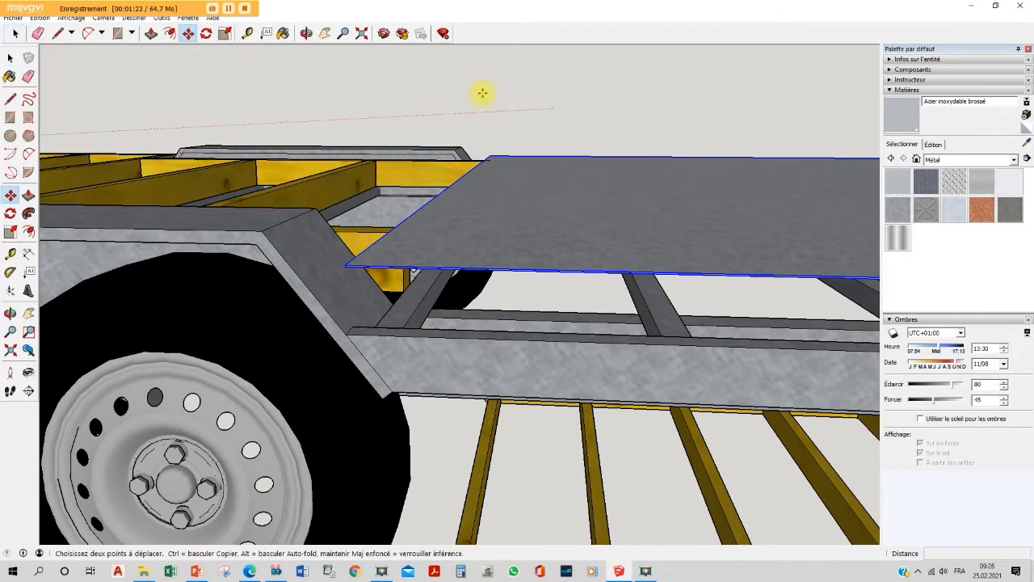
click(531, 270)
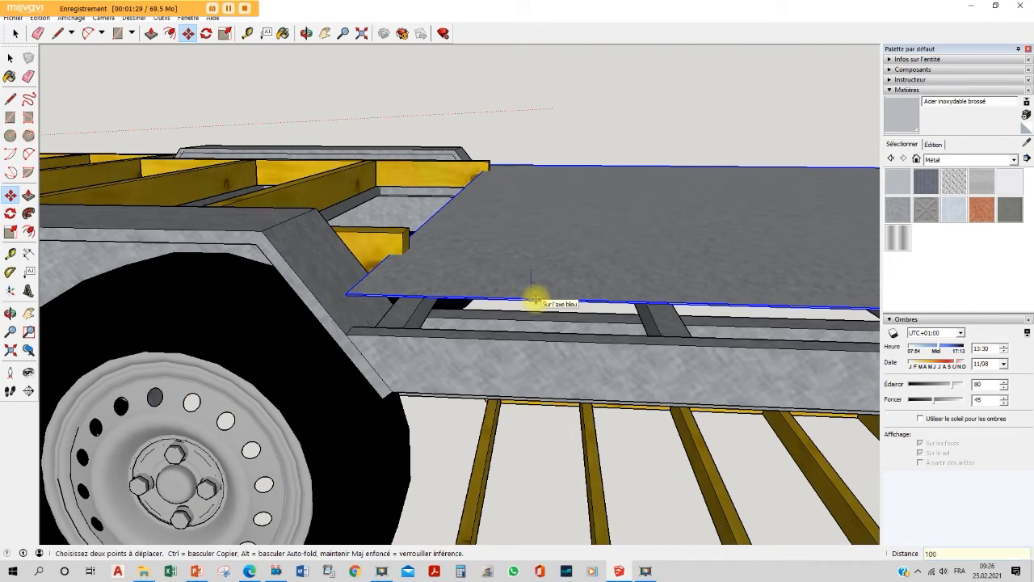
key(Return)
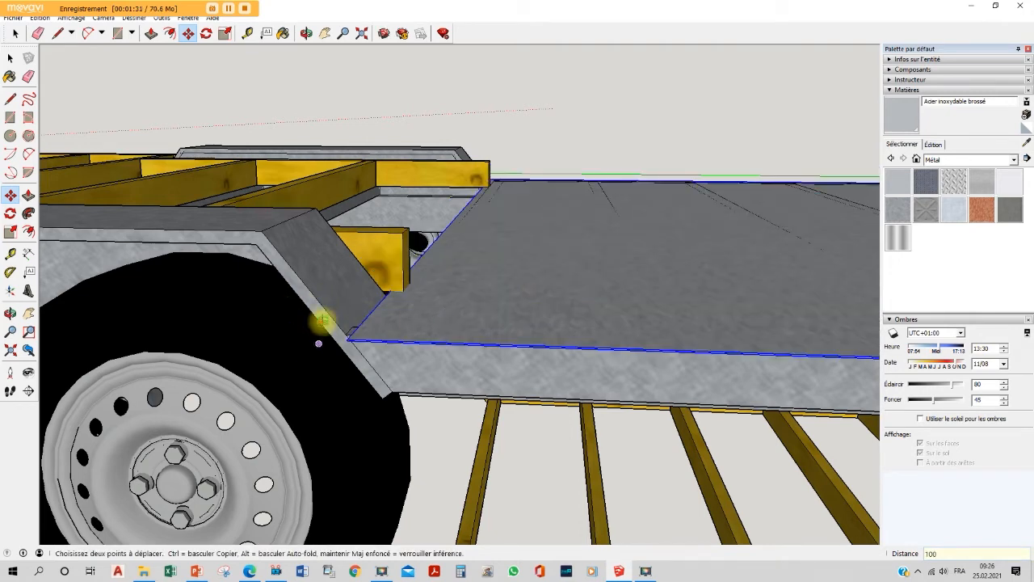
scroll(353, 229, up, 10)
middle_drag(391, 348, 351, 362)
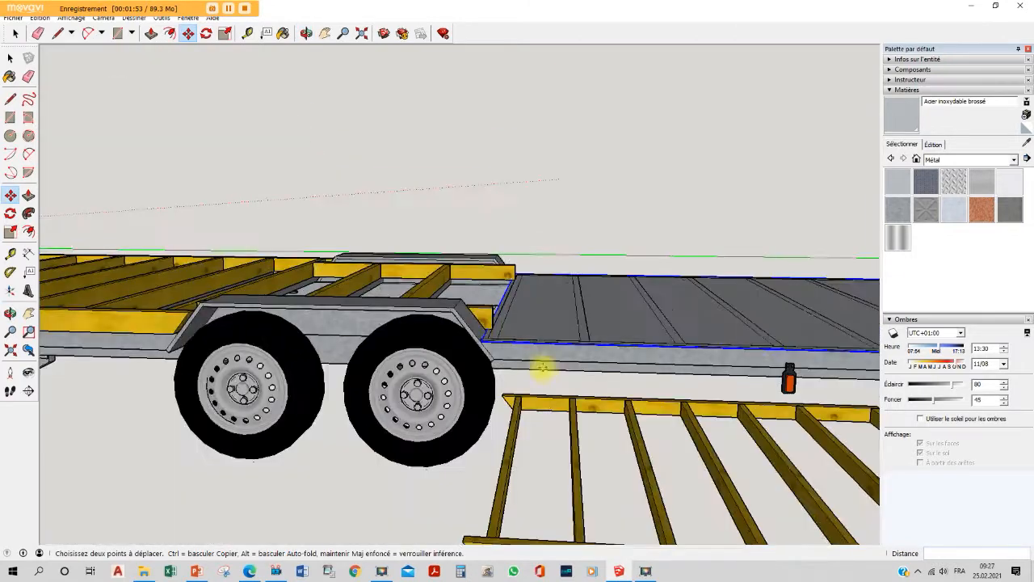
Move the rear floor frame group 1002 mm up along the blue axis, back above the stainless steel sheet.
scroll(542, 368, down, 3)
key(space)
click(540, 475)
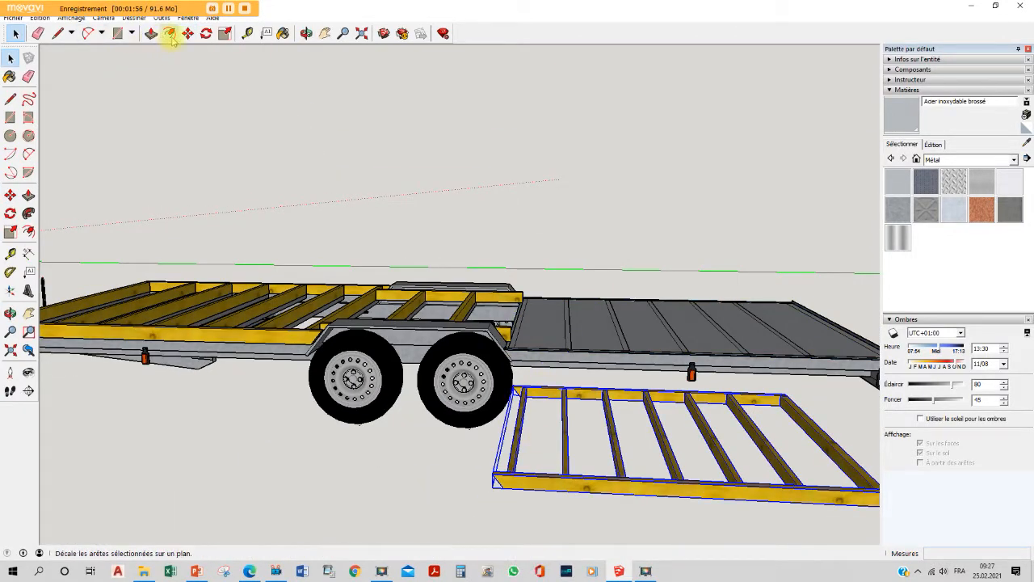
click(503, 488)
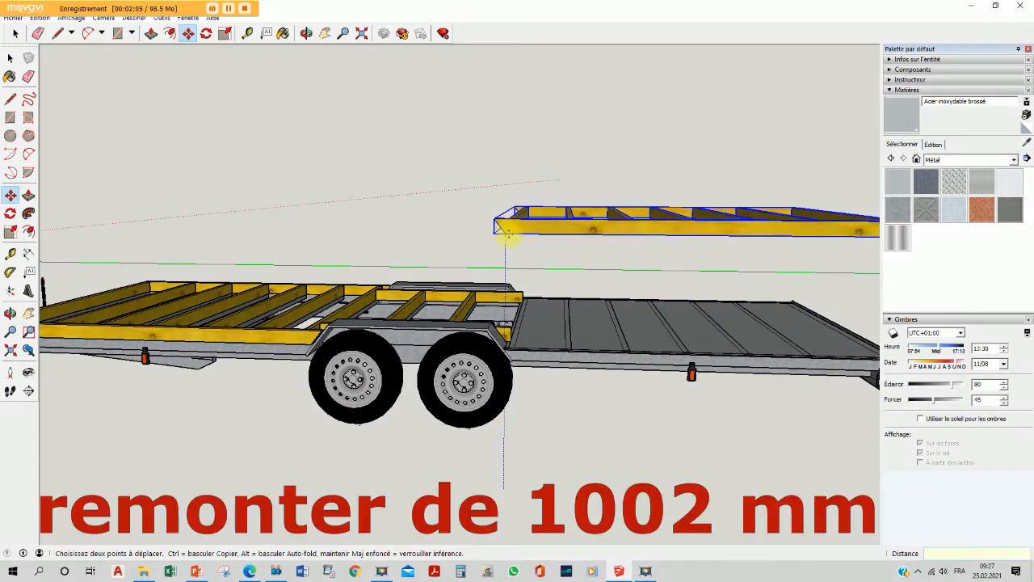
Raise the rear wooden joist frame by 1002 mm so it sits on the trailer's metal plate.
text(1002)
key(Return)
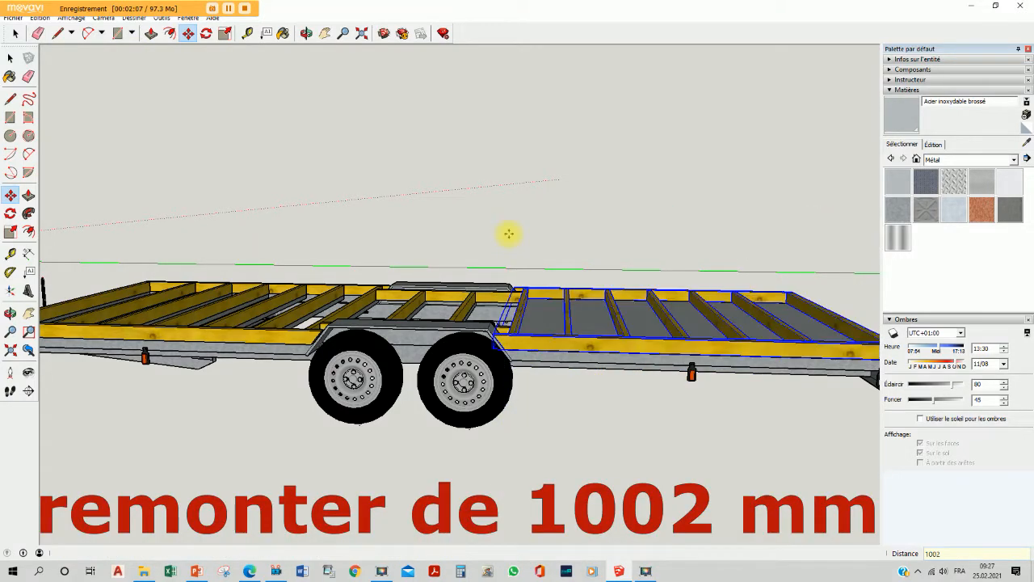
key(Escape)
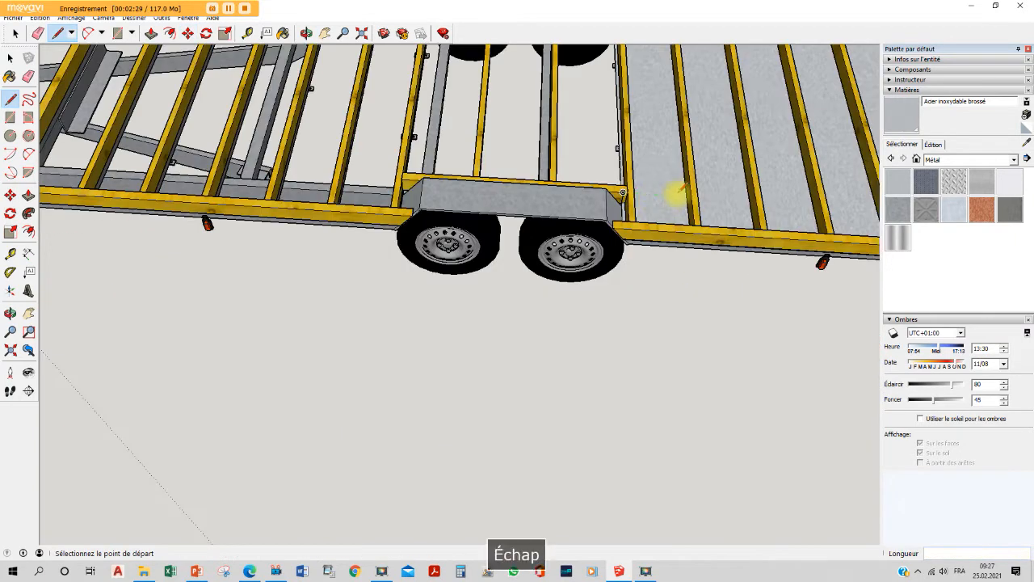
Copy the metal plate under the rear joist frame and paste it at the outer corner of the front joist frame.
key(space)
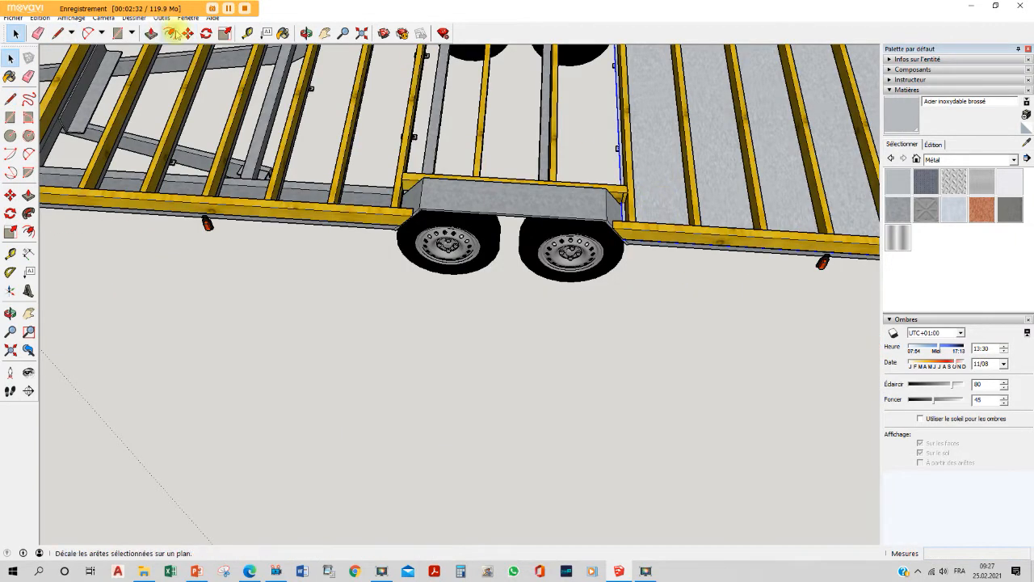
key(ctrl+c)
key(ctrl+v)
middle_drag(579, 214, 154, 150)
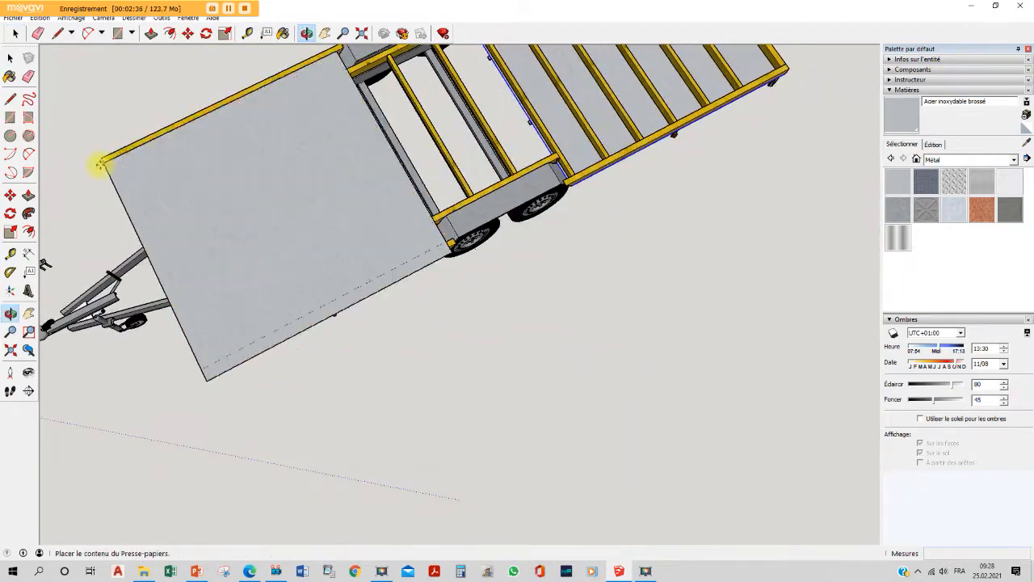
scroll(99, 153, up, 8)
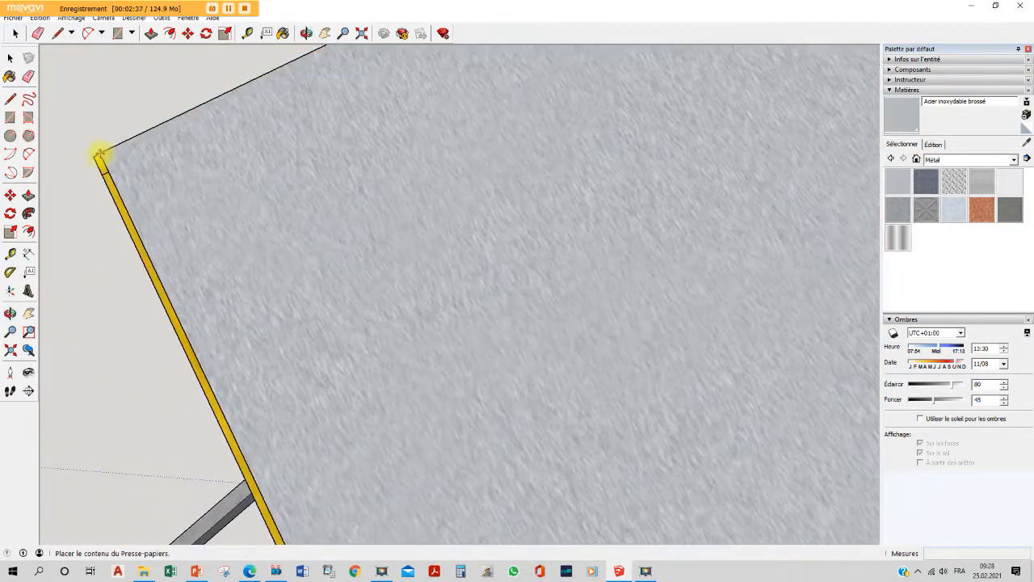
click(97, 155)
Move the pasted metal plate down 102 mm from the front frame's top corner to its underside.
middle_drag(348, 190, 646, 38)
middle_drag(164, 420, 391, 229)
scroll(395, 219, up, 10)
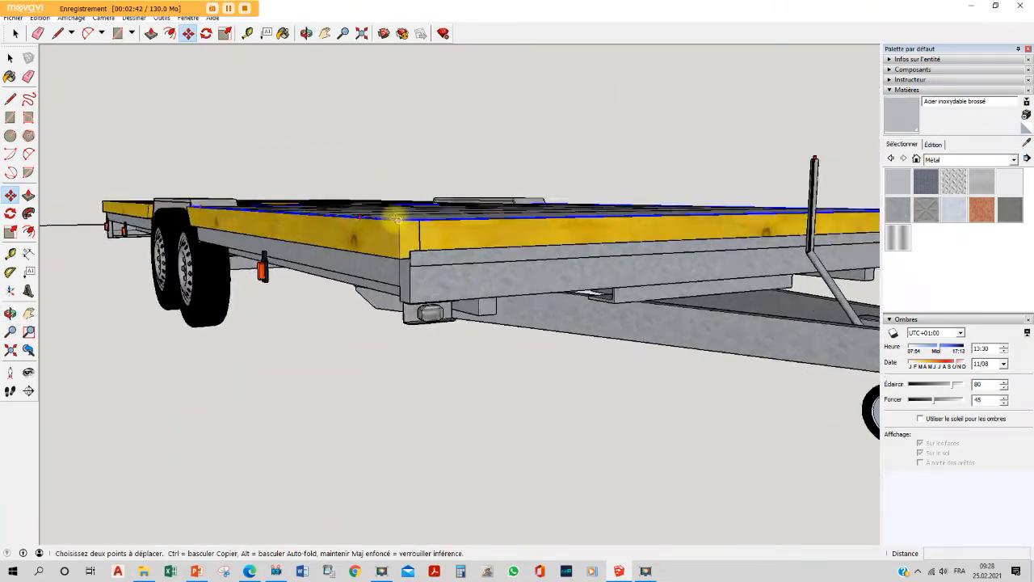
click(409, 237)
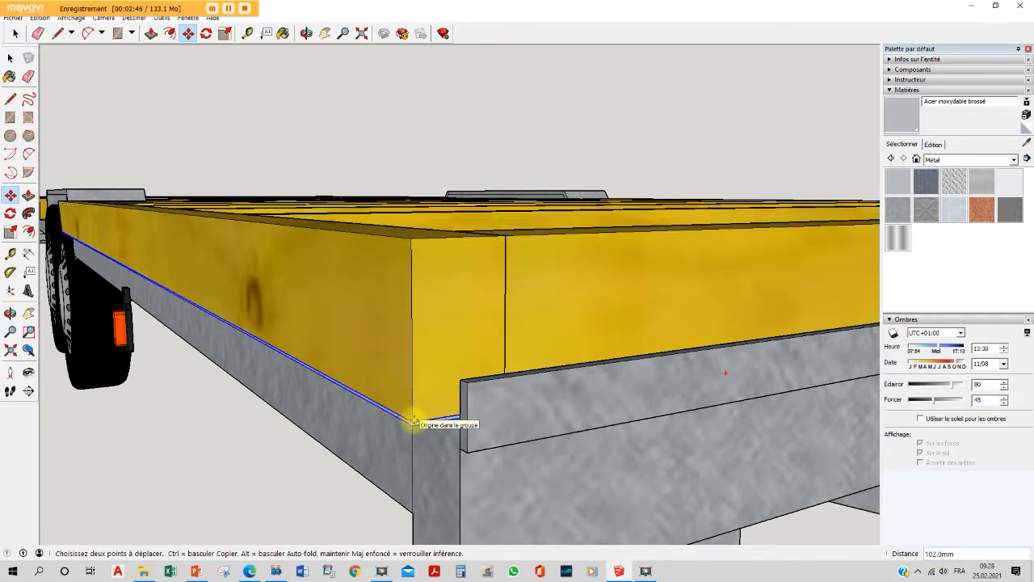
scroll(417, 421, up, 6)
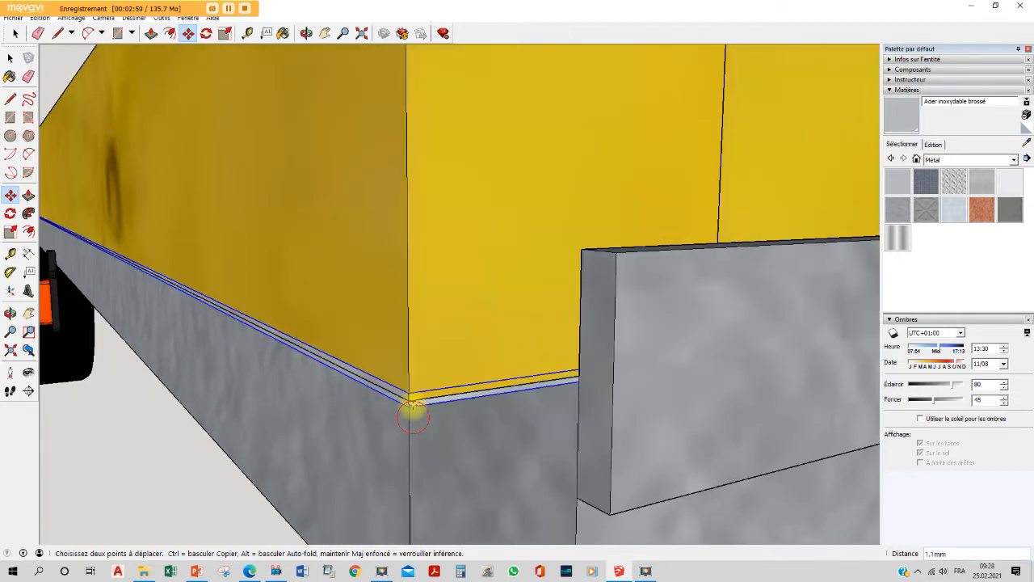
key(Escape)
Raise the front wooden joist frame by 2 mm so it rests on top of the metal plate.
key(space)
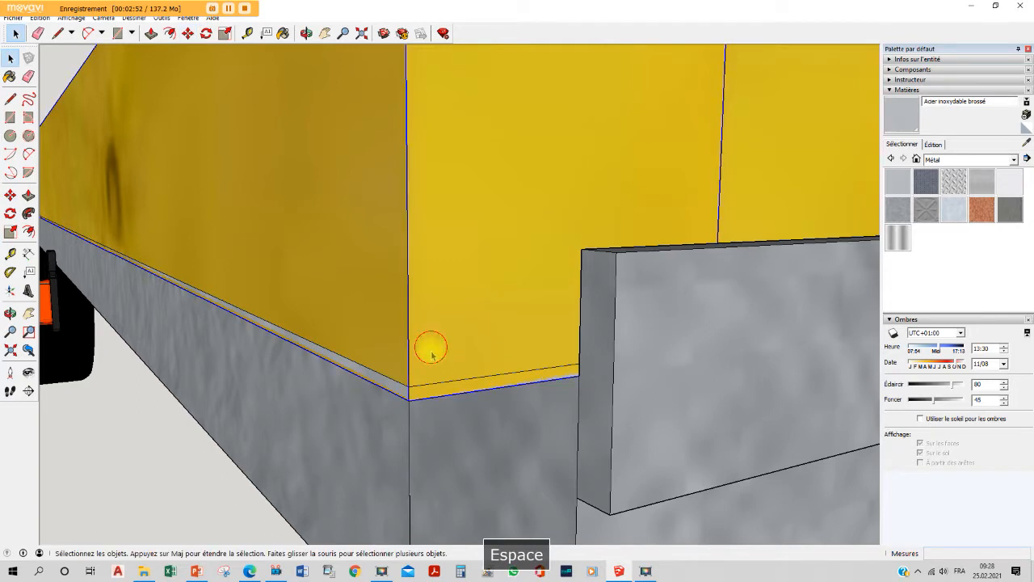
click(187, 34)
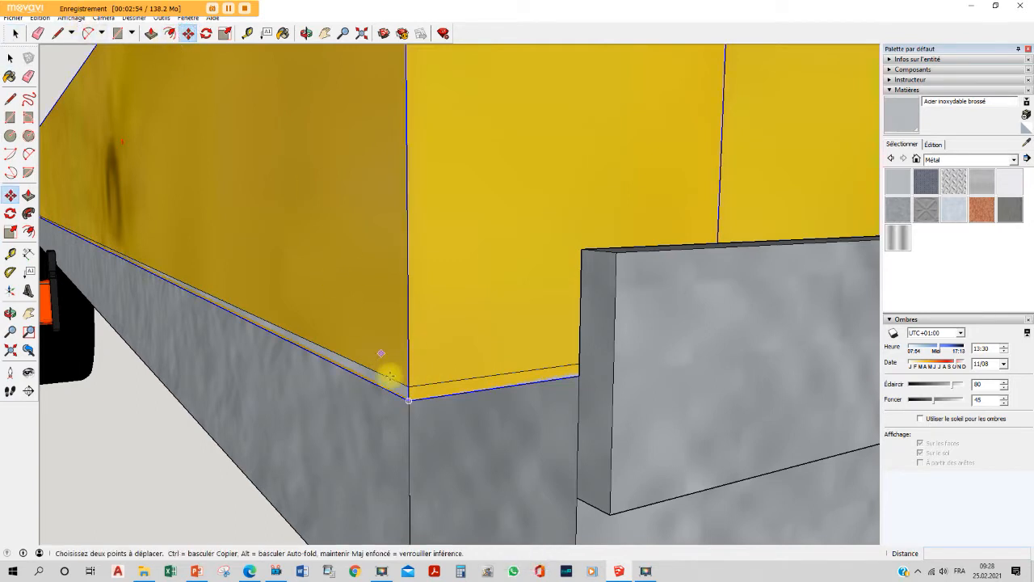
click(410, 386)
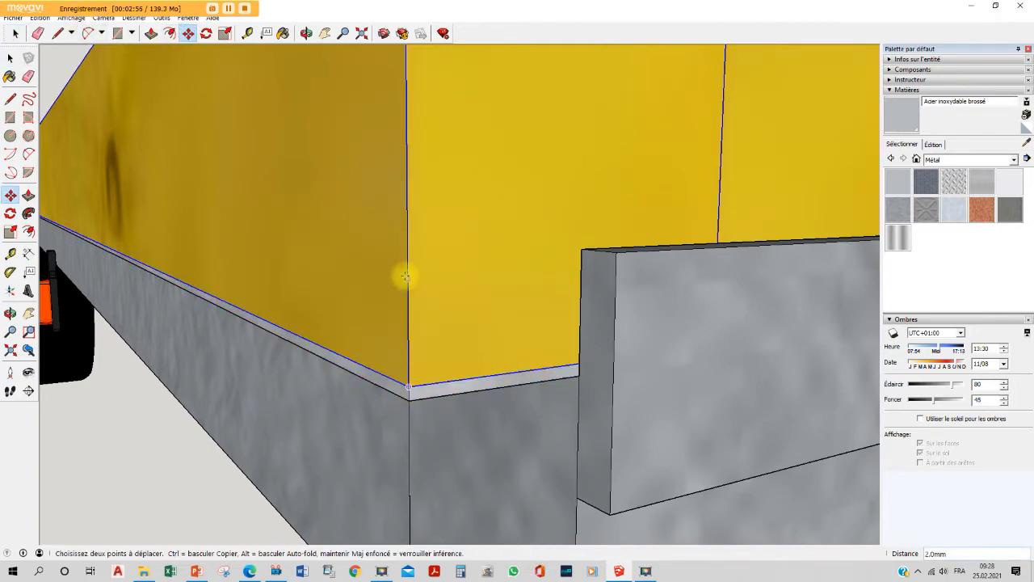
scroll(408, 279, down, 6)
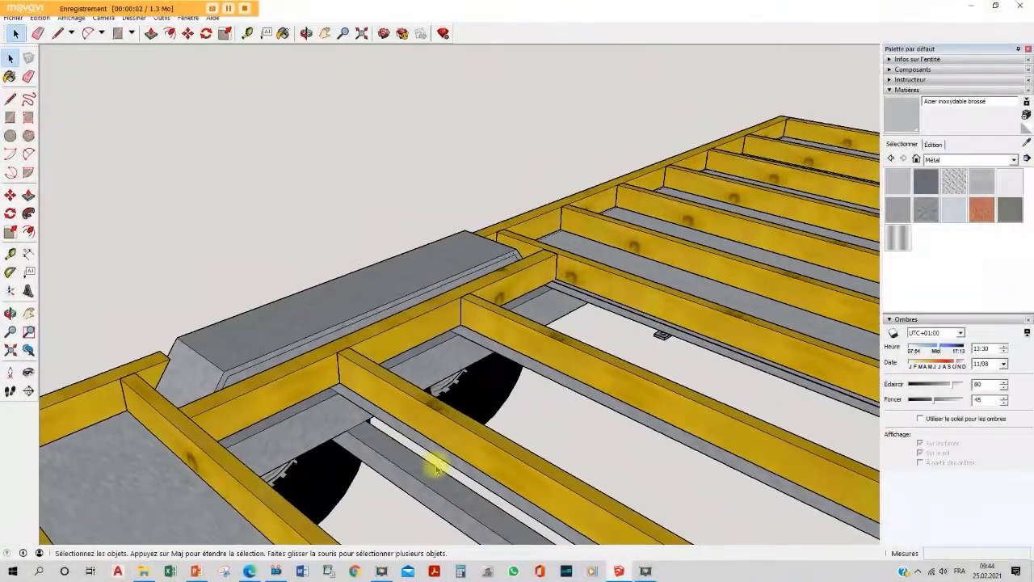
Draw a 98 mm vertical line on the middle frame's side beam, in the corner beside the wheel arch.
middle_drag(436, 469, 198, 353)
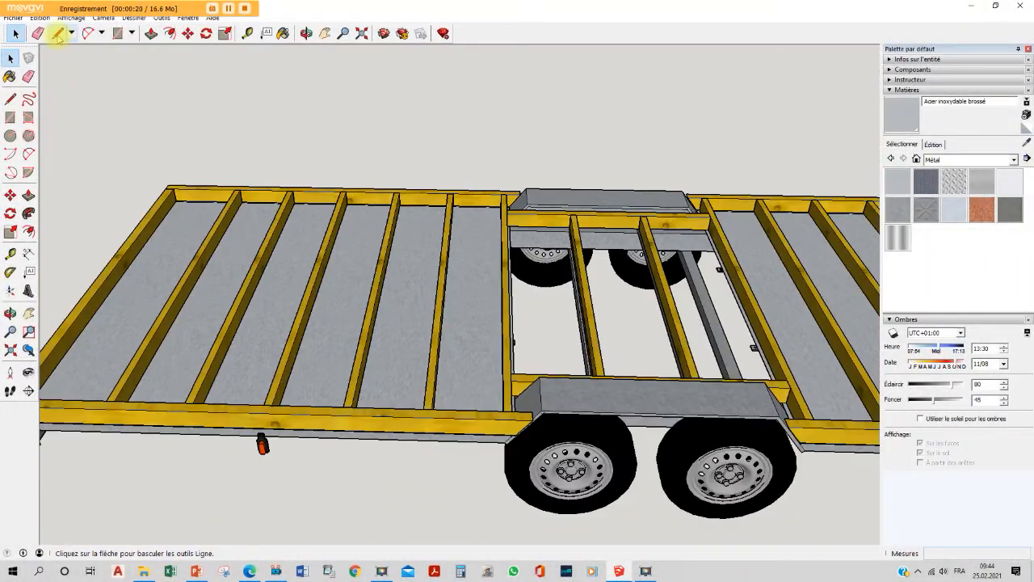
click(59, 34)
scroll(517, 379, up, 5)
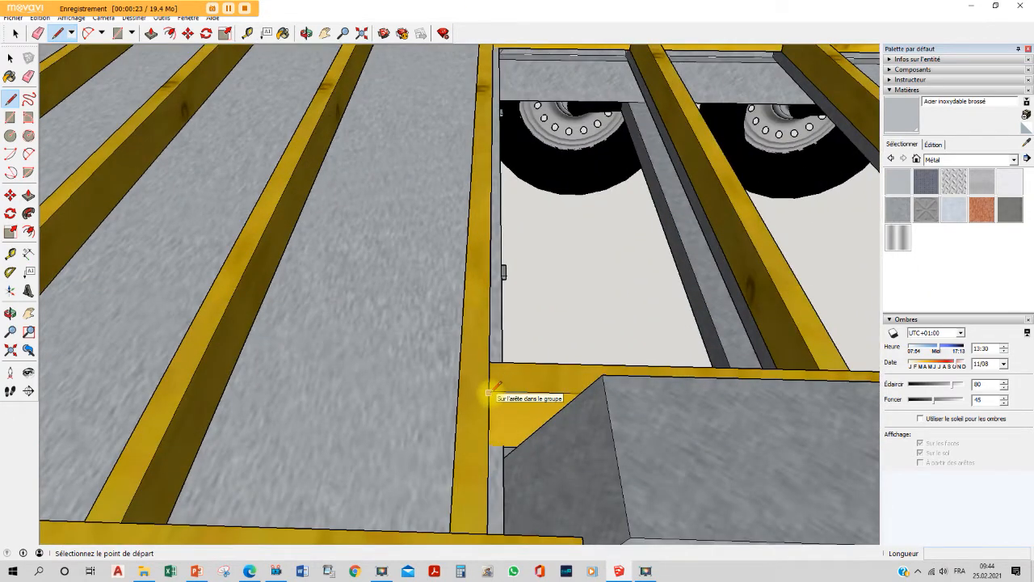
scroll(507, 409, up, 3)
scroll(505, 449, up, 1)
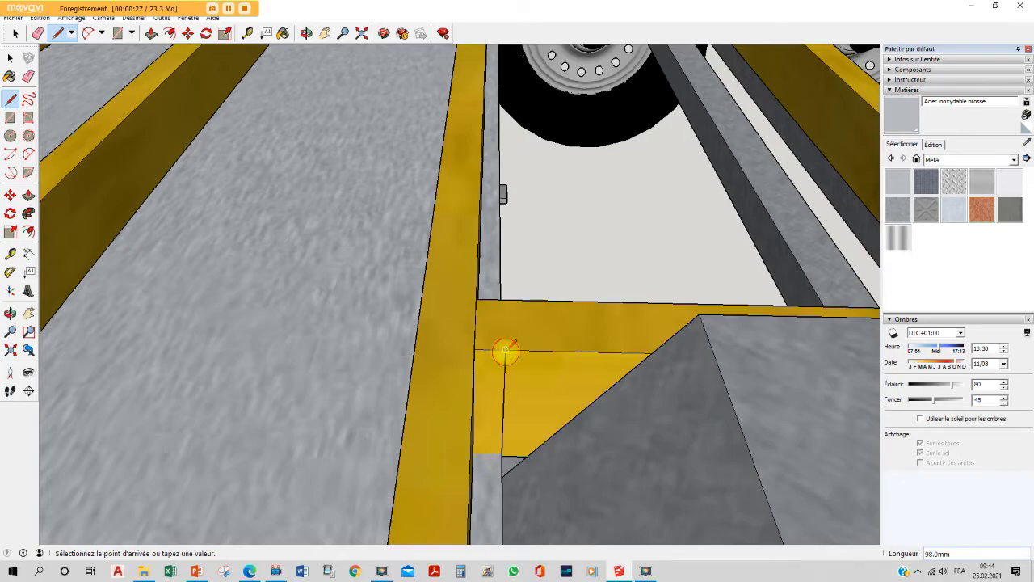
key(Escape)
Draw a matching 98 mm vertical line on the side beam at the middle frame's opposite corner.
scroll(774, 294, down, 6)
middle_drag(777, 265, 34, 263)
middle_drag(173, 406, 211, 315)
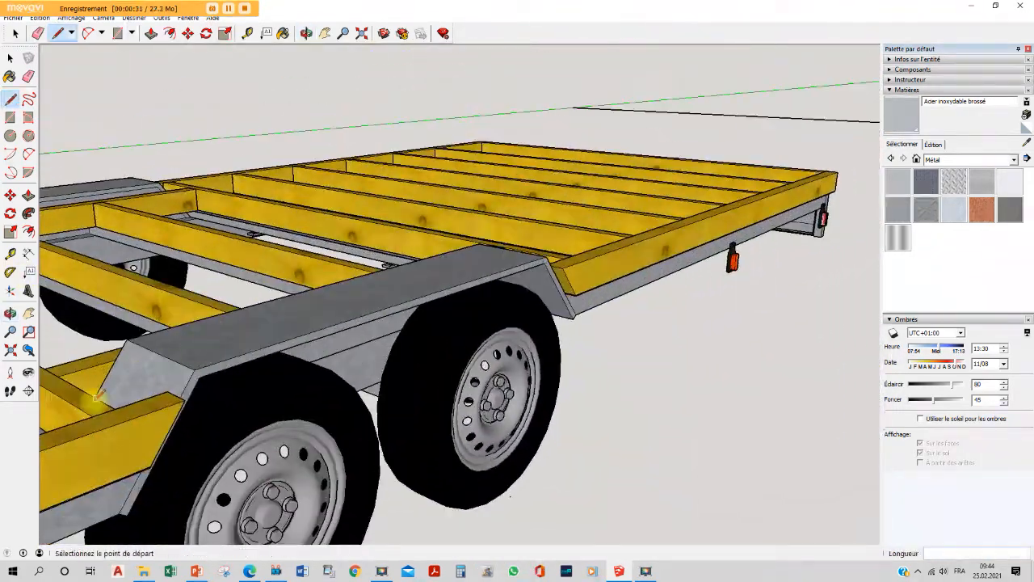
scroll(235, 374, down, 7)
middle_drag(230, 383, 65, 426)
scroll(96, 331, up, 1)
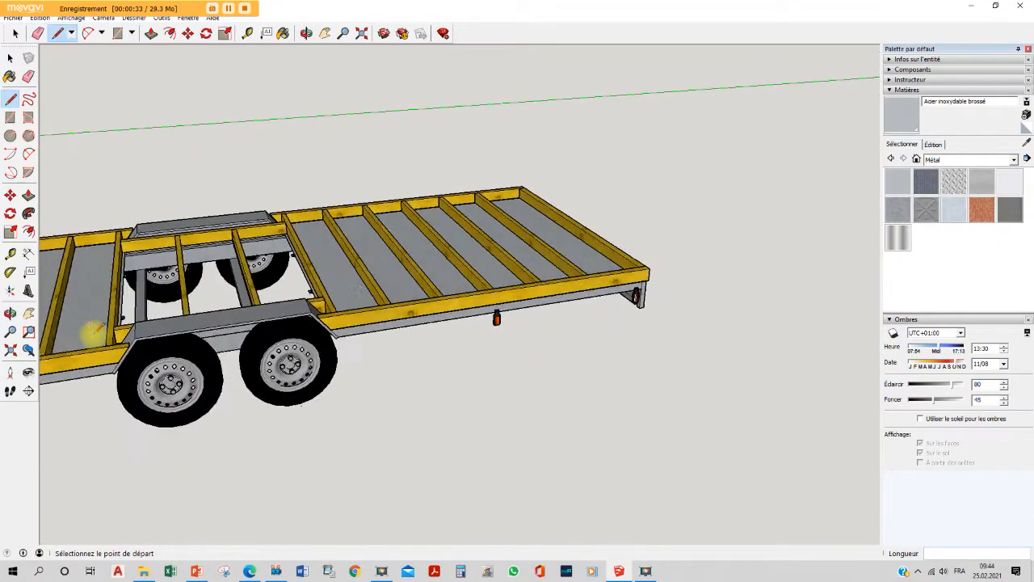
scroll(96, 331, up, 8)
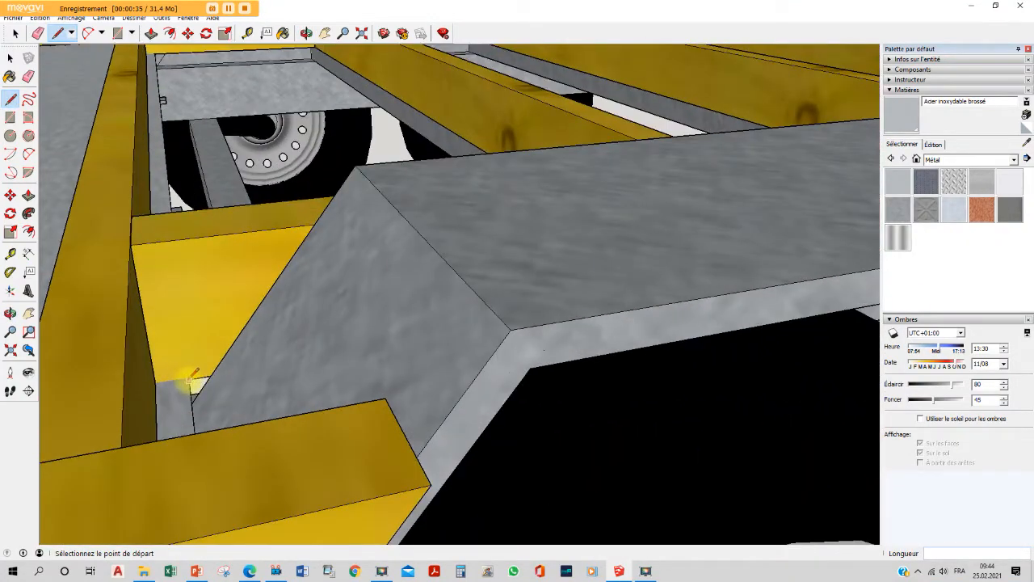
click(188, 377)
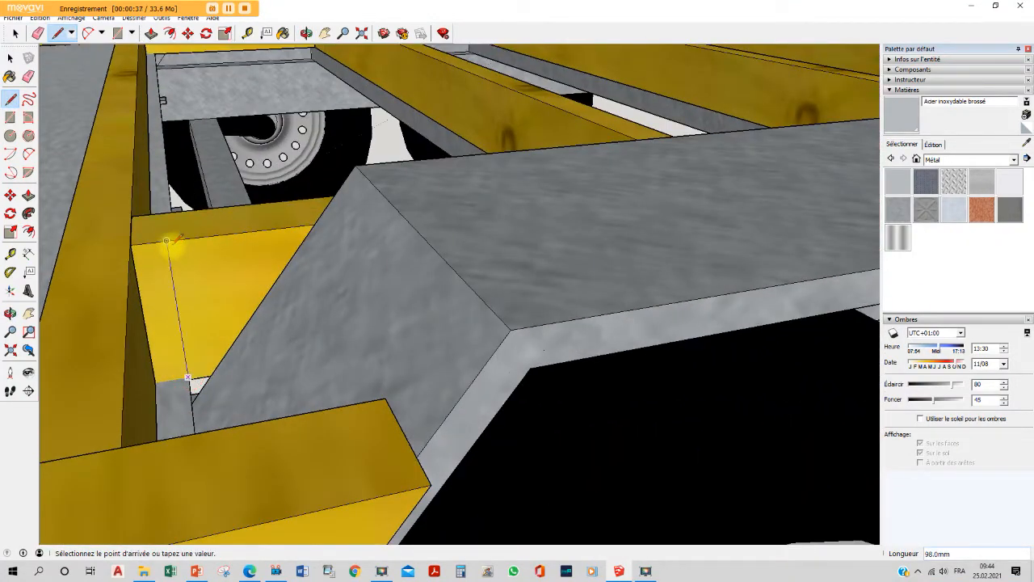
key(Escape)
Draw a rectangle across the middle joist frame between the upper ends of the two vertical lines.
click(117, 32)
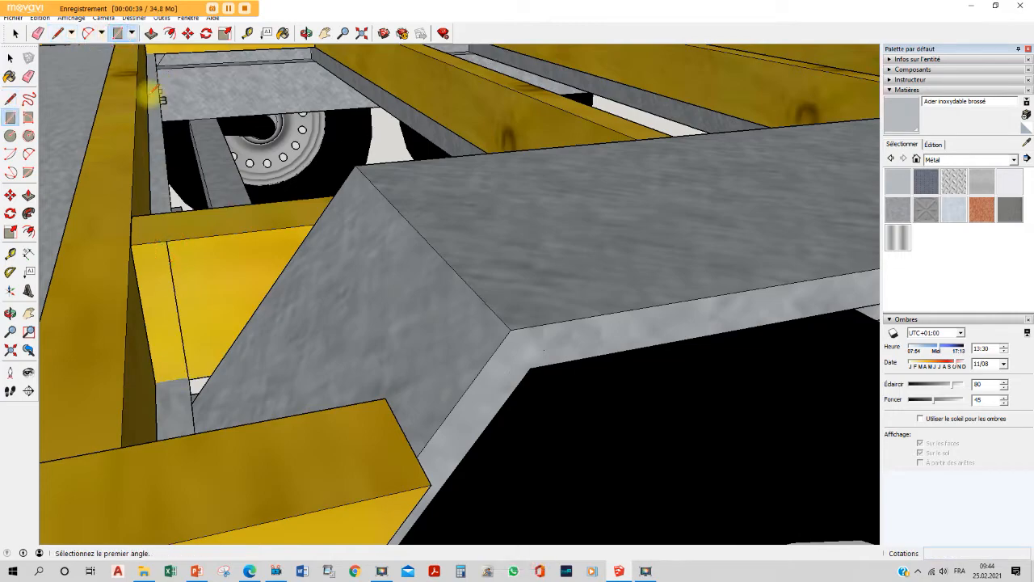
click(173, 235)
scroll(517, 221, down, 10)
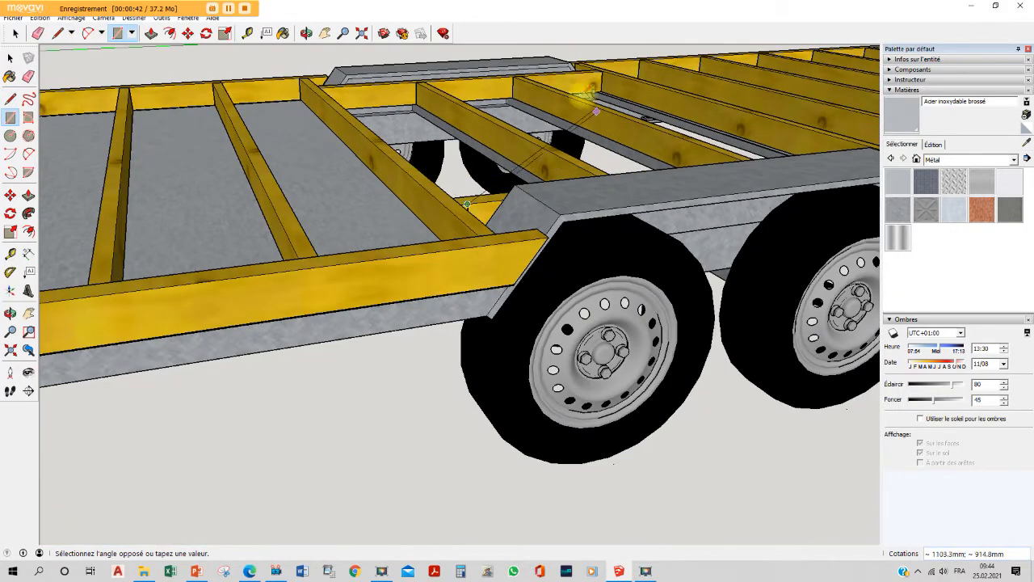
middle_drag(595, 110, 638, 202)
Delete the two vertical construction lines at opposite corners of the middle frame.
key(space)
key(Delete)
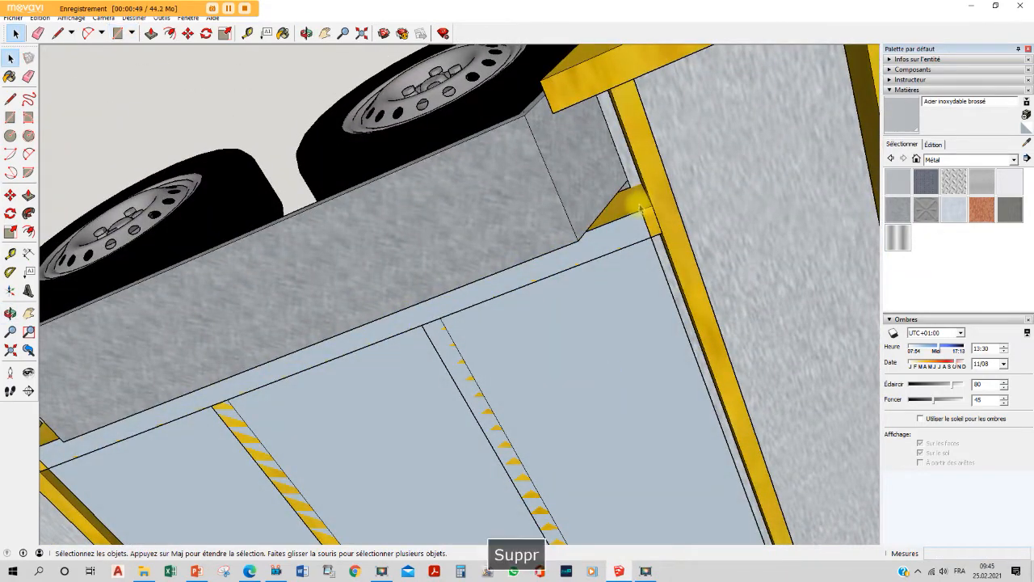
scroll(670, 91, down, 3)
scroll(670, 91, down, 3)
middle_drag(588, 423, 567, 39)
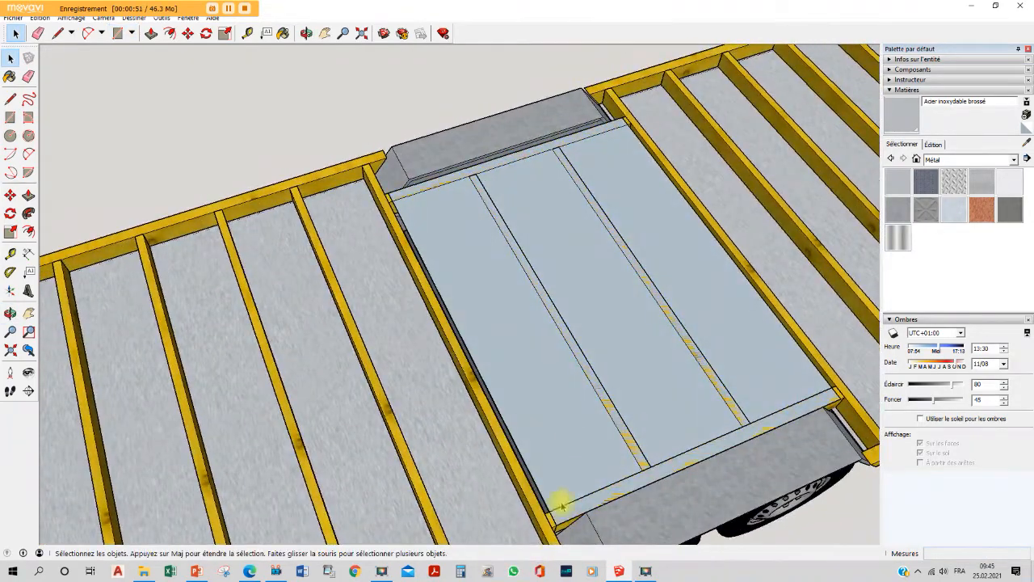
scroll(556, 547, up, 2)
scroll(556, 547, up, 2)
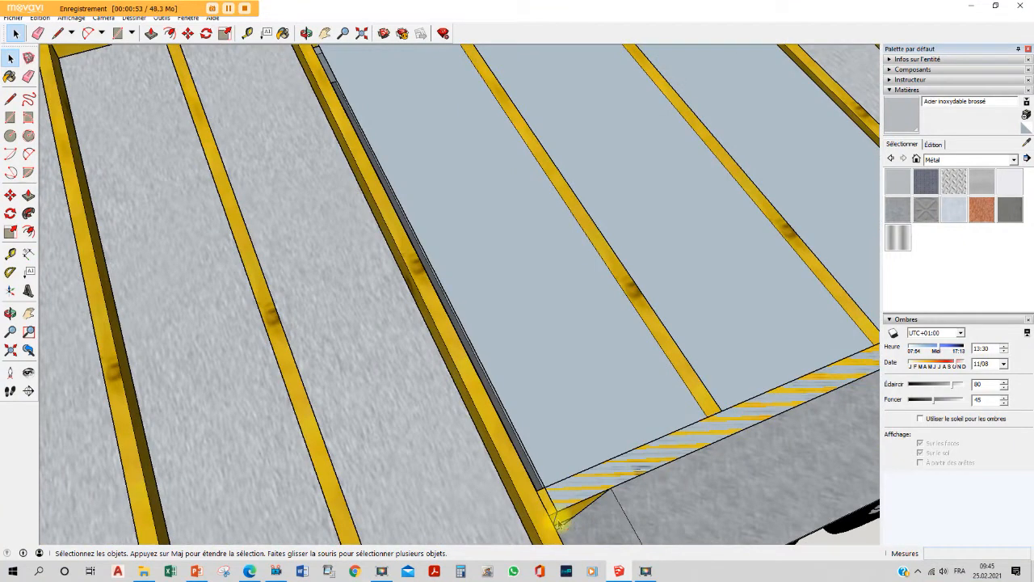
key(Delete)
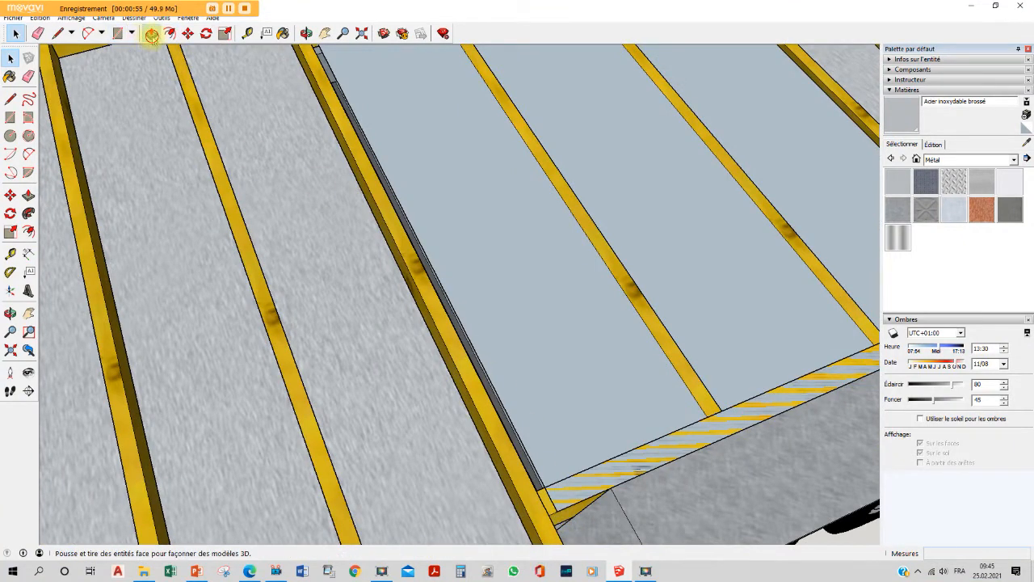
Extrude the rectangle over the middle frame with Push/Pull to a 2 mm thickness.
click(150, 33)
click(430, 186)
scroll(432, 171, down, 8)
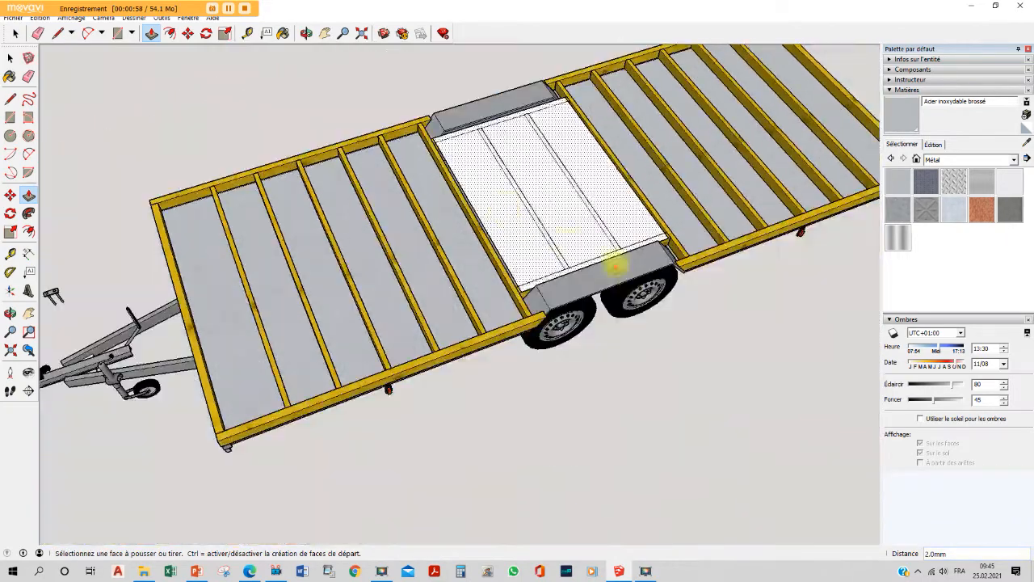
Group only the middle plate's geometry and paint the group with the Acier inoxydable brossé metal material.
middle_drag(619, 266, 665, 231)
scroll(686, 272, up, 6)
key(space)
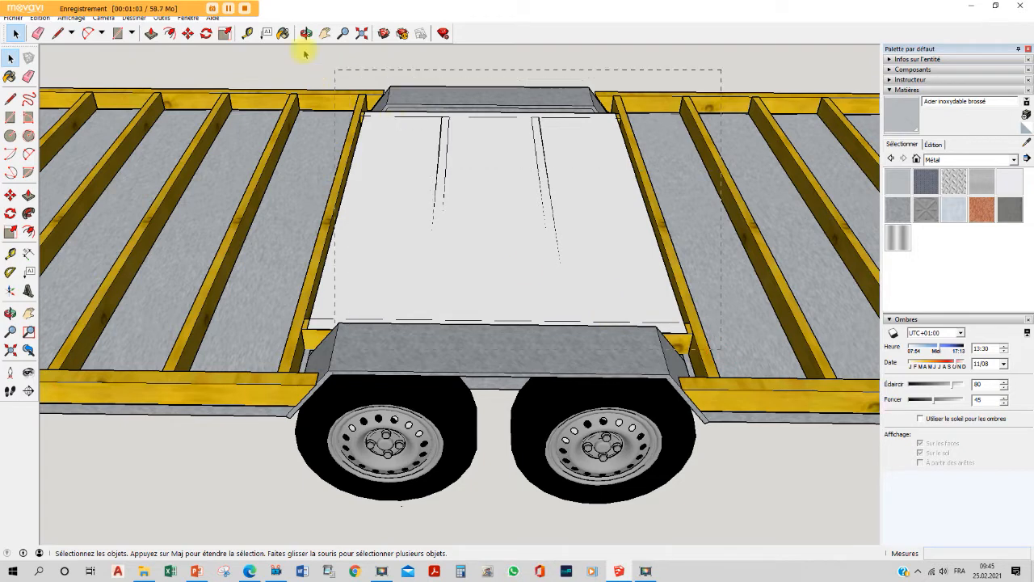
drag(273, 78, 273, 77)
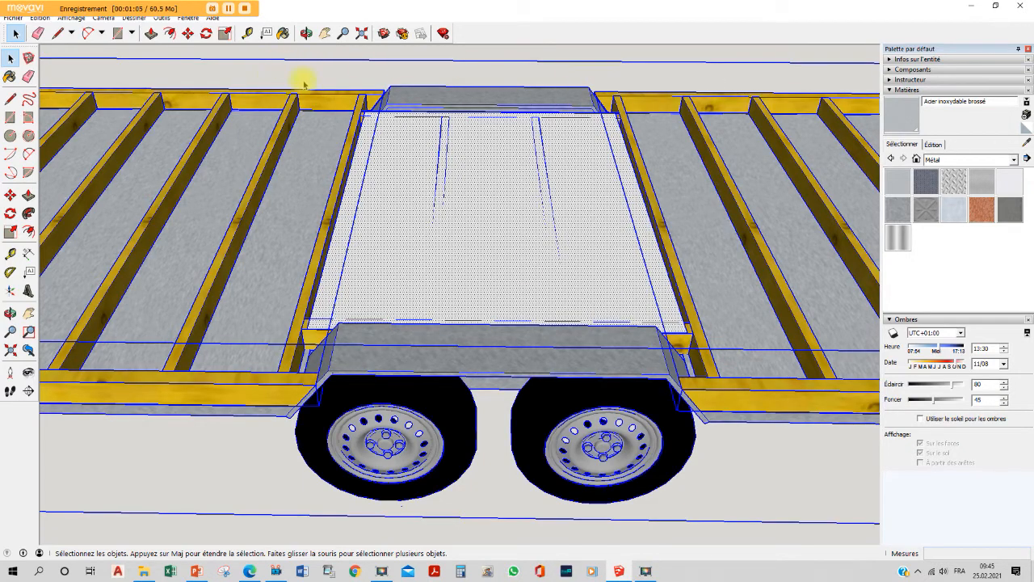
click(429, 101)
shift+click(638, 103)
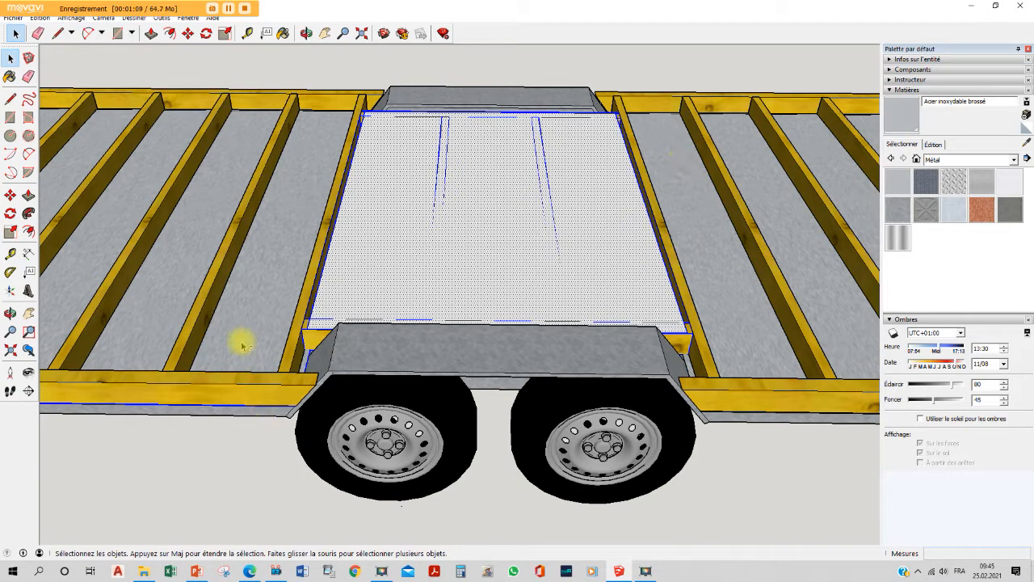
right_click(513, 207)
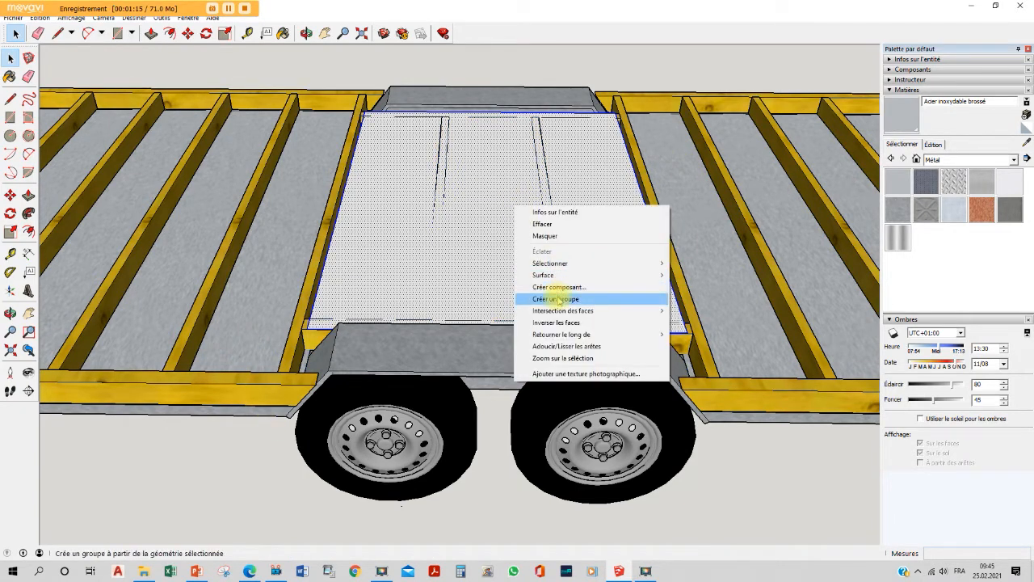
click(562, 298)
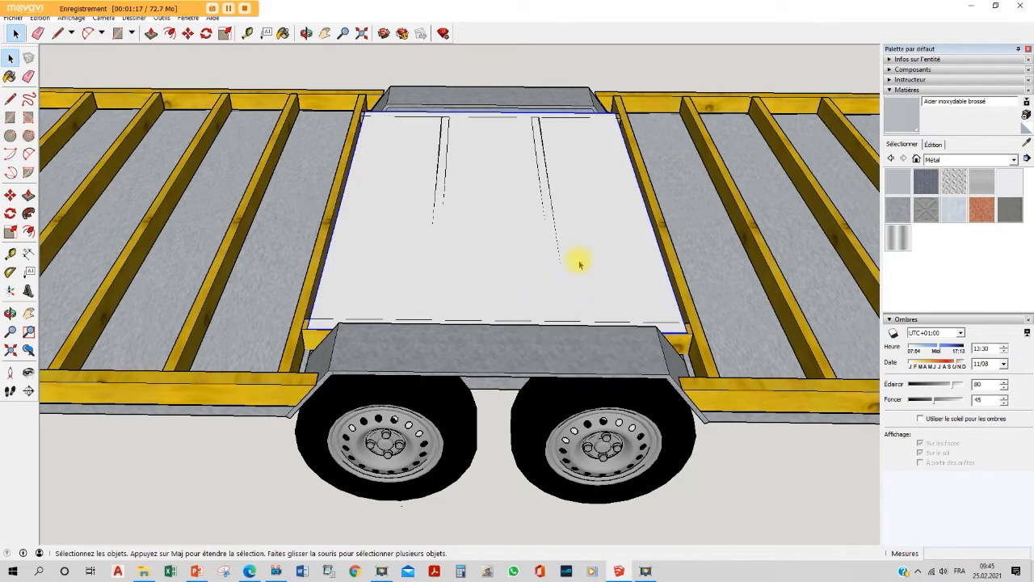
click(896, 182)
click(509, 179)
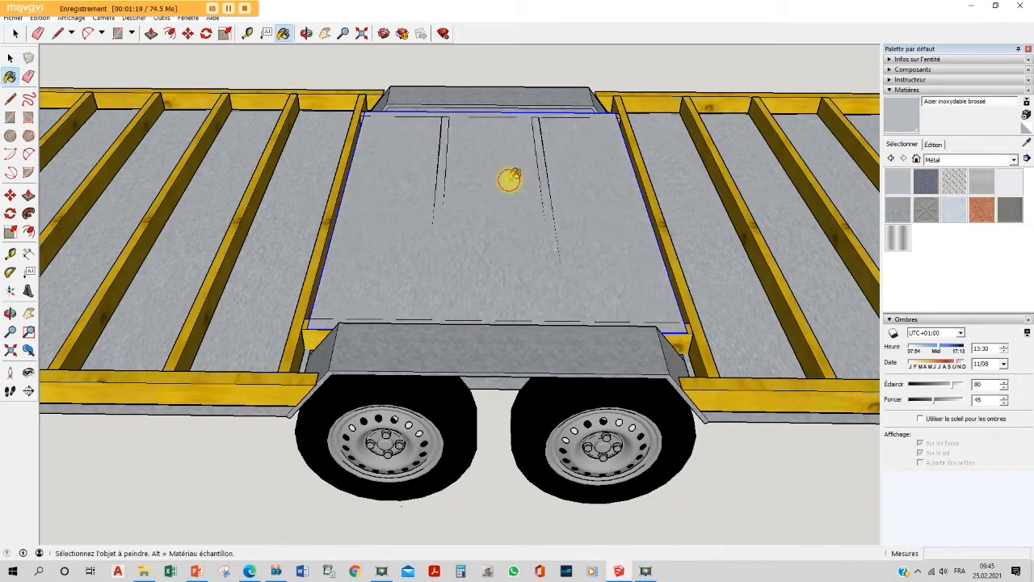
Move the middle metal plate group straight down by 100 mm to beneath the joists.
middle_drag(365, 168, 770, 173)
click(188, 33)
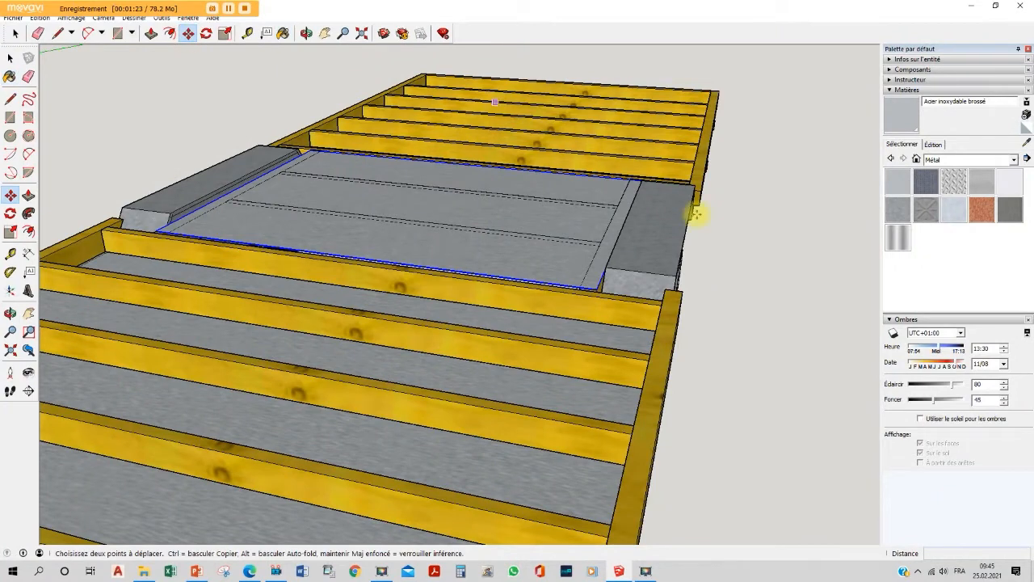
click(749, 238)
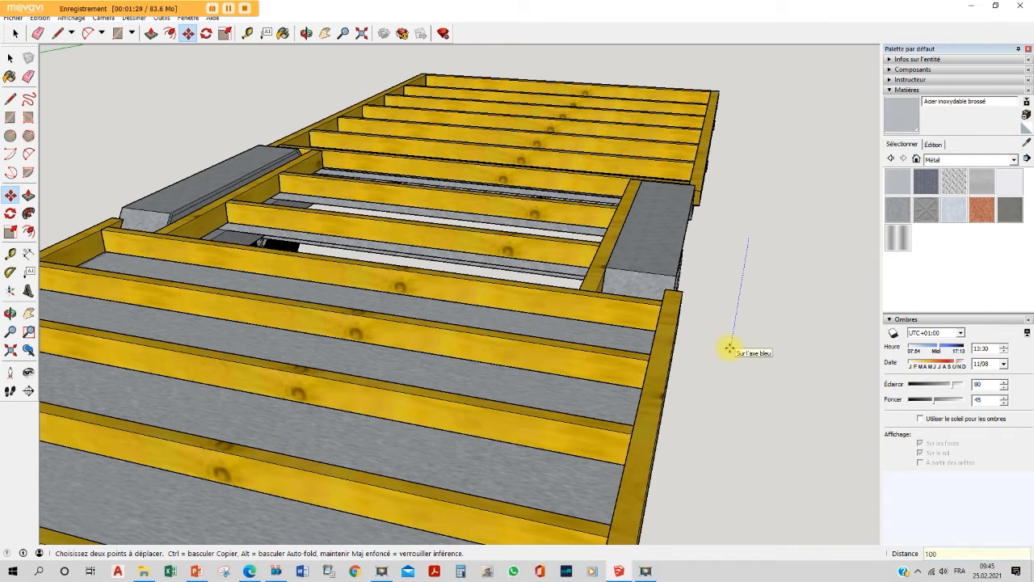
key(Return)
key(Escape)
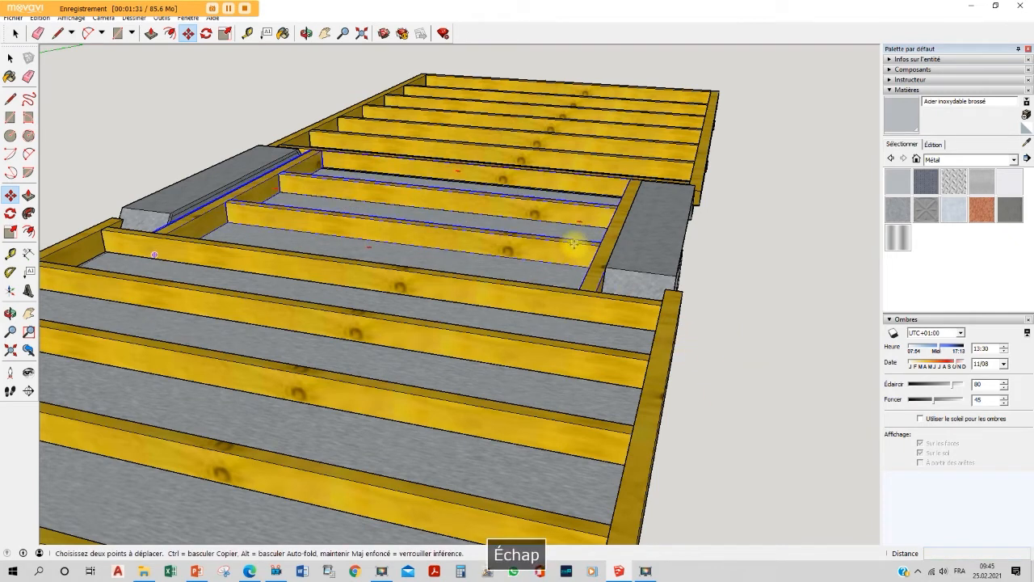
Raise the middle wooden joist frame by 2 mm along the blue axis, above its metal plate.
key(space)
click(187, 33)
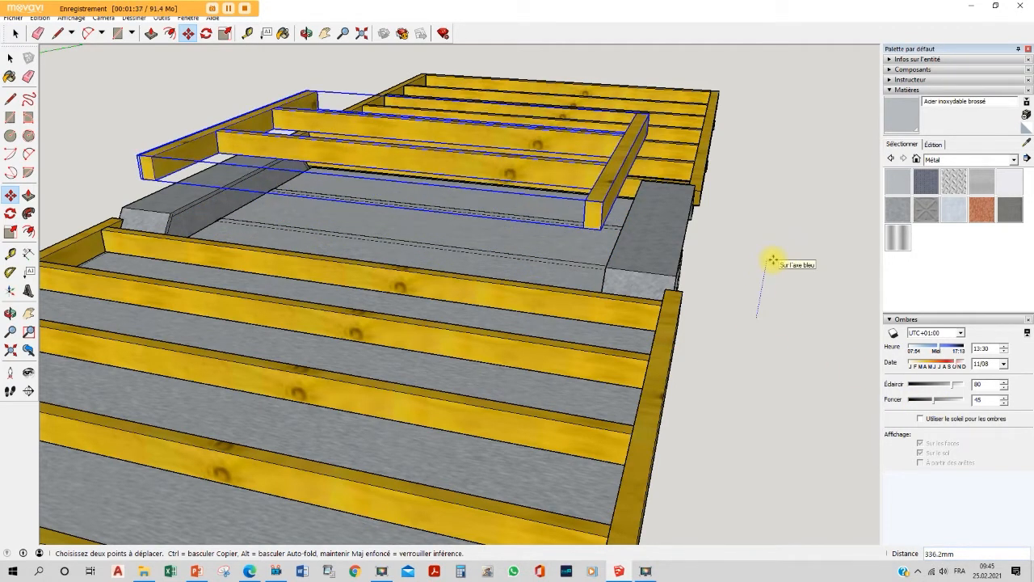
key(Return)
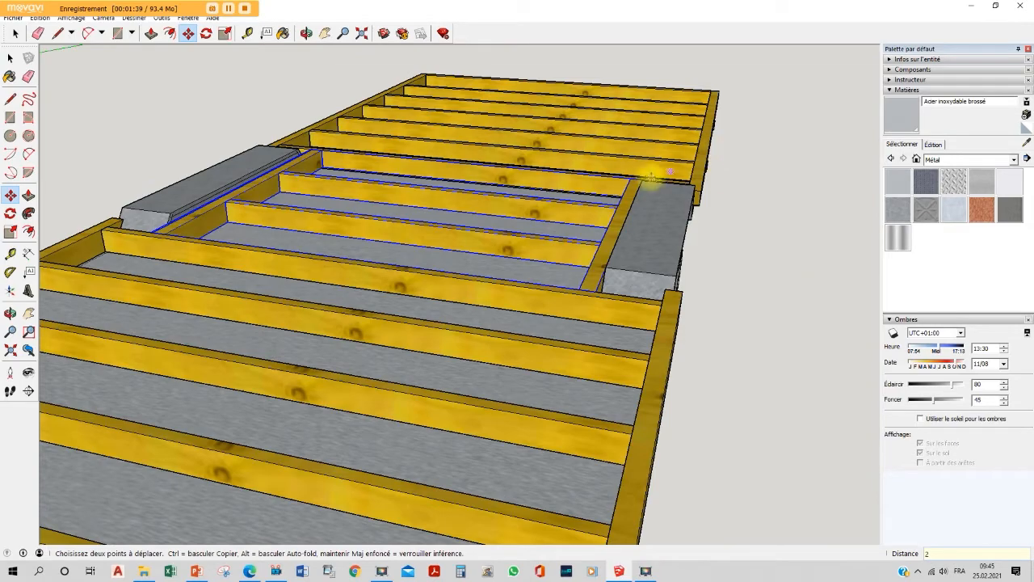
scroll(630, 178, up, 10)
key(Escape)
key(space)
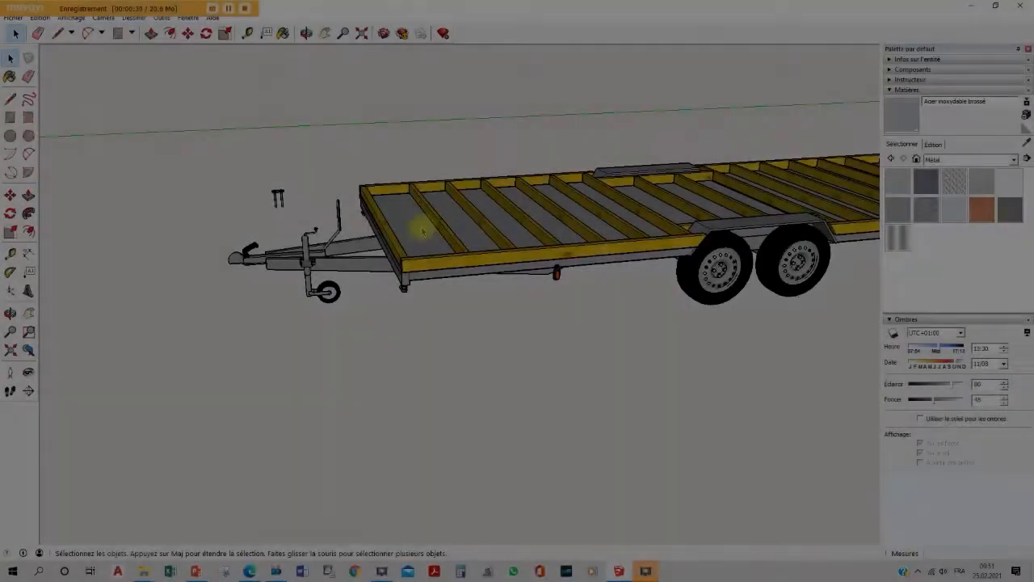
Paste a copy of the two-bolt clamp onto a chassis crossbeam beneath the front floor section, snapping by its plate corner.
scroll(281, 199, up, 6)
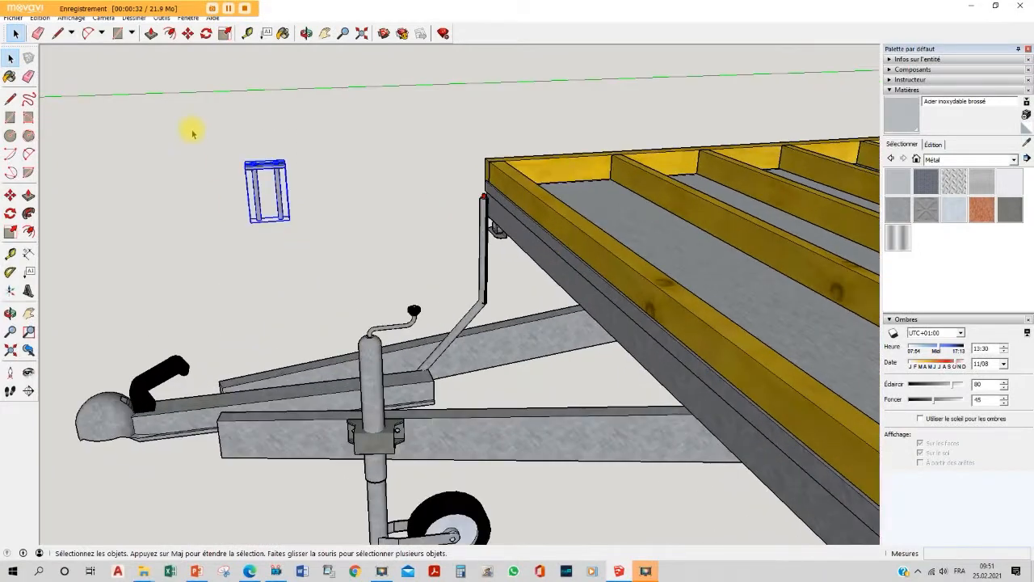
key(ctrl+v)
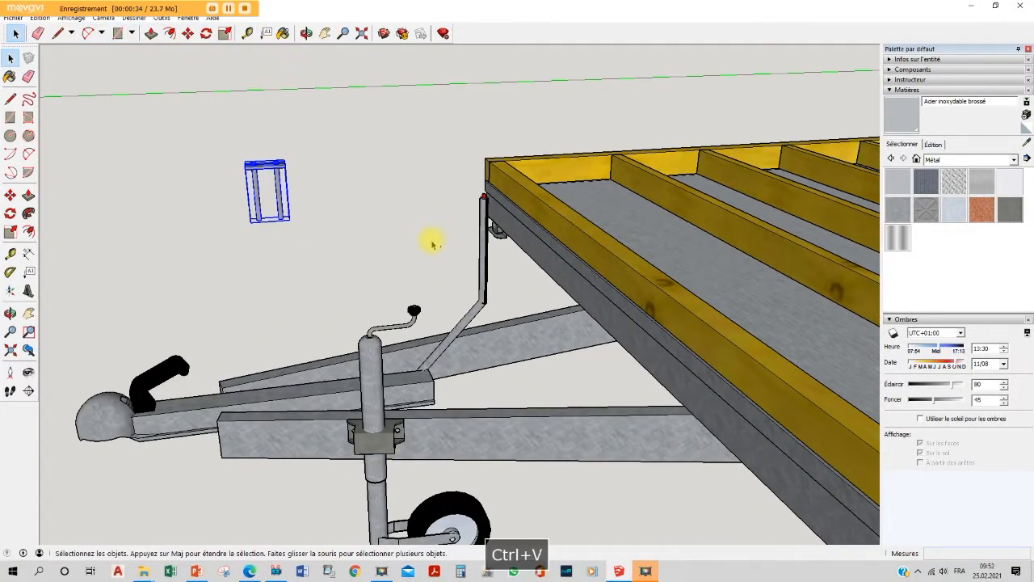
scroll(517, 210, down, 4)
drag(569, 216, 751, 196)
scroll(738, 174, up, 10)
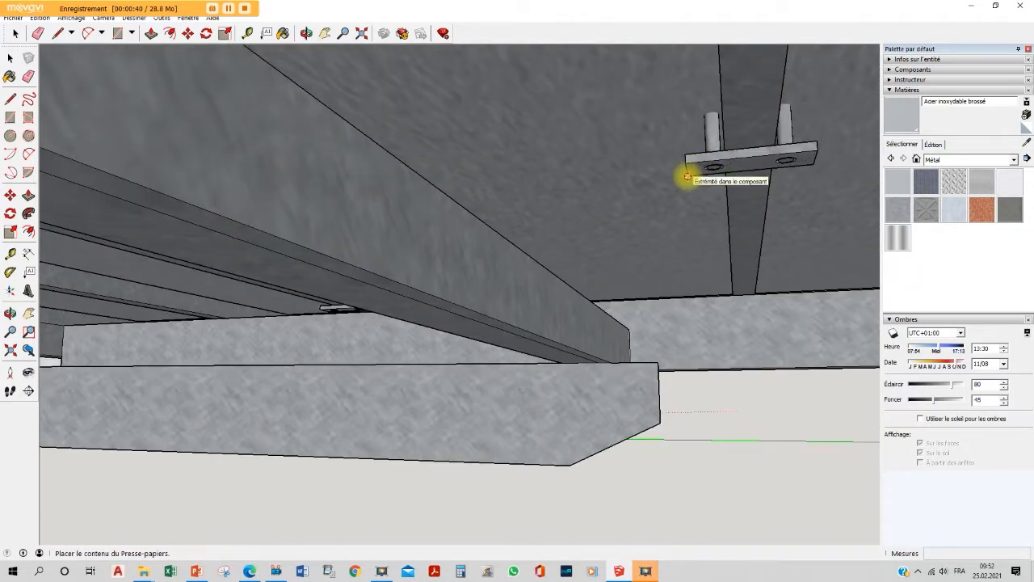
key(Escape)
Move the bolted clamp vertically along the blue axis to adjust its height over the front section's joist.
scroll(788, 153, up, 10)
scroll(686, 169, down, 5)
scroll(759, 49, up, 8)
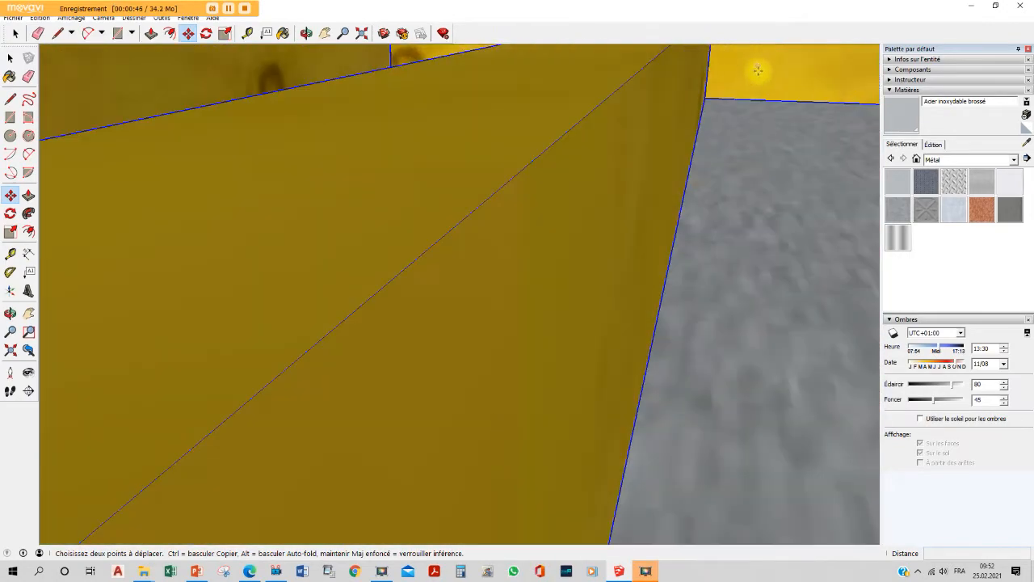
scroll(756, 71, down, 5)
scroll(735, 214, down, 3)
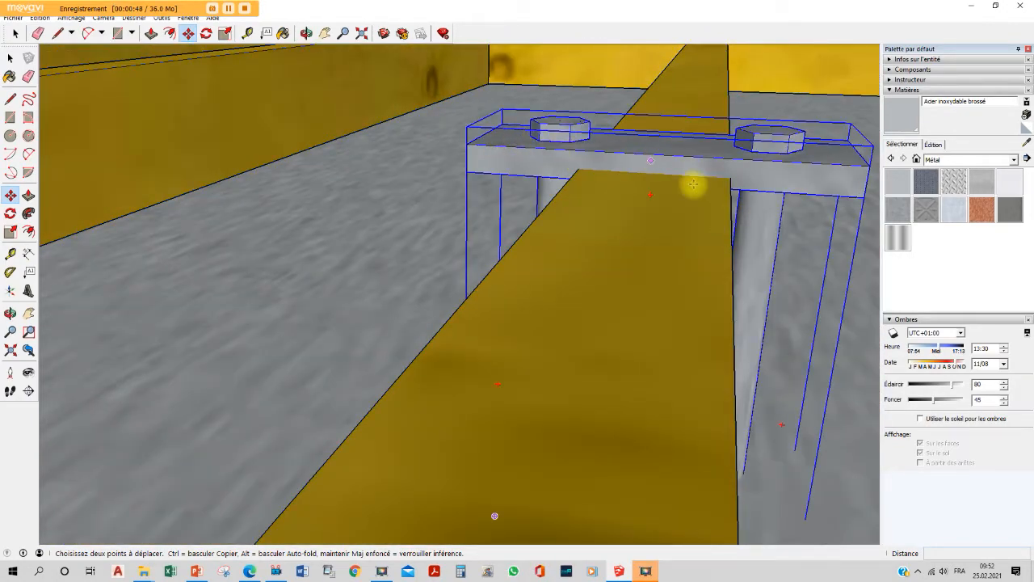
middle_drag(734, 203, 379, 99)
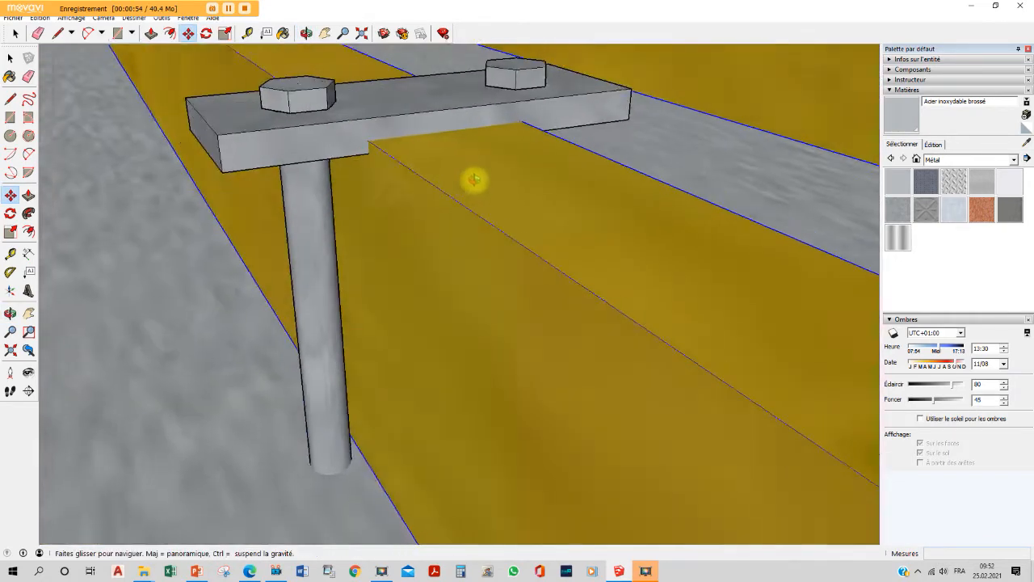
middle_drag(471, 177, 370, 114)
click(386, 109)
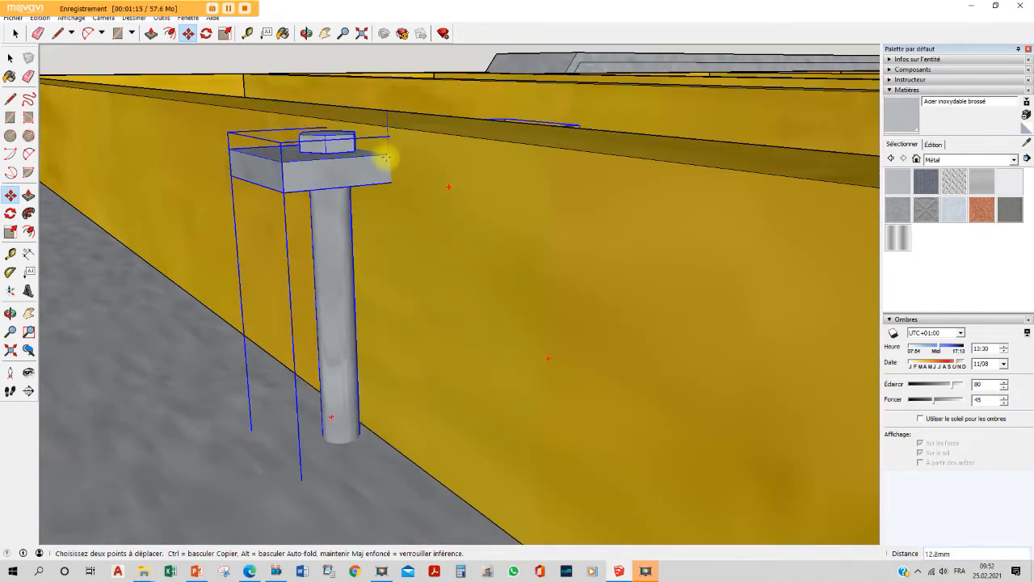
key(Escape)
middle_drag(383, 150, 235, 295)
scroll(485, 121, down, 3)
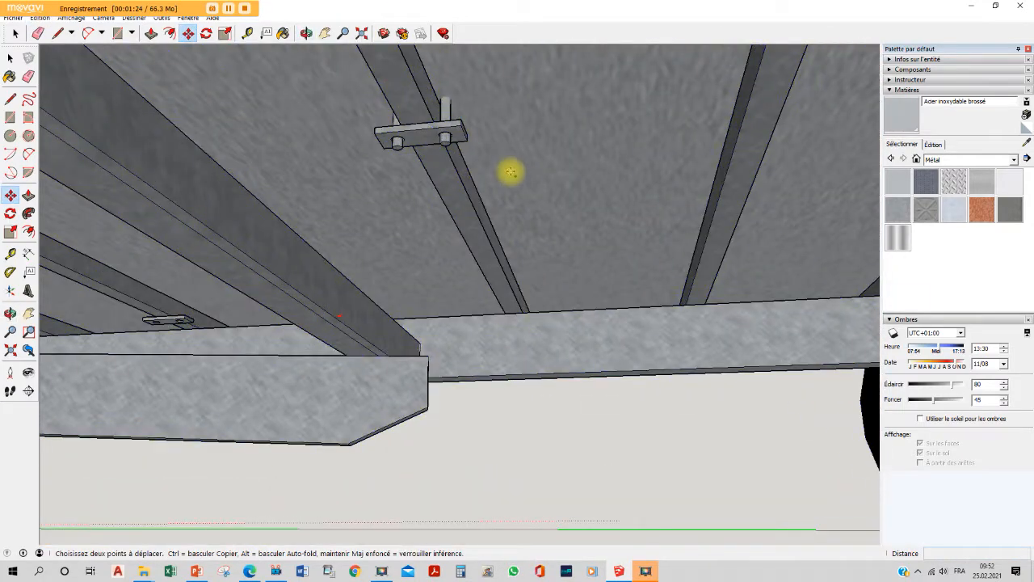
Paste further clamps beneath the front floor section, including on the crossbeam nearest the first axle.
key(ctrl+v)
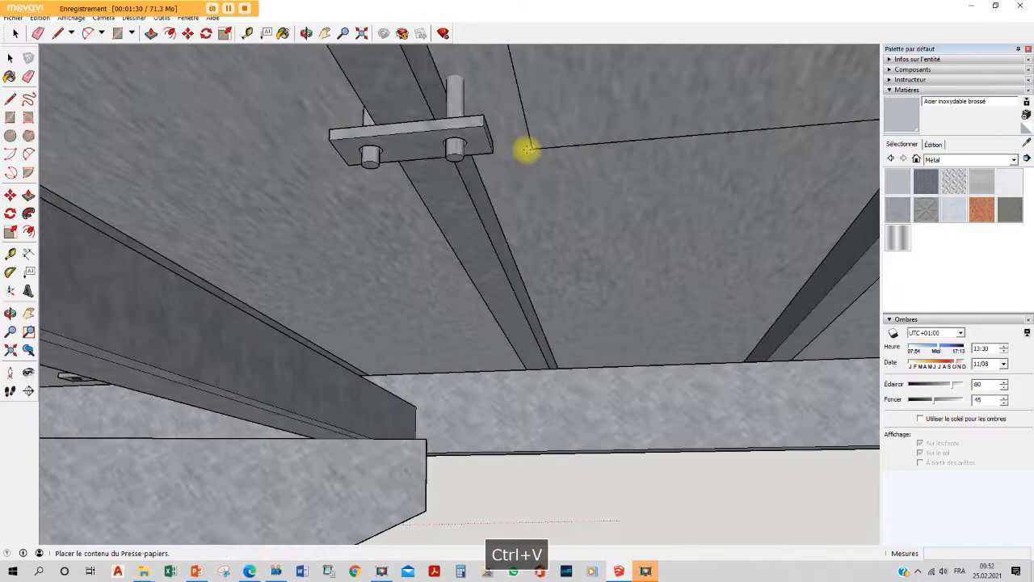
scroll(517, 157, down, 5)
key(Escape)
key(space)
scroll(500, 157, up, 3)
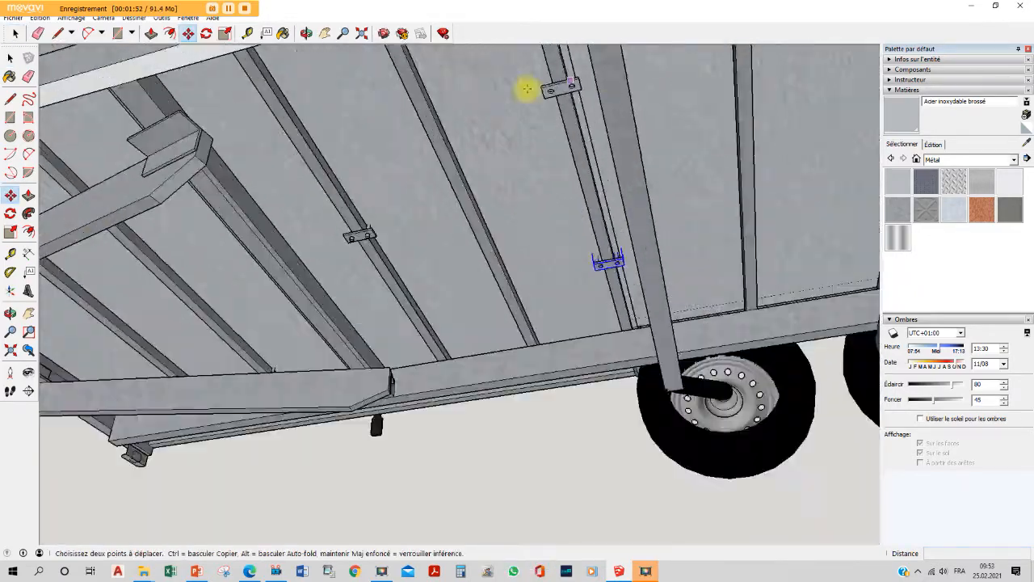
Paste a clamp onto the front section's crossbeam near the drawbar, on the opposite side from the existing one.
middle_drag(525, 88, 683, 25)
key(ctrl+v)
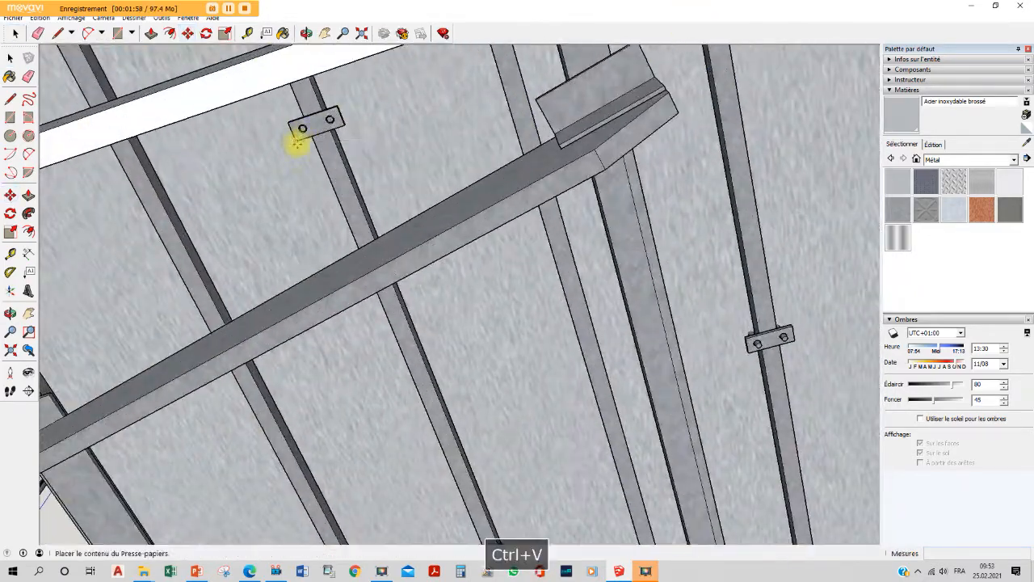
scroll(669, 219, down, 5)
middle_drag(670, 219, 651, 219)
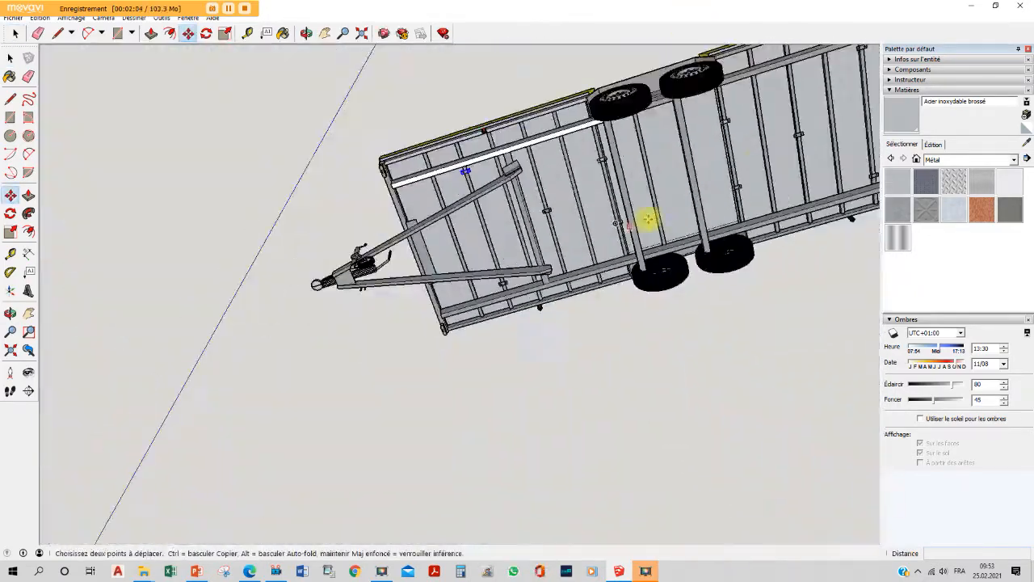
Paste the remaining clamps onto the crossbeams beneath the rear floor section.
scroll(710, 187, up, 5)
key(ctrl+v)
scroll(709, 187, up, 2)
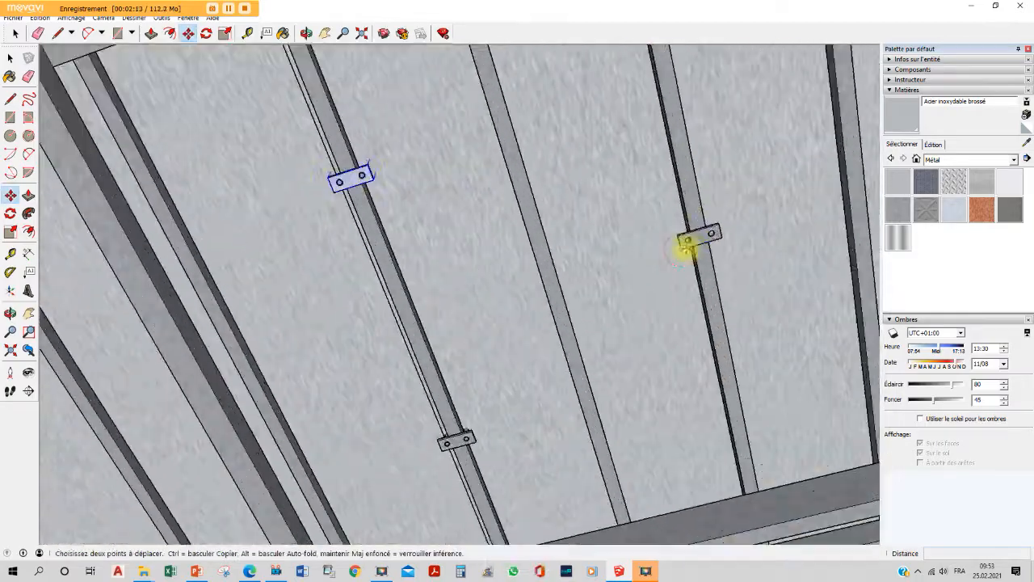
scroll(688, 240, down, 8)
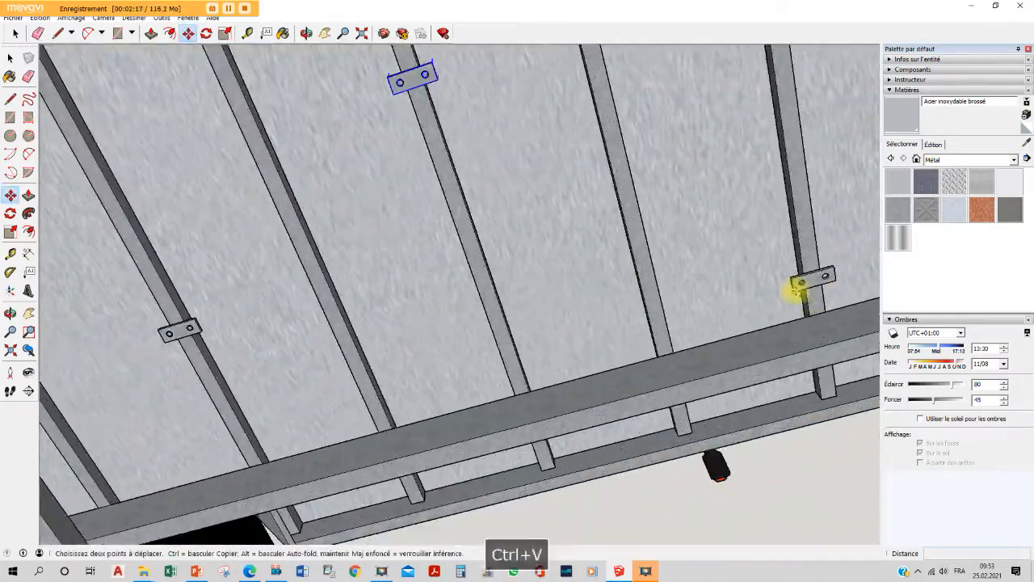
scroll(748, 234, up, 3)
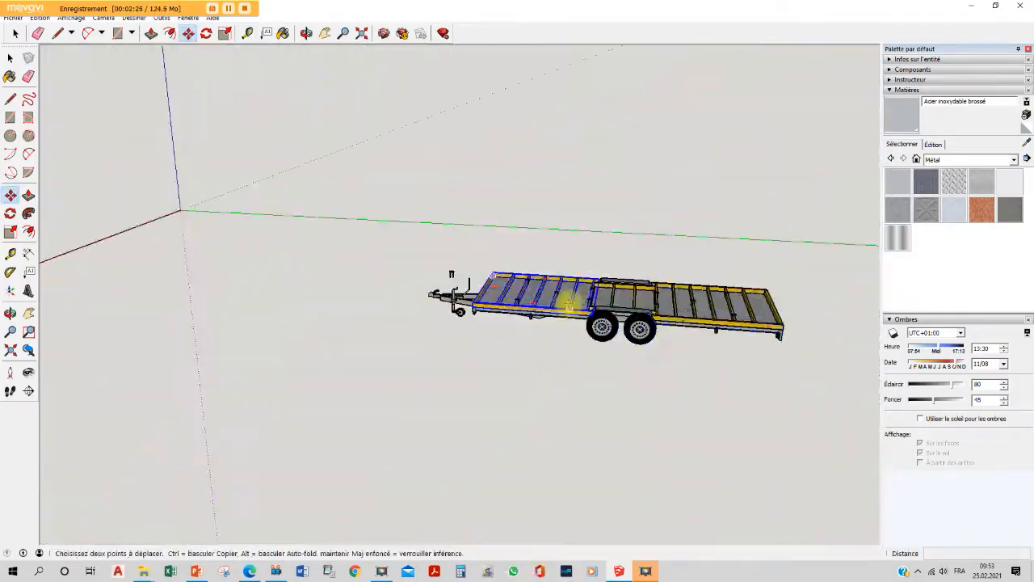
Move all the selected clamps down together by 15 mm along the blue axis.
scroll(563, 296, up, 5)
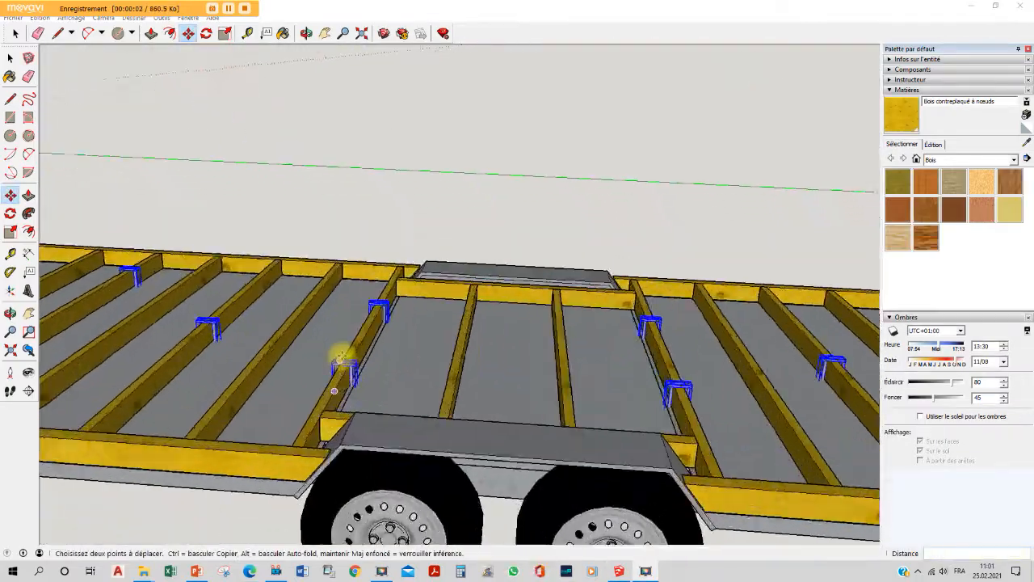
scroll(345, 359, up, 2)
scroll(353, 368, down, 6)
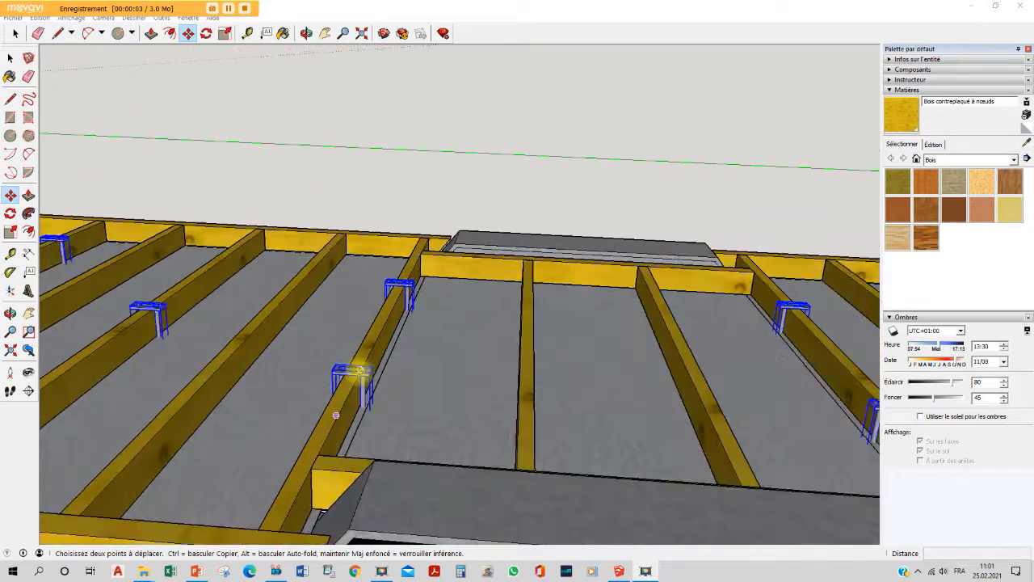
scroll(248, 330, down, 3)
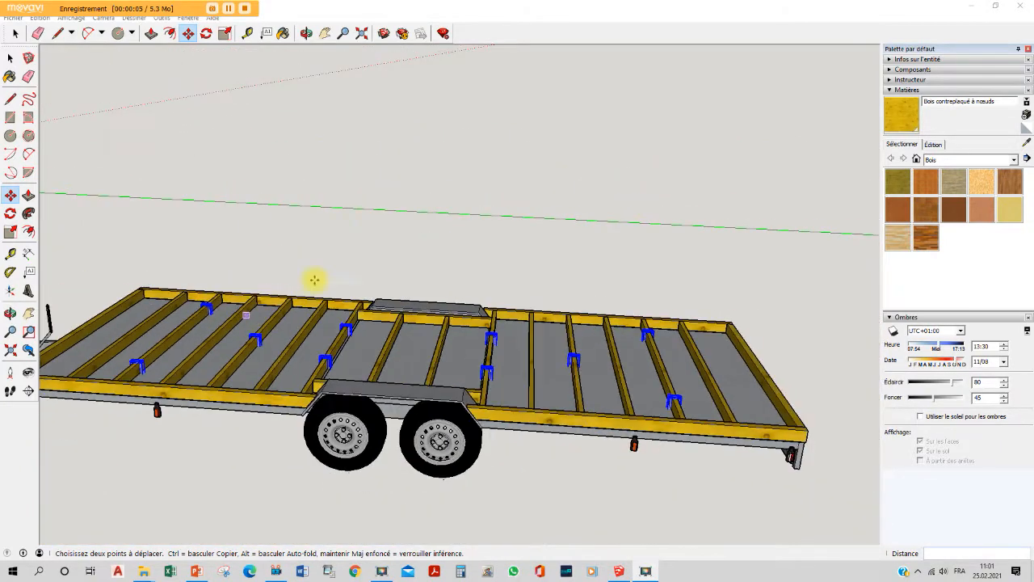
click(367, 227)
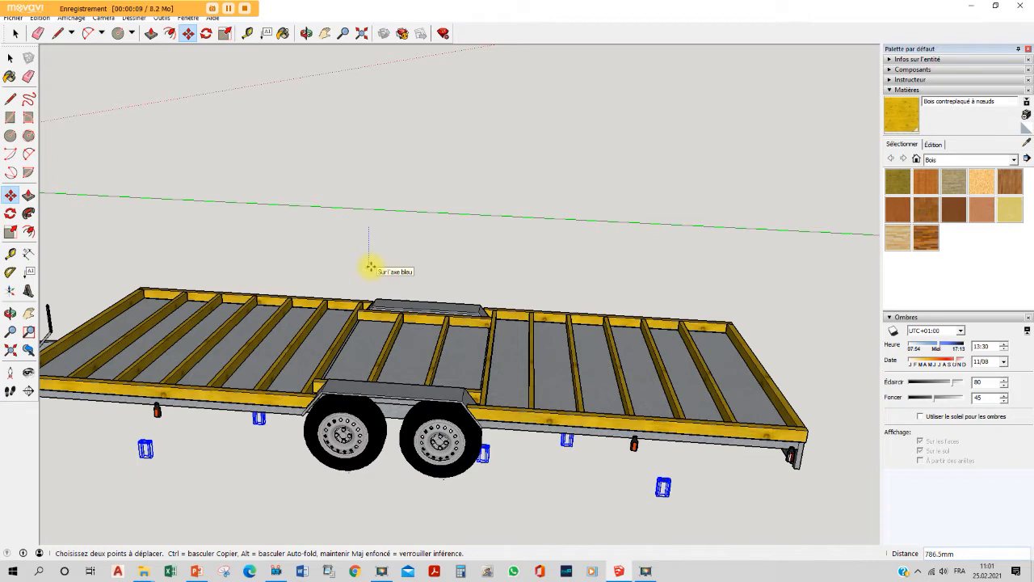
text(15)
key(Return)
scroll(300, 342, up, 2)
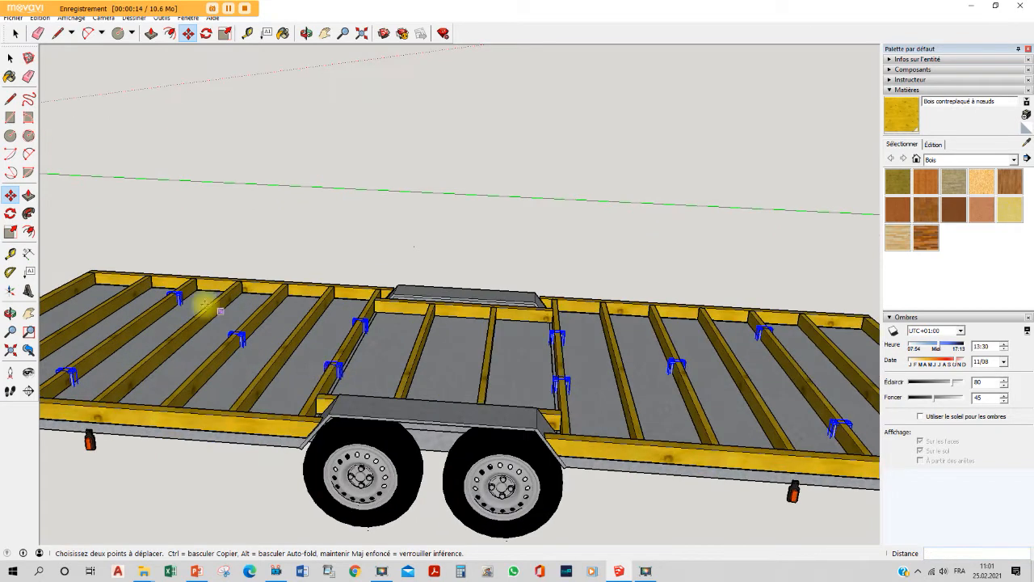
scroll(325, 365, up, 8)
key(space)
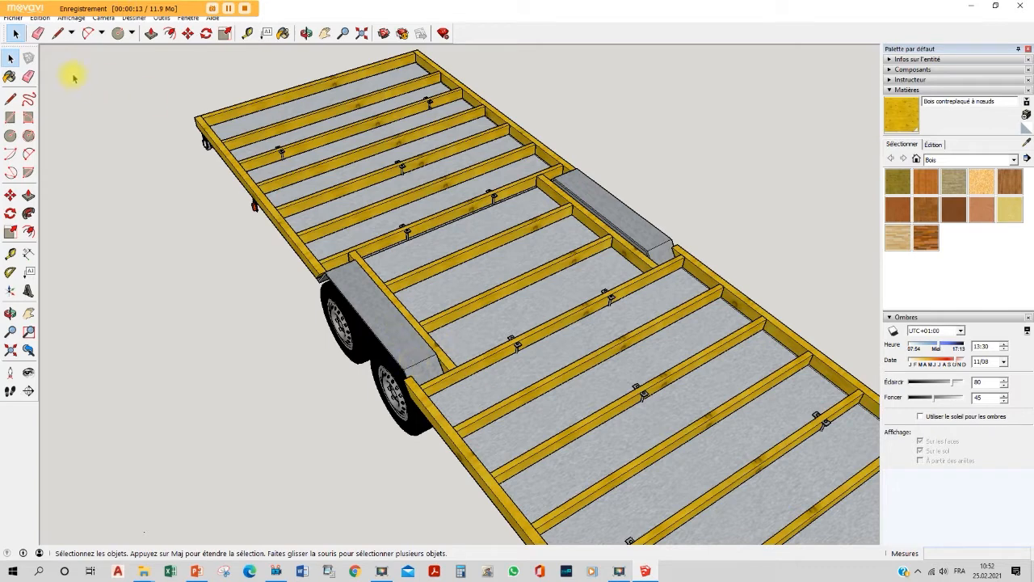
Search the 3D Warehouse models for "passage de roue".
click(13, 17)
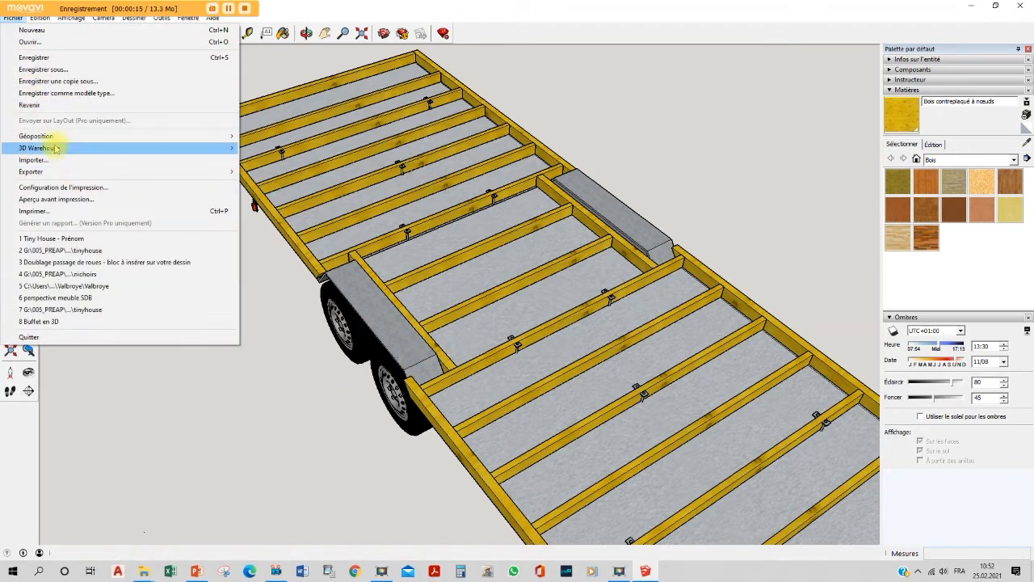
mouse_move(56, 148)
click(289, 150)
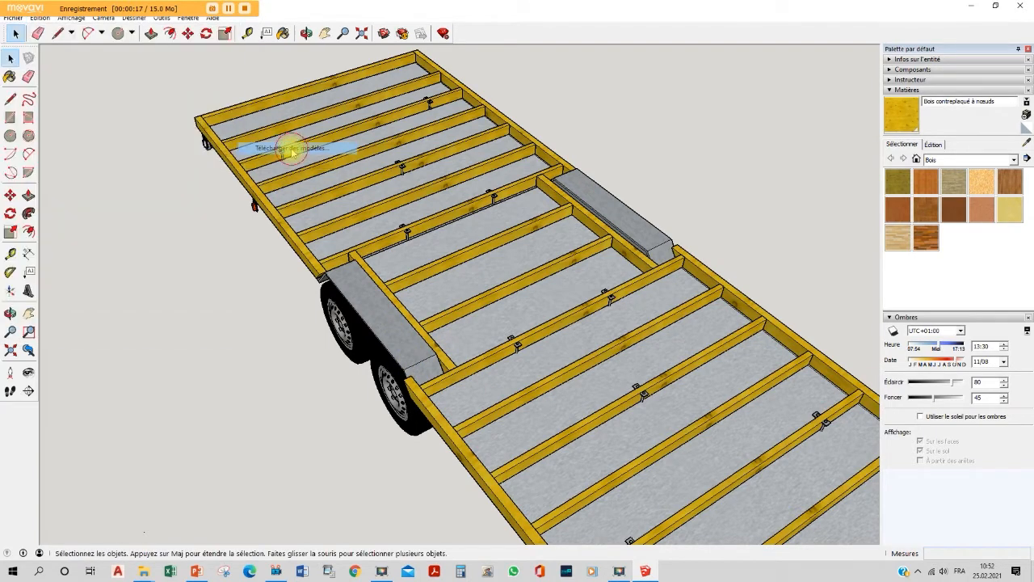
click(248, 57)
text(passage de rou)
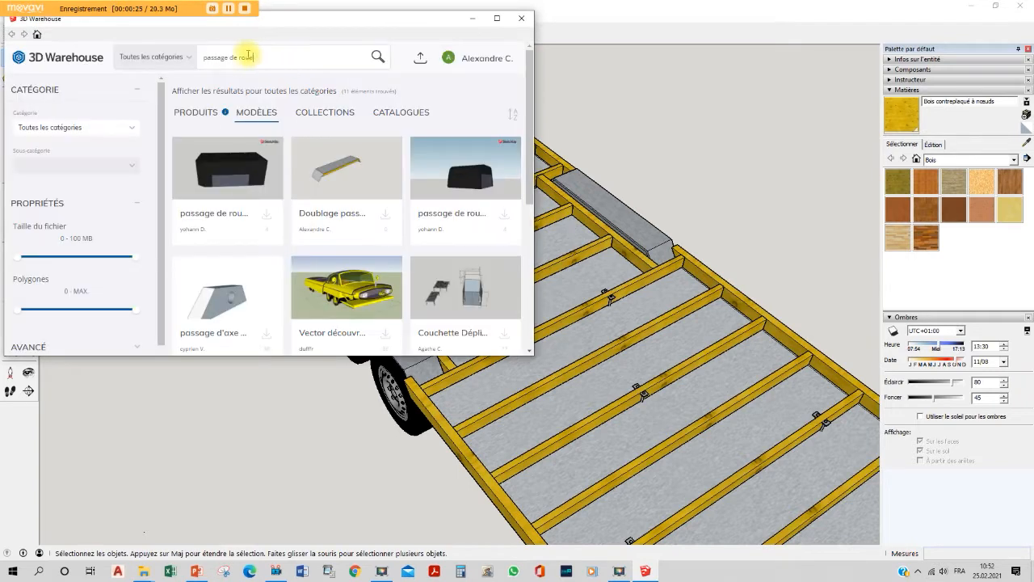
text(e)
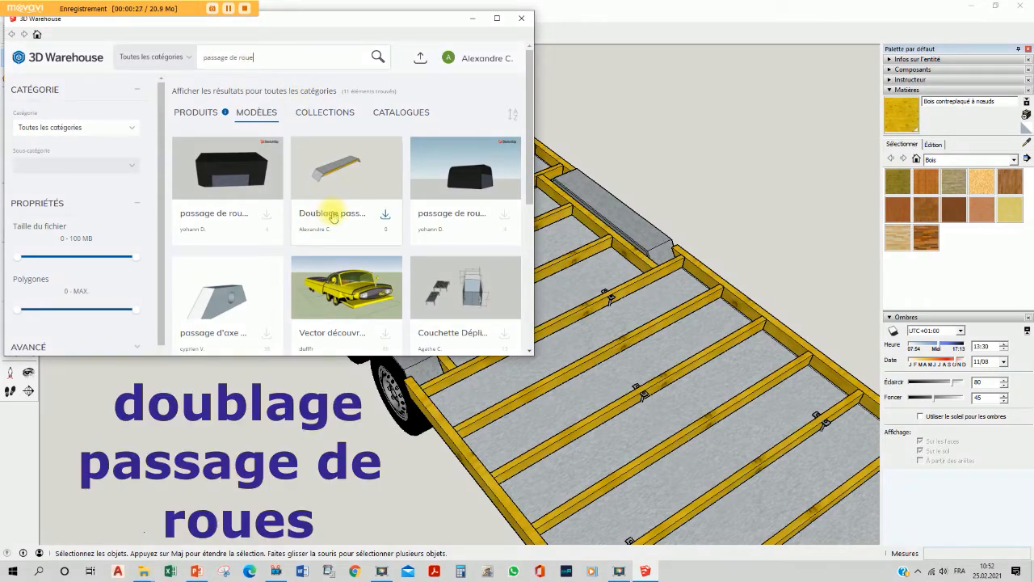
Load the Doublage passage de roues model directly into the drawing and place it beside the trailer's wheels.
click(386, 223)
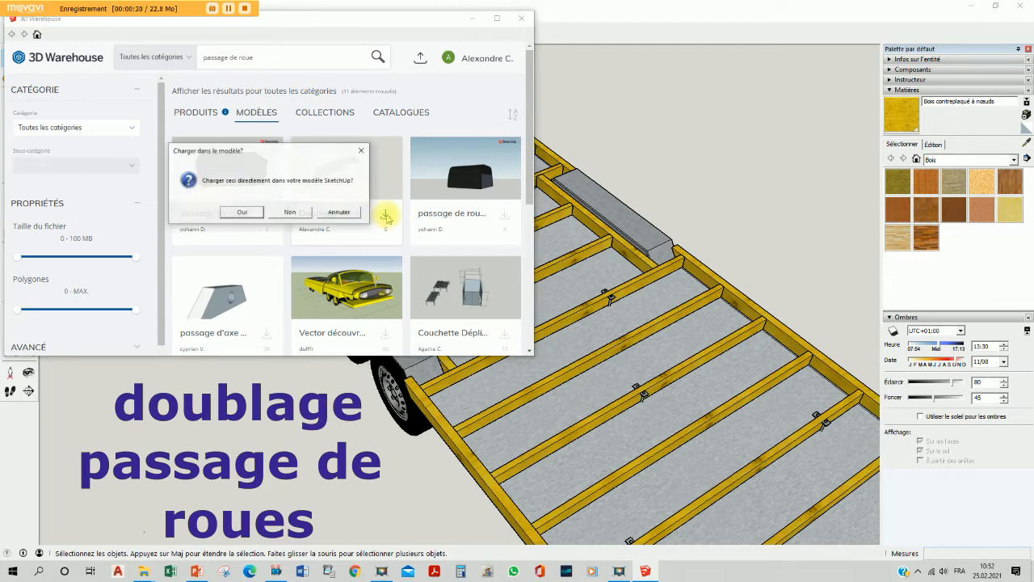
click(245, 212)
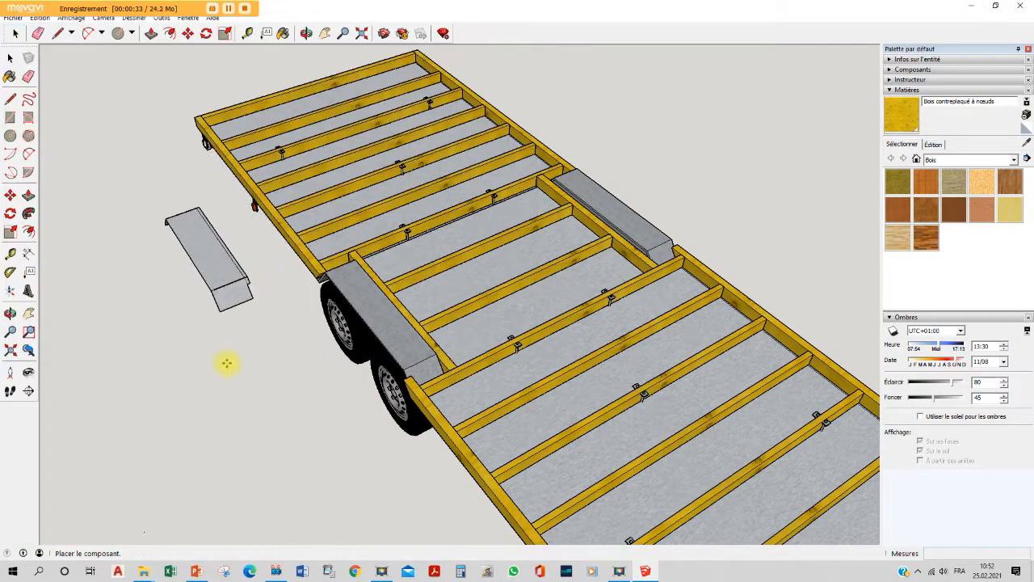
click(228, 365)
Move the lining by its lower corner onto the near wheel arch, snapping it to the adjoining floor frame's bottom corner.
middle_drag(284, 332, 108, 64)
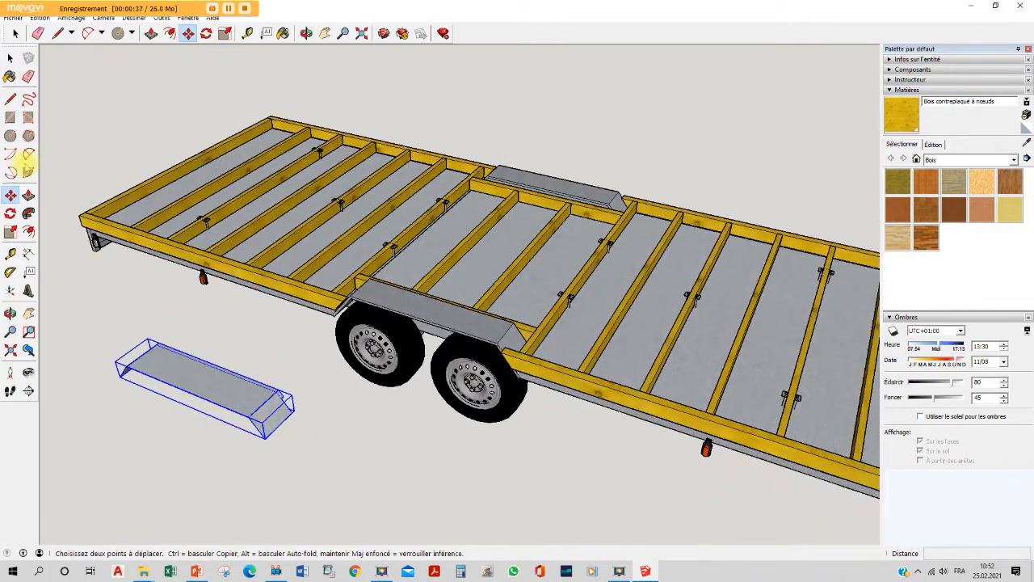
scroll(259, 432, up, 10)
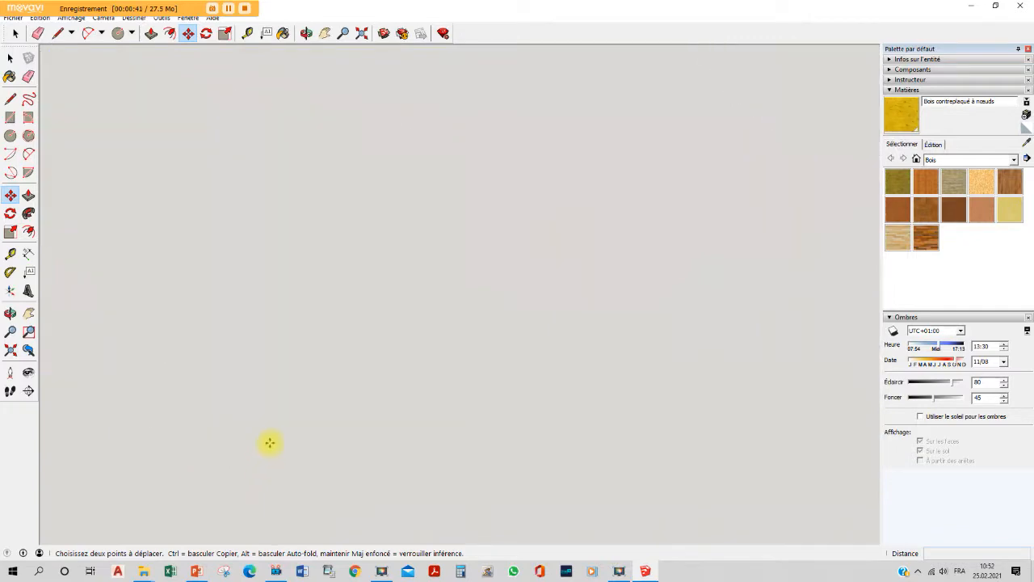
scroll(323, 415, down, 5)
scroll(286, 401, up, 6)
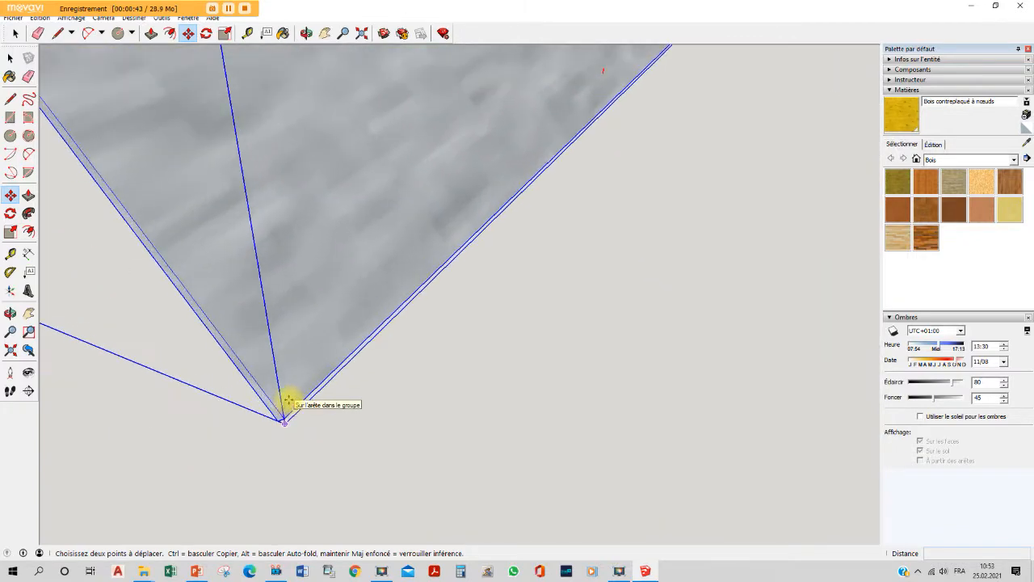
scroll(287, 401, up, 1)
scroll(282, 424, down, 8)
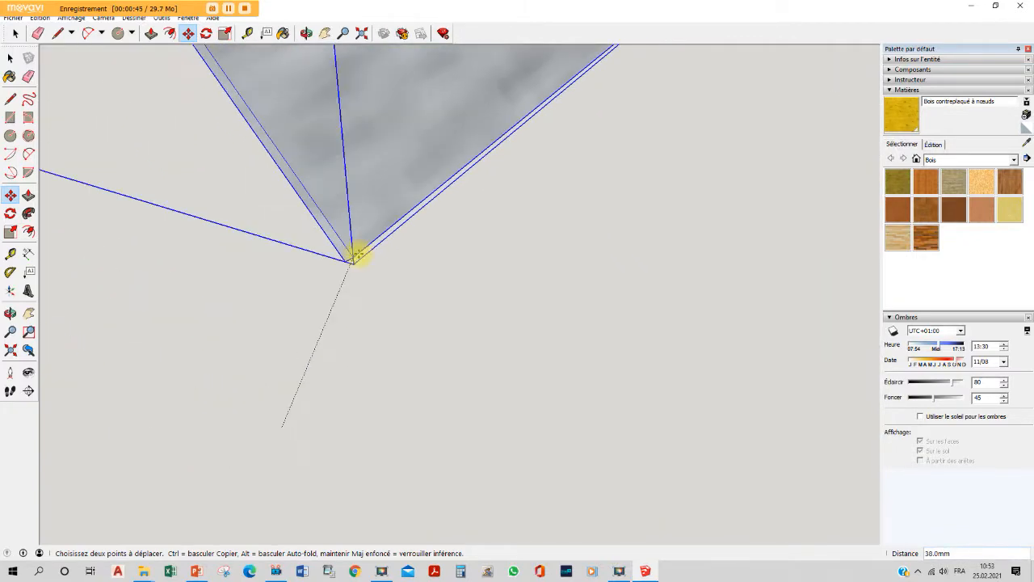
scroll(485, 210, down, 3)
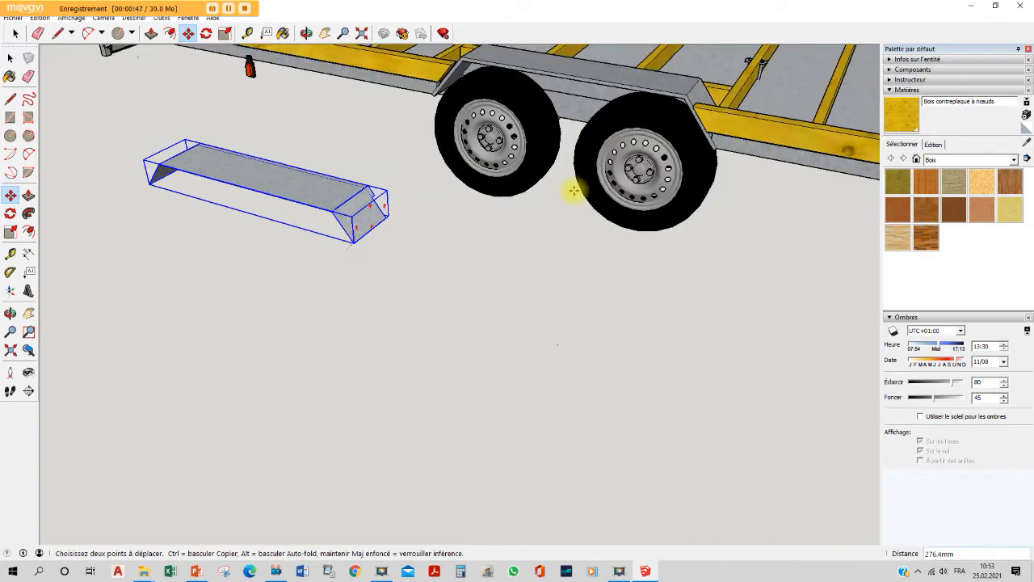
scroll(692, 138, up, 7)
scroll(706, 136, up, 4)
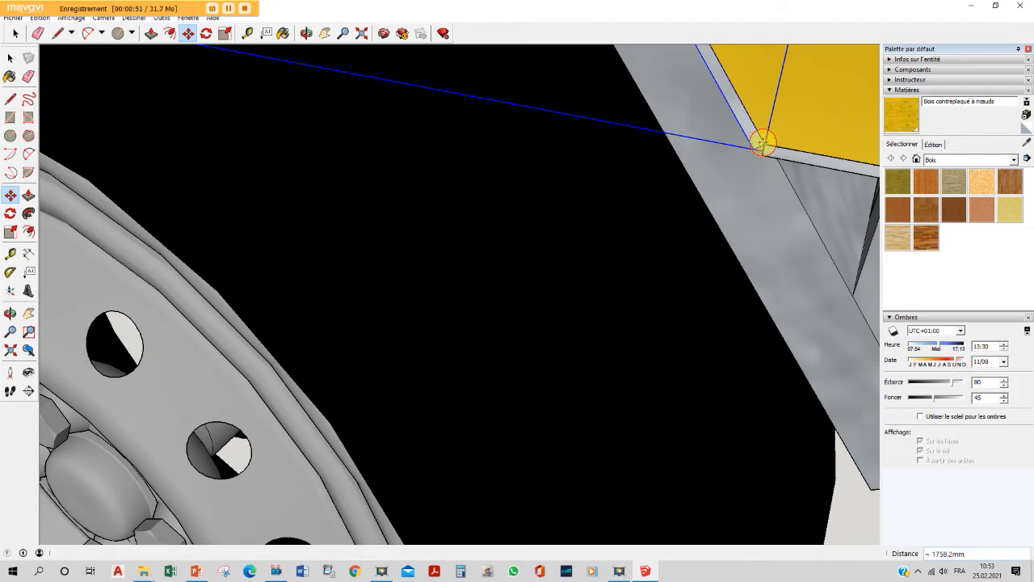
scroll(798, 173, down, 4)
scroll(737, 186, down, 8)
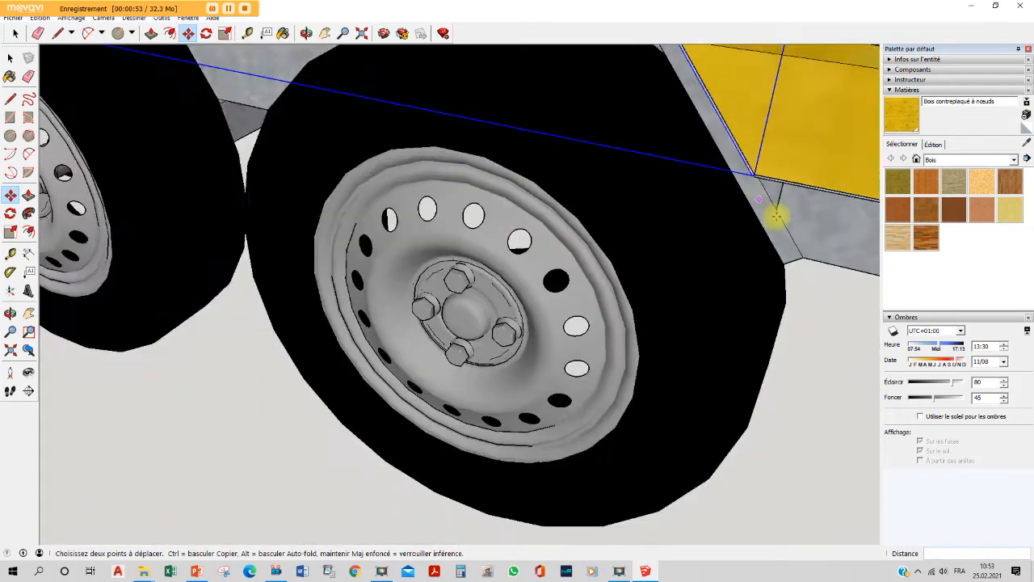
Examine how both ends of the placed lining fit against the wheel arch and the floor frames.
scroll(331, 111, up, 6)
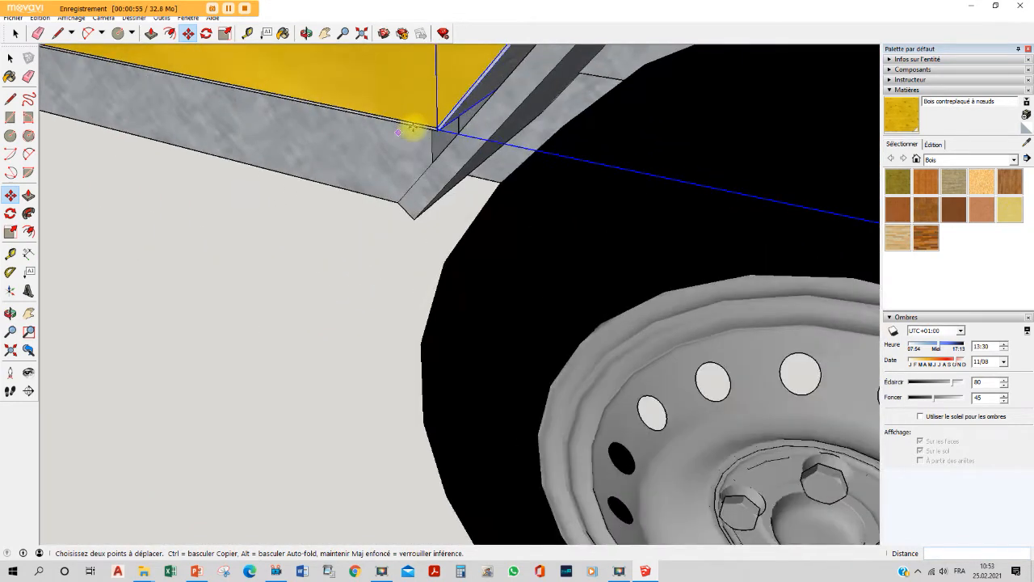
scroll(508, 138, up, 4)
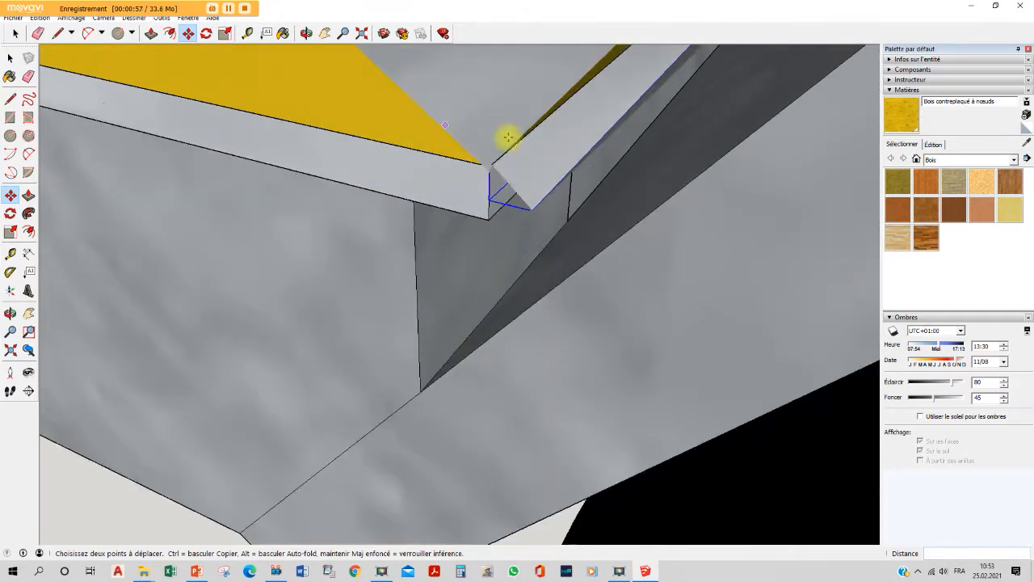
scroll(509, 148, down, 4)
key(Escape)
scroll(555, 164, down, 8)
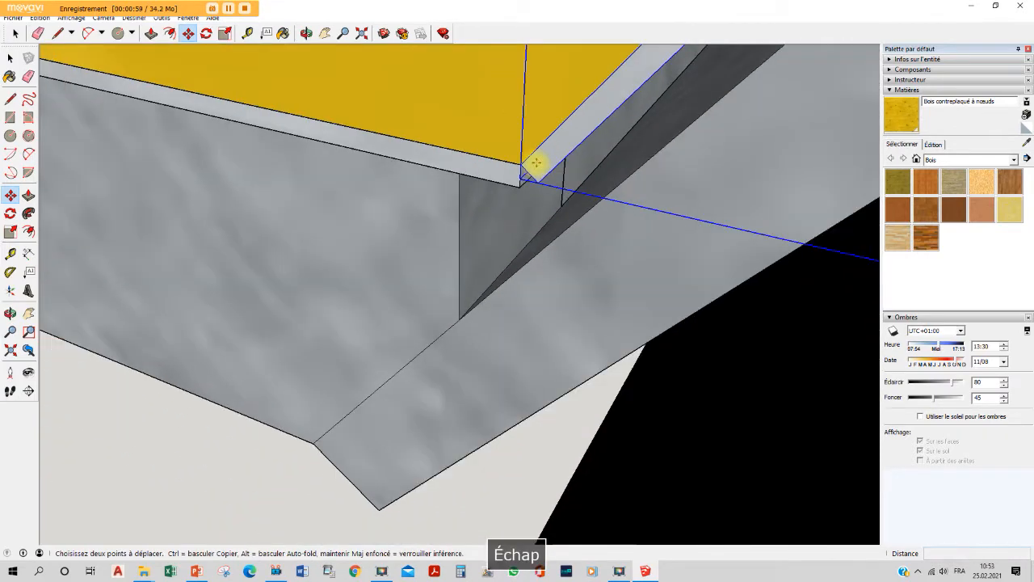
middle_drag(727, 62, 253, 273)
scroll(300, 298, down, 3)
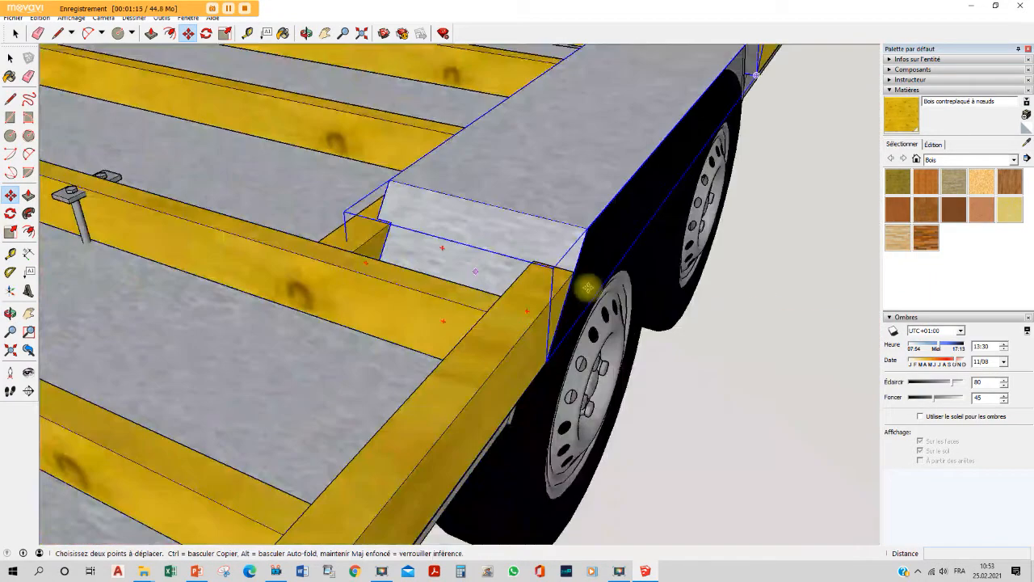
middle_drag(579, 168, 364, 250)
scroll(355, 263, up, 6)
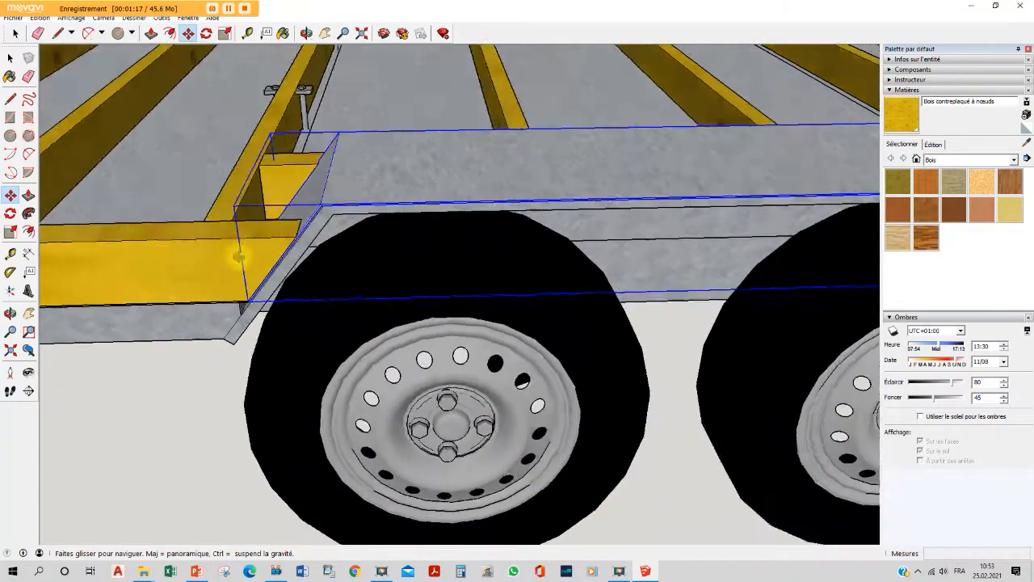
scroll(245, 210, down, 6)
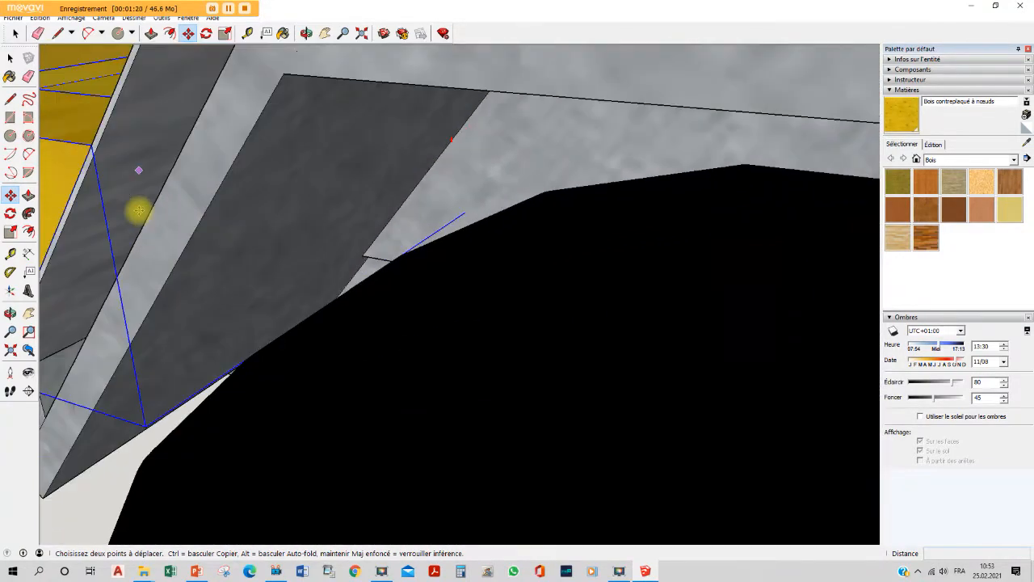
scroll(182, 204, down, 8)
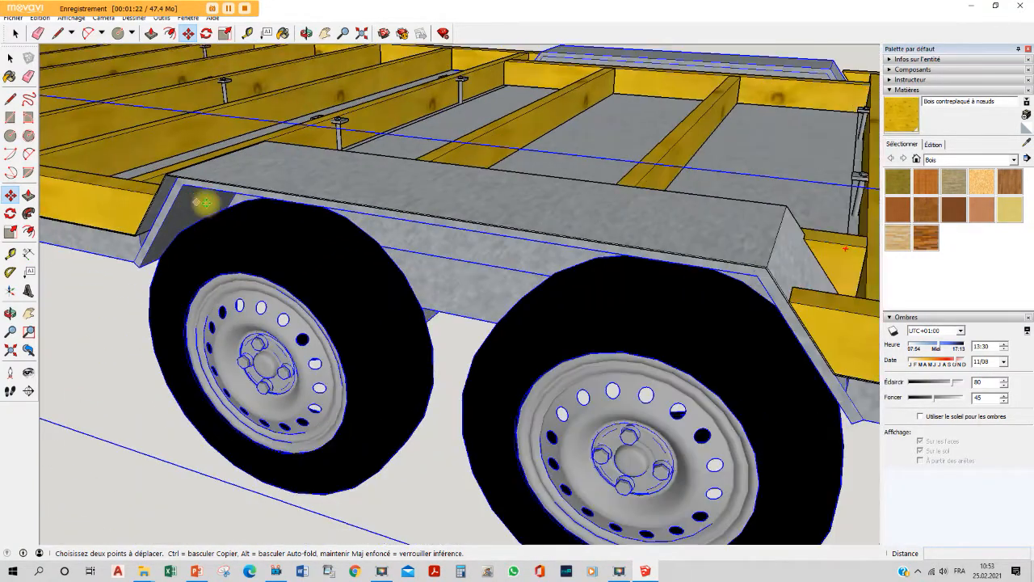
Copy the wheel-arch lining and paste the duplicate beyond the opposite side of the trailer.
key(space)
click(451, 254)
key(ctrl+c)
key(ctrl+v)
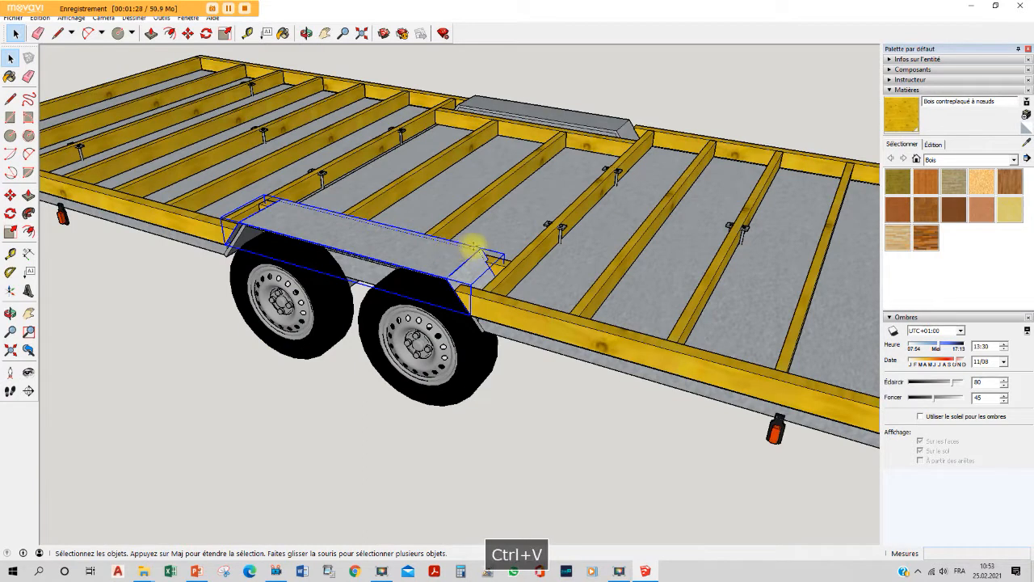
key(Escape)
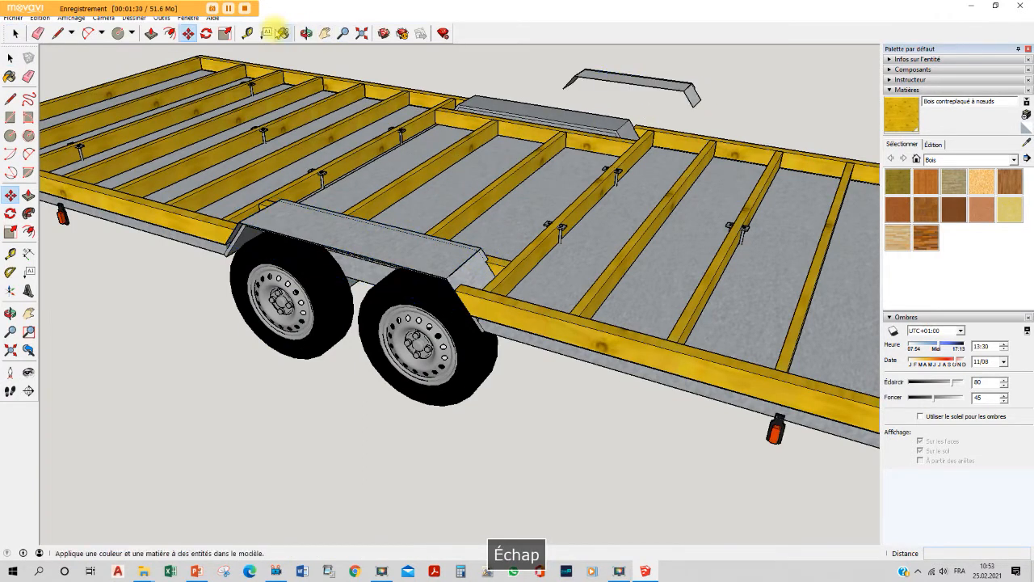
Rotate the pasted lining 180 degrees horizontally about its centre, using the green axis as reference.
click(206, 33)
click(622, 74)
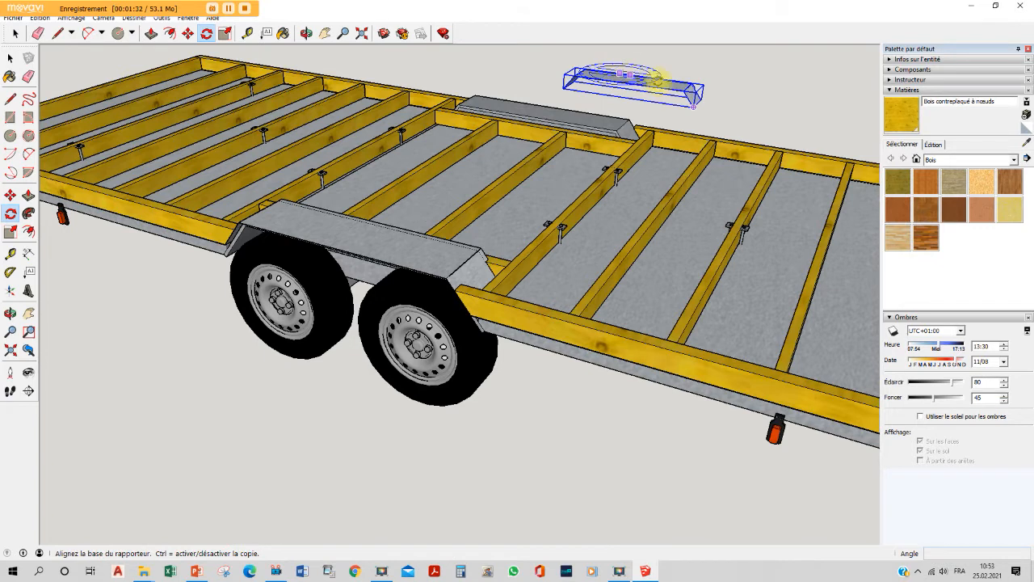
click(760, 94)
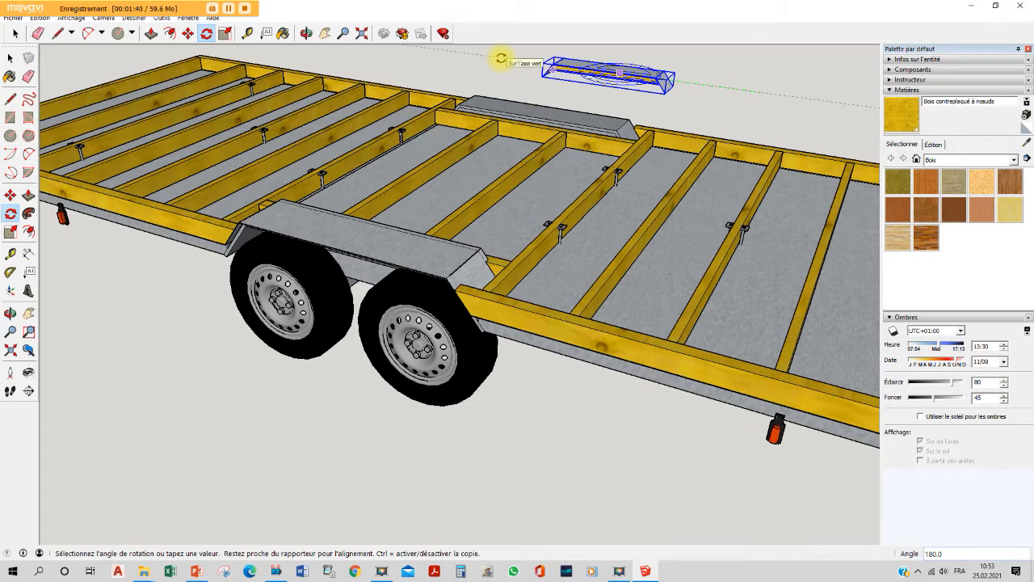
click(501, 59)
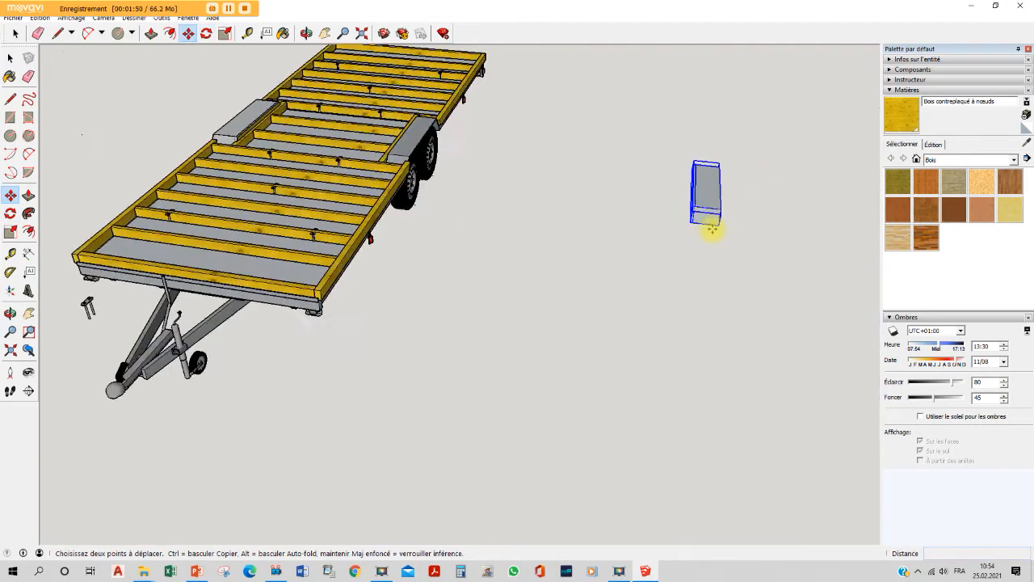
Move the rotated lining by its lower corner to the wheel arch on the trailer's opposite side.
scroll(710, 223, up, 10)
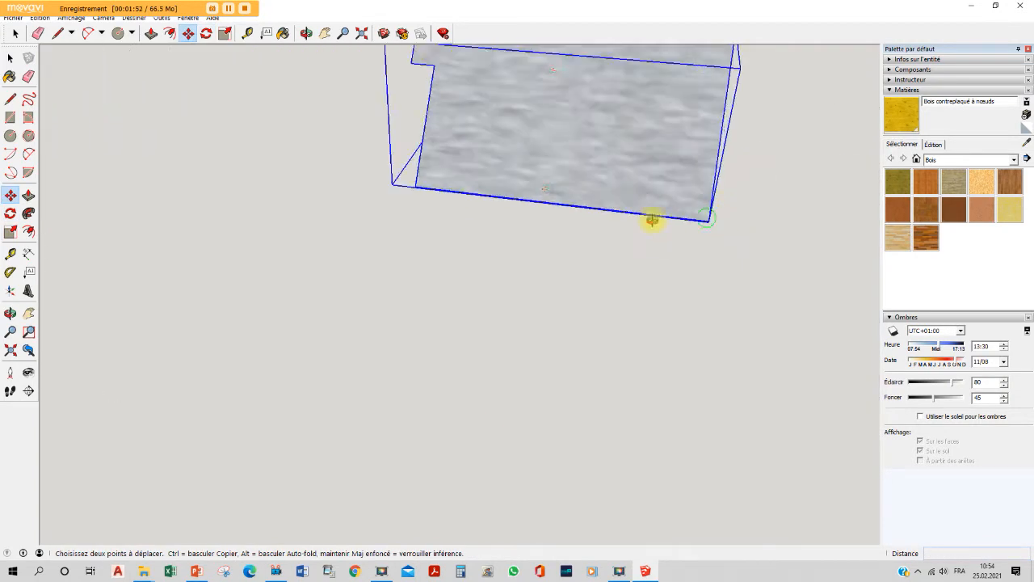
scroll(680, 326, up, 3)
click(709, 328)
scroll(763, 235, down, 10)
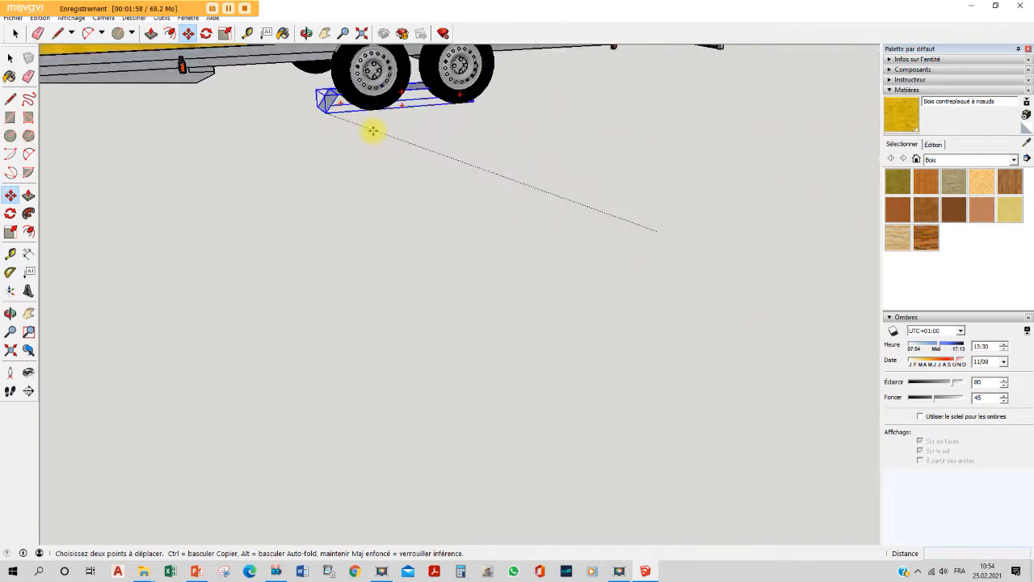
scroll(372, 132, down, 2)
middle_drag(365, 120, 367, 67)
scroll(366, 66, up, 6)
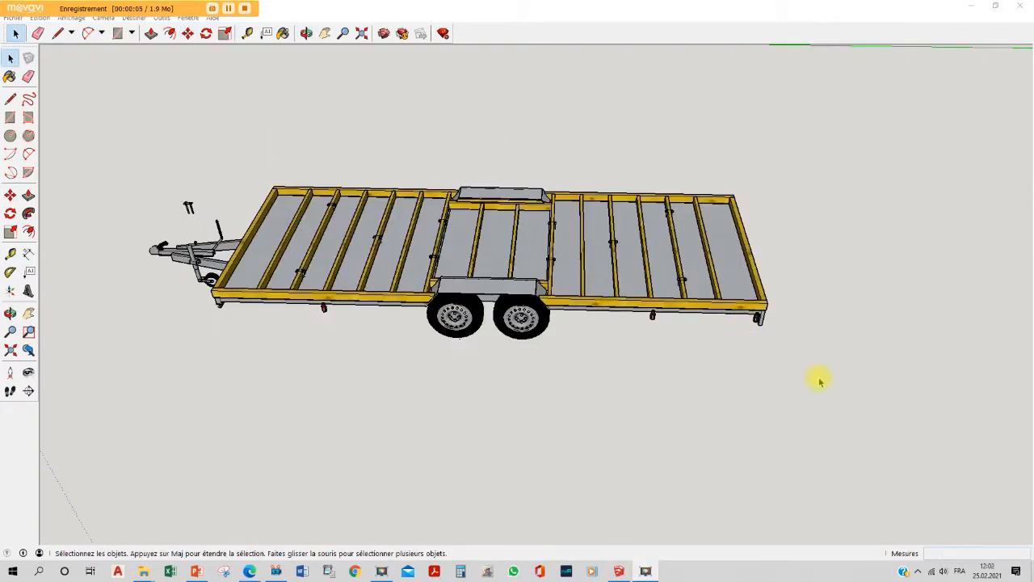
Group all the floor frames, plates, clamps and linings together, leaving the trailer itself out of the selection.
drag(836, 418, 488, 245)
drag(209, 146, 210, 146)
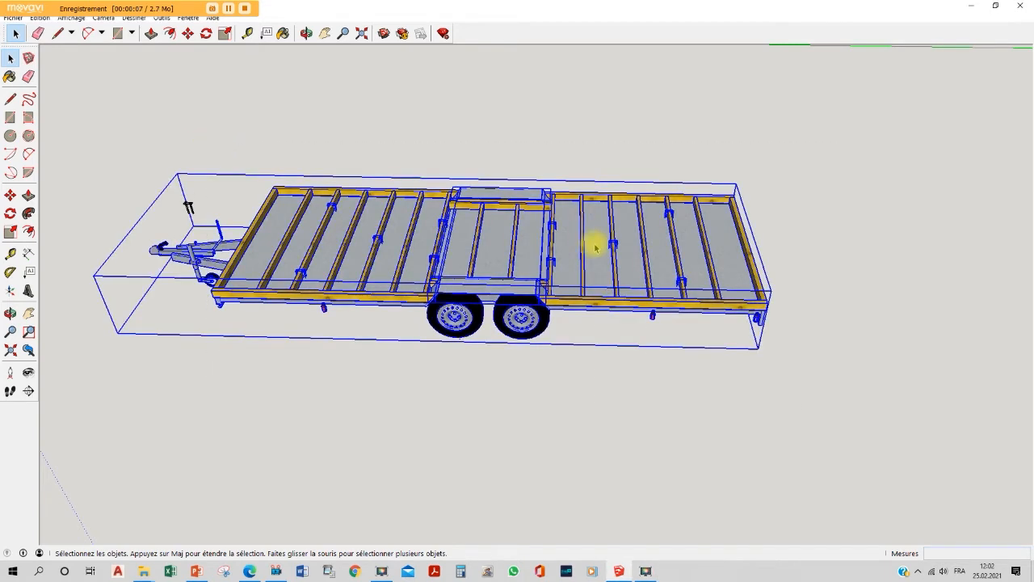
right_click(429, 233)
key(Escape)
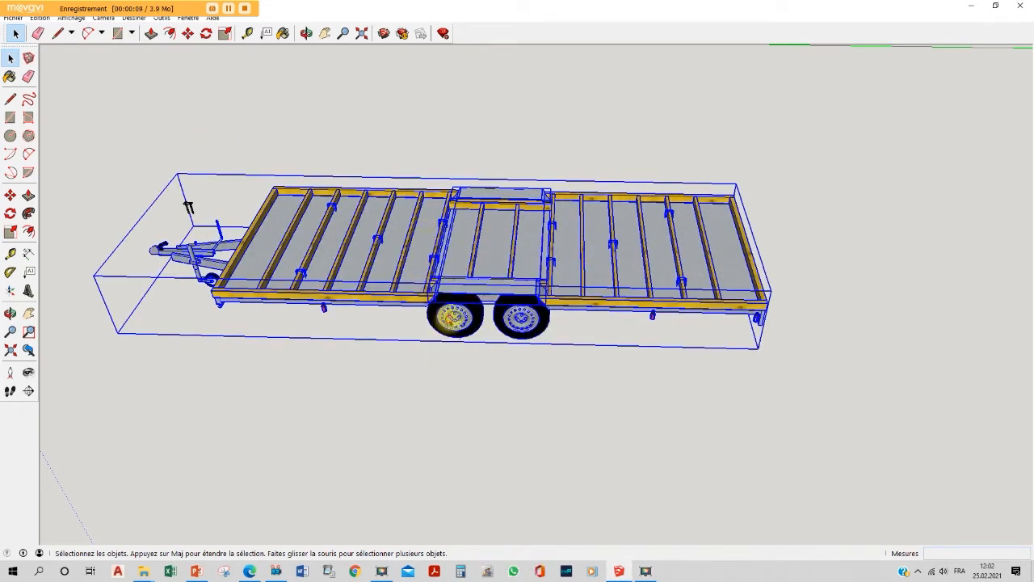
shift+click(451, 321)
right_click(405, 227)
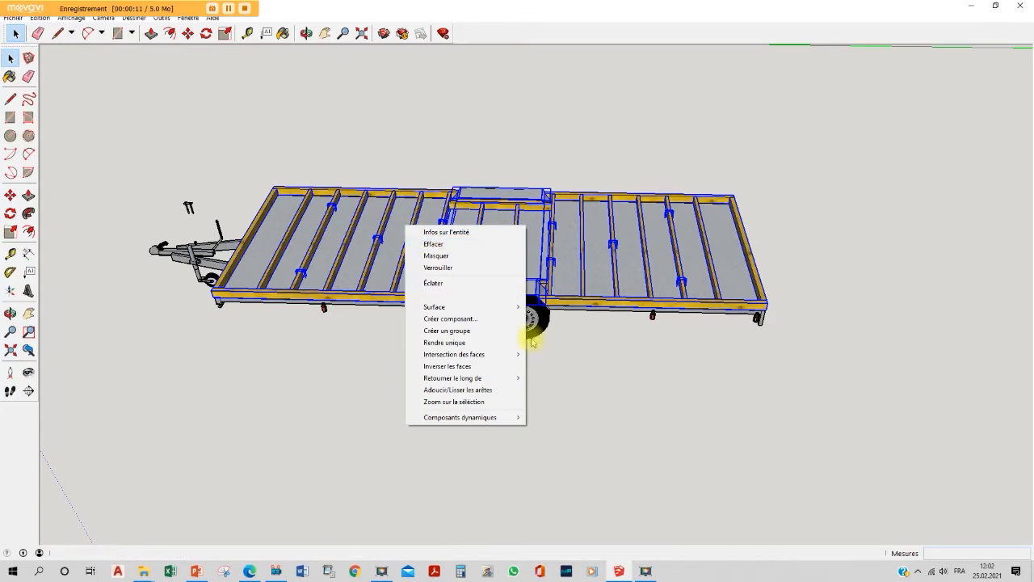
click(456, 330)
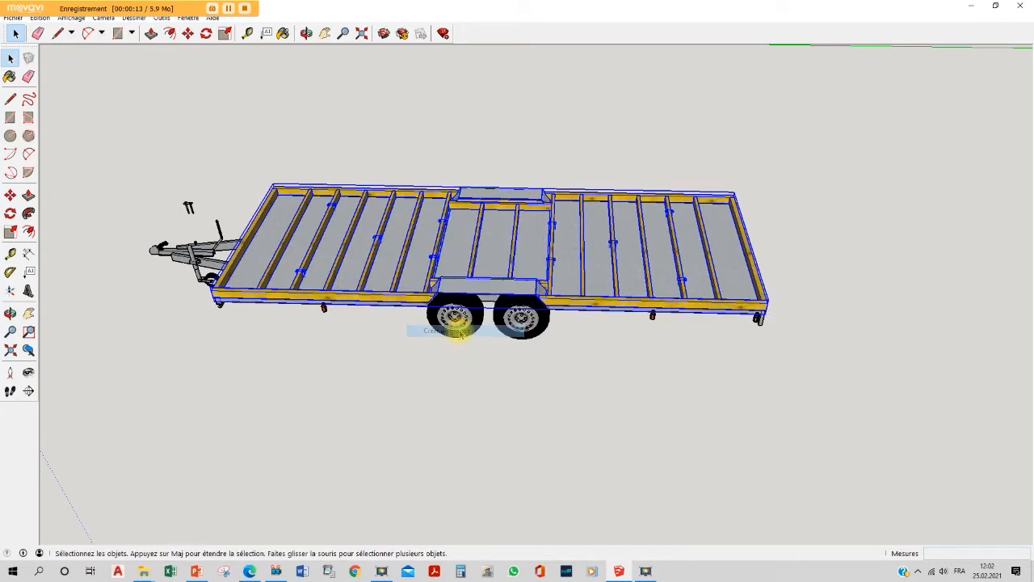
Try to move the whole floor group away from the trailer chassis.
click(187, 33)
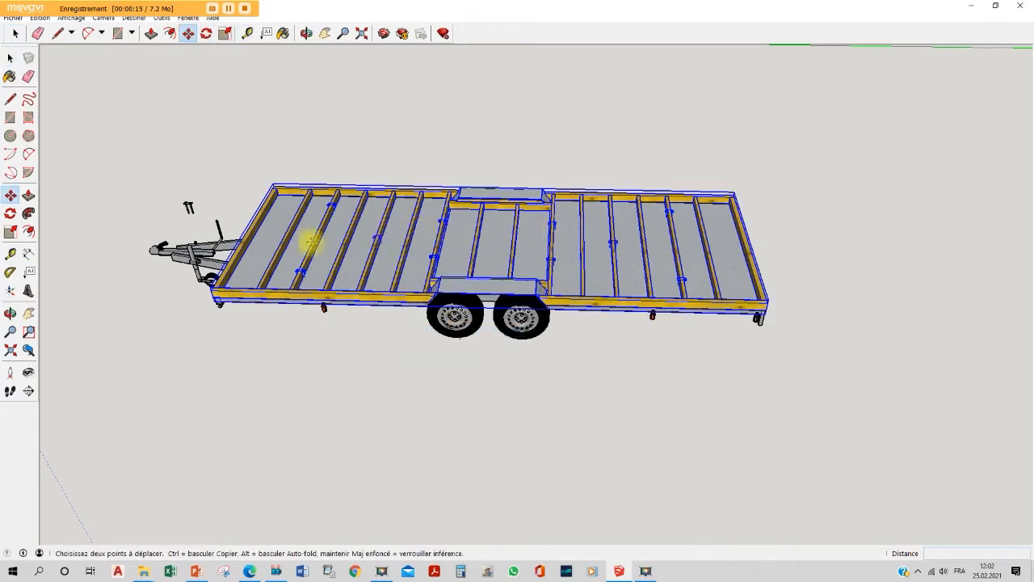
click(335, 182)
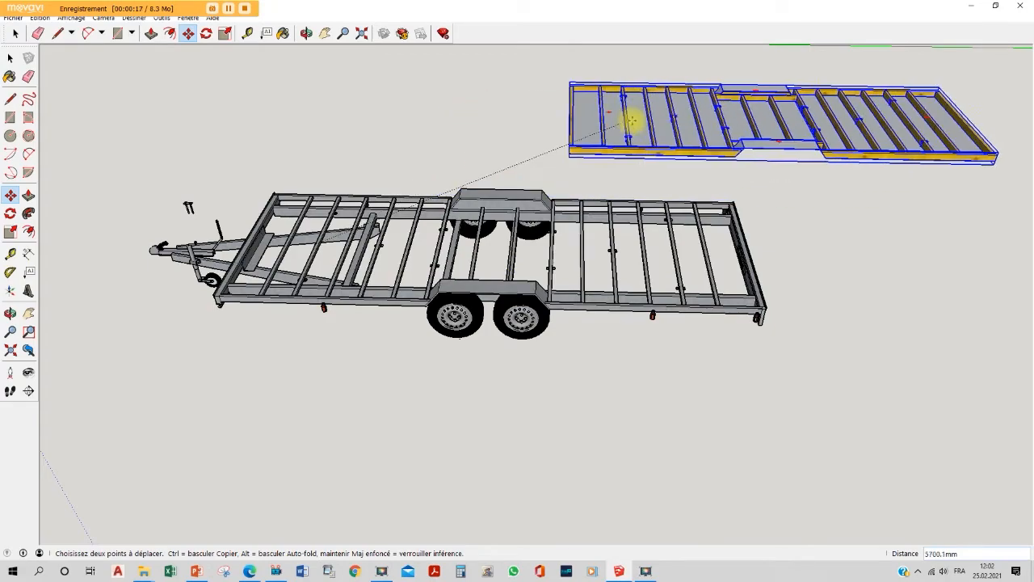
key(Escape)
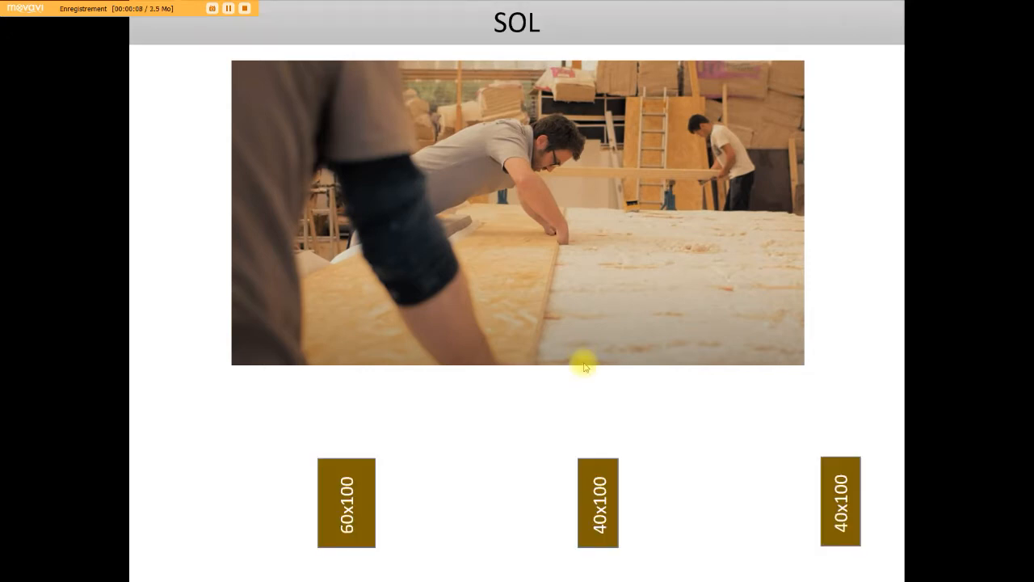
click(585, 389)
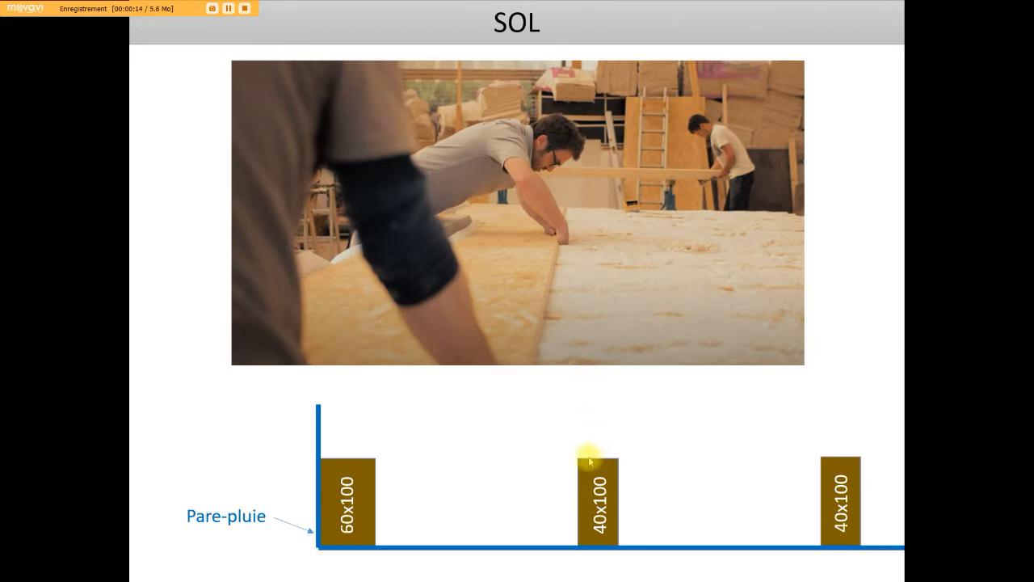
click(410, 562)
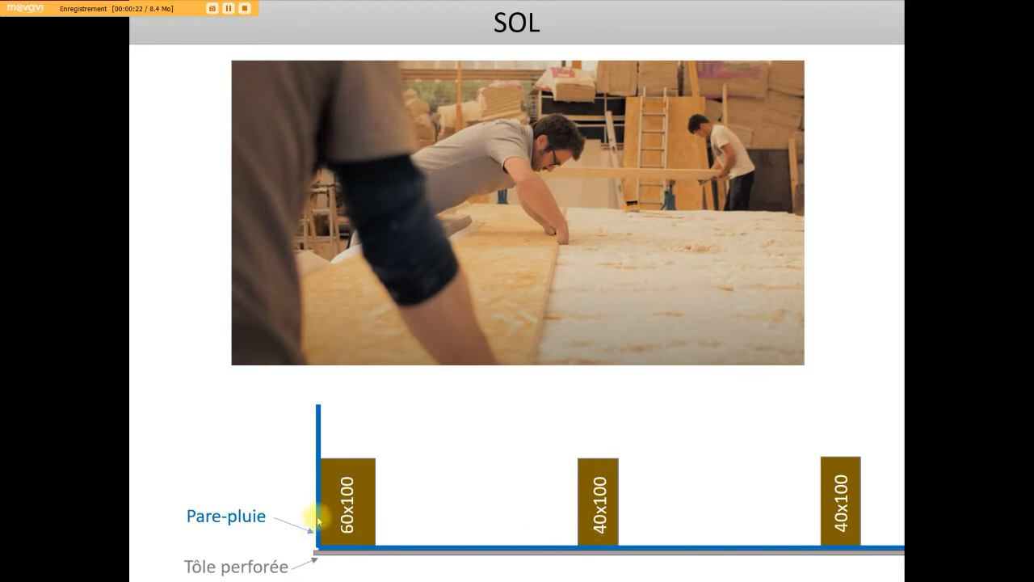
click(408, 496)
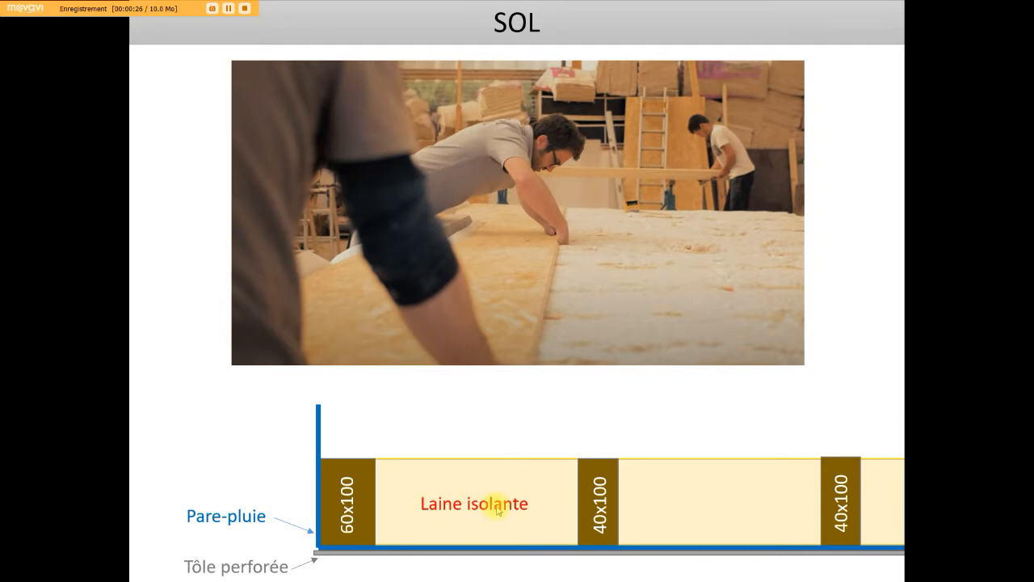
click(559, 467)
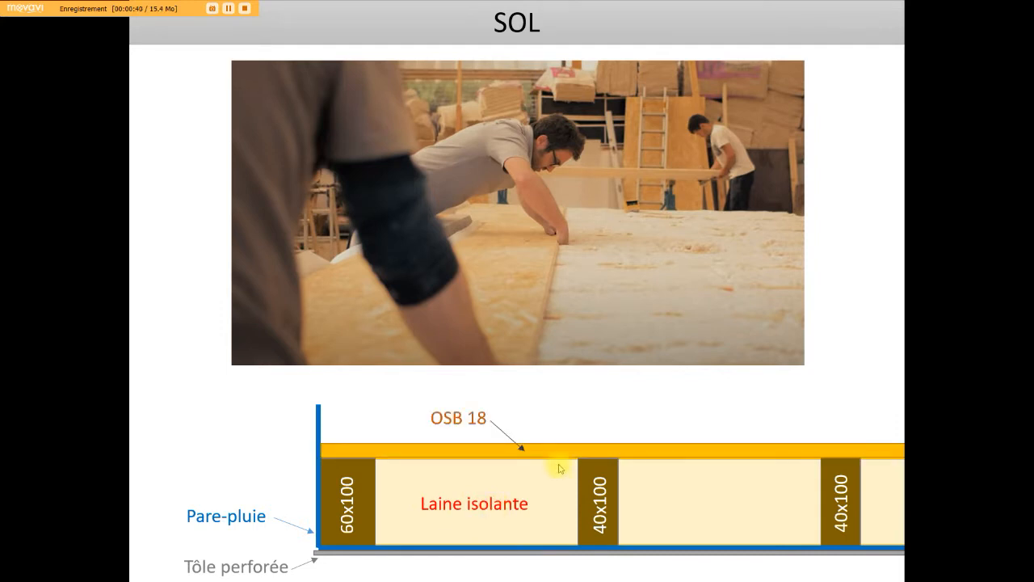
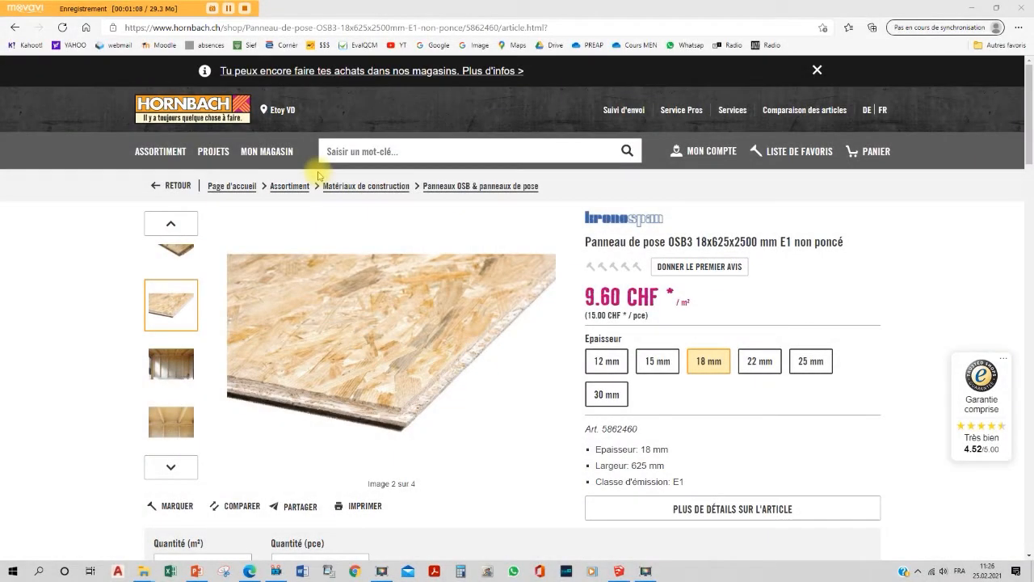
Enlarge the product picture of the OSB3 18x625x2500 mm panel.
click(320, 303)
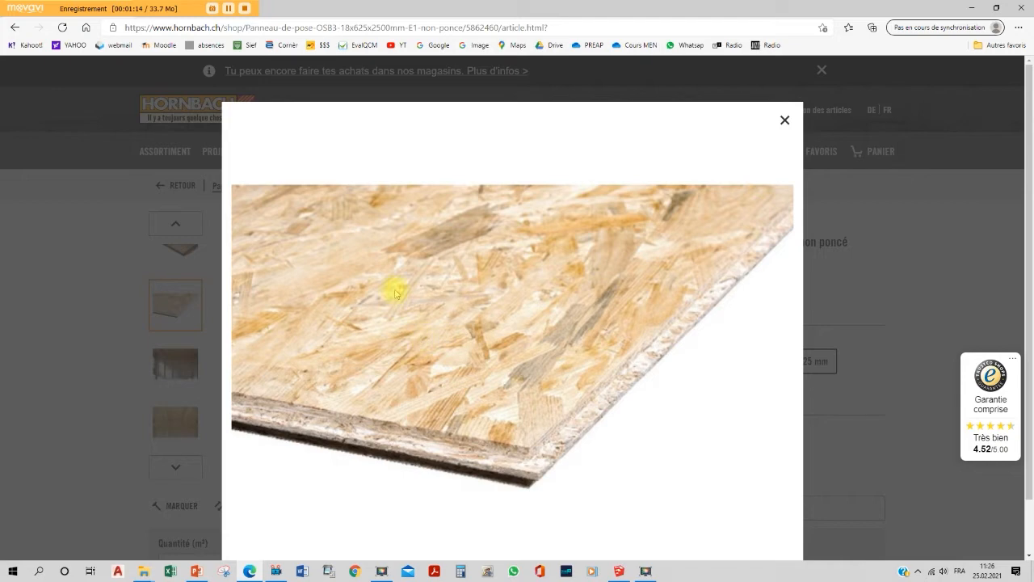
Draw a 625 x 2500 mm rectangle beside the trailer and extrude it into the 18 mm thick floor panel.
click(784, 122)
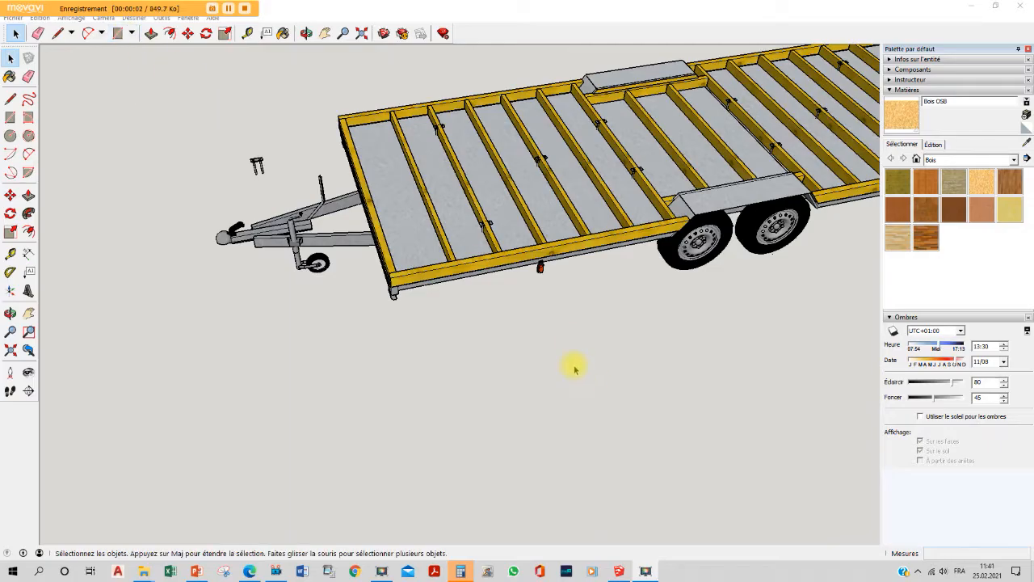
click(117, 33)
click(376, 356)
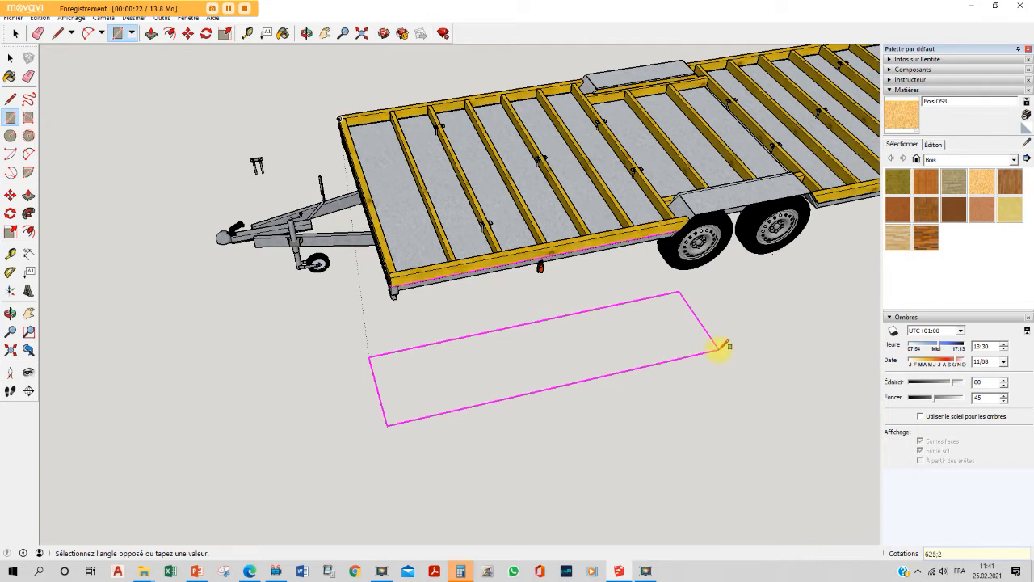
key(Return)
key(p)
click(454, 359)
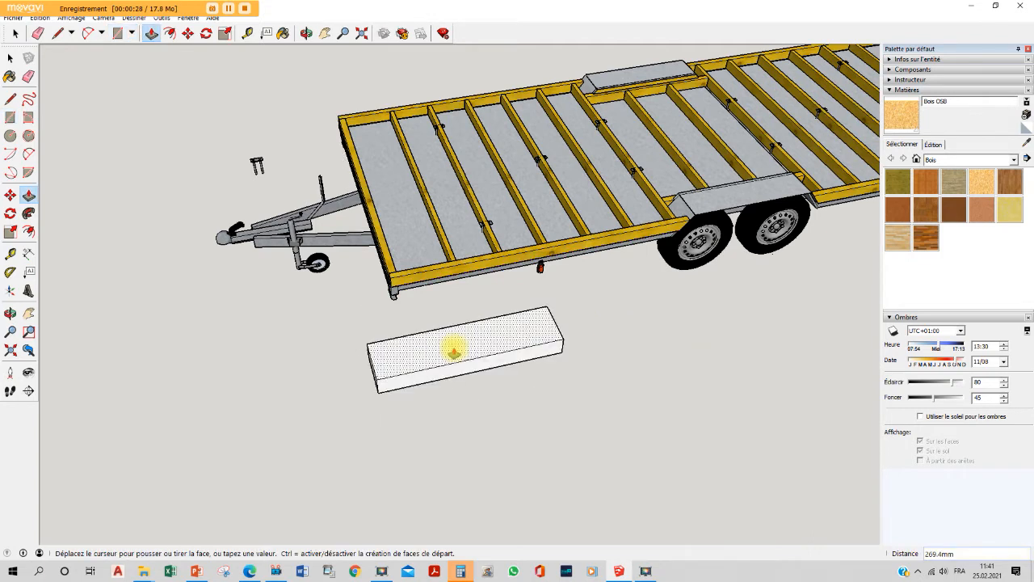
key(Escape)
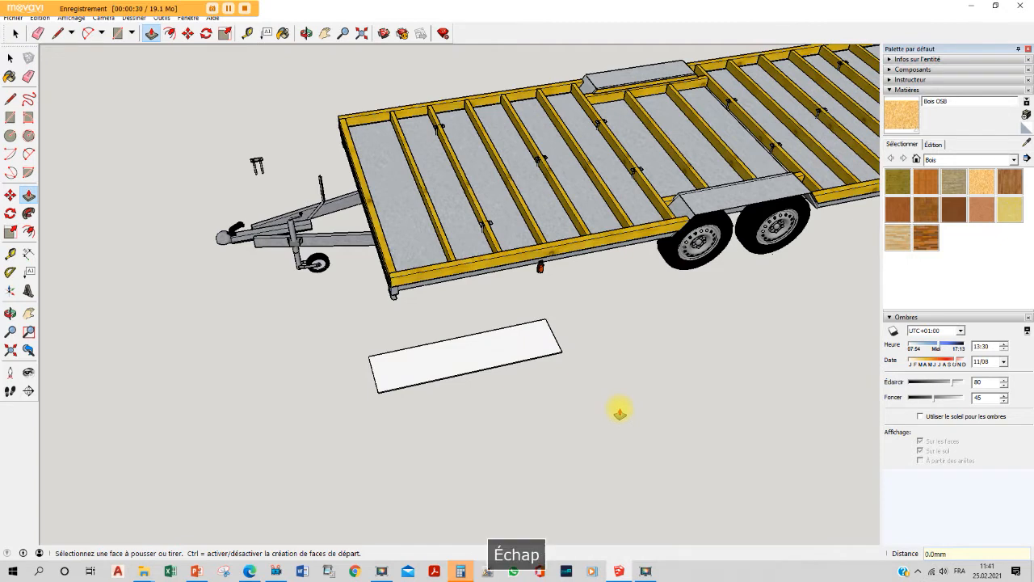
Group the whole floor panel and paint it with the Bois OSB material.
key(space)
drag(345, 323, 345, 317)
right_click(527, 340)
click(578, 434)
click(980, 181)
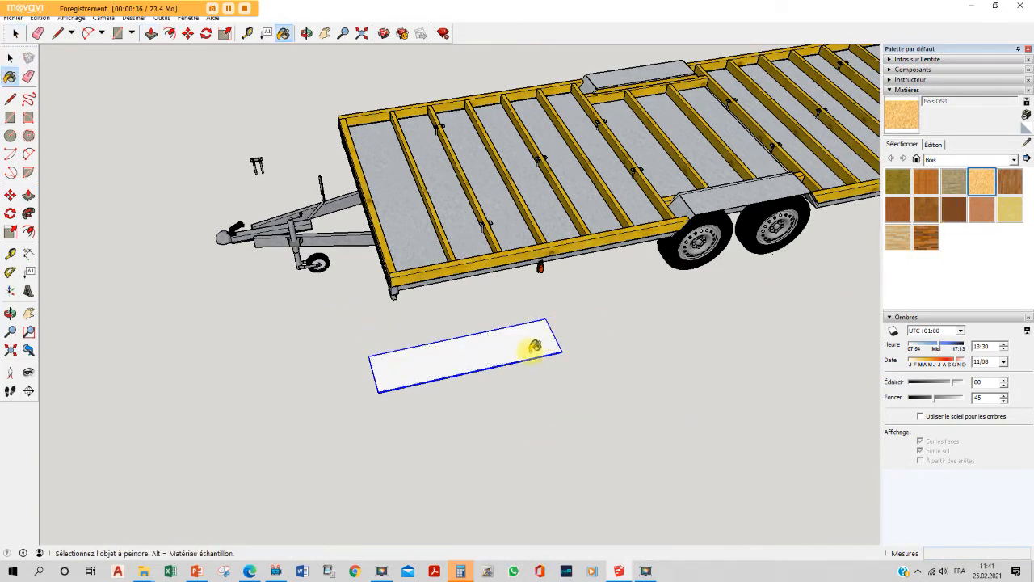
click(533, 346)
key(Escape)
key(space)
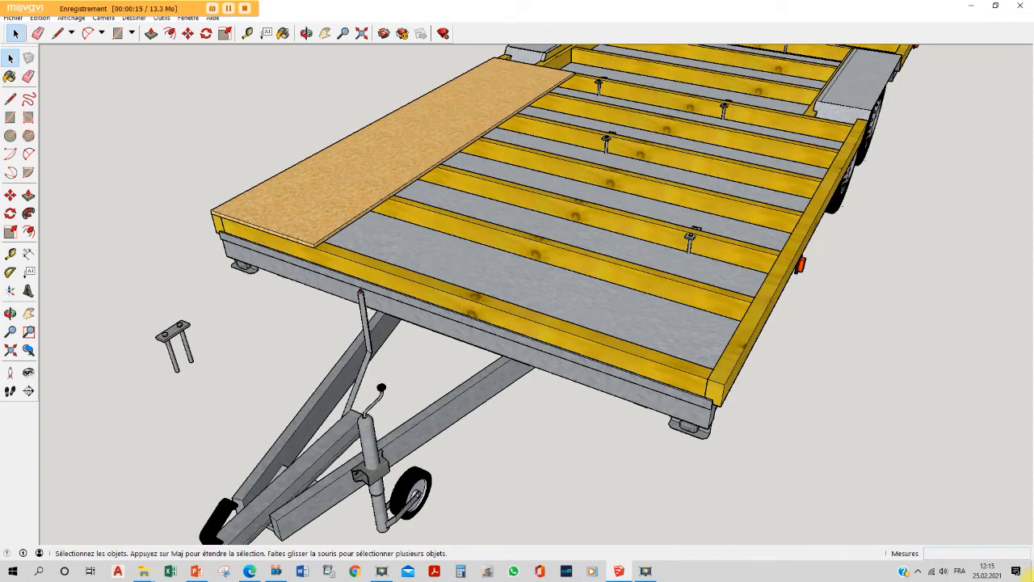
Redo the placement of three more OSB panels side by side across the front of the floor frame.
key(ctrl+y)
key(ctrl+y)
key(ctrl+y)
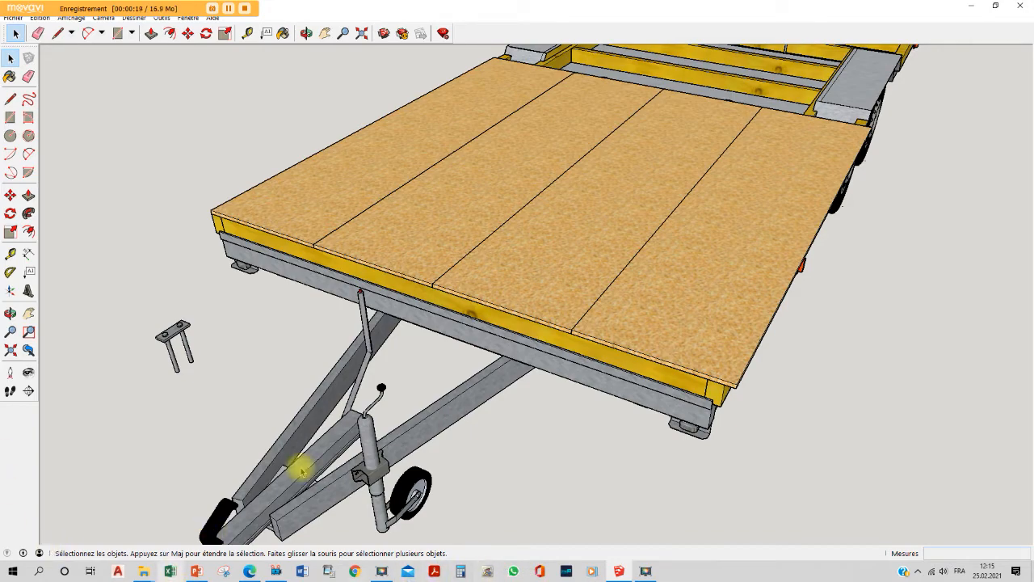
Measure how far the outermost OSB panel overhangs the side of the frame, and undo the guide left by the measurement.
click(248, 33)
scroll(682, 365, up, 5)
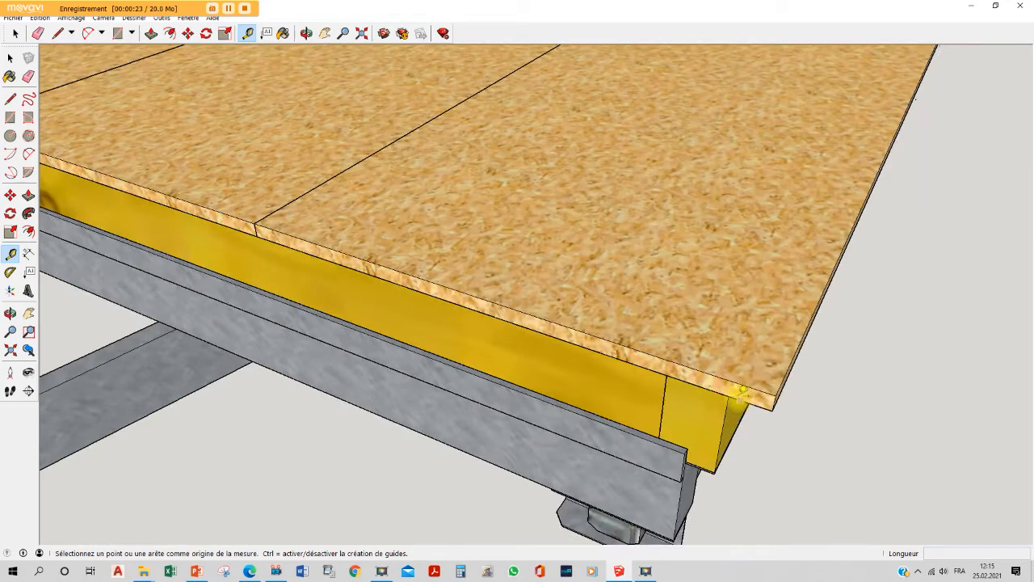
click(731, 395)
click(773, 410)
key(Escape)
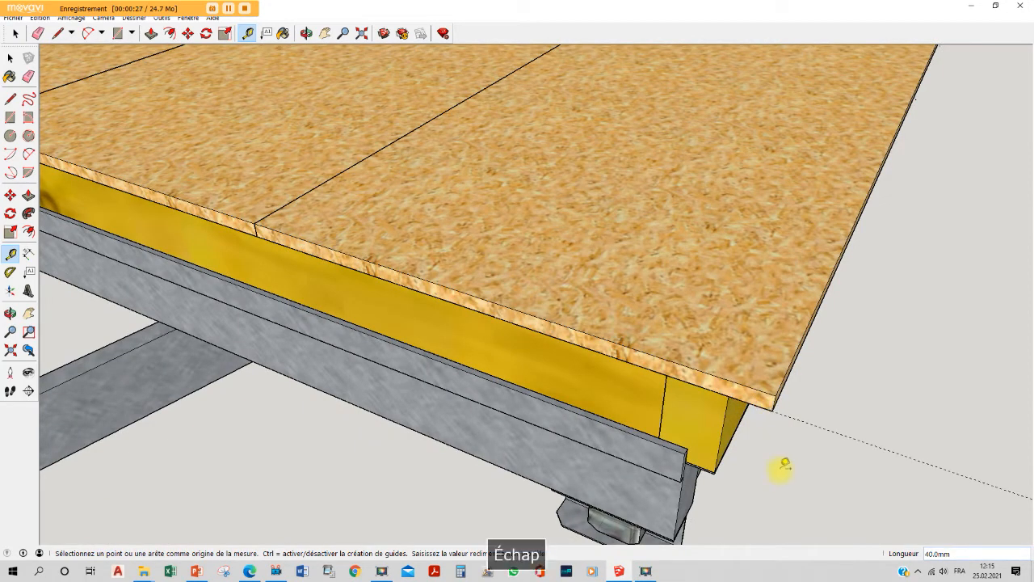
scroll(755, 383, down, 2)
scroll(752, 335, down, 3)
key(ctrl+z)
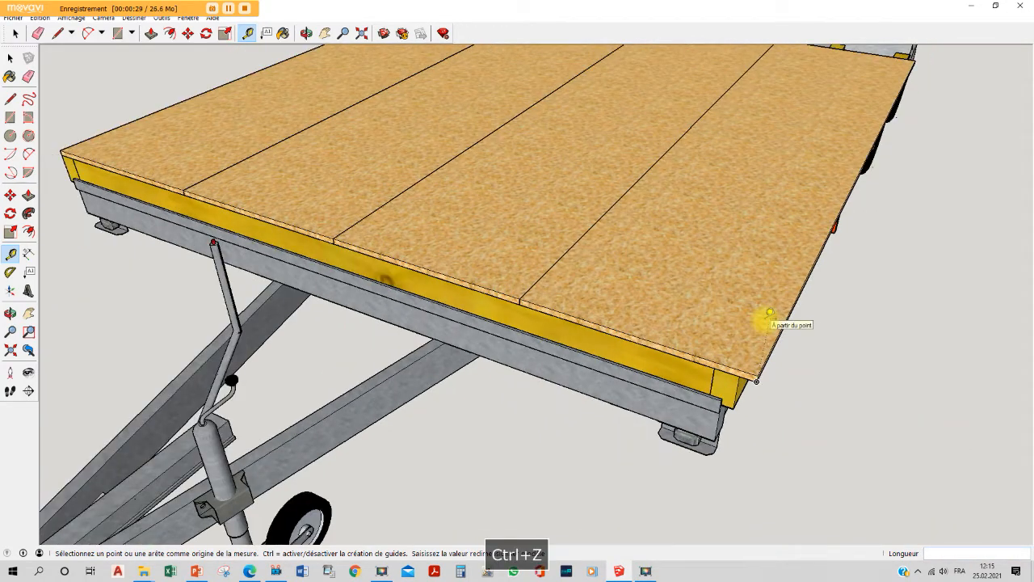
key(Escape)
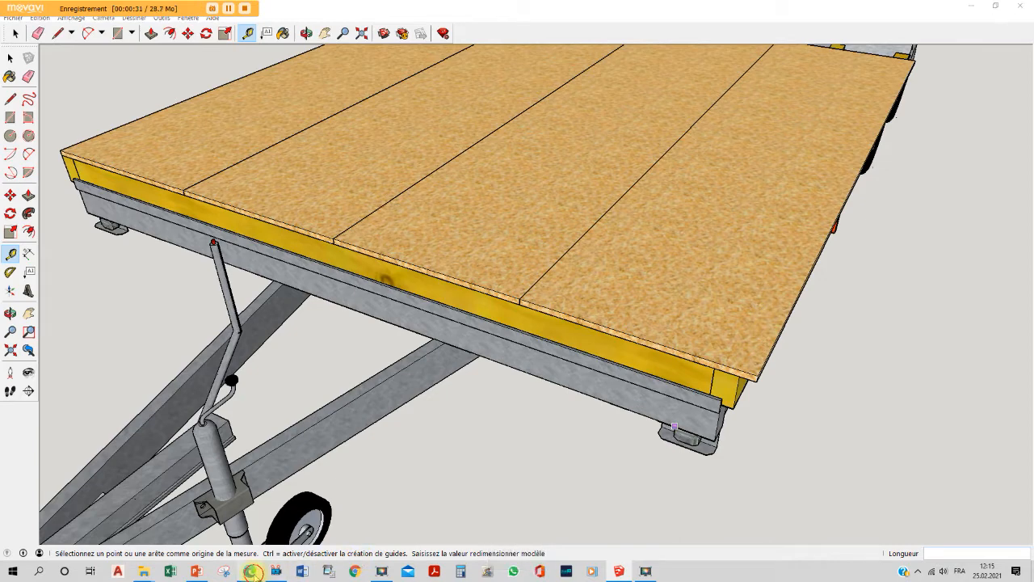
Switch to the browser to check the OSB3 18x625x2500 mm panel's product page, and return to the SketchUp model.
click(252, 571)
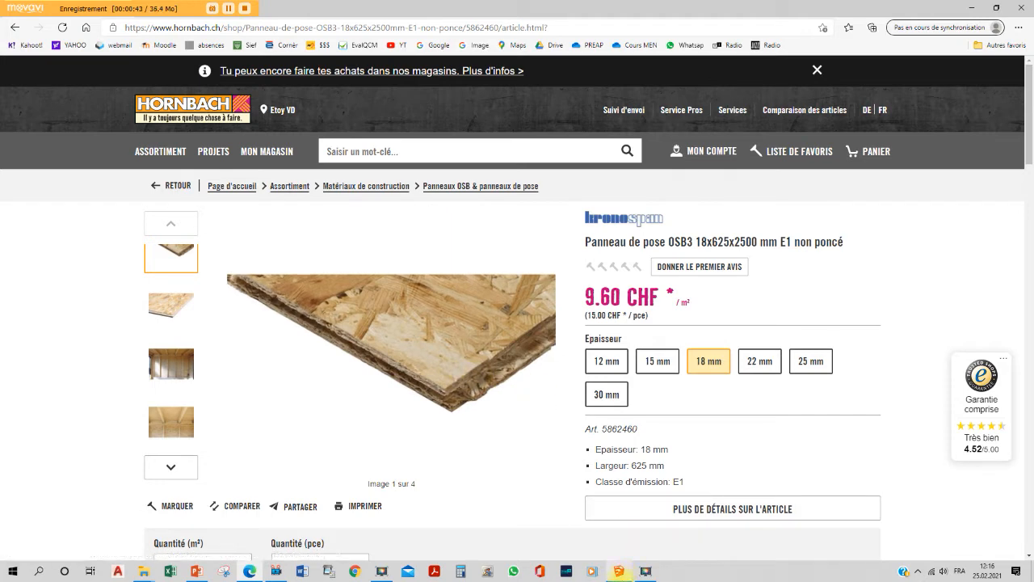
click(619, 570)
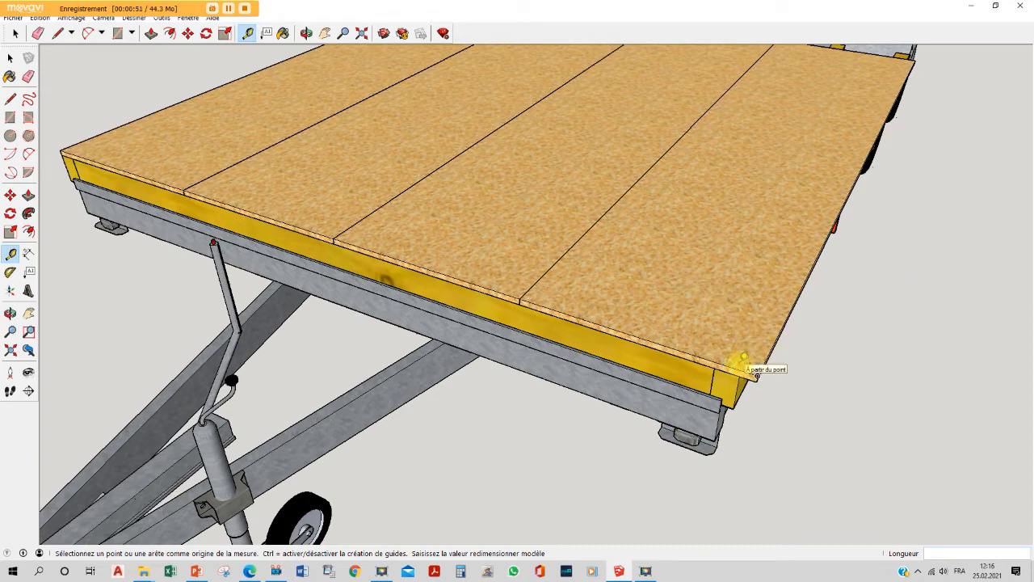
key(Escape)
scroll(619, 240, down, 5)
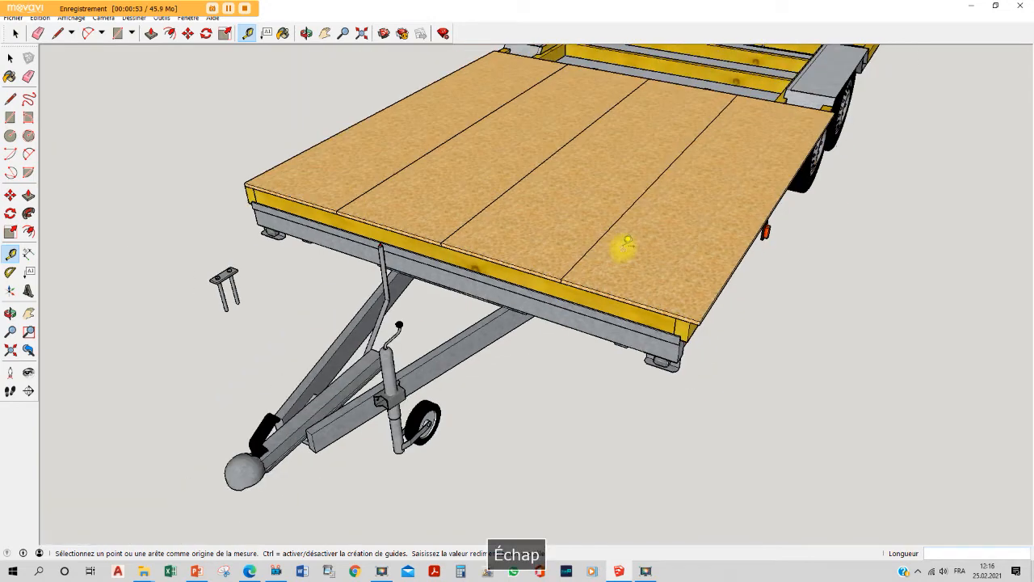
Explode the outer panel set down beside the trailer and trim 20 mm off its long side.
key(space)
middle_drag(763, 237, 557, 283)
click(558, 283)
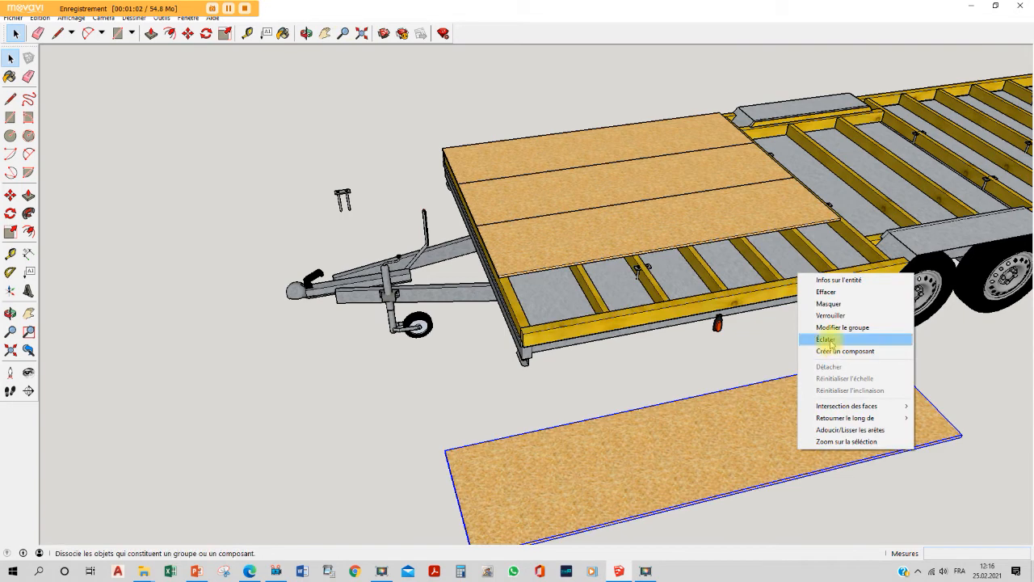
click(815, 343)
click(151, 34)
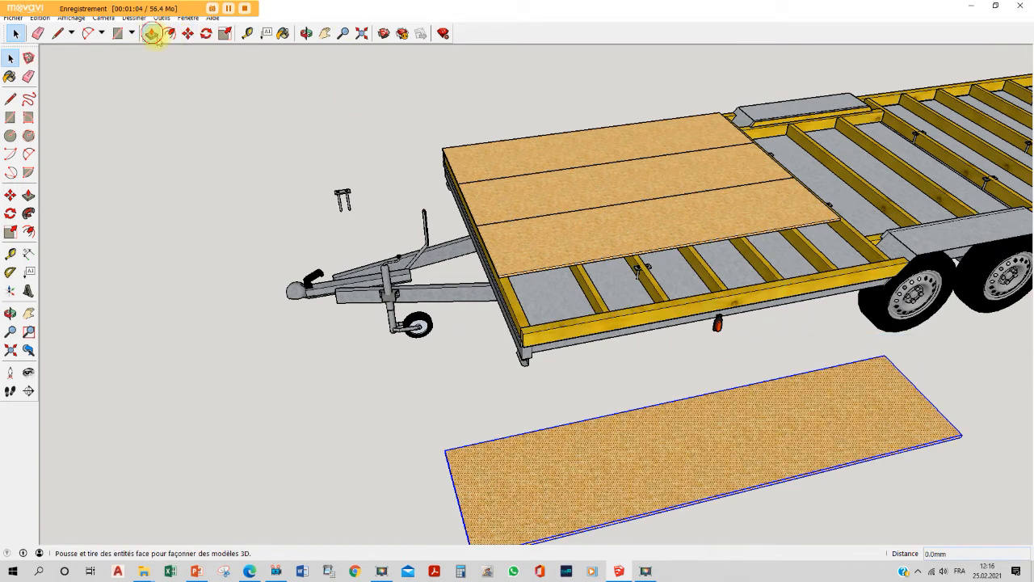
scroll(646, 483, up, 2)
click(652, 514)
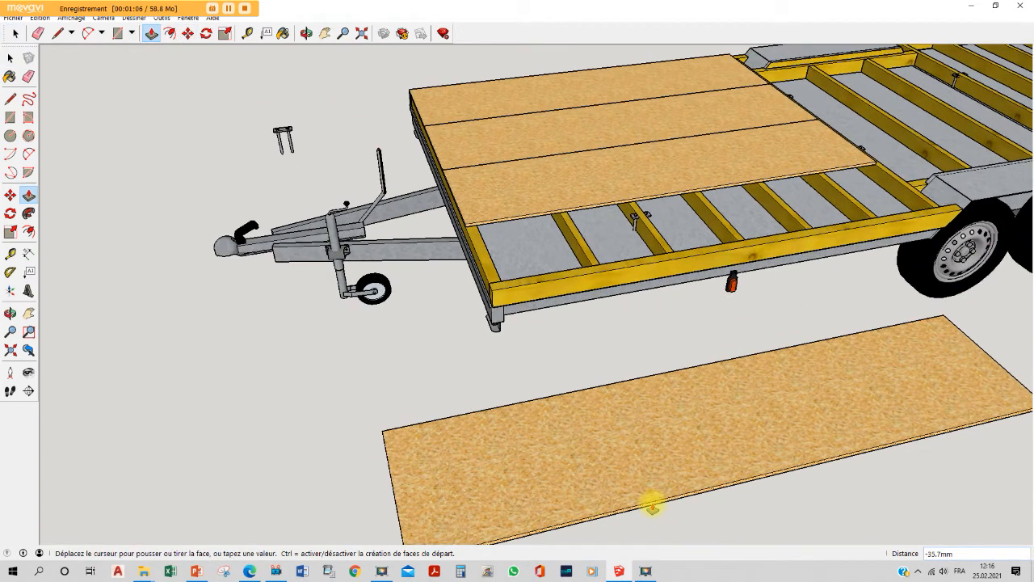
key(Return)
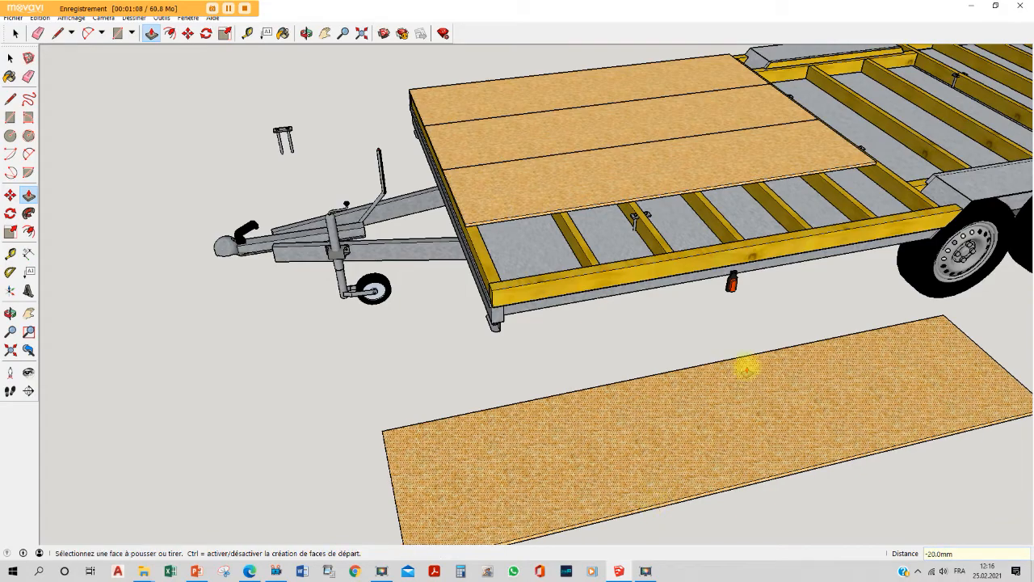
Measure from the end corner of the nearest laid OSB panel back to the middle of the joist beneath it.
scroll(807, 346, down, 2)
middle_drag(828, 346, 742, 163)
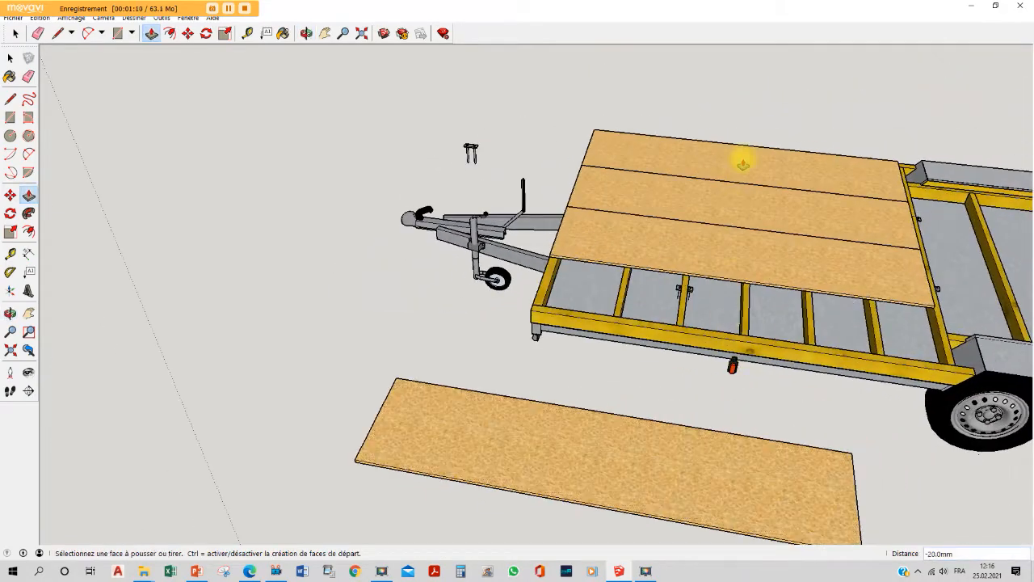
scroll(937, 307, up, 3)
middle_drag(941, 300, 863, 291)
scroll(863, 290, up, 4)
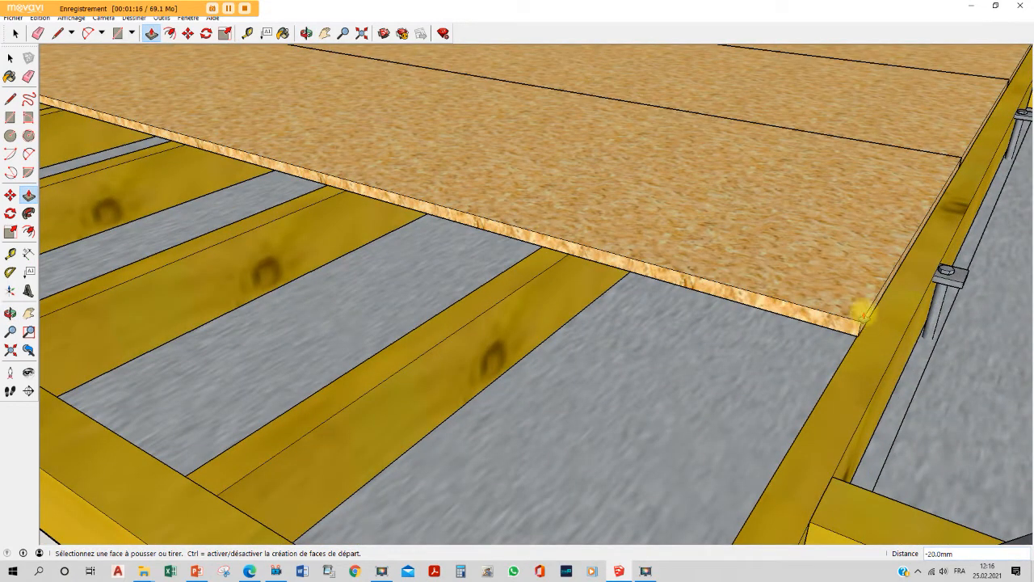
click(246, 34)
scroll(865, 331, up, 3)
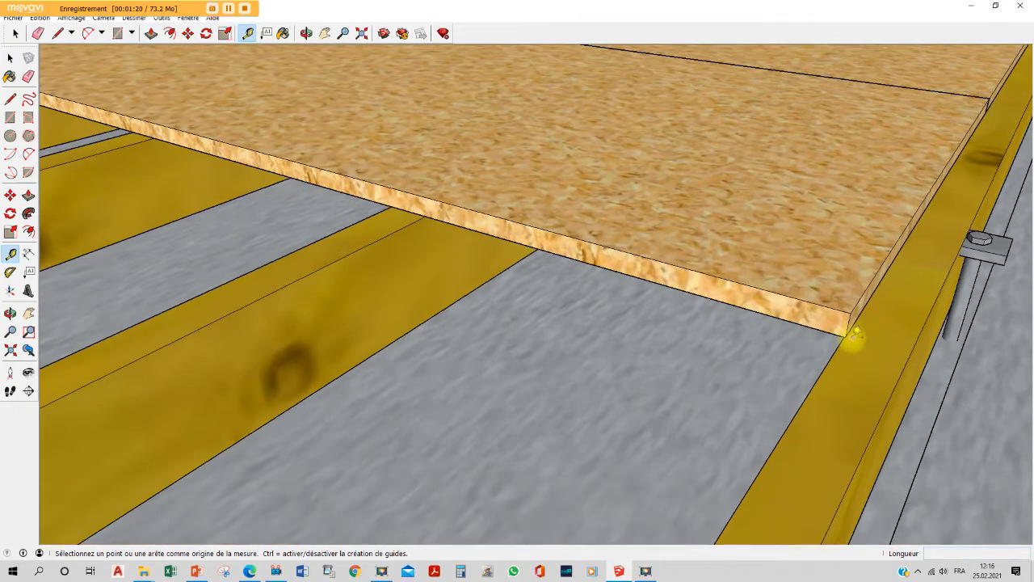
click(851, 335)
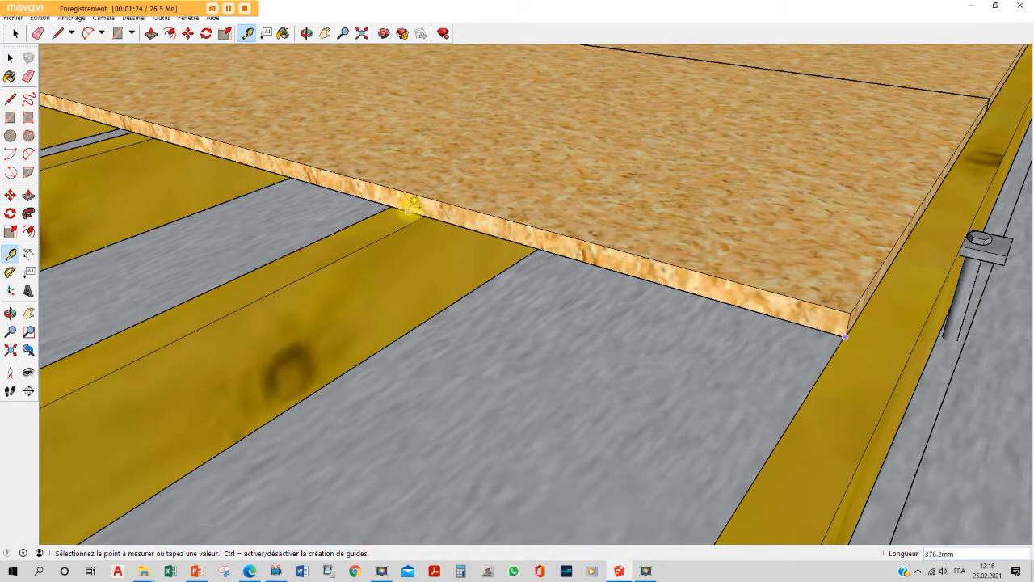
scroll(778, 218, down, 6)
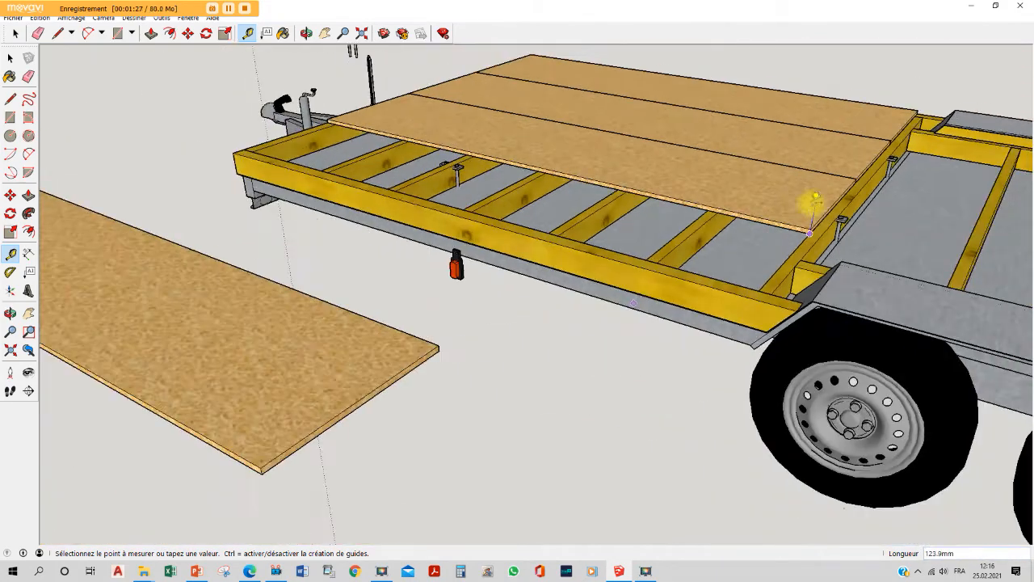
key(Escape)
Shorten the loose OSB panel by 376 mm at its rear end and group it again.
click(151, 32)
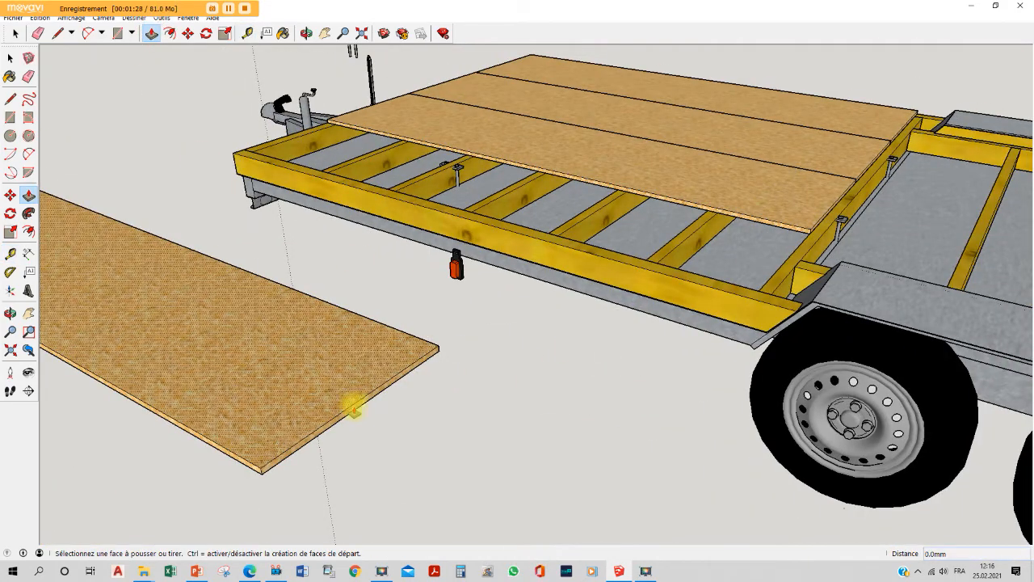
click(351, 410)
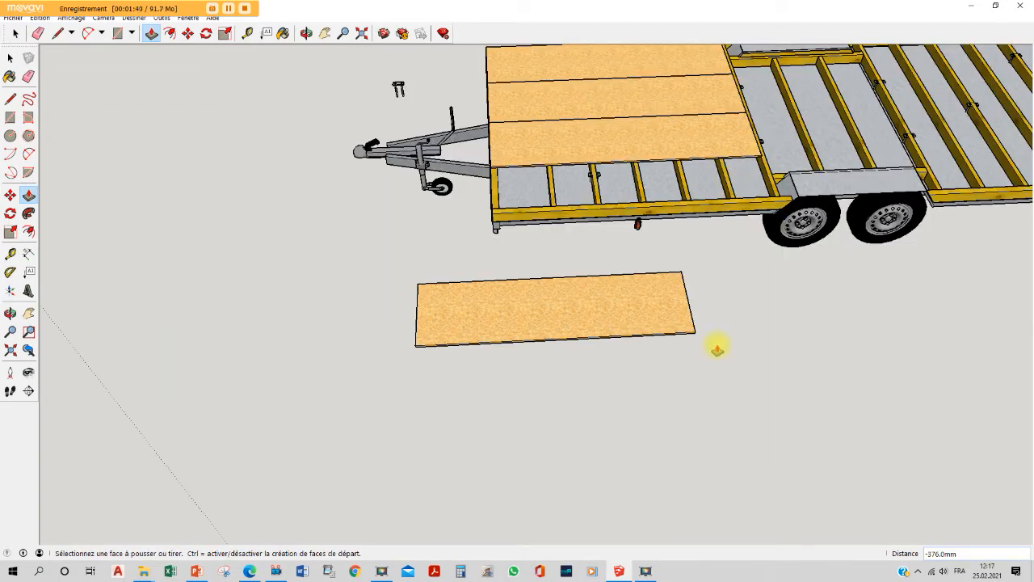
key(space)
drag(714, 363, 408, 269)
right_click(558, 309)
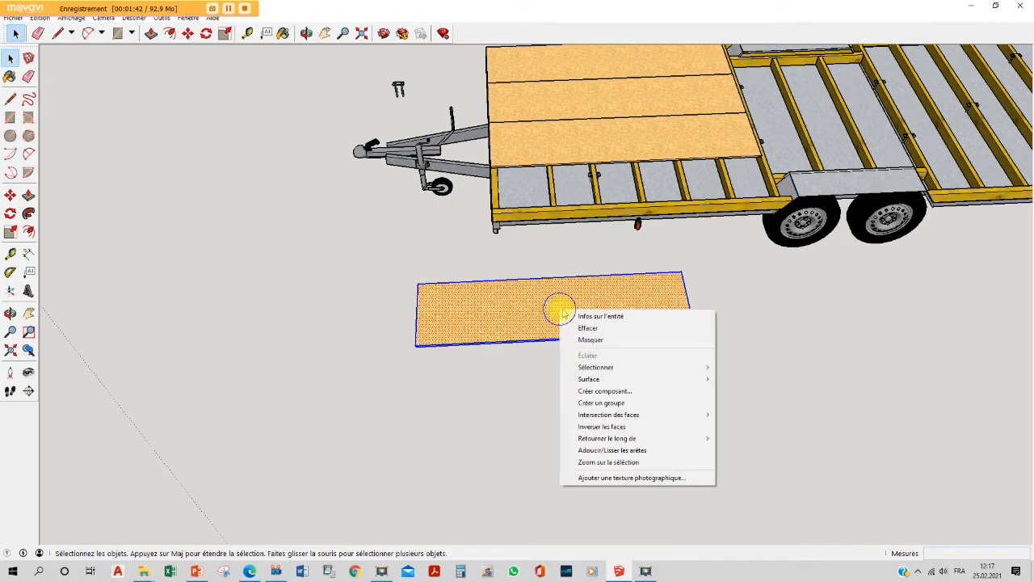
click(621, 402)
key(Escape)
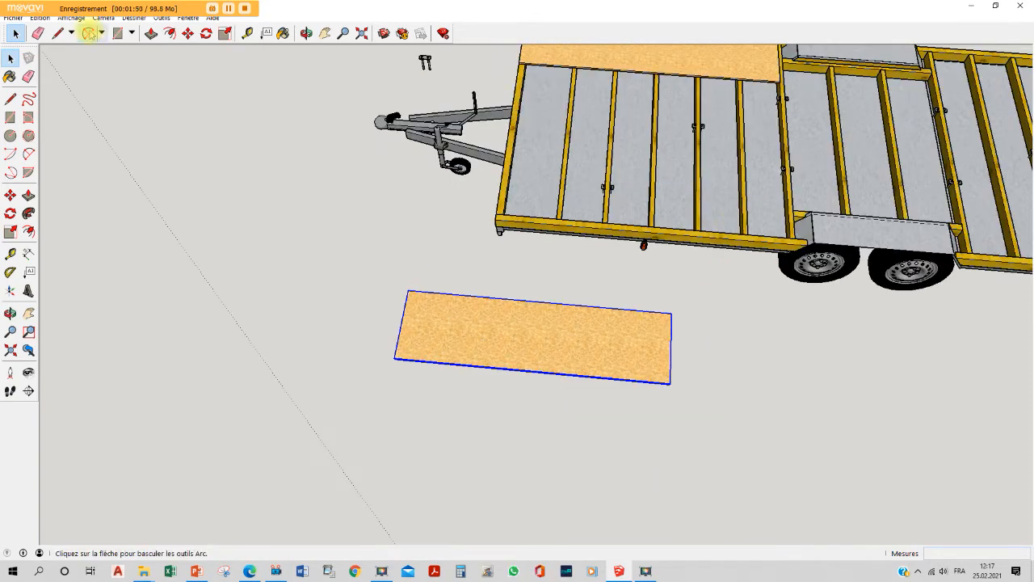
Move the trimmed OSB panel by its corner onto the front corner of the floor frame.
click(187, 33)
scroll(398, 358, up, 3)
drag(398, 358, 573, 113)
key(space)
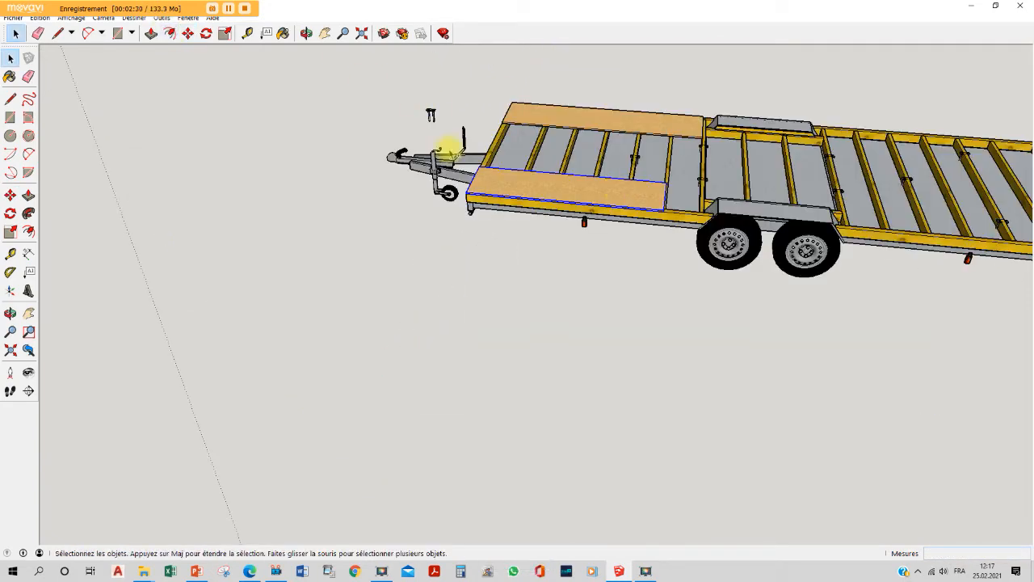
Paste another OSB panel, lay it end to end with the first row at the wheel arch, and measure from its rear corner.
key(ctrl+v)
scroll(670, 194, up, 4)
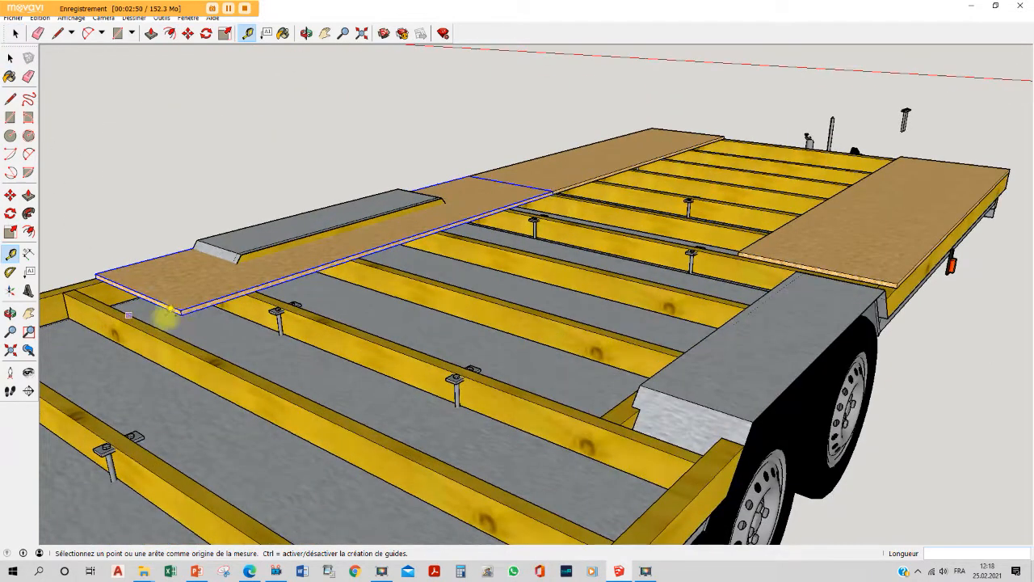
scroll(172, 315, up, 5)
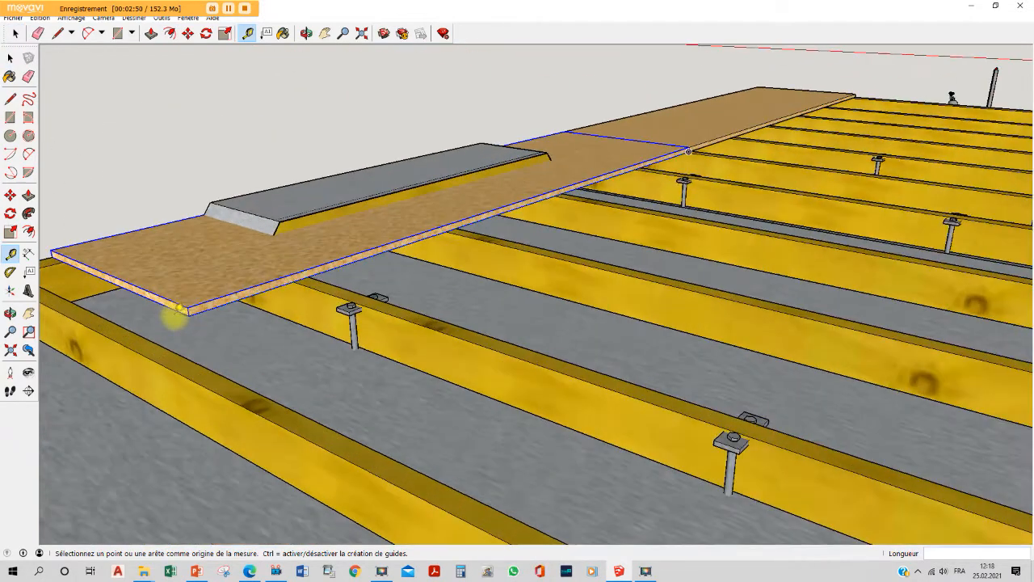
click(200, 316)
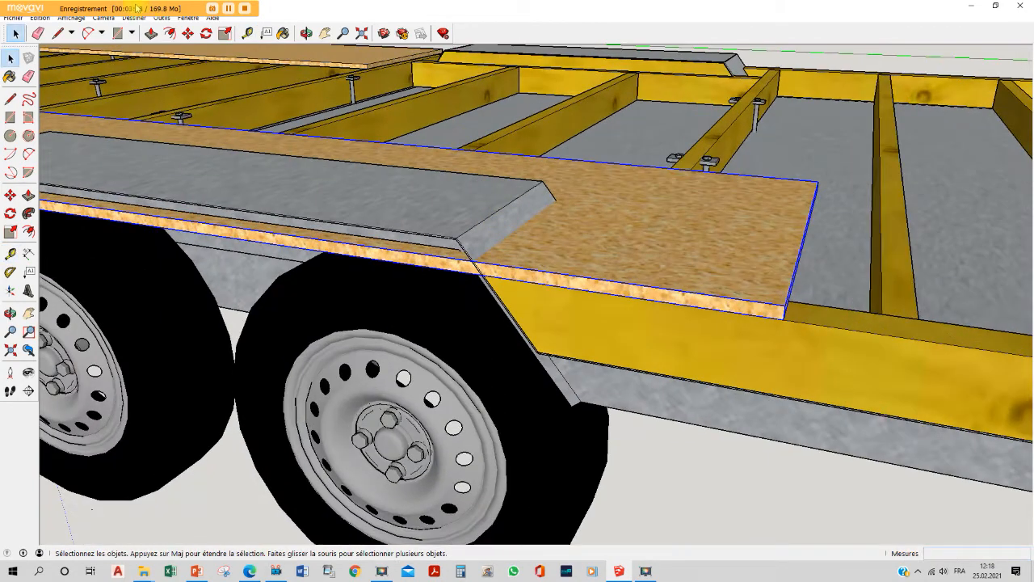
Draw the cut line on the OSB panel at the wheel arch's rear end, up the panel edge and across to the lining's inner corner.
click(57, 33)
scroll(475, 260, up, 4)
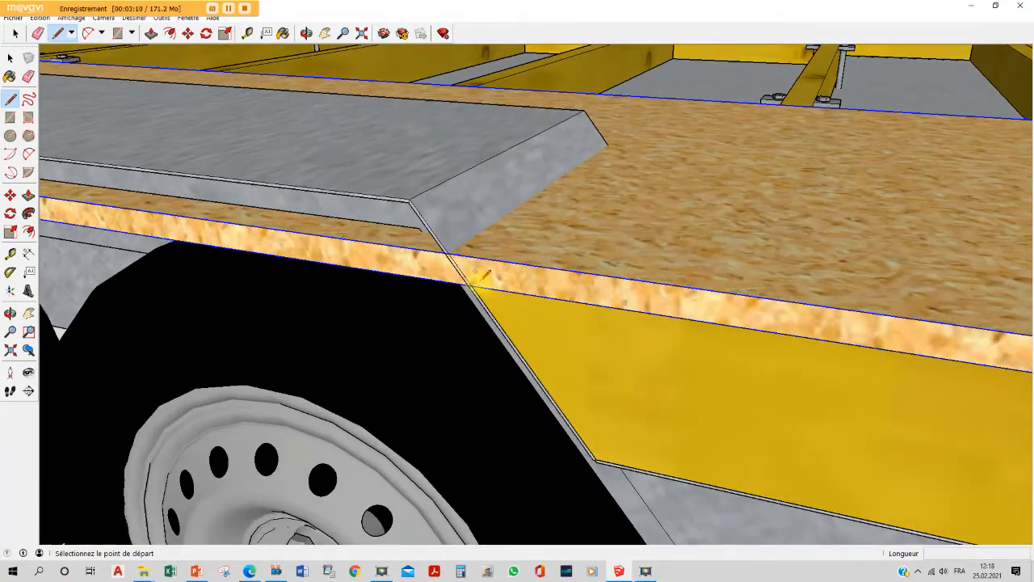
click(468, 282)
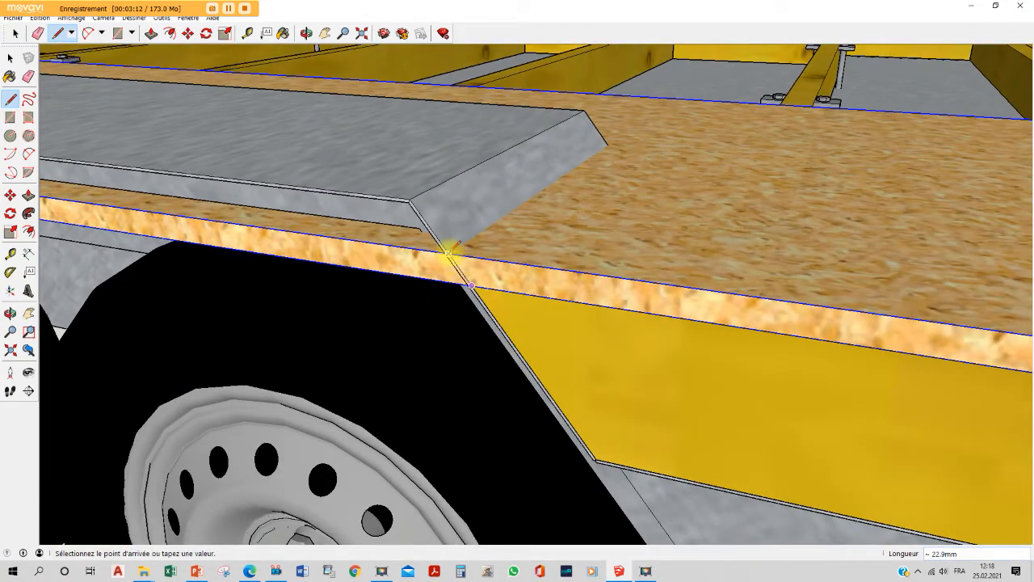
click(448, 253)
click(608, 142)
scroll(638, 144, down, 3)
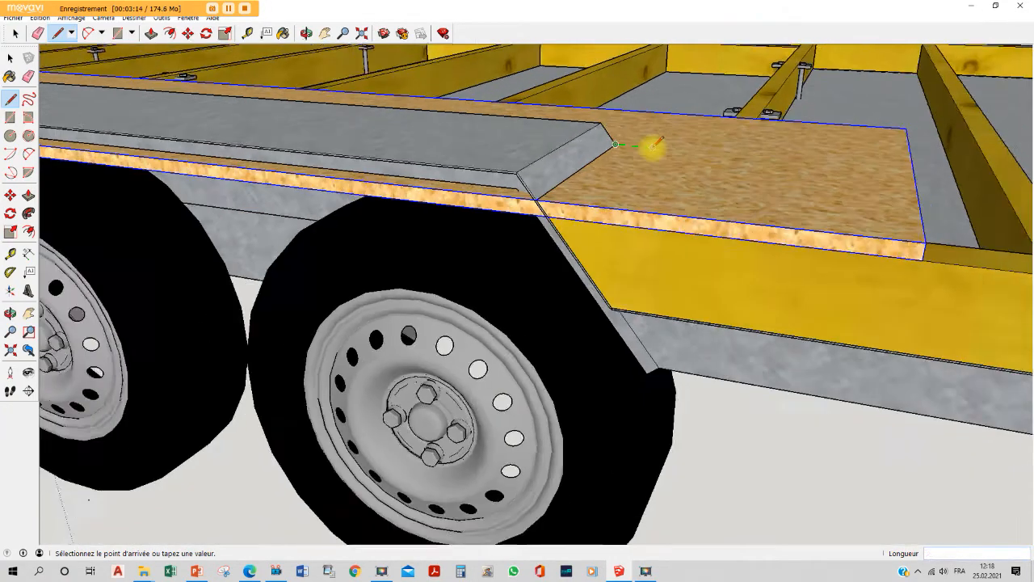
Draw the matching cut line on the OSB panel at the wheel arch's front end, starting up the panel's 18 mm edge.
mouse_move(267, 130)
middle_down()
mouse_move(385, 134)
mouse_move(404, 190)
middle_up()
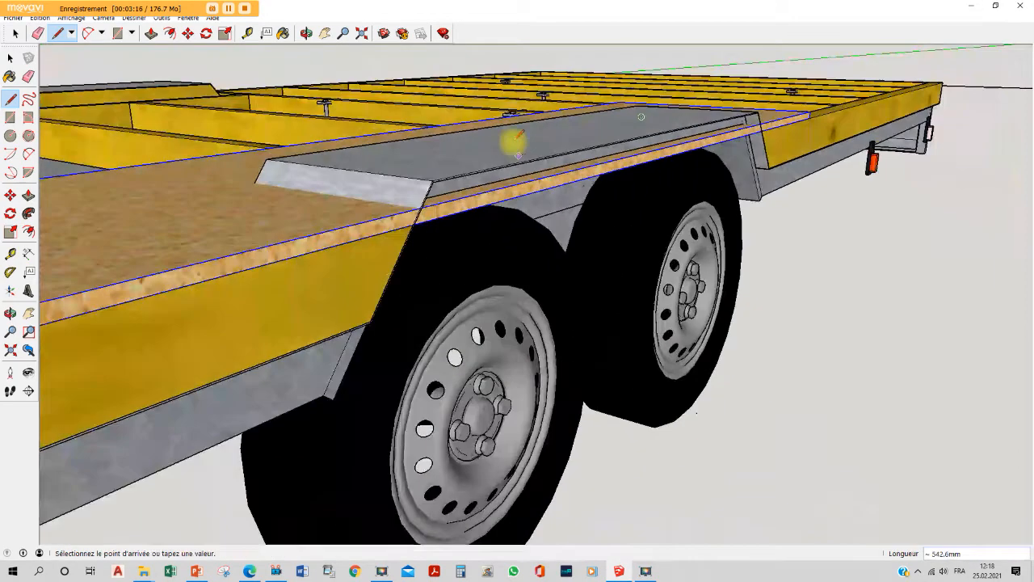
key(space)
scroll(421, 218, up, 3)
scroll(421, 223, up, 2)
key(l)
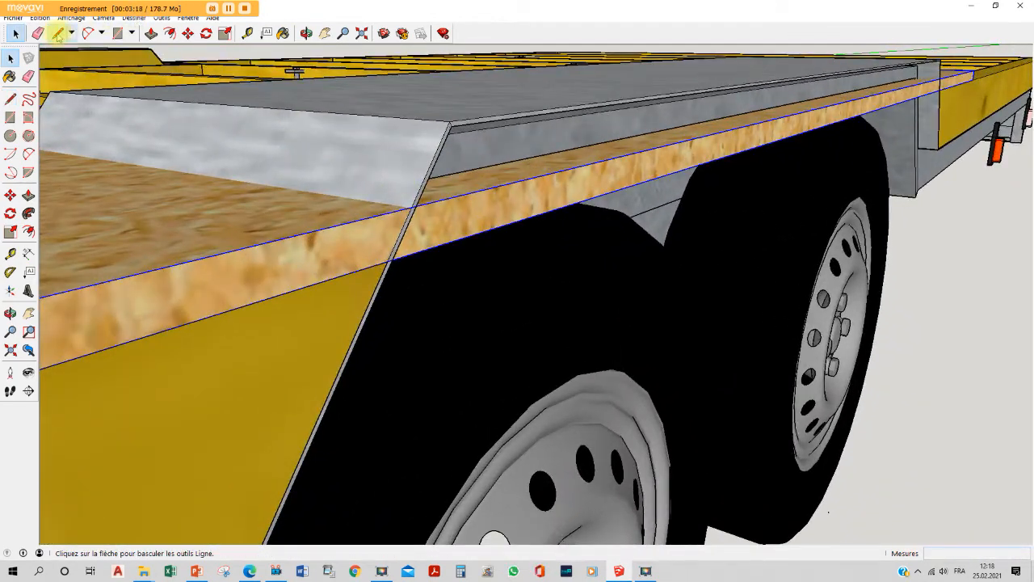
click(387, 261)
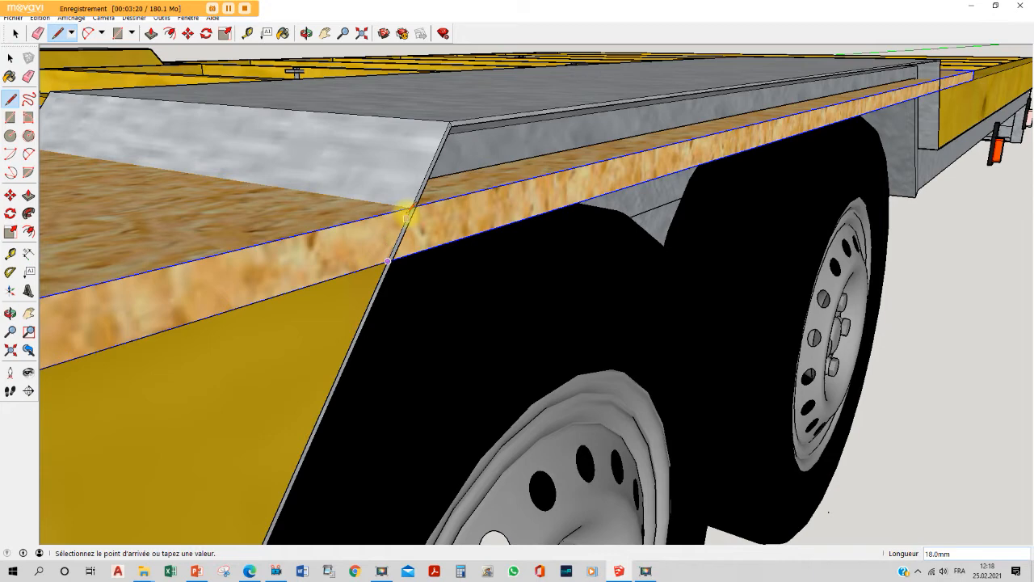
scroll(408, 211, down, 2)
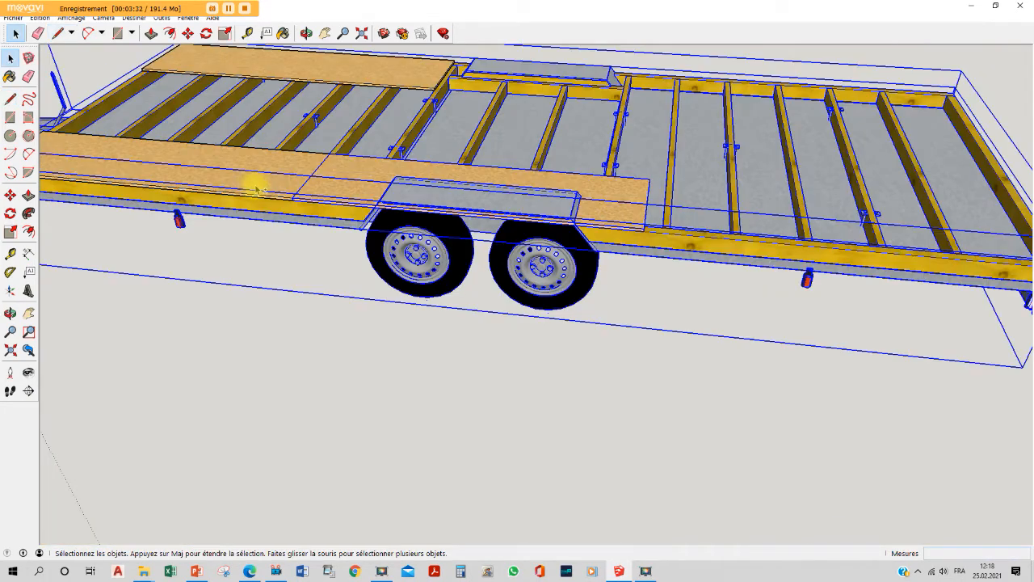
Leave only the OSB panel and its cut lines selected and move them out beside the trailer.
shift+click(370, 123)
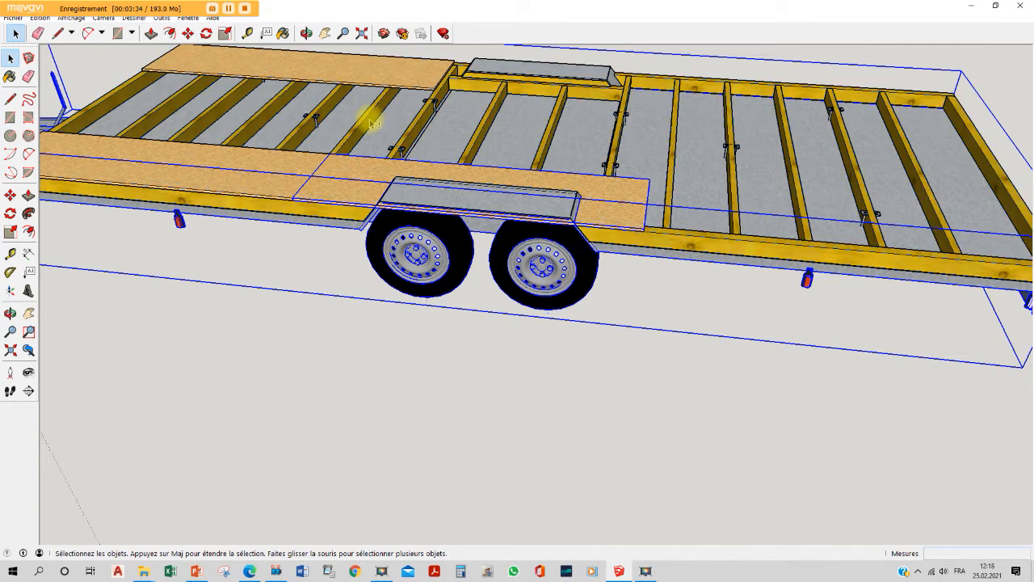
shift+click(743, 268)
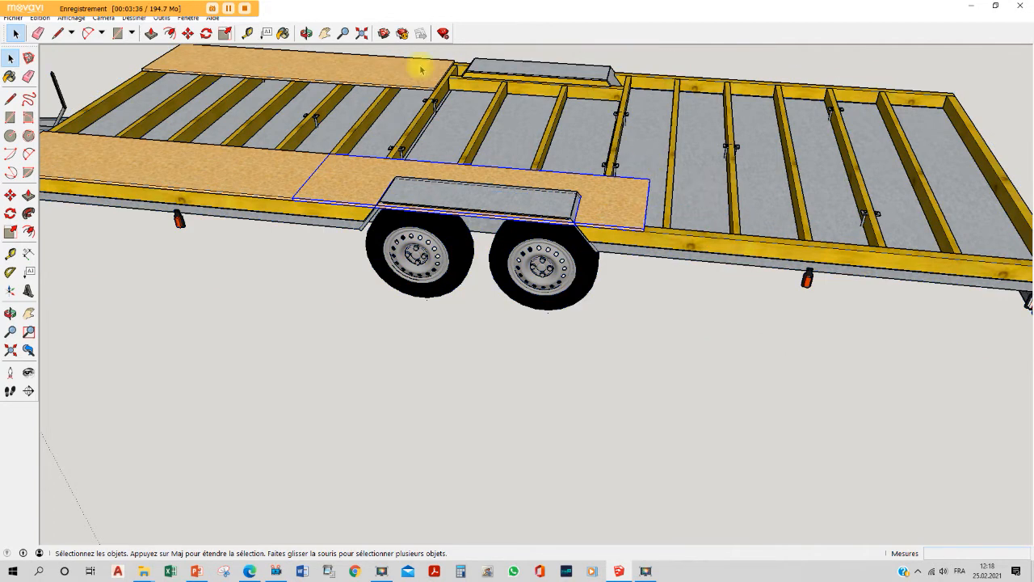
click(189, 32)
click(491, 200)
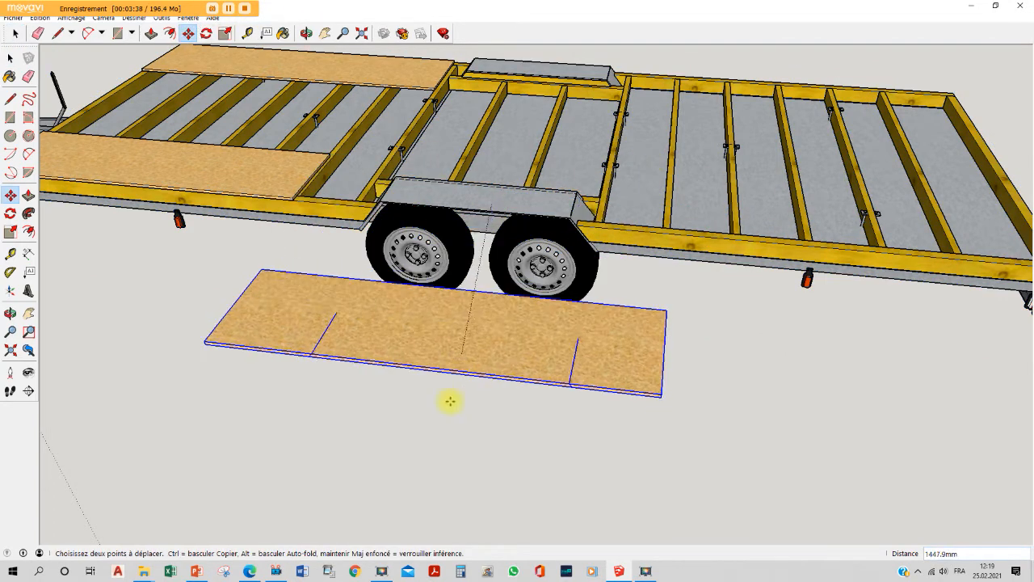
click(449, 422)
key(Escape)
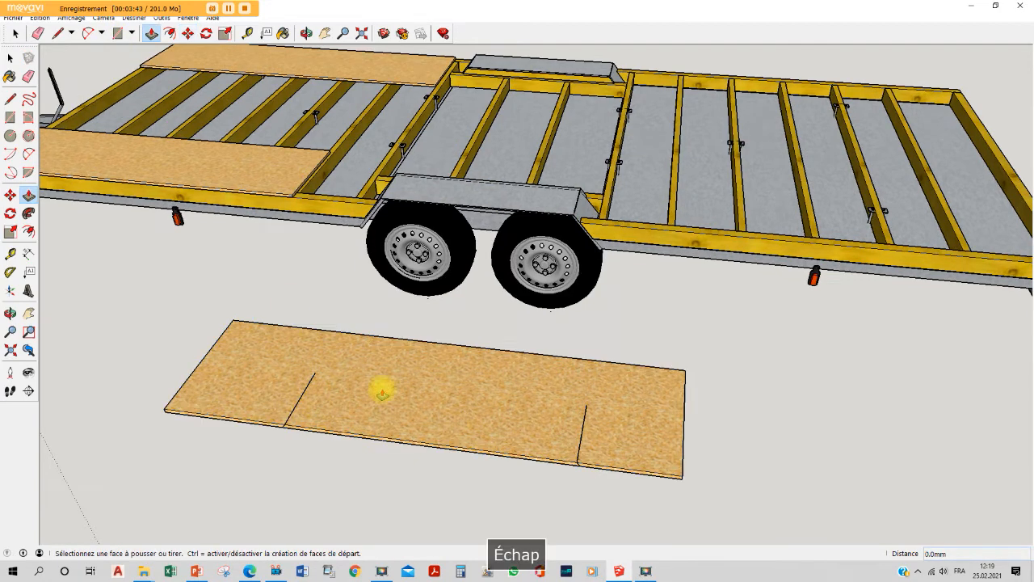
Explode the loose OSB panel and push the edge between the two cut lines in by 317 mm for the wheel-arch recess.
key(space)
right_click(382, 391)
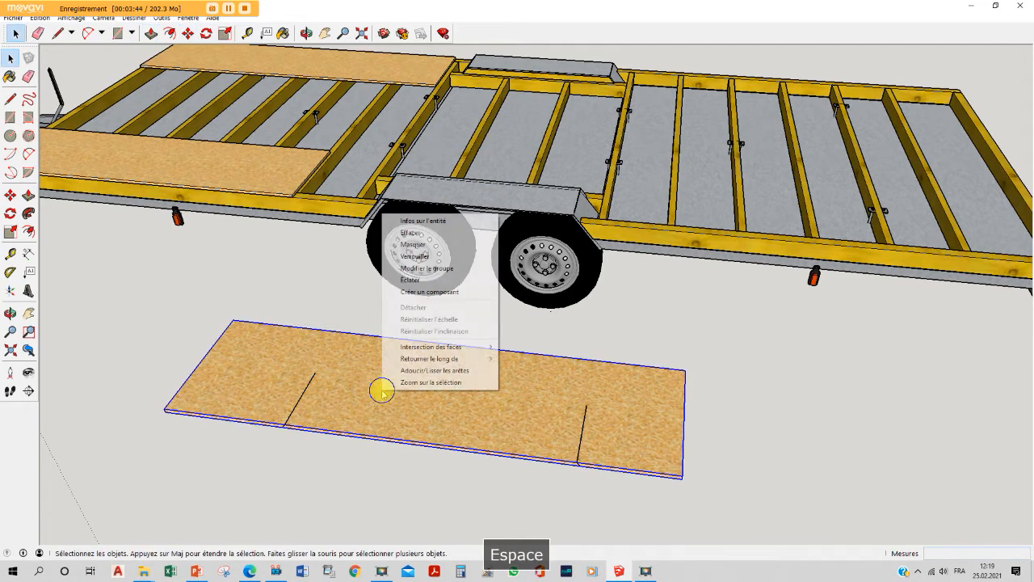
click(408, 280)
click(149, 33)
click(300, 441)
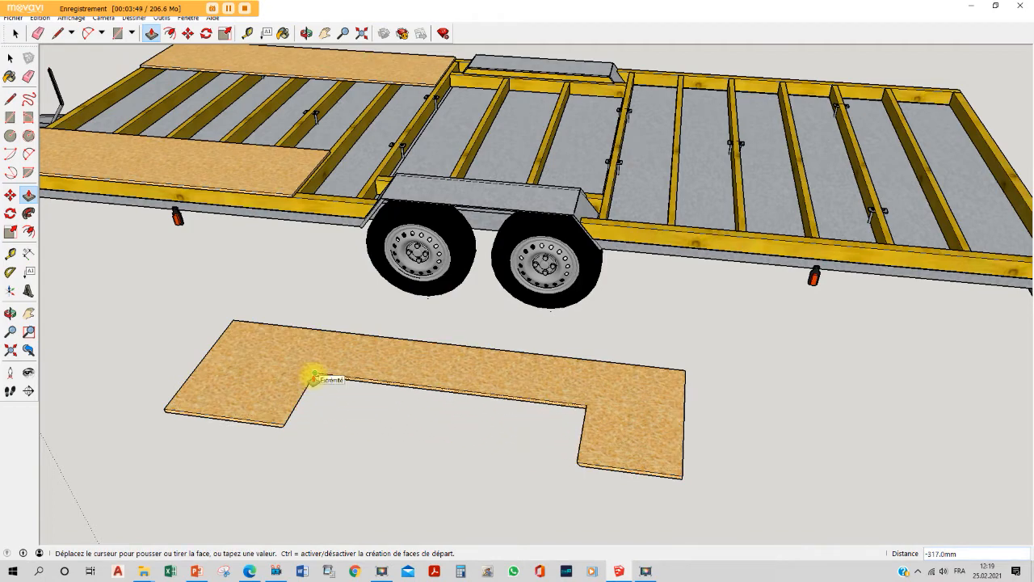
click(312, 371)
Lengthen the notched OSB panel by 127 mm at its rear end and make it a group.
middle_drag(703, 469, 599, 416)
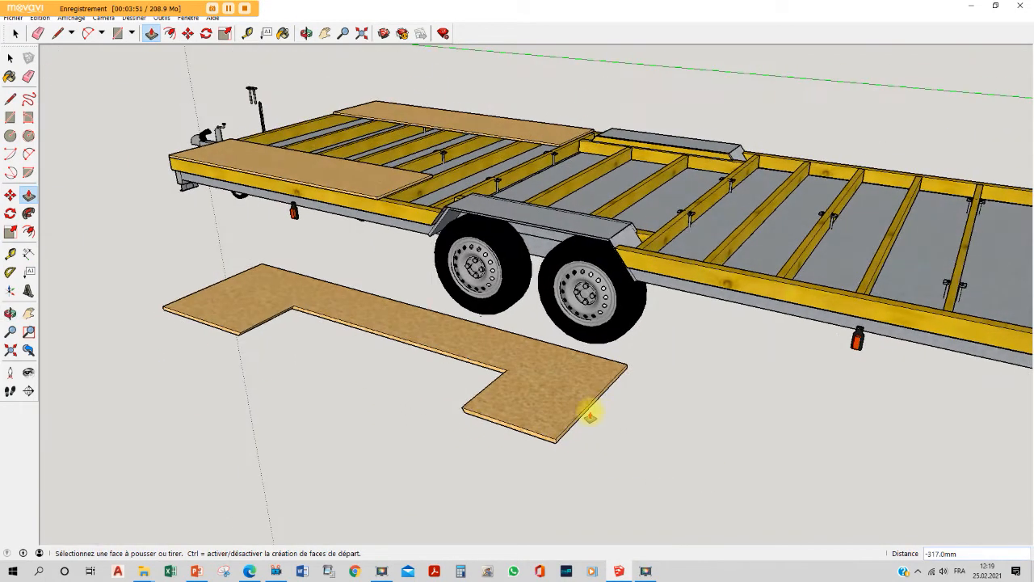
click(588, 411)
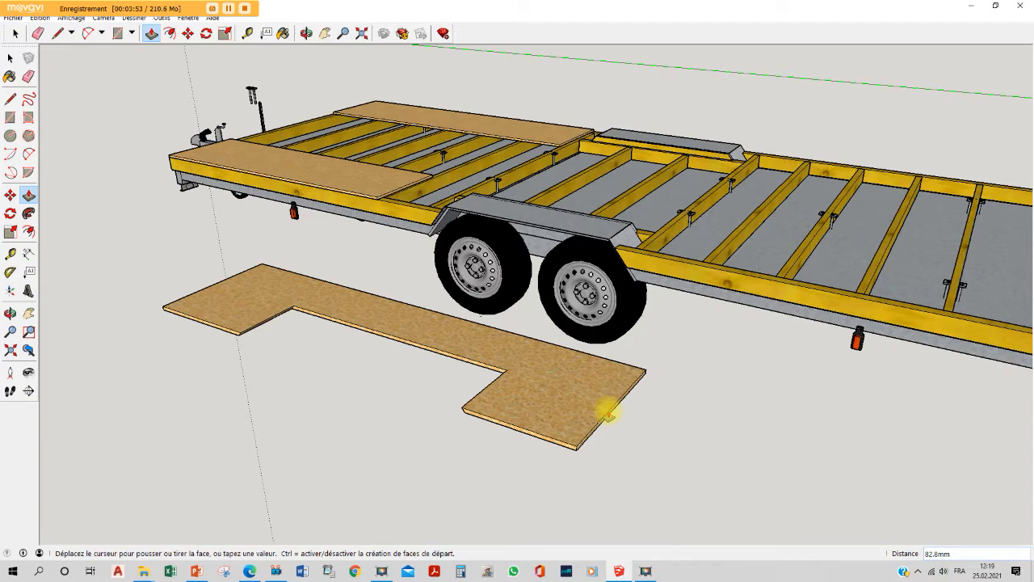
click(608, 414)
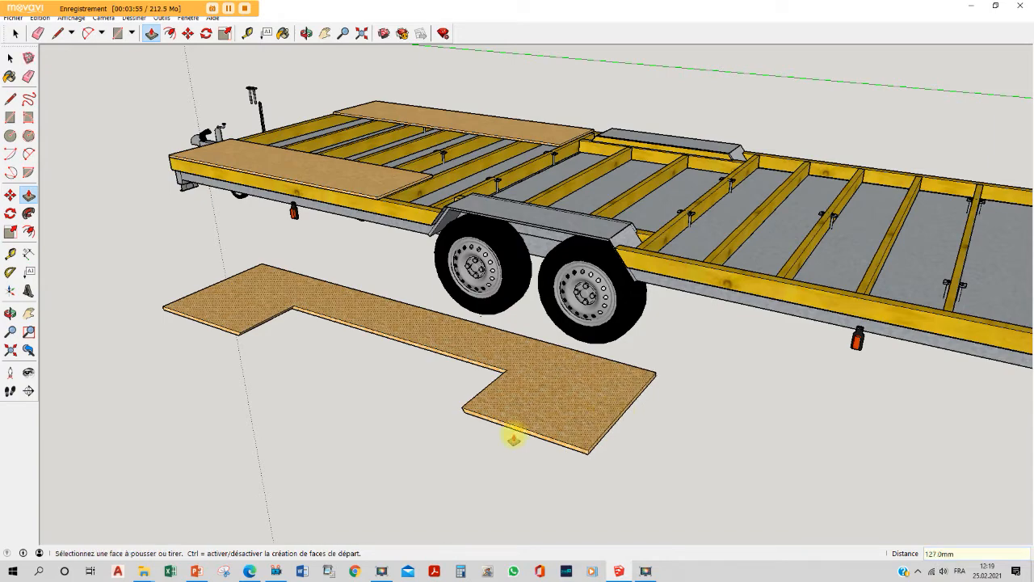
middle_drag(512, 436, 425, 510)
key(space)
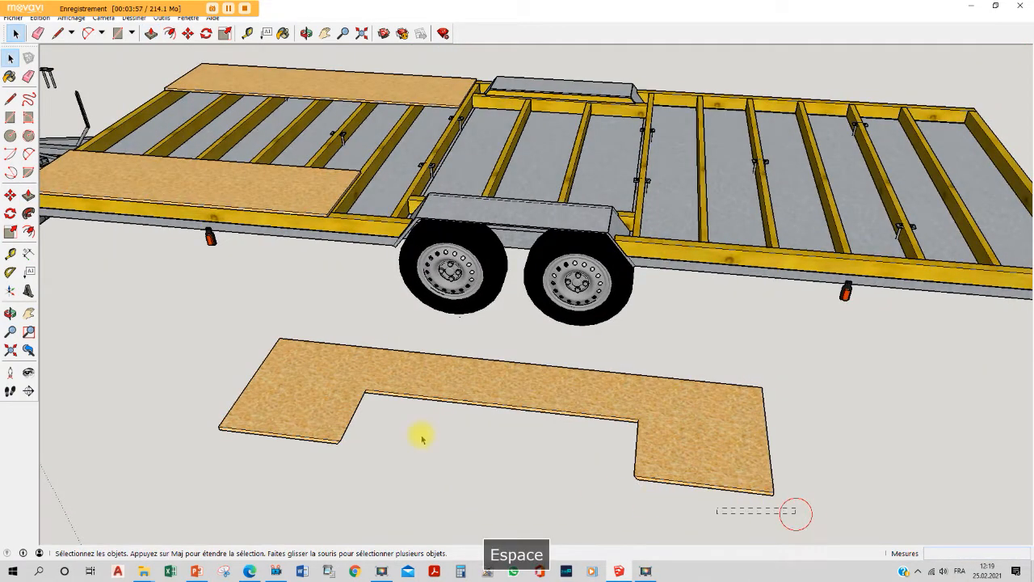
drag(421, 437, 250, 359)
drag(180, 333, 184, 334)
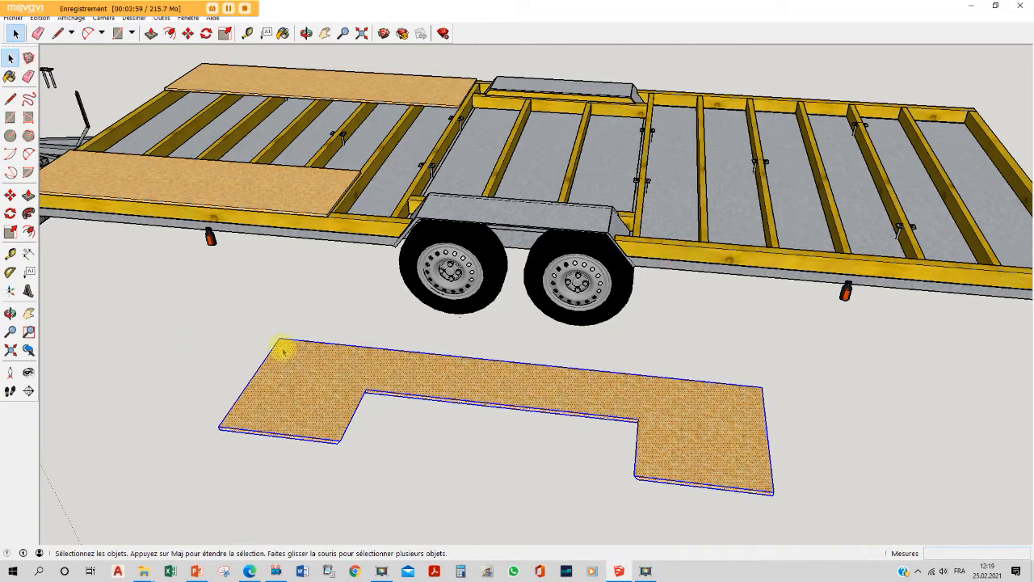
right_click(281, 370)
click(327, 470)
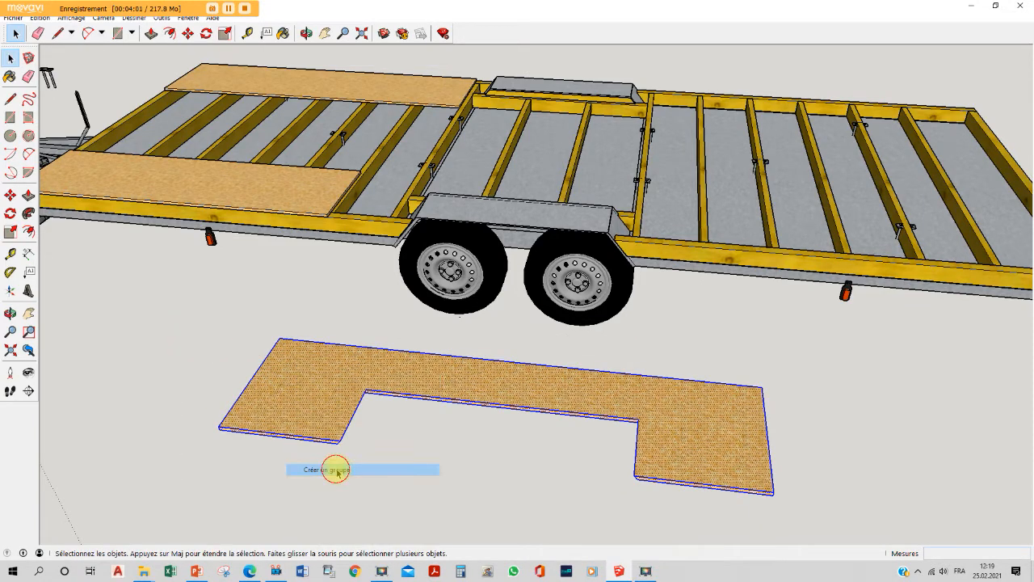
Move the notched OSB panel by its front outer corner around the wheel arch, end to end with the first panel.
click(188, 33)
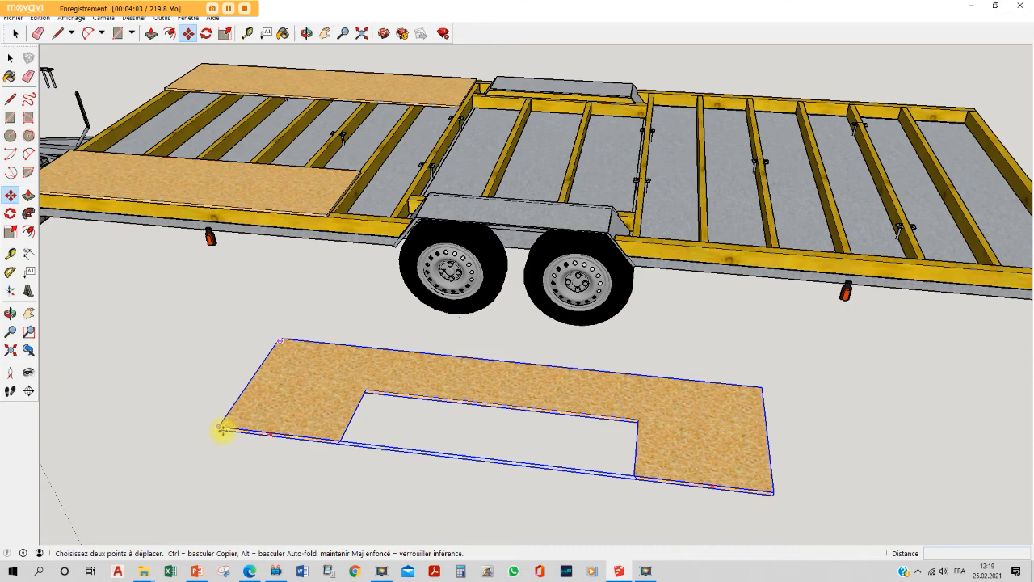
click(219, 430)
scroll(326, 216, up, 4)
click(327, 213)
scroll(333, 174, down, 3)
key(Escape)
key(space)
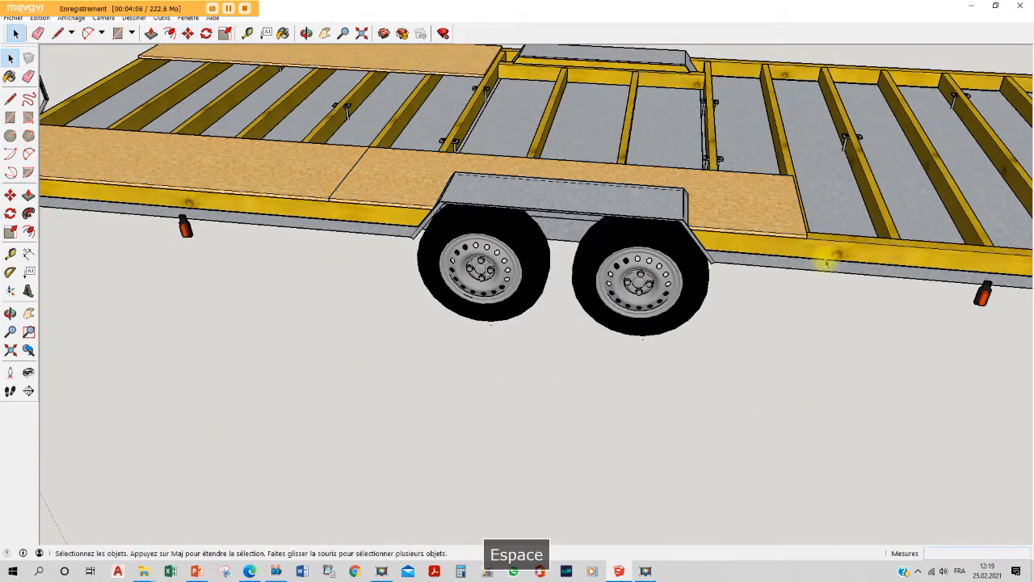
Copy the front OSB panel and paste it end to end behind the notched wheel-arch panel.
middle_drag(842, 305, 884, 352)
click(291, 212)
scroll(305, 51, down, 4)
key(ctrl+c)
key(ctrl+v)
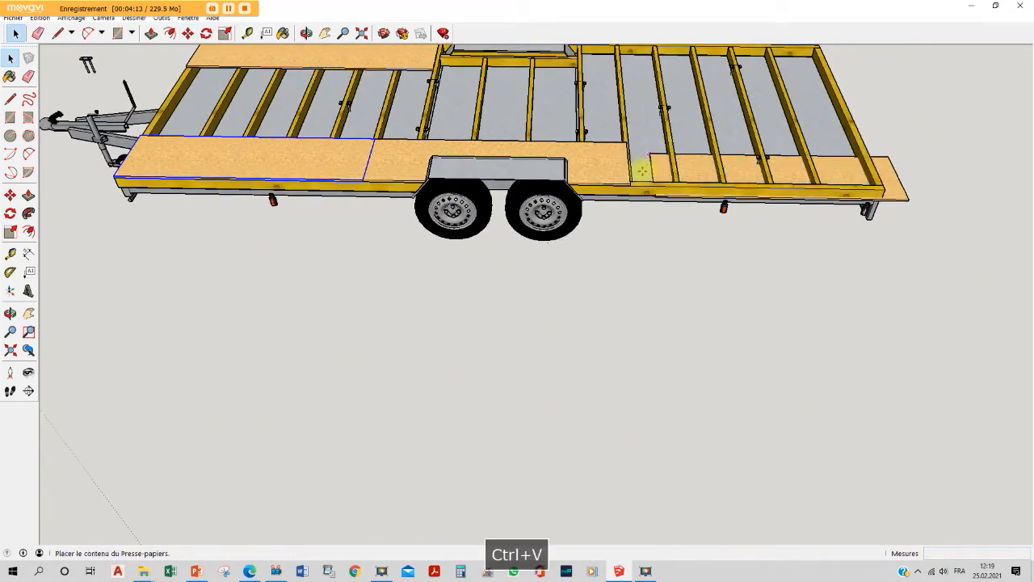
scroll(626, 189, up, 5)
click(614, 122)
scroll(618, 203, up, 3)
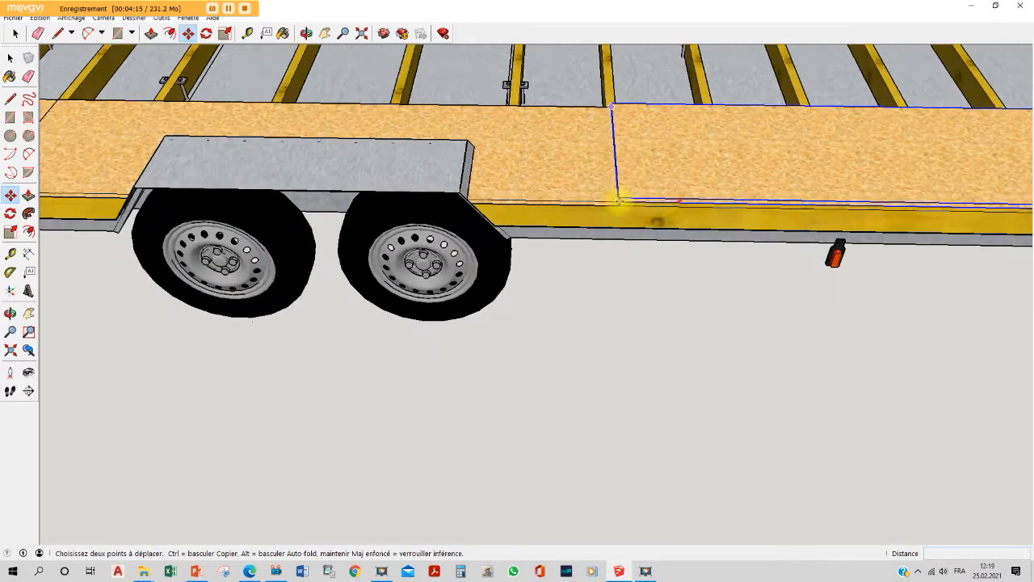
Examine how the rear OSB panel's outer corner lines up with the rear corner of the floor frame.
scroll(600, 133, down, 5)
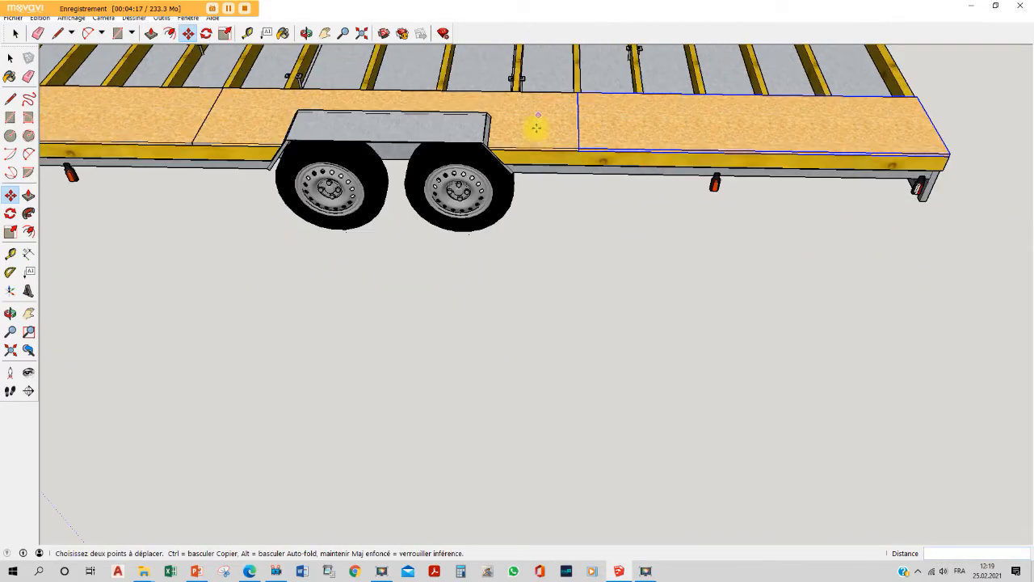
middle_drag(550, 125, 834, 130)
scroll(840, 178, up, 8)
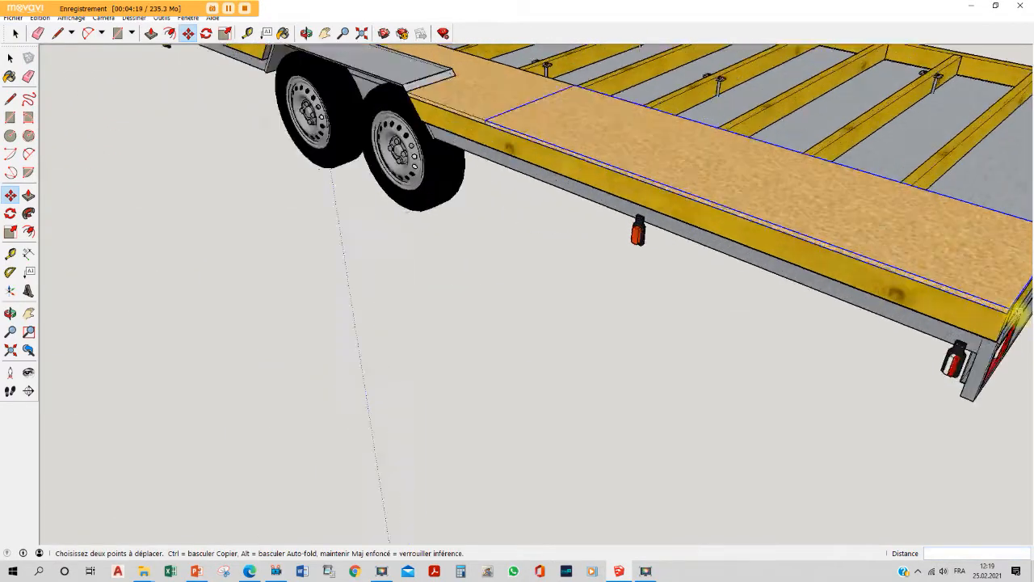
middle_drag(852, 259, 856, 265)
scroll(854, 266, down, 6)
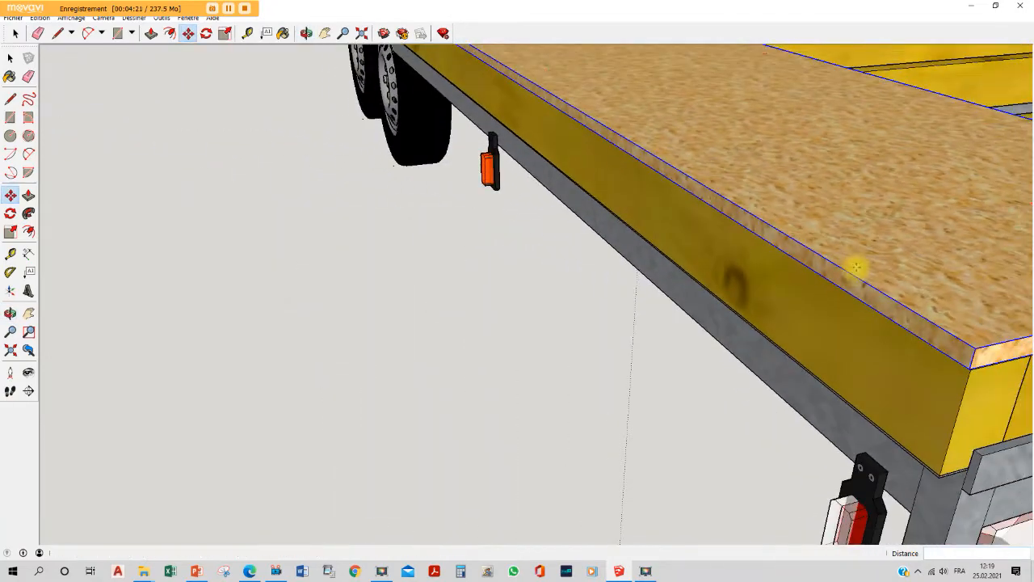
scroll(957, 300, up, 3)
scroll(957, 301, up, 5)
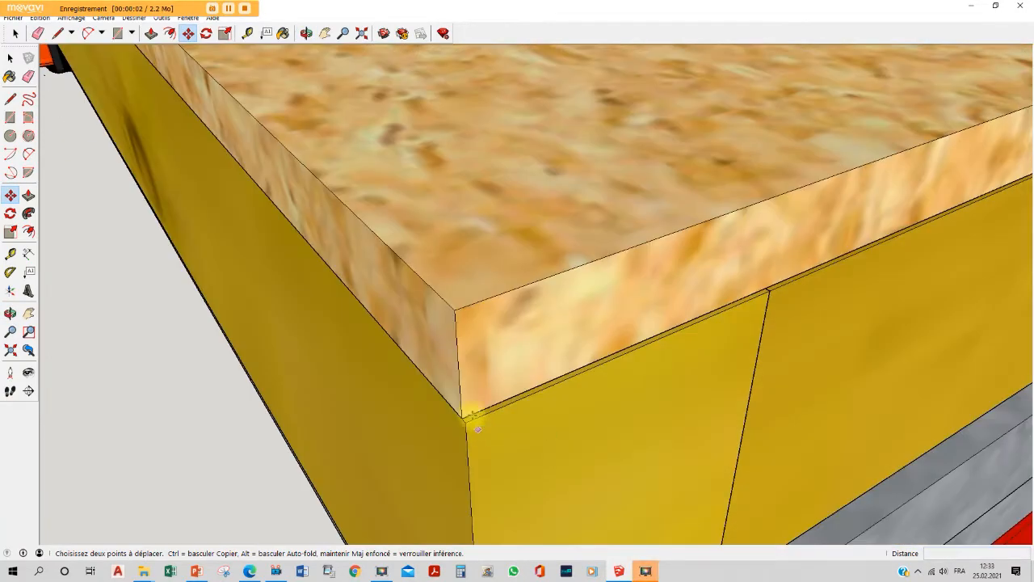
scroll(468, 420, down, 4)
scroll(857, 396, down, 5)
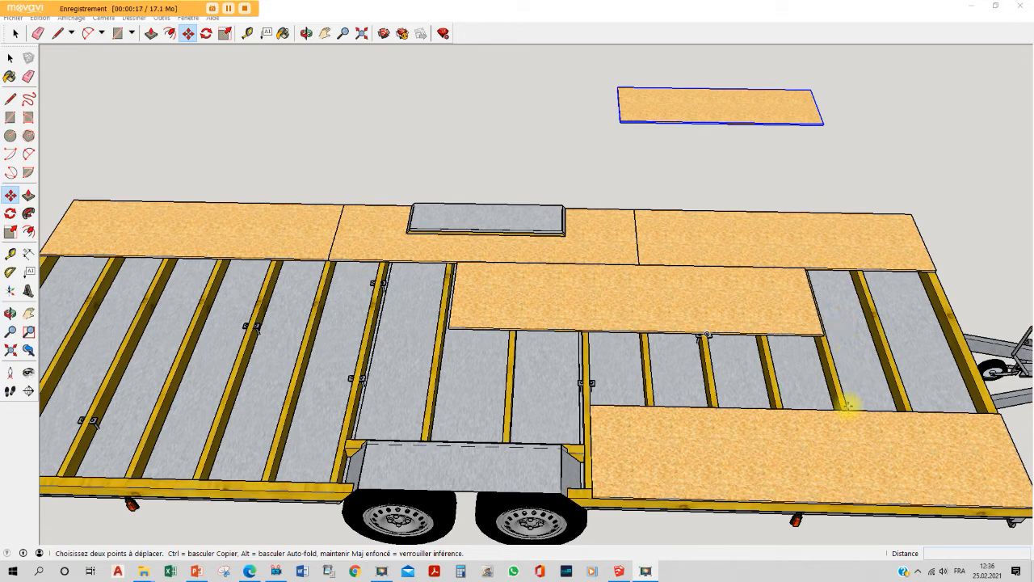
Measure how far the front end of the second-row OSB panel rests on the joist beneath it.
scroll(816, 307, up, 2)
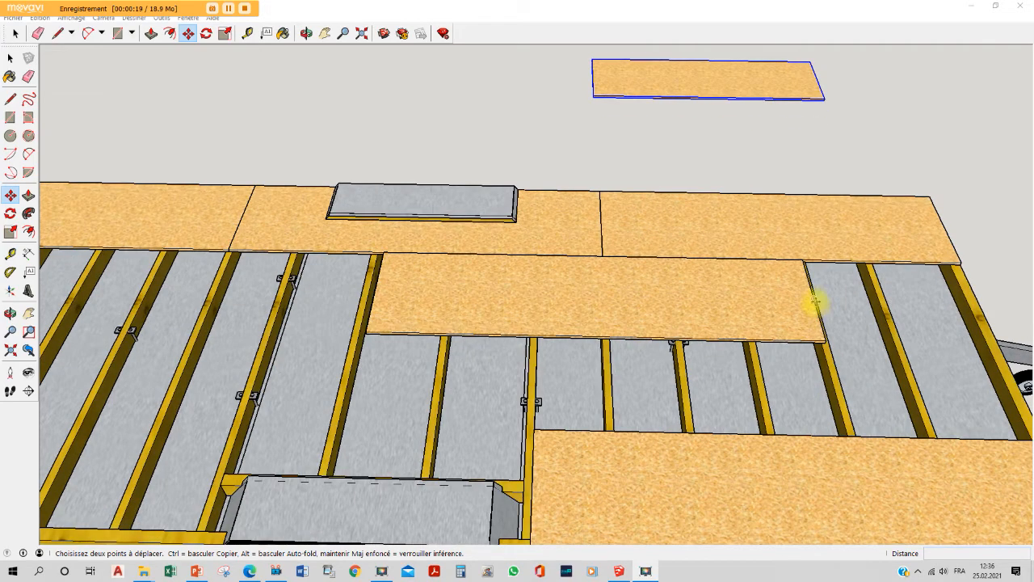
scroll(808, 287, up, 6)
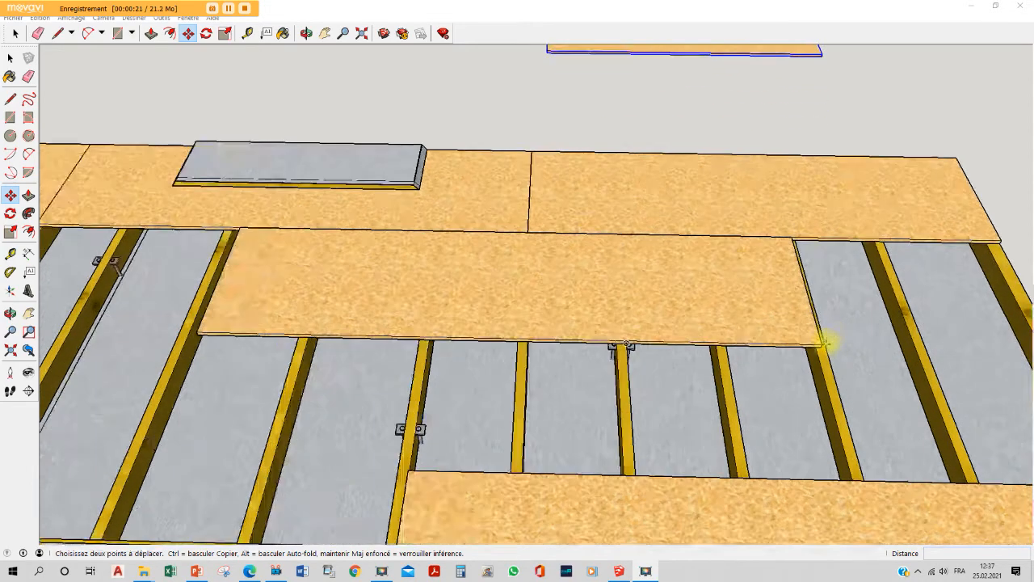
scroll(772, 279, up, 3)
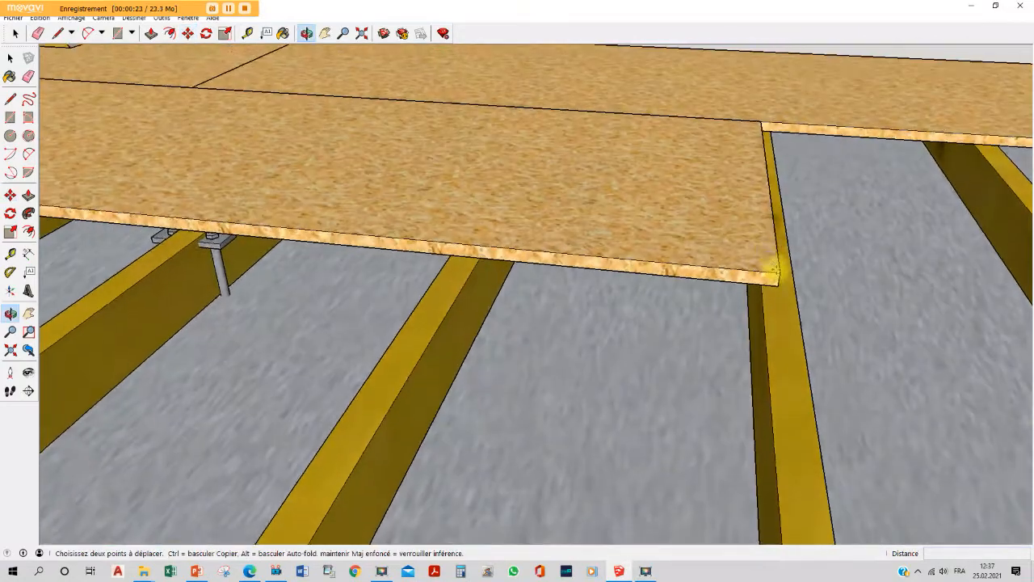
click(245, 34)
click(743, 292)
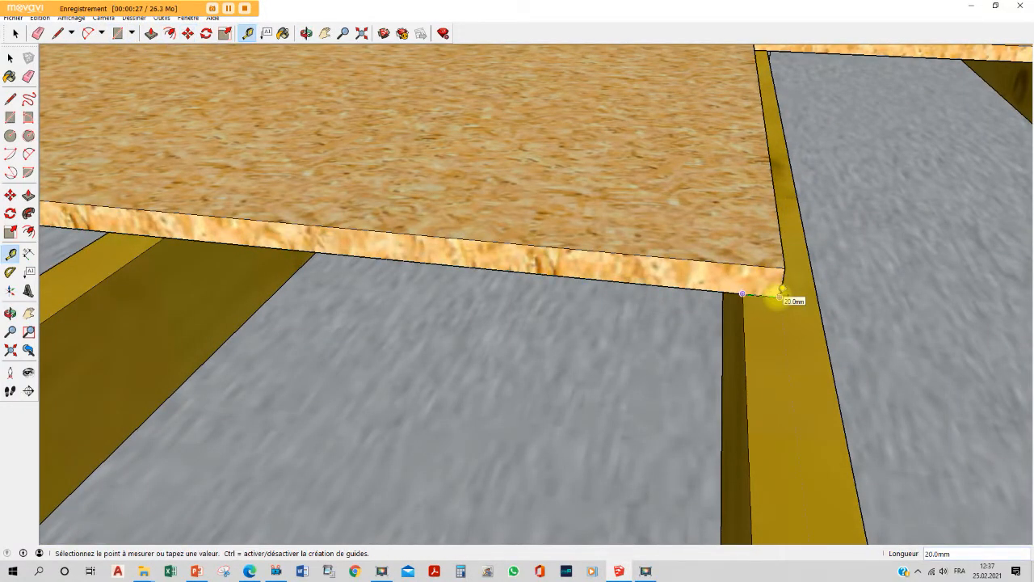
scroll(827, 331, down, 10)
key(Escape)
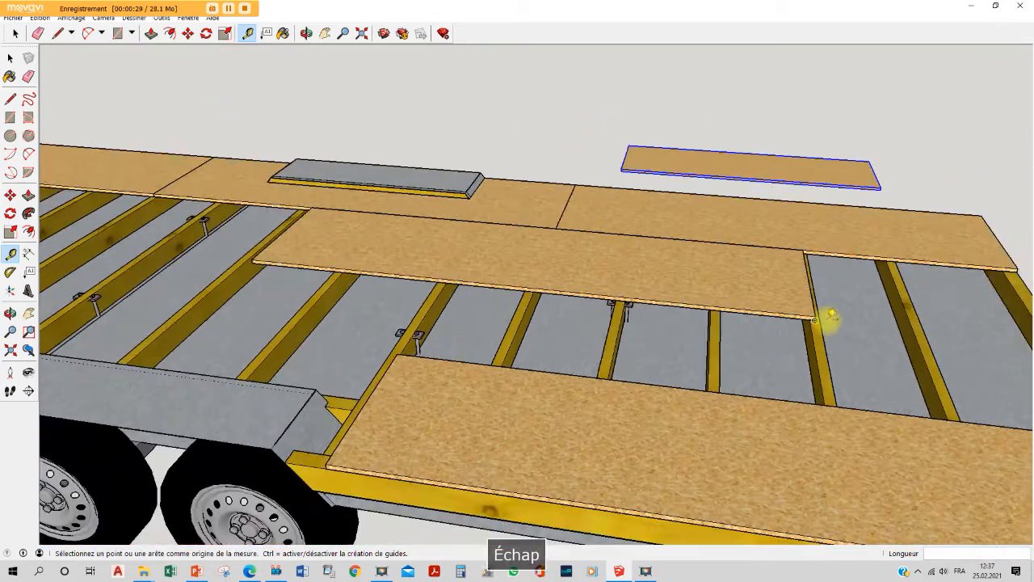
Measure from the rear outer corner of the second-row OSB panel to the nearest joist beneath it.
scroll(377, 252, up, 10)
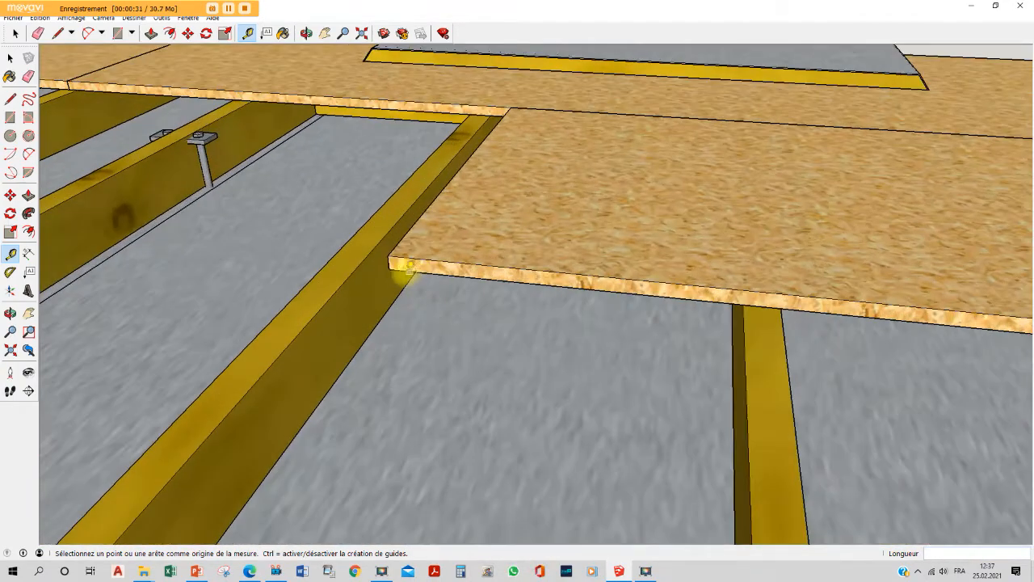
scroll(739, 300, down, 1)
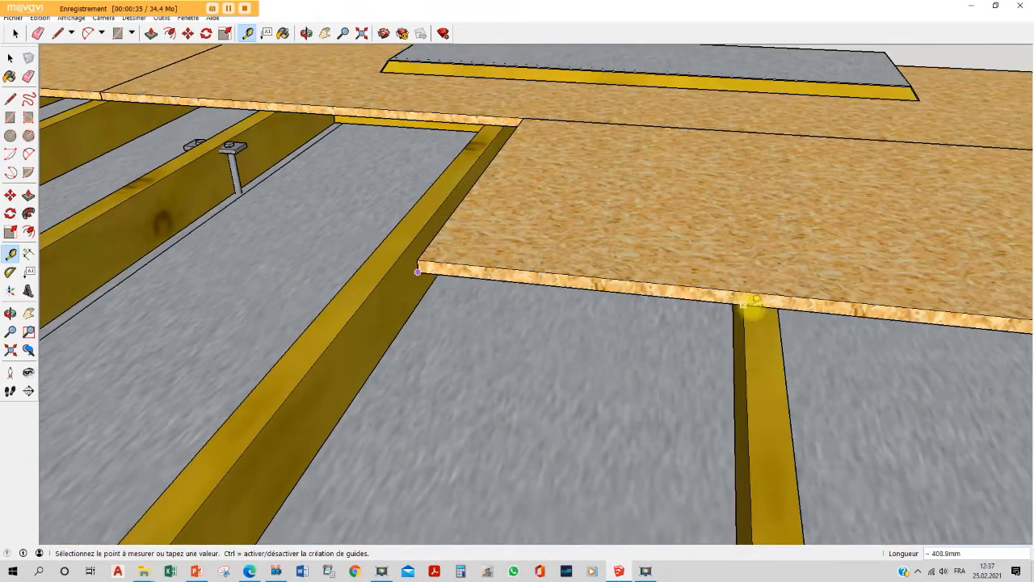
scroll(766, 305, down, 3)
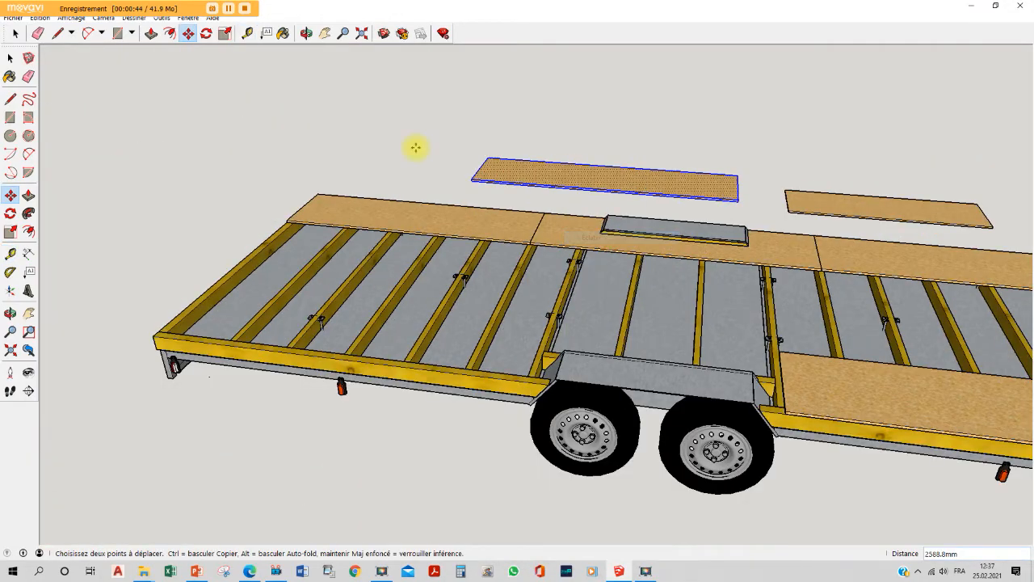
Shorten the OSB panel set beside the floor by pushing in its end face with Push/Pull.
middle_drag(416, 148, 776, 222)
scroll(363, 193, up, 6)
key(p)
click(374, 206)
scroll(374, 205, down, 6)
middle_drag(695, 186, 426, 120)
key(space)
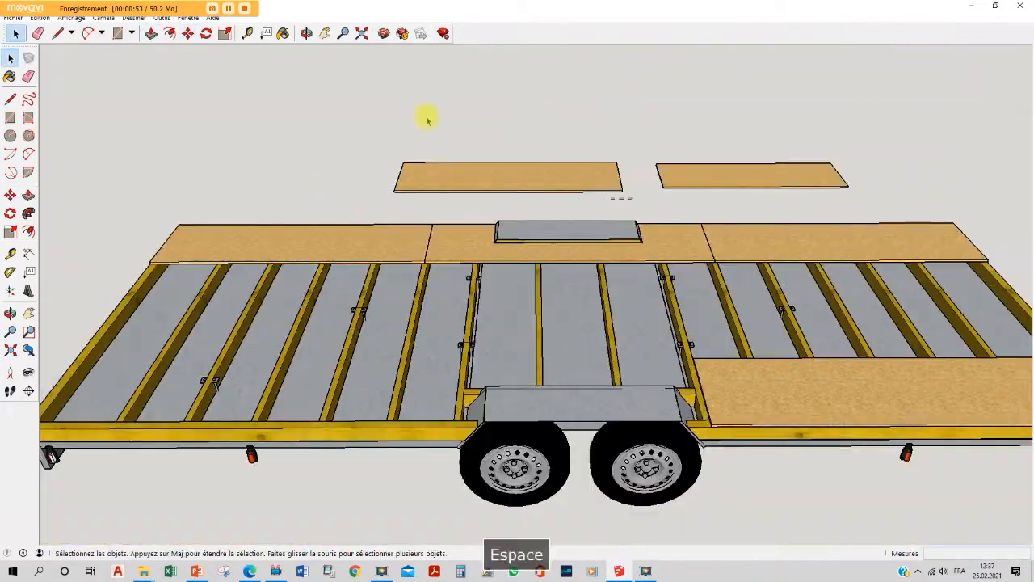
Move the shortened panel by its front outer corner back into the second row so its ends rest on joists.
click(187, 33)
click(622, 192)
middle_drag(843, 294, 747, 271)
scroll(881, 315, up, 3)
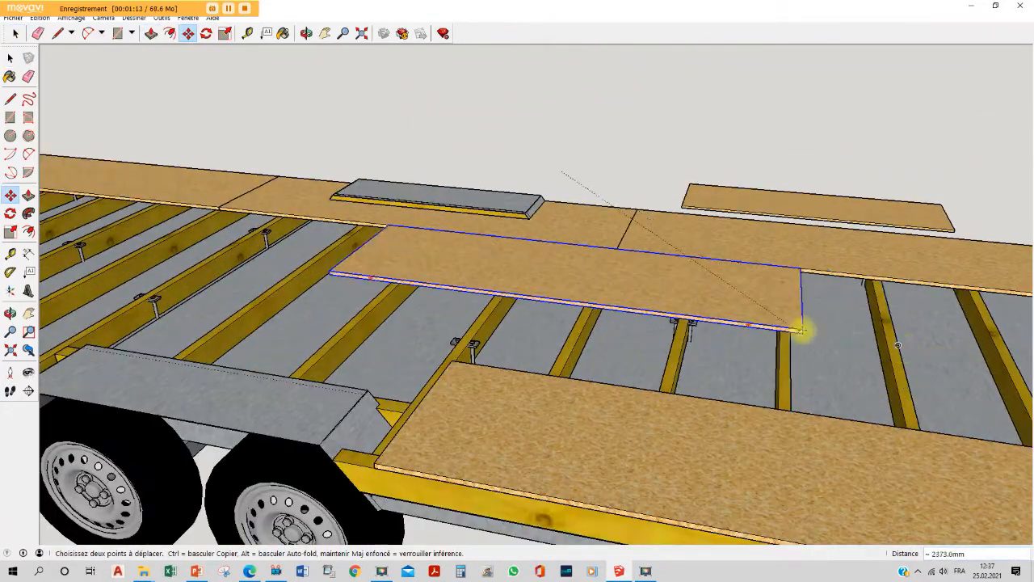
click(901, 346)
scroll(902, 345, down, 3)
middle_drag(646, 283, 728, 349)
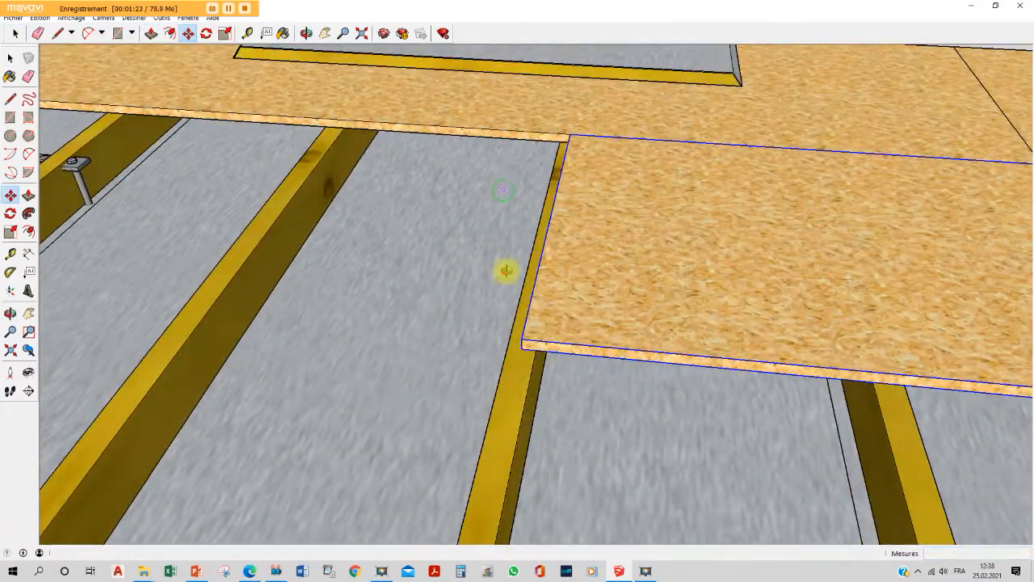
Try another OSB panel behind the second-row panel and measure how its rear end falls on the joists.
key(space)
key(m)
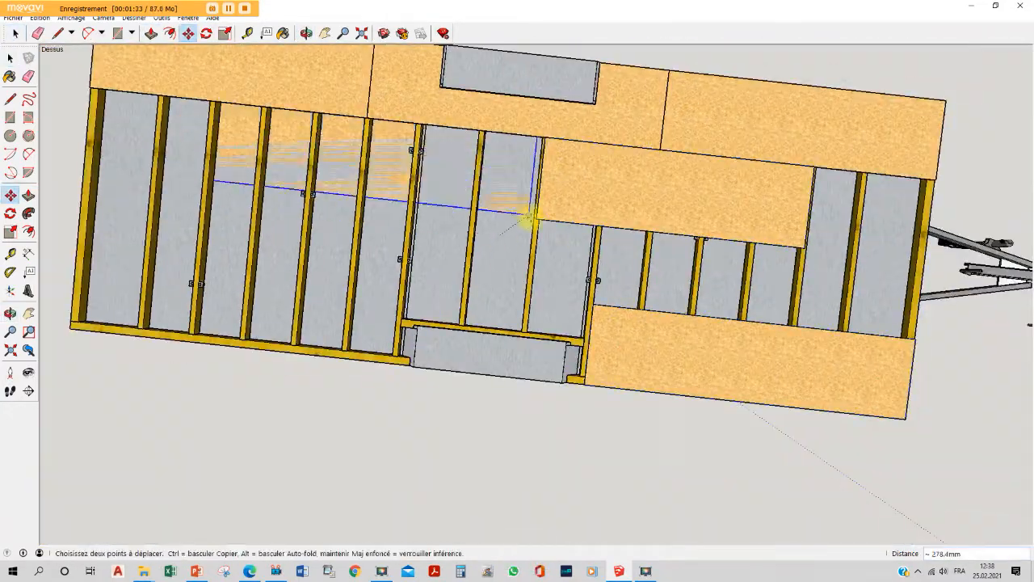
click(174, 238)
scroll(234, 236, up, 8)
key(t)
scroll(425, 298, down, 6)
key(space)
key(m)
Explode the OSB panel group set beside the floor and trim its end with Push/Pull.
right_click(536, 111)
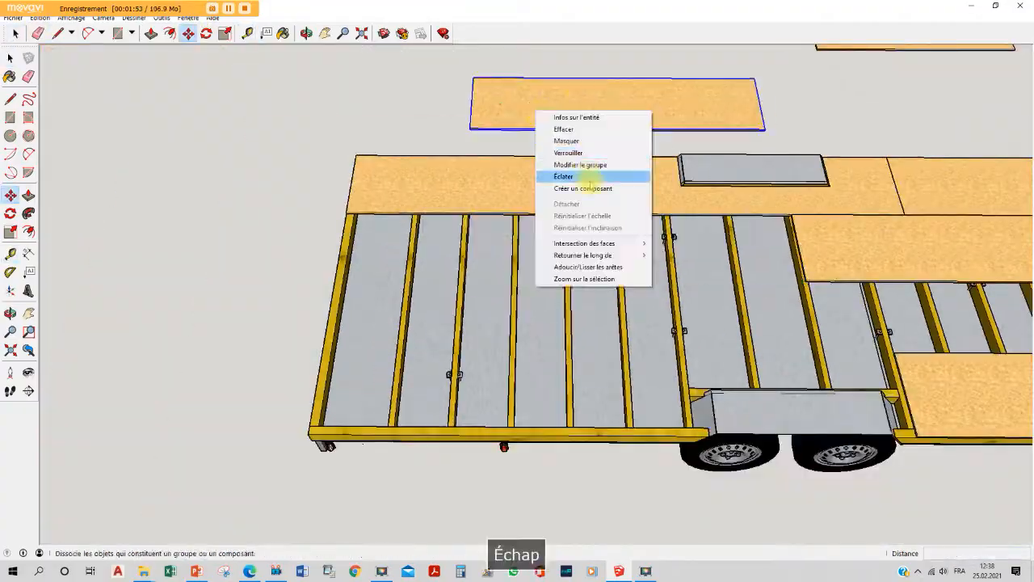
click(589, 178)
key(p)
scroll(541, 161, down, 8)
middle_drag(540, 162, 424, 251)
key(space)
Move the trimmed panel by its front outer corner end to end behind the second-row panel.
click(686, 147)
key(m)
click(776, 167)
scroll(785, 289, up, 8)
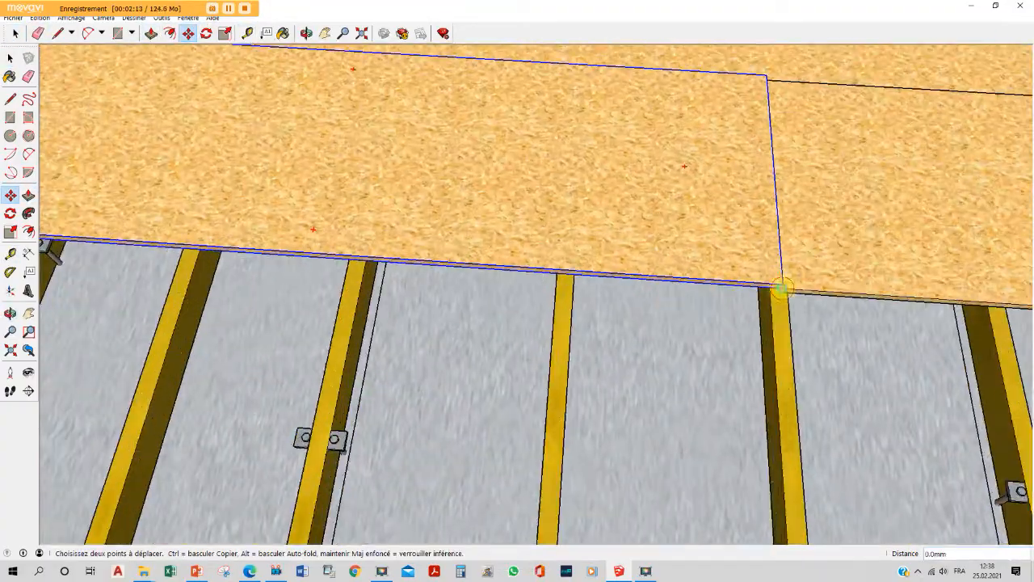
click(784, 288)
Measure the gap between the rear end of the second OSB row and the rear edge of the floor frame.
middle_drag(765, 256, 315, 173)
scroll(316, 173, down, 8)
key(space)
key(t)
scroll(333, 215, up, 5)
click(344, 213)
scroll(118, 289, up, 5)
scroll(105, 286, up, 5)
click(103, 284)
scroll(102, 284, down, 10)
Cut the spare OSB panel beside the trailer to the length of the rear gap and delete the leftover edge.
middle_drag(404, 295, 792, 307)
scroll(230, 268, up, 3)
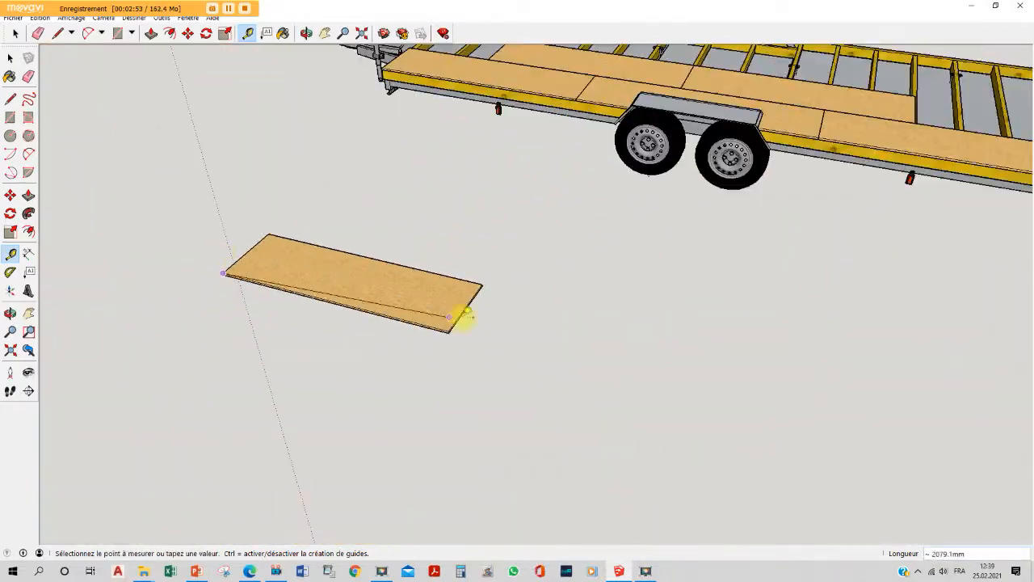
key(l)
click(268, 234)
click(357, 317)
key(space)
click(374, 294)
key(space)
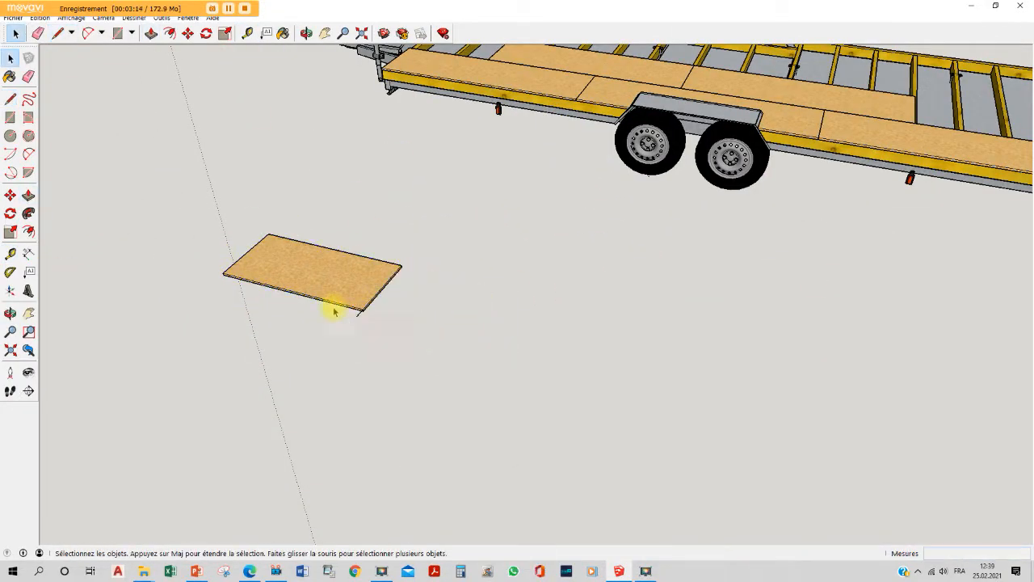
key(Delete)
Move the cut panel by its corner into the rear gap of the second OSB row.
scroll(351, 316, up, 4)
key(m)
click(121, 242)
click(722, 166)
Paste a further OSB panel for the second row's front gap and set it down beside the trailer.
scroll(722, 166, down, 8)
key(ctrl+v)
click(81, 186)
key(m)
scroll(162, 126, up, 5)
scroll(263, 170, up, 4)
key(t)
key(m)
click(618, 358)
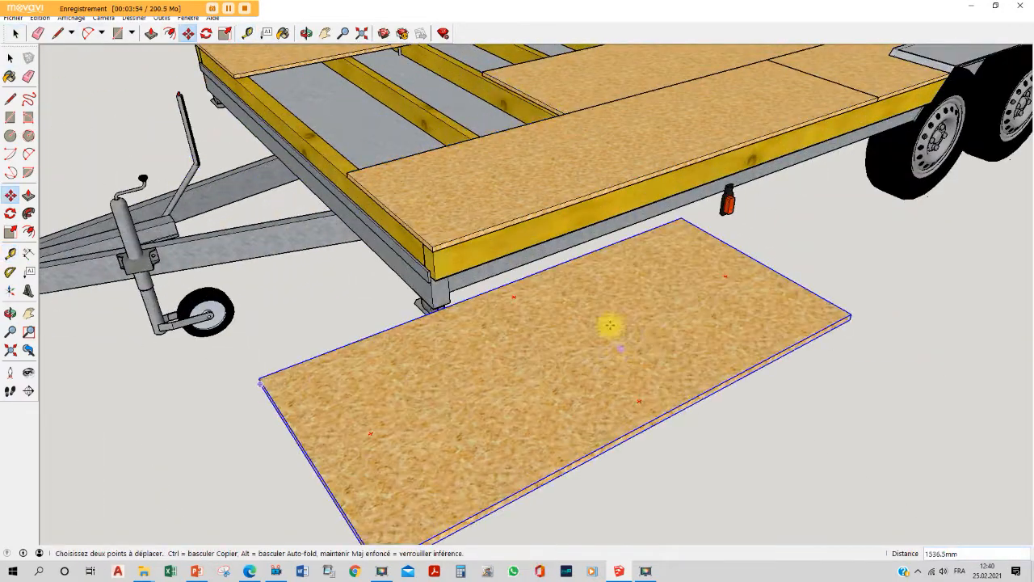
Shorten the pasted OSB panel with Push/Pull to fit the front gap of the second row.
scroll(509, 319, down, 3)
key(p)
middle_drag(180, 290, 324, 234)
click(452, 343)
Move the shortened panel by its corner into the front gap of the second OSB row.
middle_drag(571, 323, 614, 453)
key(space)
click(651, 489)
key(m)
click(745, 511)
key(Escape)
Paste a copy of the second OSB row along the floor's other long edge, aligned to the front outer frame corner.
middle_drag(711, 266, 972, 245)
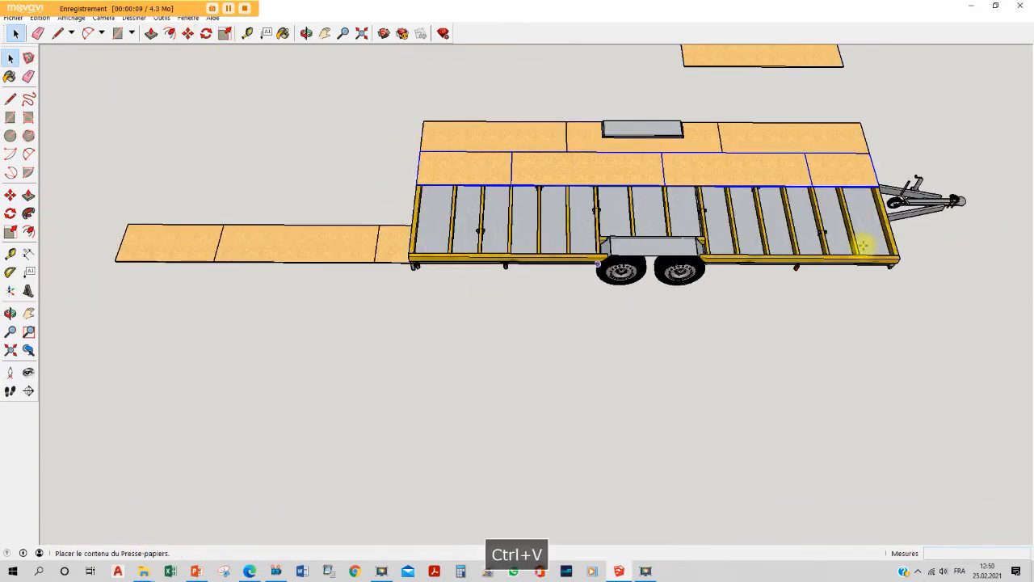
click(901, 256)
click(899, 258)
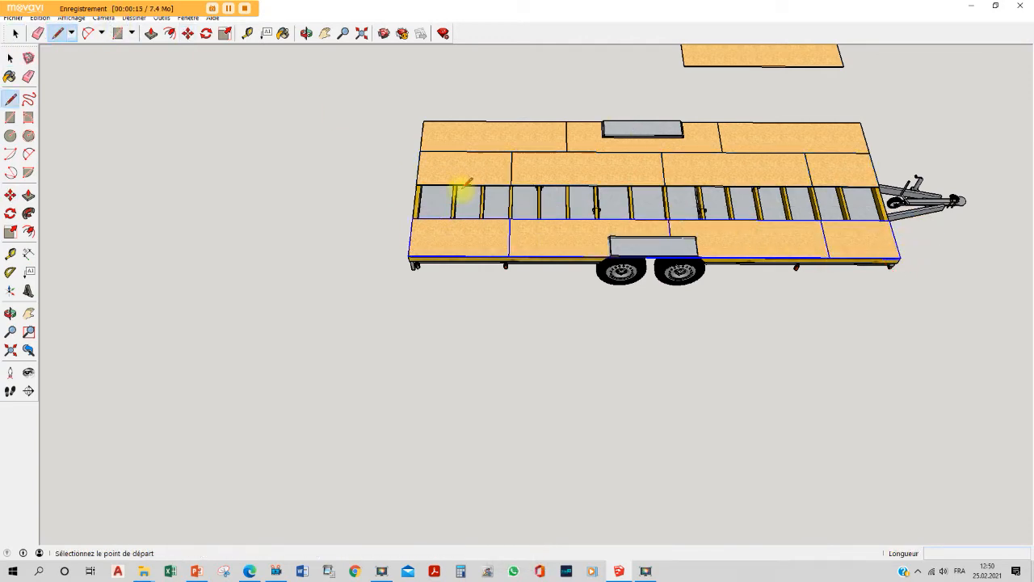
Draw the wheel-arch cut lines on the pasted outer OSB row along the edges of the lining.
scroll(569, 237, up, 10)
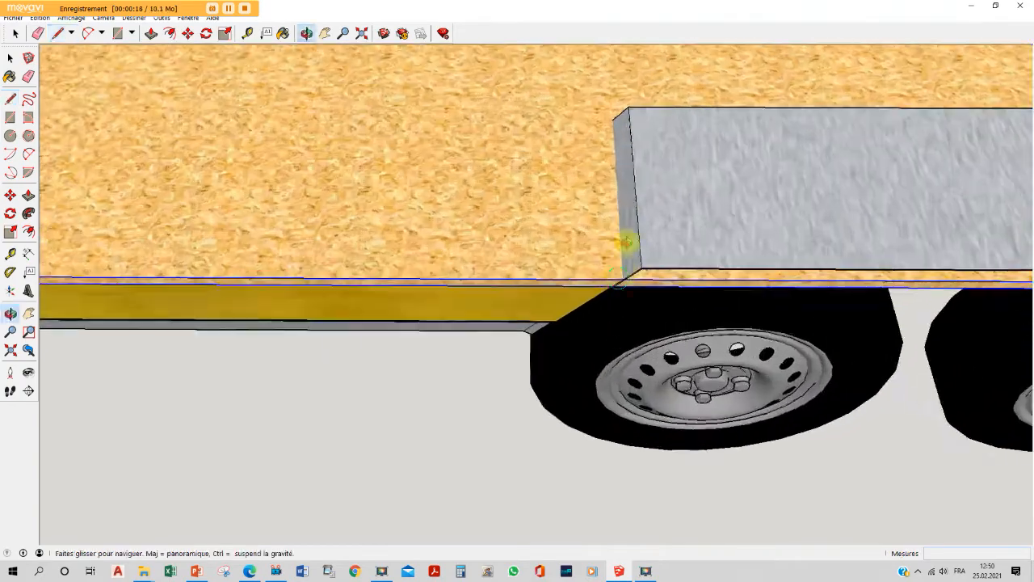
middle_drag(627, 242, 628, 194)
scroll(600, 278, up, 6)
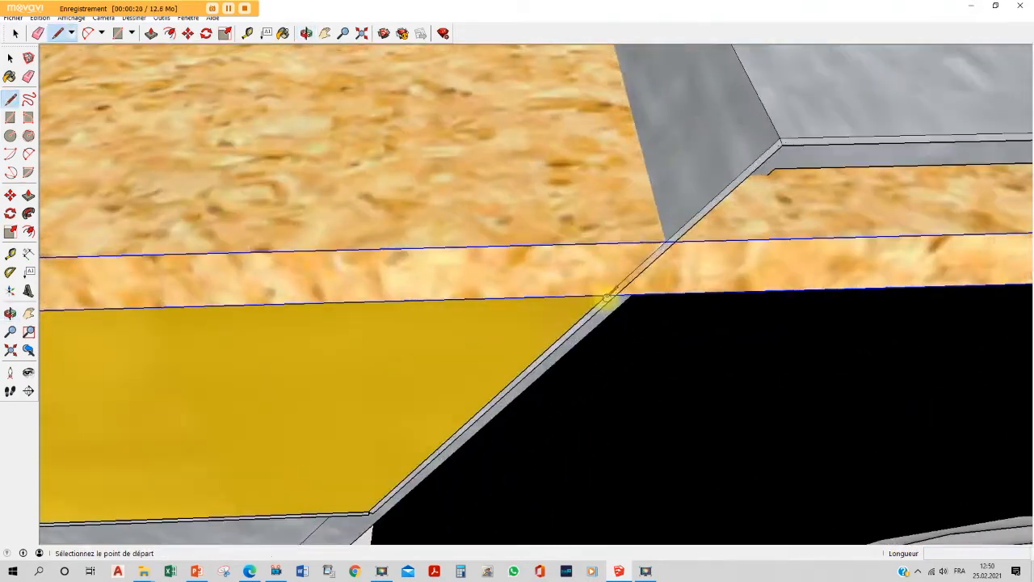
click(608, 299)
scroll(661, 212, down, 4)
drag(836, 386, 471, 265)
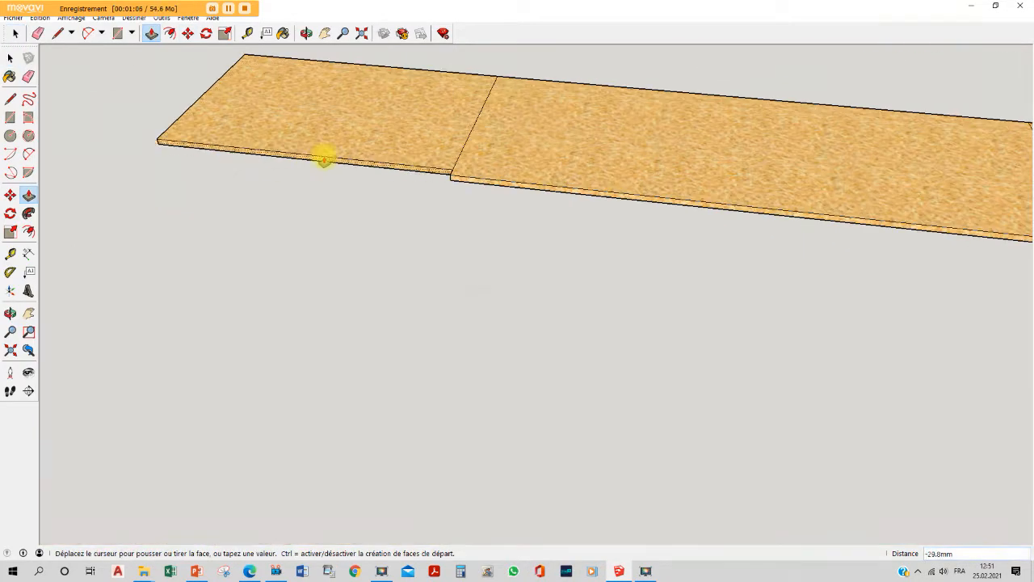
Trim about 30 mm off the row's long edge and cut the 317 mm deep wheel-arch notch, removing the leftover edge.
drag(323, 154, 477, 174)
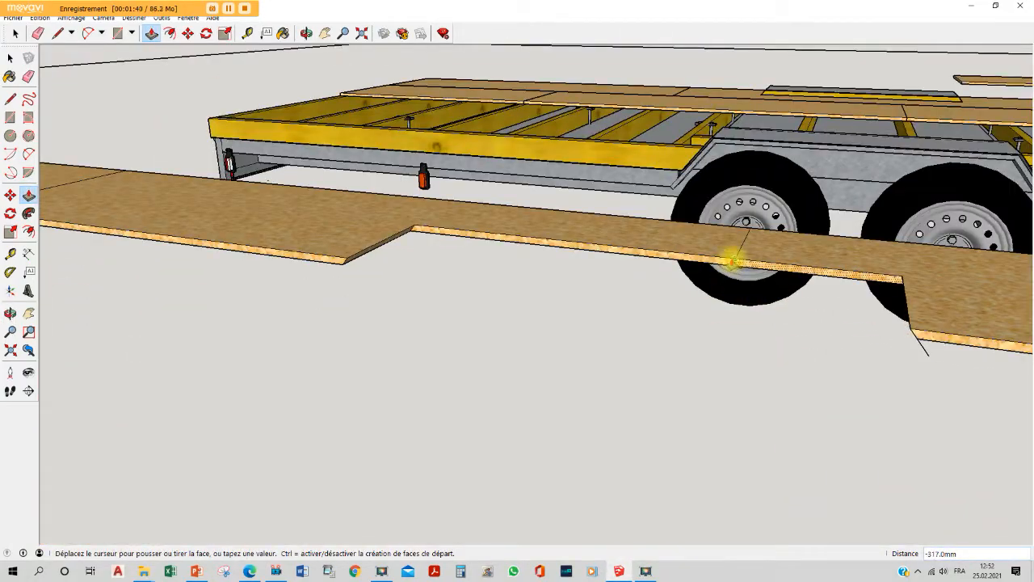
click(733, 262)
key(space)
click(922, 344)
key(Delete)
Move the whole notched row back onto the floor, fitting it around the wheel arch and flush with the frame corner.
scroll(514, 237, down, 5)
middle_drag(515, 237, 529, 364)
drag(817, 416, 340, 311)
middle_drag(477, 370, 517, 370)
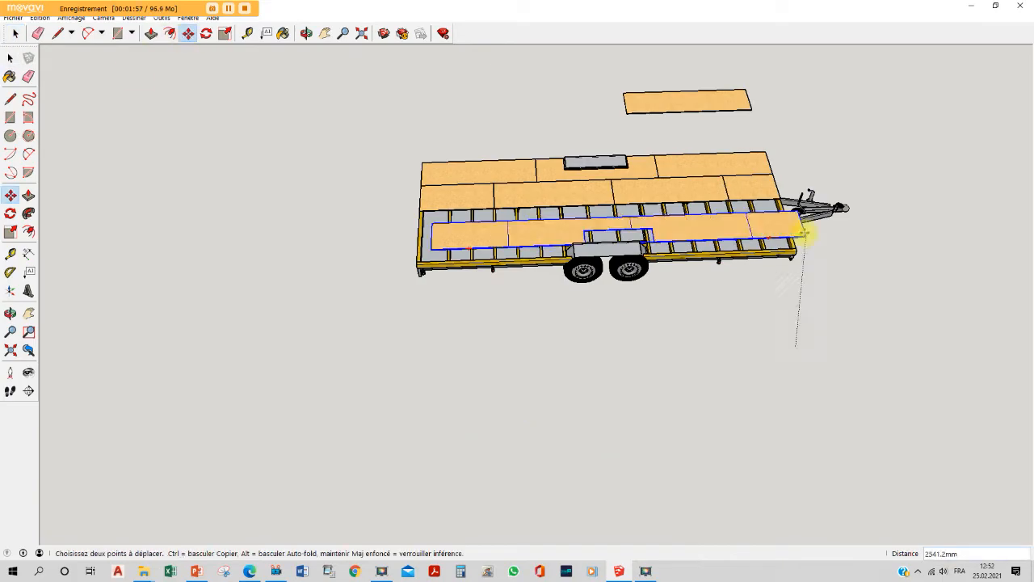
key(Escape)
Widen the panels of the remaining OSB row beside the trailer by 20 mm with Push/Pull.
right_click(242, 400)
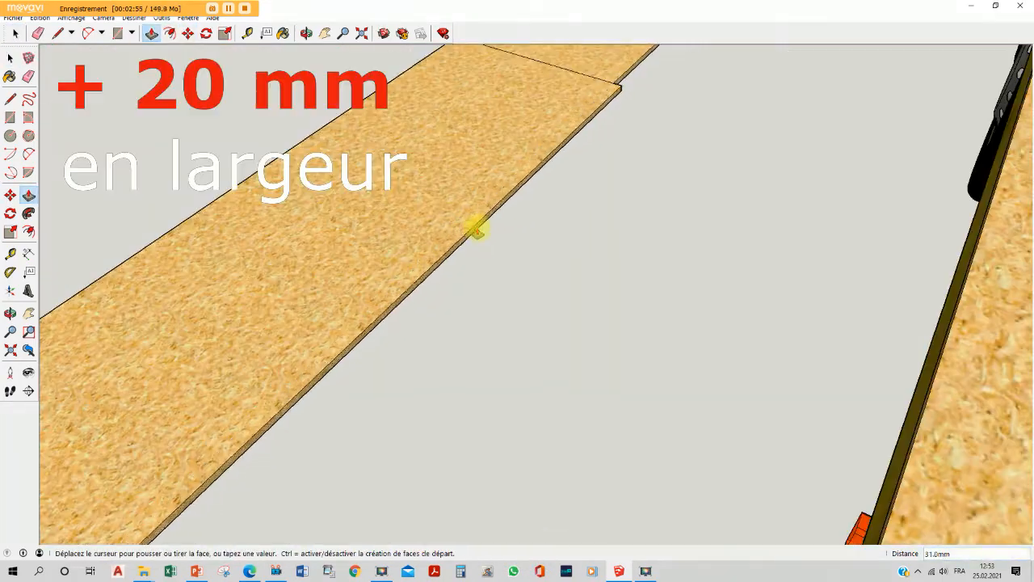
scroll(612, 76, down, 5)
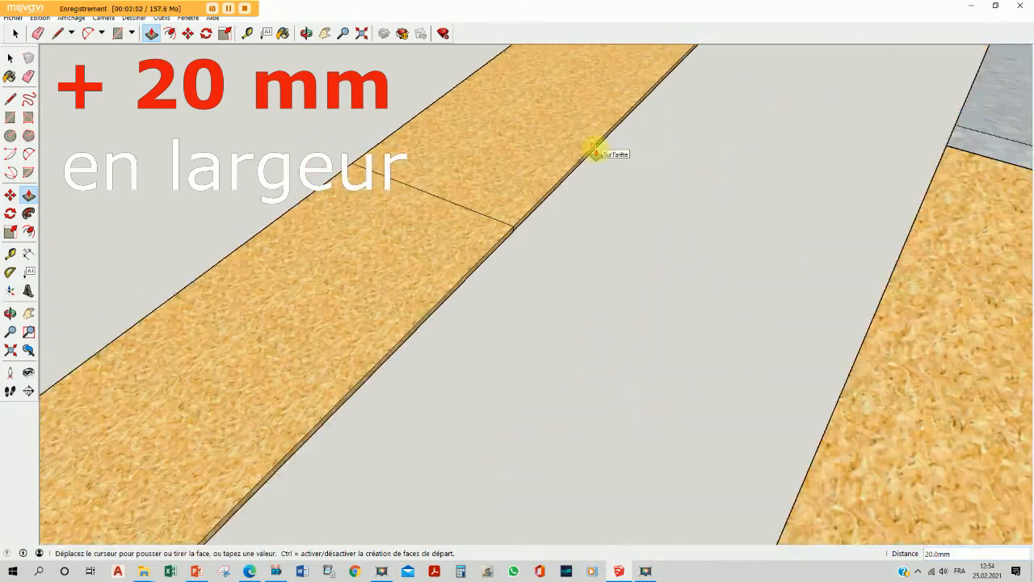
scroll(629, 188, up, 3)
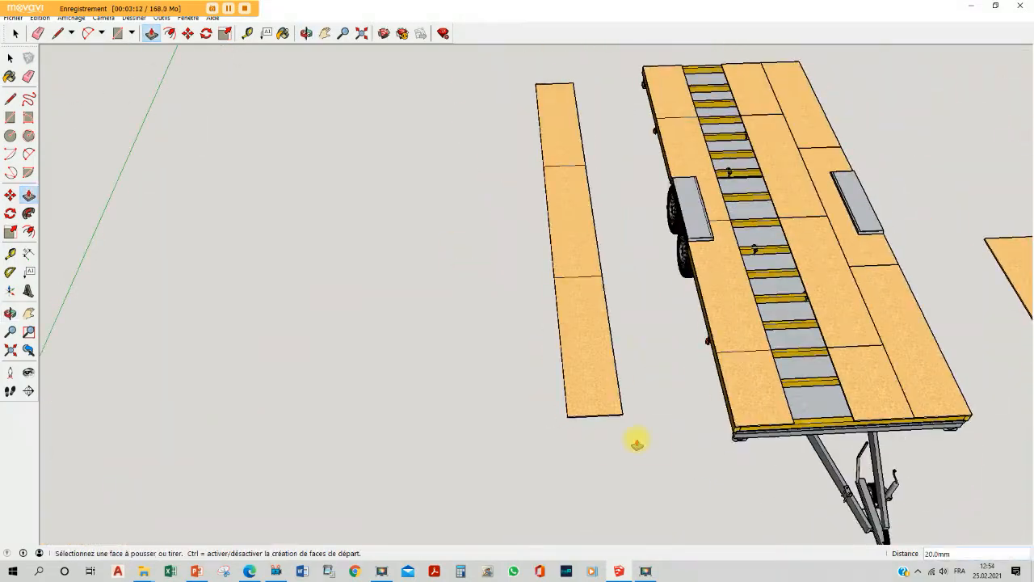
Move the widened OSB row by its front corner into the remaining gap of the floor.
right_click(568, 121)
key(m)
click(568, 417)
click(794, 423)
key(Escape)
Delete the spare OSB panel lying beside the trailer.
middle_drag(781, 415, 549, 429)
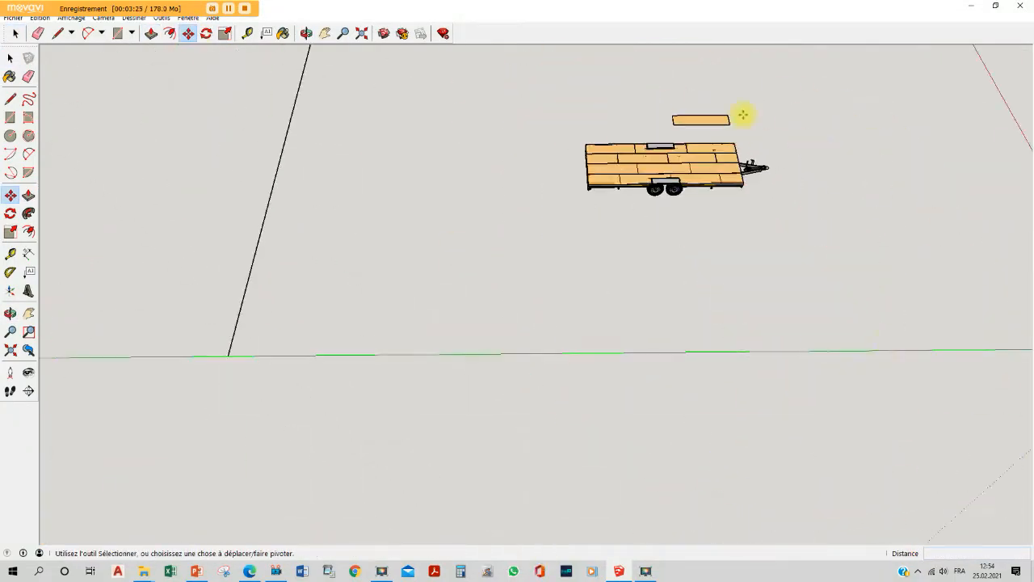
scroll(743, 113, up, 6)
key(space)
click(598, 149)
key(Delete)
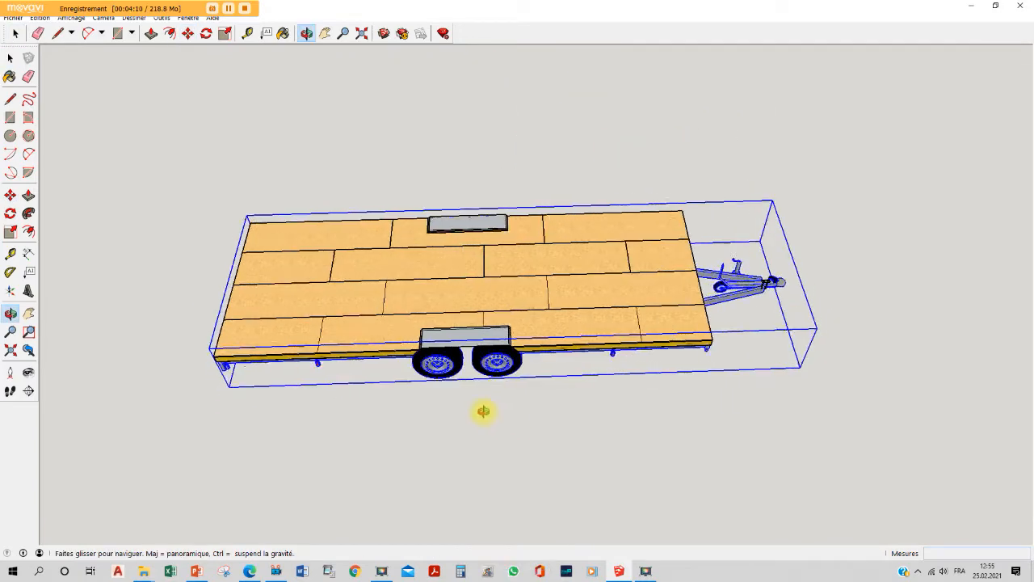
Group all the OSB floor panels, excluding the wheel-arch linings, joist frame and trailer from the selection.
key(Escape)
key(space)
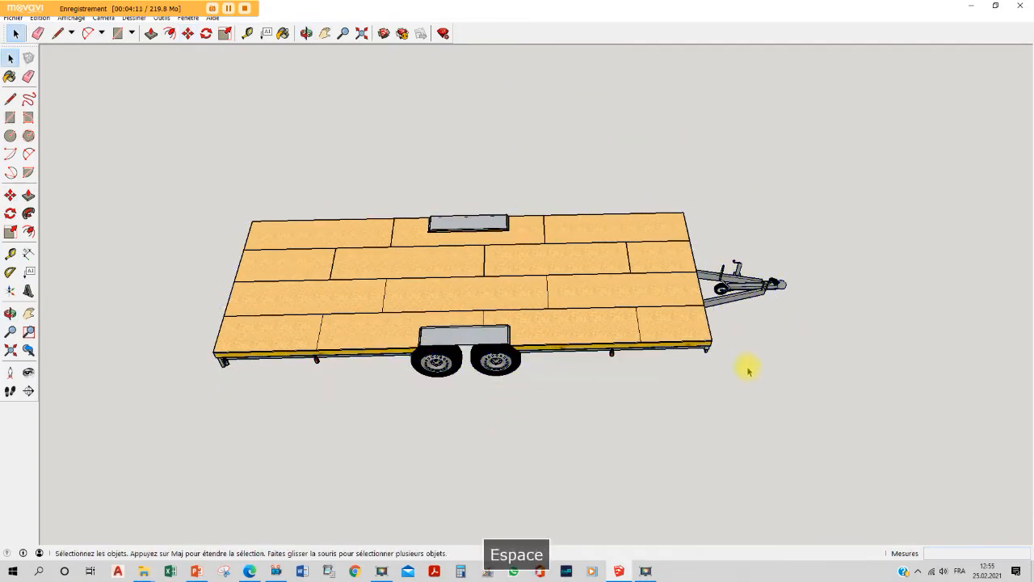
drag(206, 190, 207, 192)
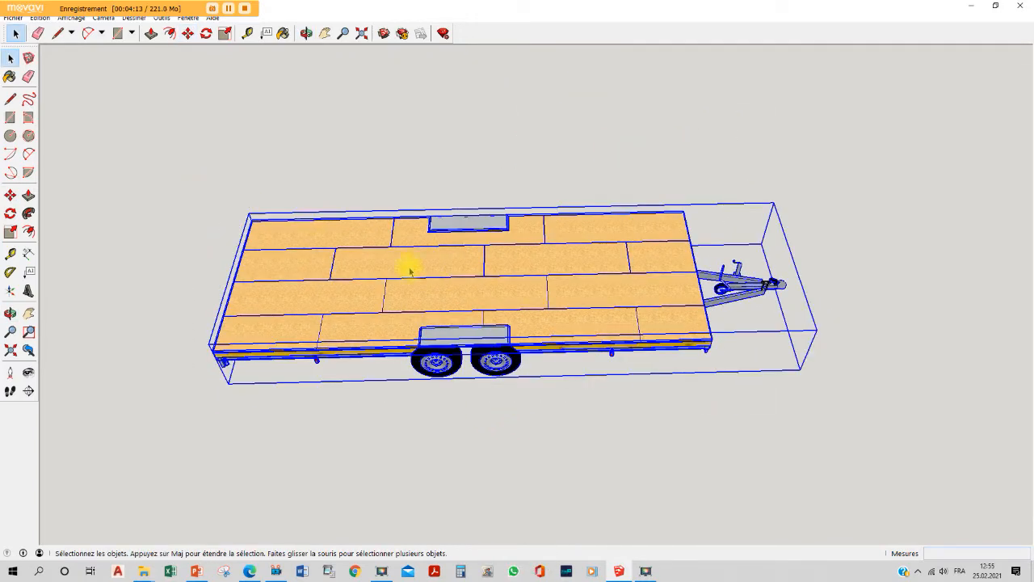
click(445, 334)
scroll(556, 356, up, 3)
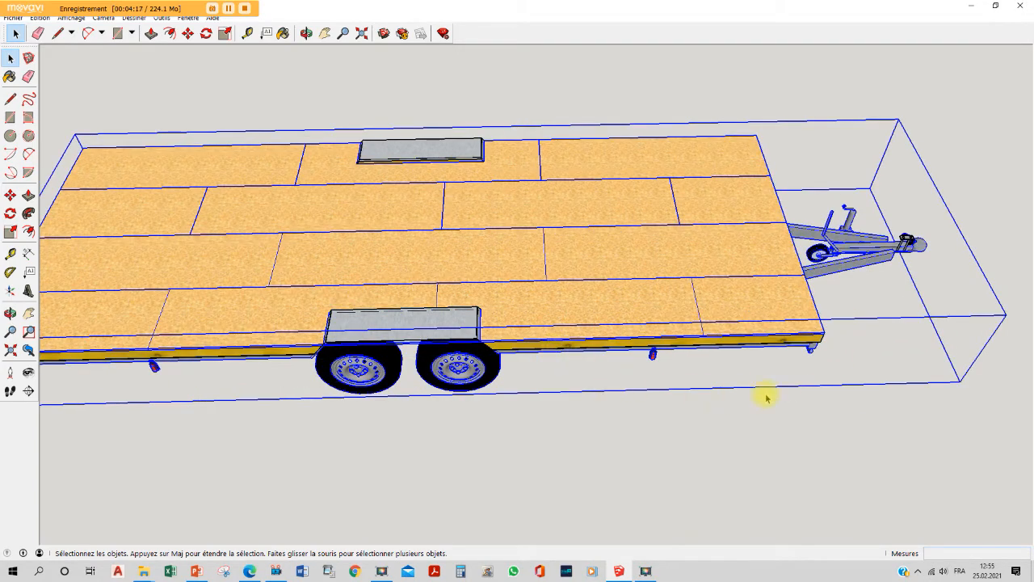
click(188, 33)
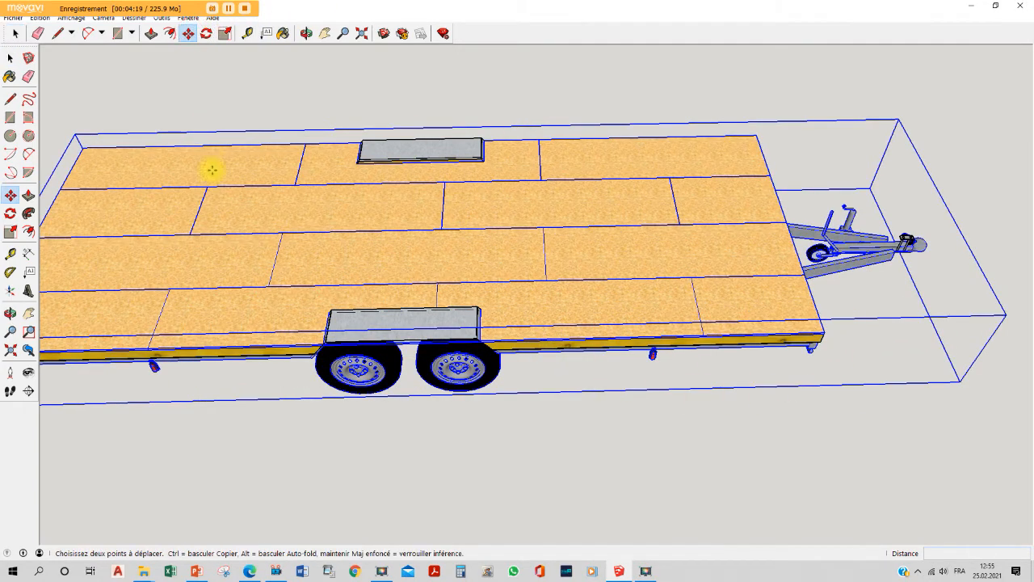
click(211, 171)
key(Escape)
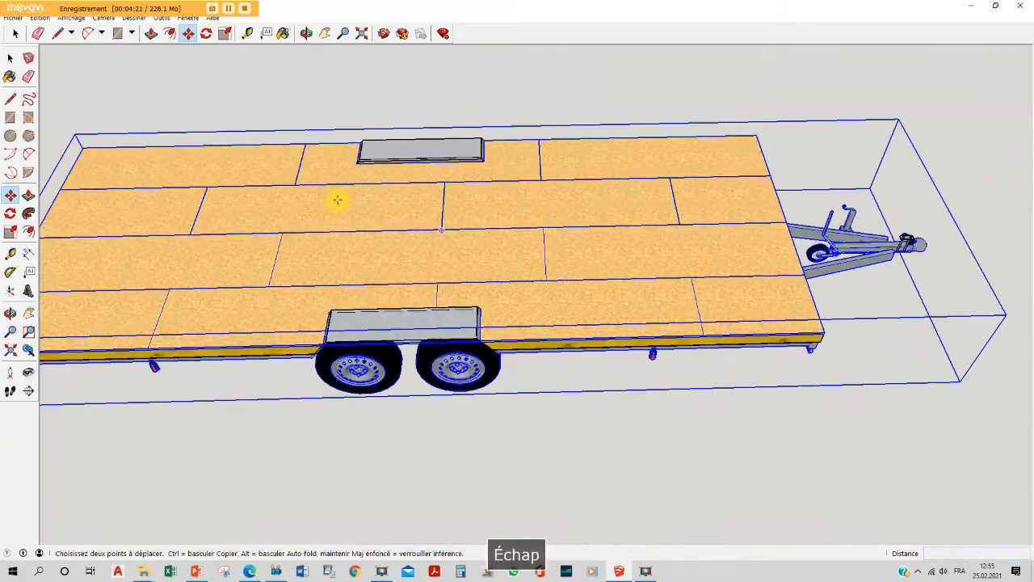
click(14, 36)
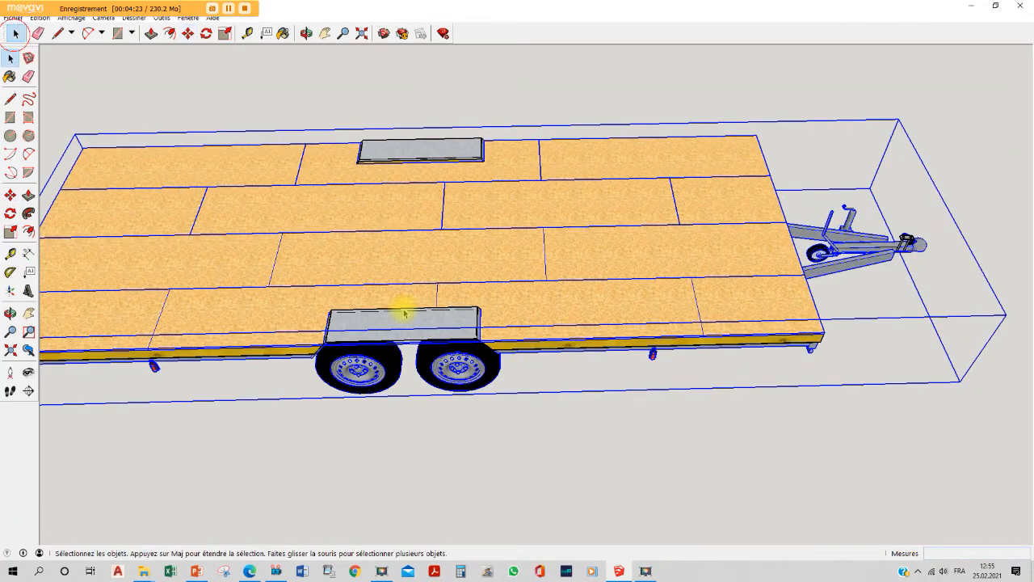
click(482, 386)
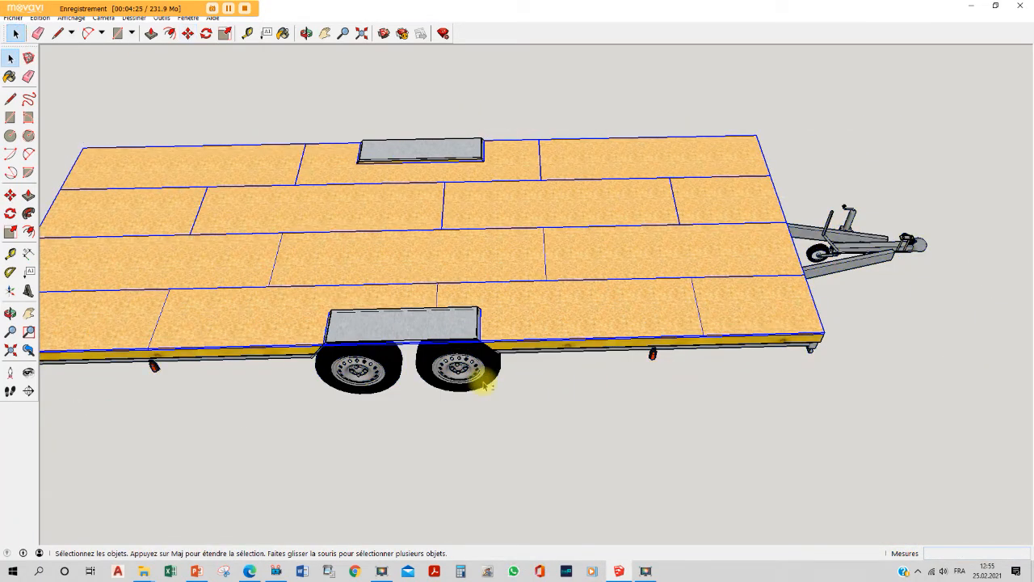
click(187, 34)
click(216, 218)
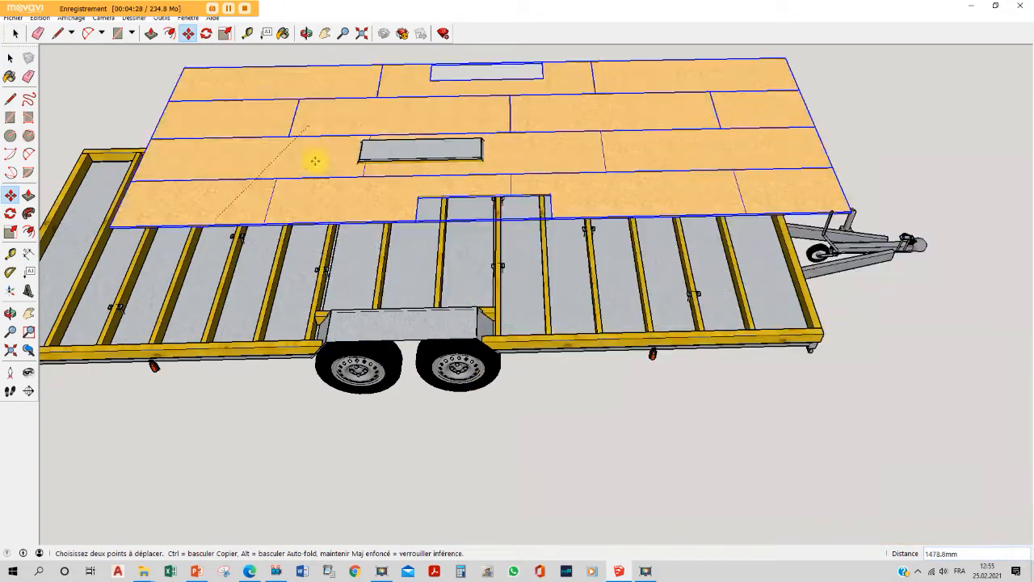
key(Escape)
right_click(315, 194)
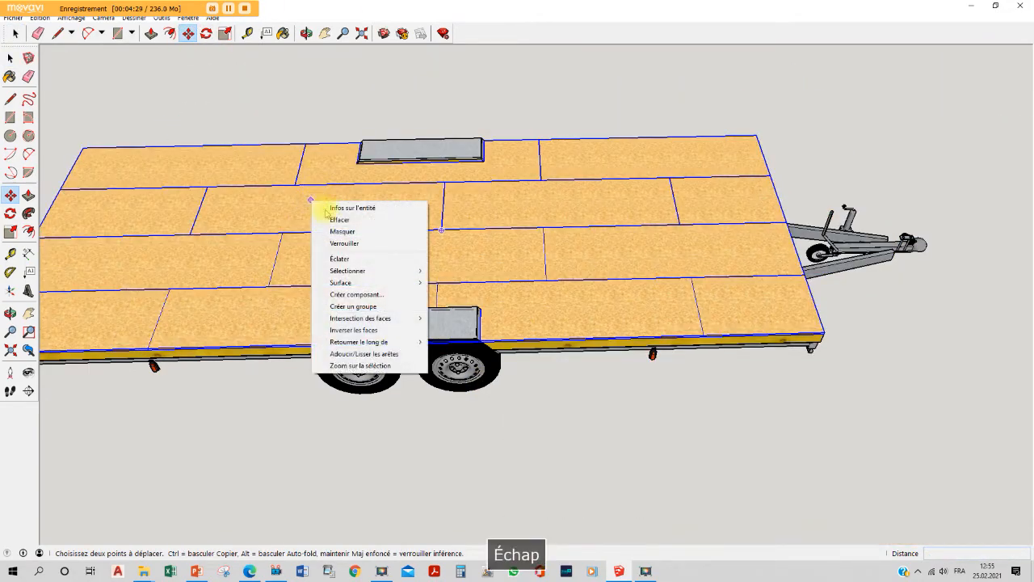
click(382, 300)
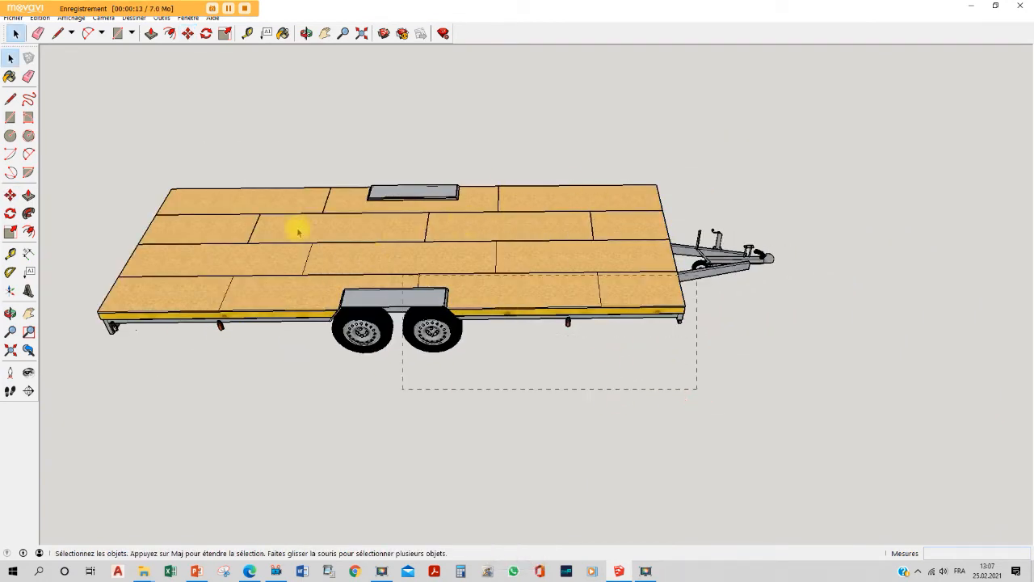
Group the OSB floor with its joist frame and linings, leaving out the trailer, and check it with a trial move.
drag(82, 135, 83, 136)
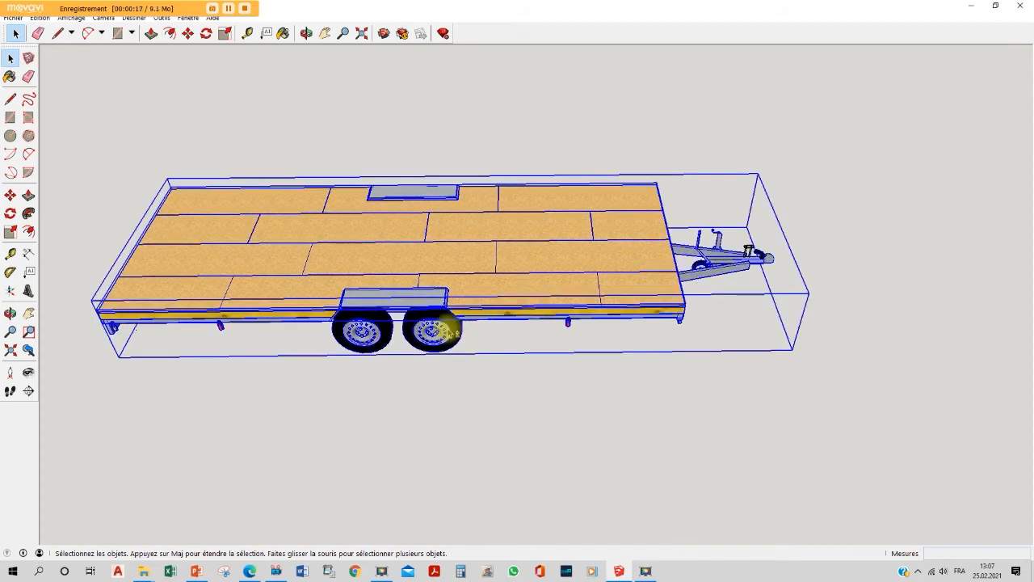
click(455, 337)
right_click(559, 232)
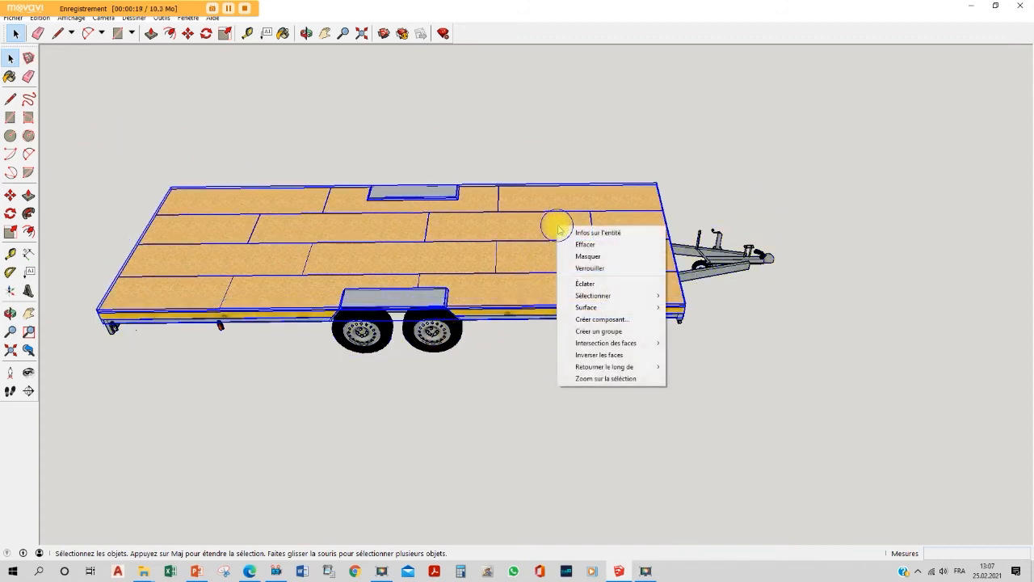
click(622, 331)
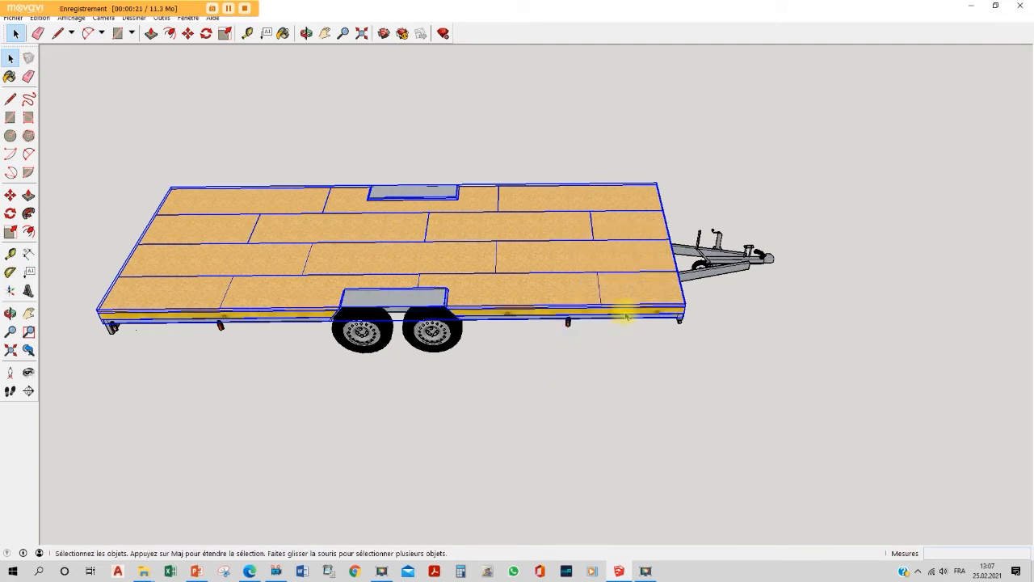
click(187, 34)
click(302, 180)
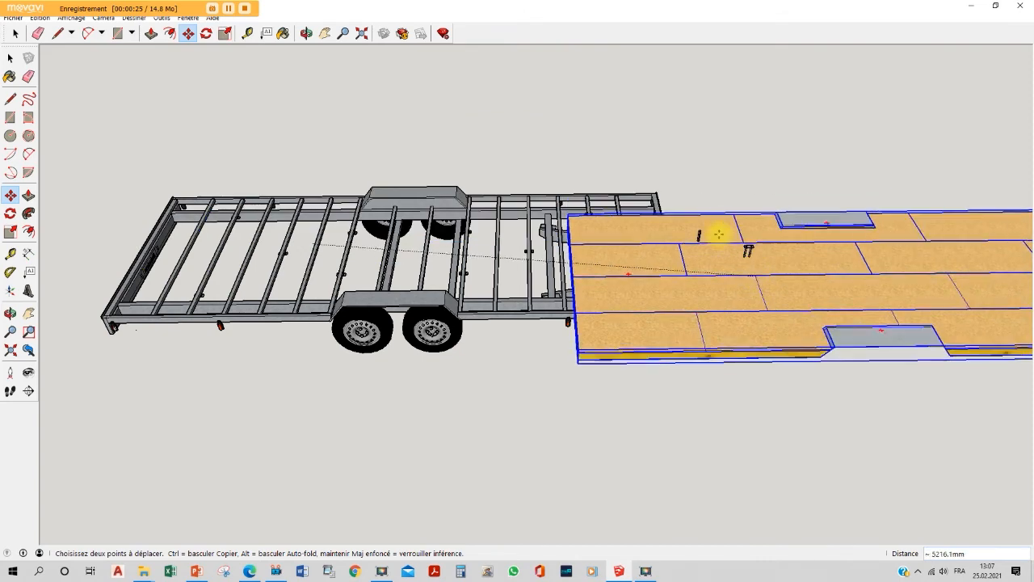
key(Escape)
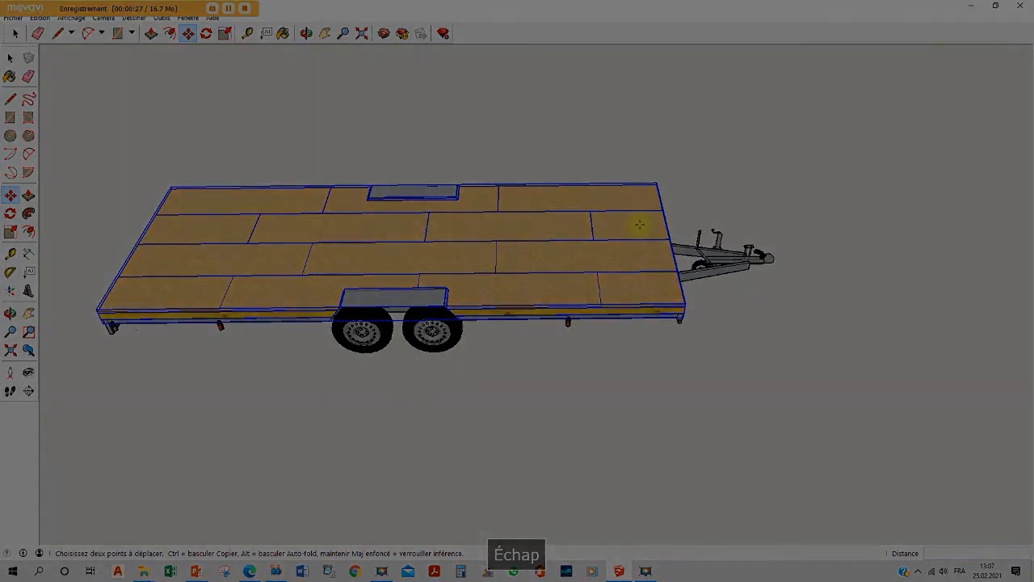